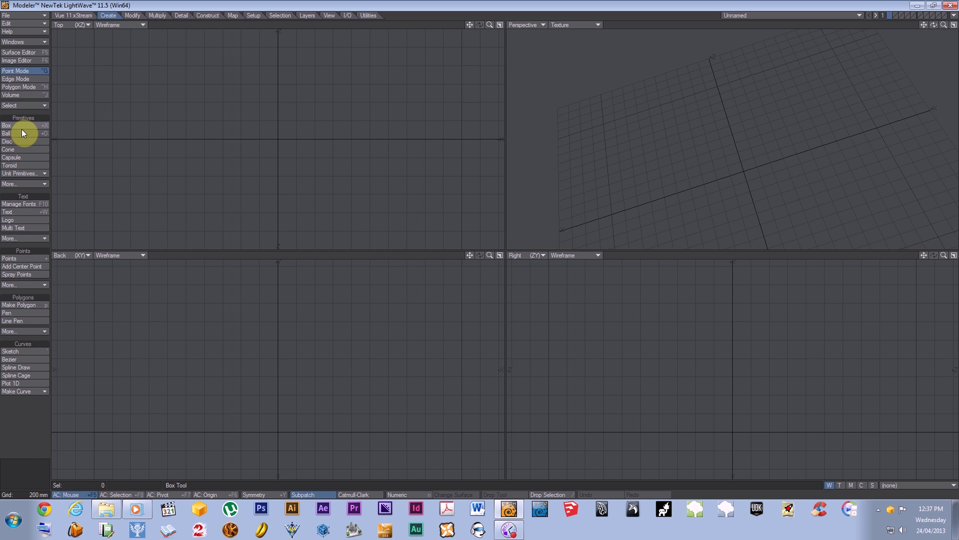
# Step: Draw an upright cylinder with the Disc tool, about 760 mm in diameter and 1.64 m tall, and centre it on the origin
pyautogui.click(15, 140)
pyautogui.moveTo(263, 132); pyautogui.dragTo(298, 169)
pyautogui.click(261, 379)
pyautogui.moveTo(263, 371)
pyautogui.mouseDown()
pyautogui.moveTo(272, 384)
pyautogui.moveTo(260, 373)
pyautogui.moveTo(279, 373)
pyautogui.mouseUp()
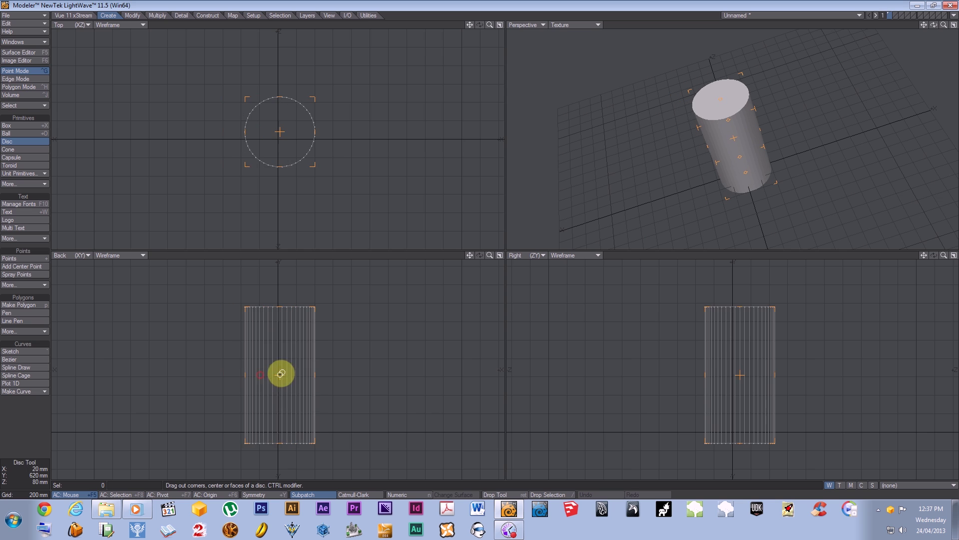
pyautogui.moveTo(277, 441); pyautogui.dragTo(278, 455)
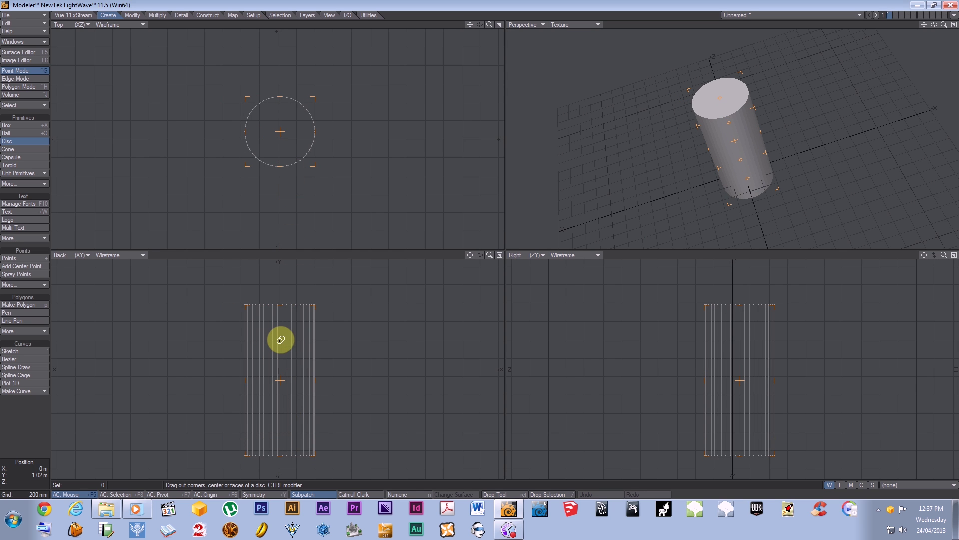
pyautogui.press('n')
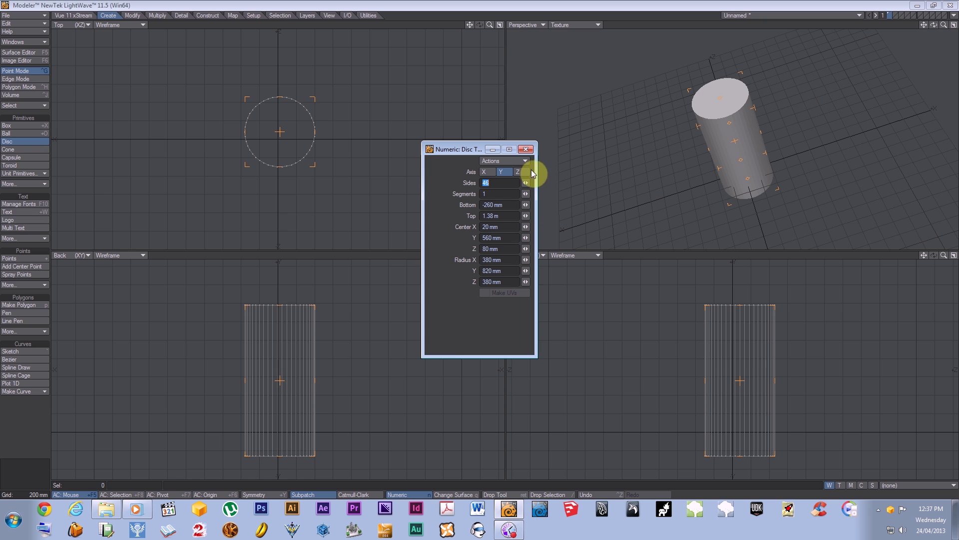
pyautogui.click(525, 150)
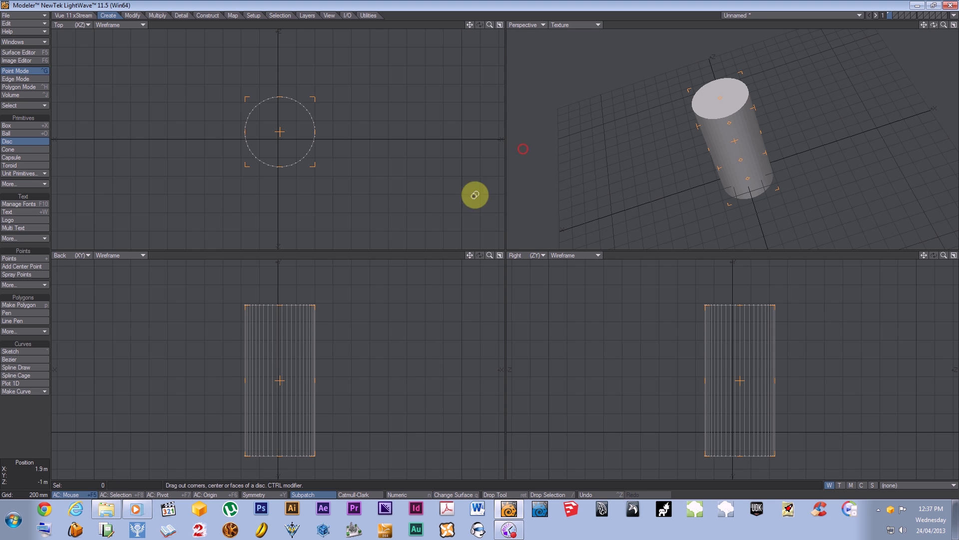
pyautogui.press('F2')
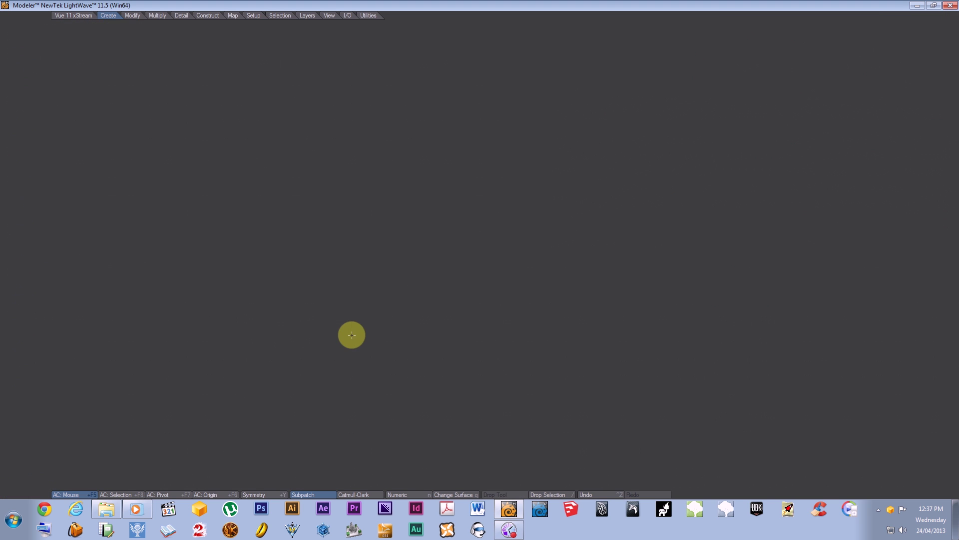
pyautogui.keyDown('alt'); pyautogui.keyDown('shift'); pyautogui.moveTo(263, 448); pyautogui.dragTo(271, 400); pyautogui.keyUp('shift'); pyautogui.keyUp('alt')
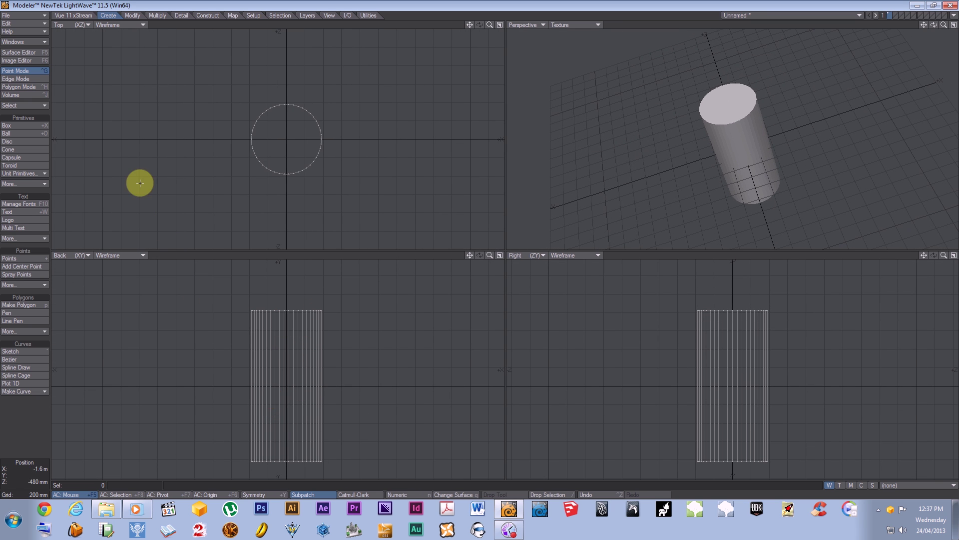
# Step: Select the cylinder's top polygon and bevel it upward and inward to form the can's tapered shoulder
pyautogui.click(718, 109)
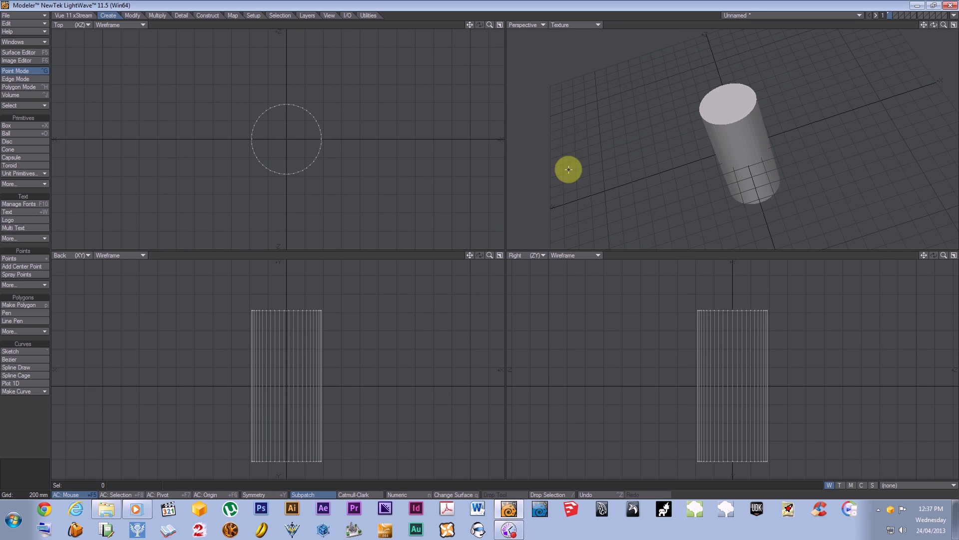
pyautogui.press('space')
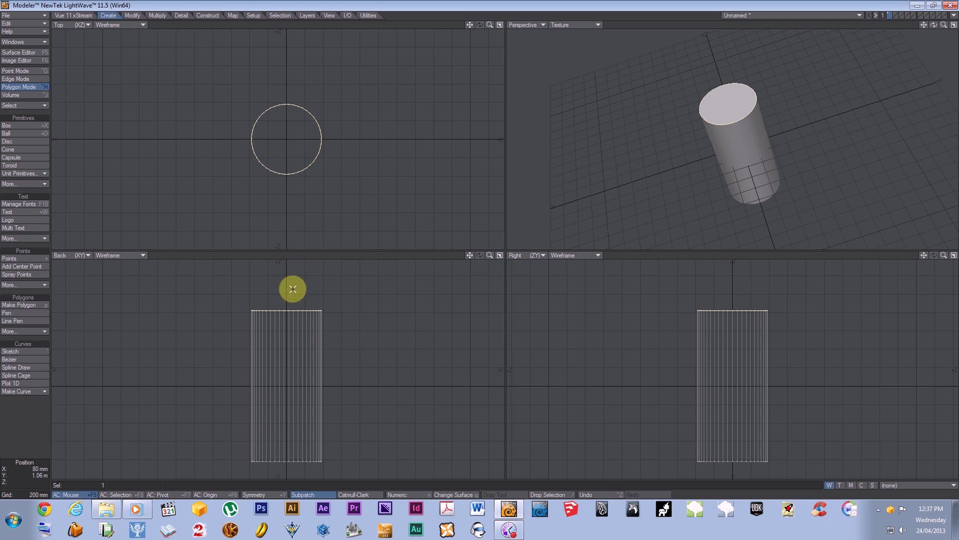
pyautogui.press('b')
pyautogui.moveTo(289, 306); pyautogui.dragTo(282, 297)
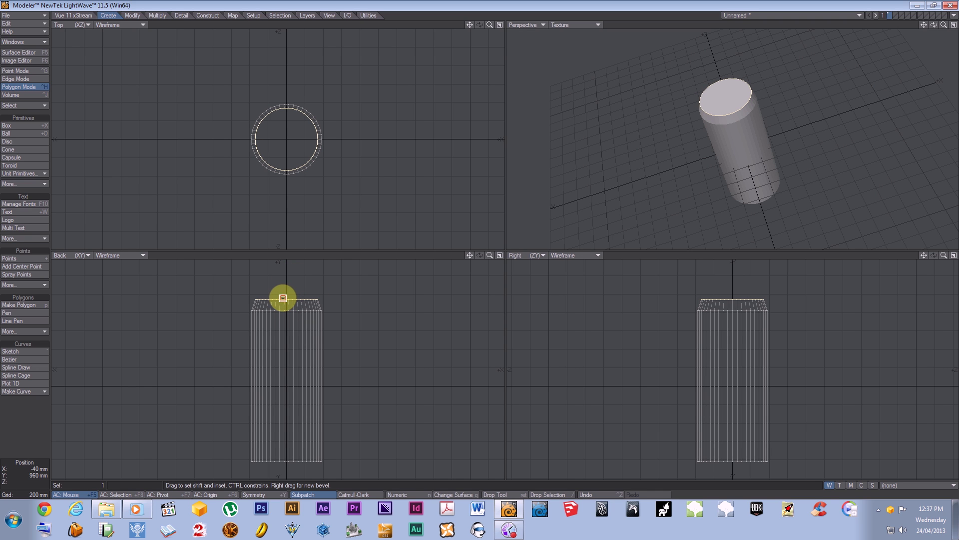
# Step: Select the cylinder's bottom polygon and bevel it downward and inward to taper the can's base
pyautogui.keyDown('alt'); pyautogui.moveTo(721, 188); pyautogui.dragTo(715, 140); pyautogui.keyUp('alt')
pyautogui.click(751, 206)
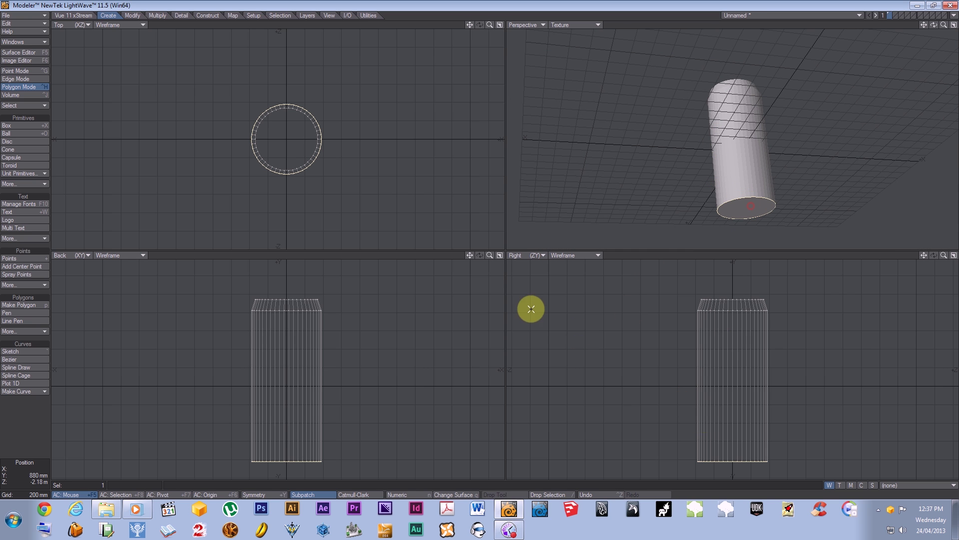
pyautogui.keyDown('alt'); pyautogui.moveTo(293, 425); pyautogui.dragTo(299, 391); pyautogui.keyUp('alt')
pyautogui.press('b')
pyautogui.moveTo(294, 428); pyautogui.dragTo(289, 416)
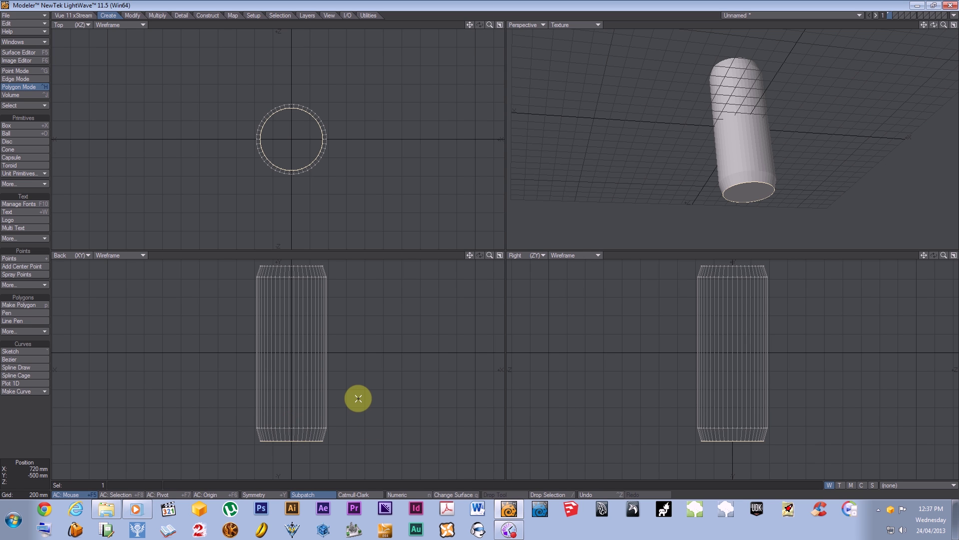
# Step: Select the can's top polygon again and bevel it slightly upward to form a thin rim above the shoulder
pyautogui.keyDown('alt'); pyautogui.moveTo(713, 152); pyautogui.dragTo(736, 115); pyautogui.keyUp('alt')
pyautogui.click(314, 159)
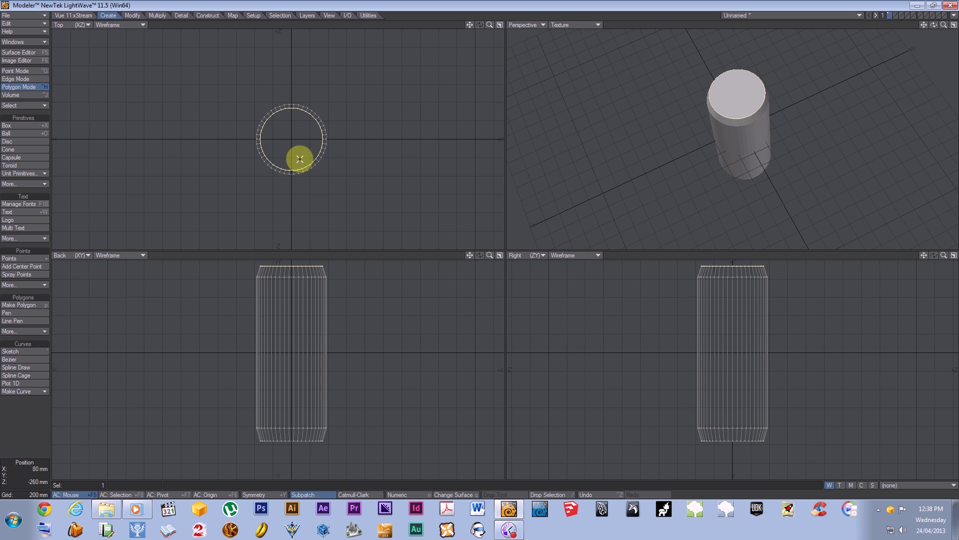
pyautogui.moveTo(490, 25); pyautogui.dragTo(478, 242)
pyautogui.keyDown('alt'); pyautogui.moveTo(334, 142); pyautogui.dragTo(320, 142); pyautogui.keyUp('alt')
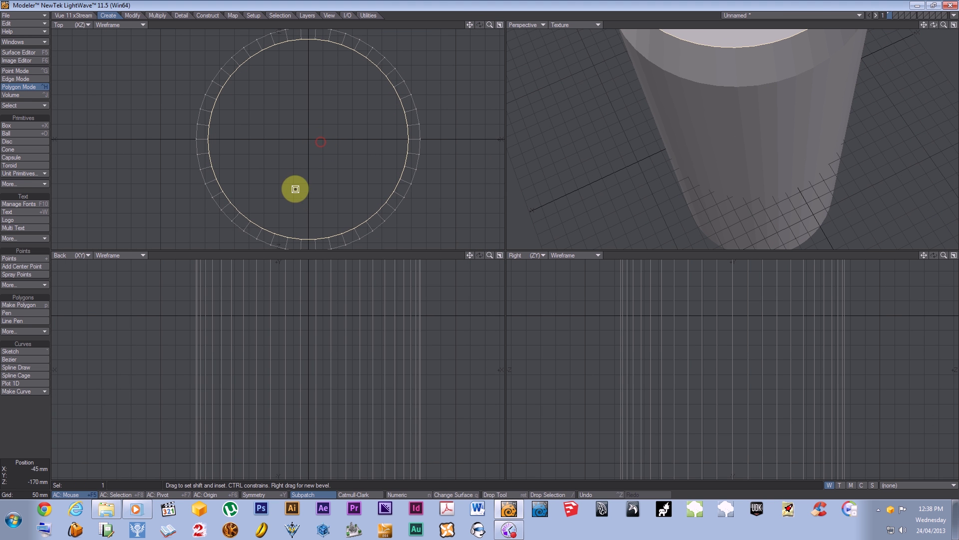
pyautogui.press('b')
pyautogui.click(324, 196)
pyautogui.keyDown('alt'); pyautogui.moveTo(310, 370); pyautogui.dragTo(316, 470); pyautogui.keyUp('alt')
pyautogui.moveTo(305, 342)
pyautogui.keyDown('alt'); pyautogui.mouseDown()
pyautogui.moveTo(307, 414)
pyautogui.moveTo(307, 364)
pyautogui.moveTo(319, 336)
pyautogui.mouseUp(); pyautogui.keyUp('alt')
pyautogui.press('Return')
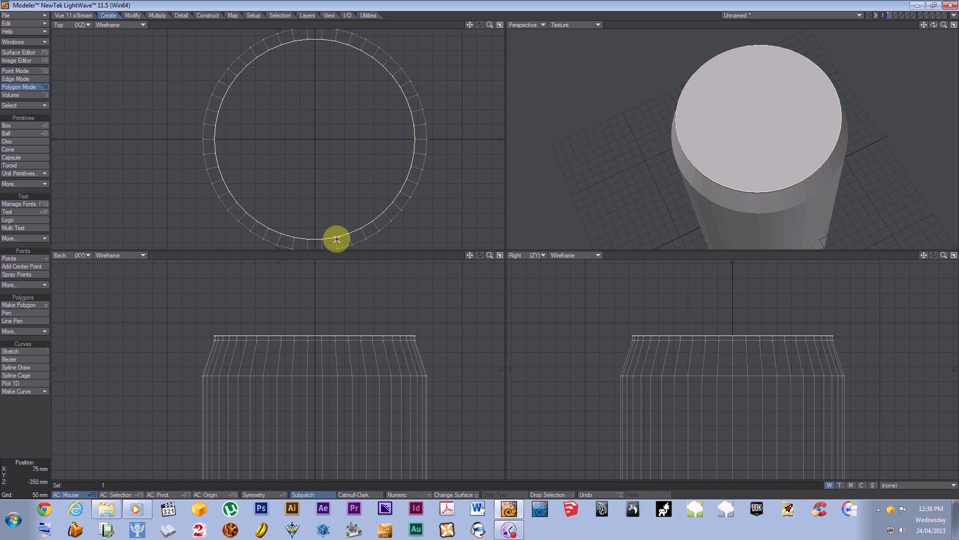
# Step: Inset the top polygon by 10 mm, bevel it slightly downward to recess the lid inside the rim, and clear the selection
pyautogui.moveTo(335, 228); pyautogui.dragTo(333, 227)
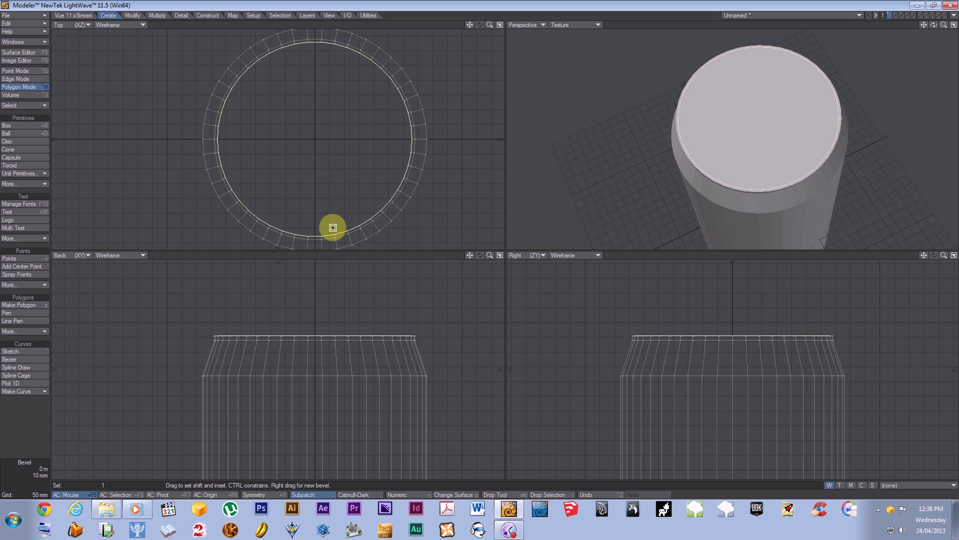
pyautogui.click(316, 333)
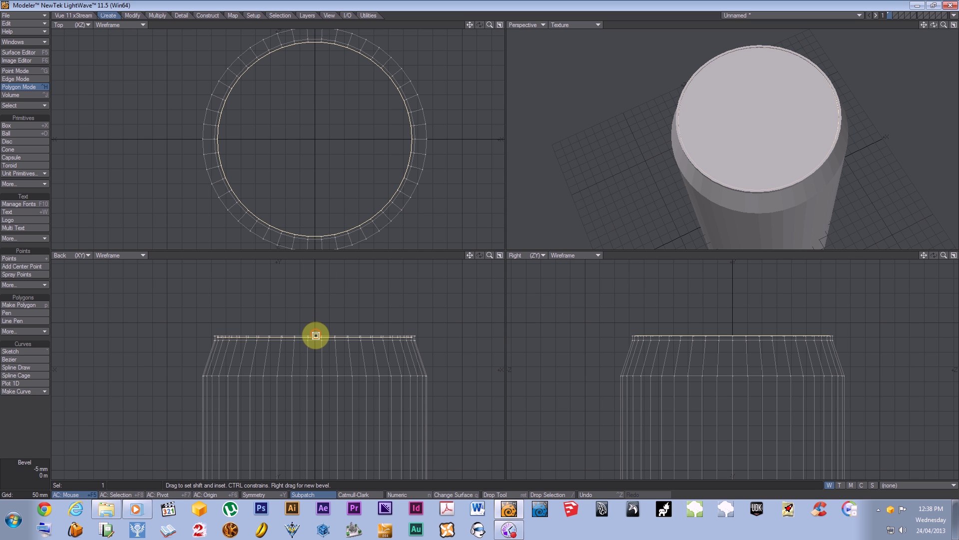
pyautogui.moveTo(316, 334); pyautogui.dragTo(316, 338)
pyautogui.press('Return')
pyautogui.press('/')
# Step: Draw a ball beside the can with the Ball tool, somewhat wider than the can
pyautogui.keyDown('alt'); pyautogui.moveTo(709, 166); pyautogui.dragTo(696, 106); pyautogui.keyUp('alt')
pyautogui.moveTo(944, 25); pyautogui.dragTo(480, 244)
pyautogui.keyDown('alt'); pyautogui.moveTo(712, 130); pyautogui.dragTo(735, 100); pyautogui.keyUp('alt')
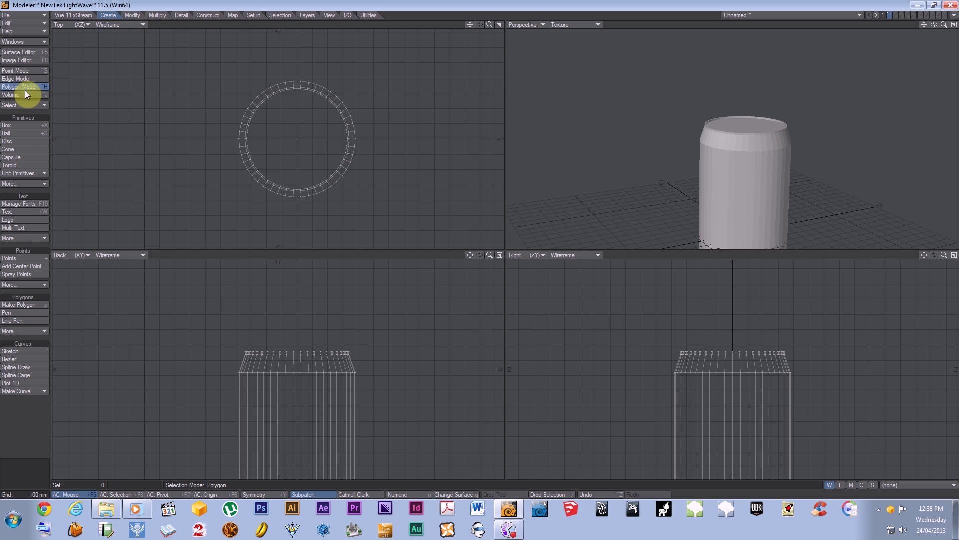
pyautogui.click(11, 134)
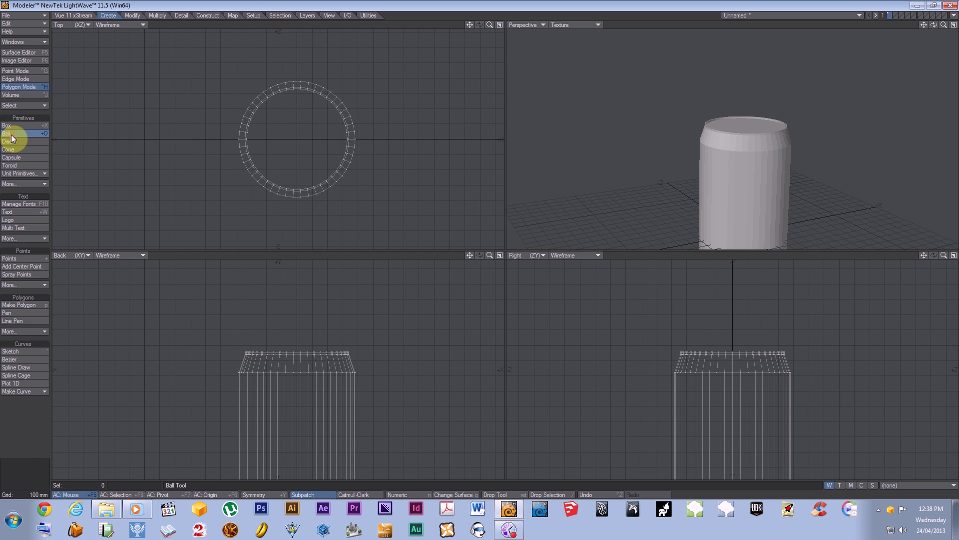
pyautogui.moveTo(97, 163); pyautogui.dragTo(150, 202)
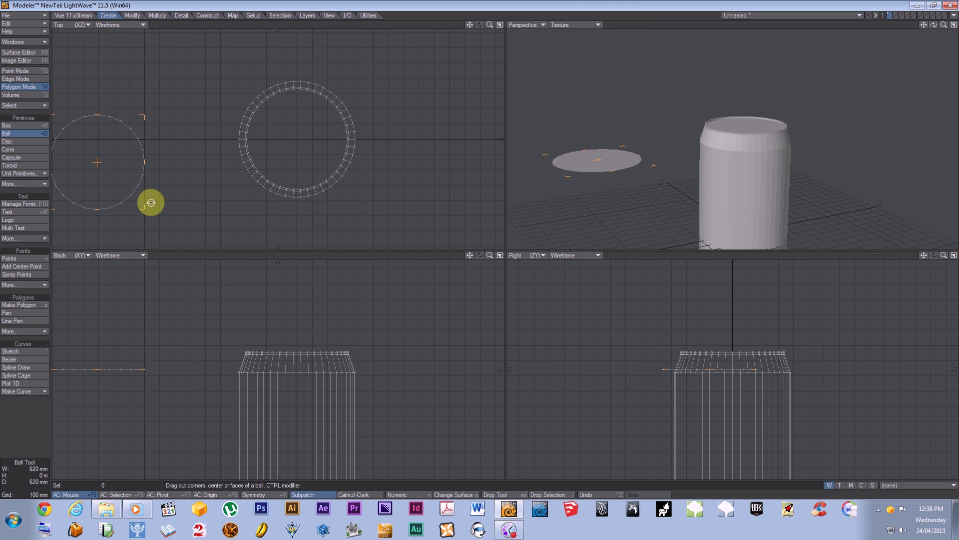
pyautogui.moveTo(95, 370); pyautogui.dragTo(119, 310)
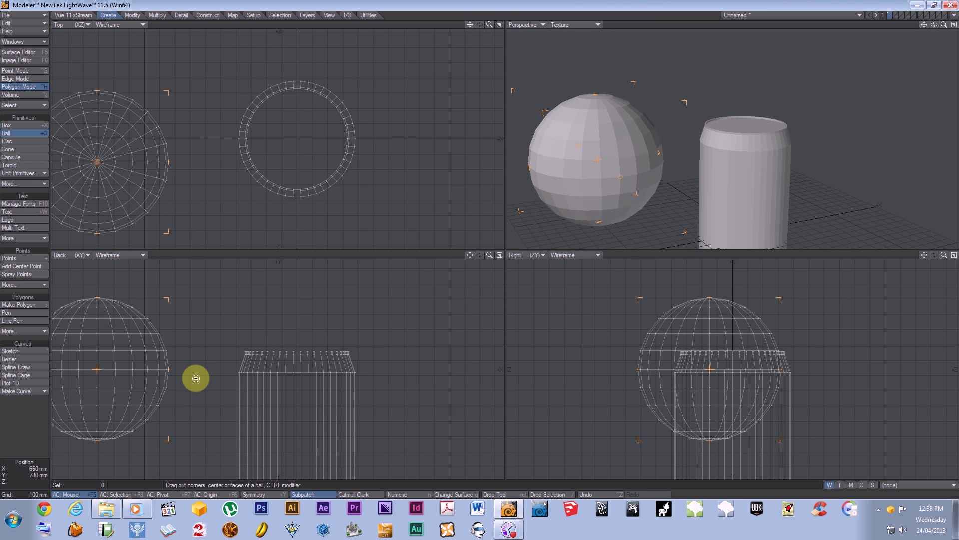
# Step: Move the ball beneath the can so that it touches the tapered base
pyautogui.keyDown('alt'); pyautogui.keyDown('shift'); pyautogui.moveTo(183, 405); pyautogui.dragTo(248, 411); pyautogui.keyUp('shift'); pyautogui.keyUp('alt')
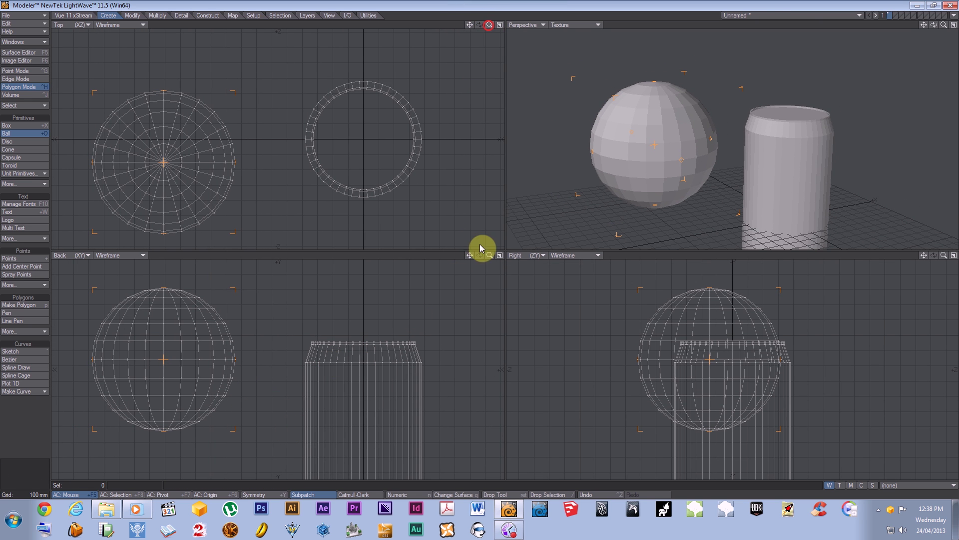
pyautogui.moveTo(489, 255); pyautogui.dragTo(488, 252)
pyautogui.keyDown('alt'); pyautogui.keyDown('shift'); pyautogui.moveTo(317, 375); pyautogui.dragTo(298, 289); pyautogui.keyUp('shift'); pyautogui.keyUp('alt')
pyautogui.moveTo(211, 280); pyautogui.dragTo(294, 411)
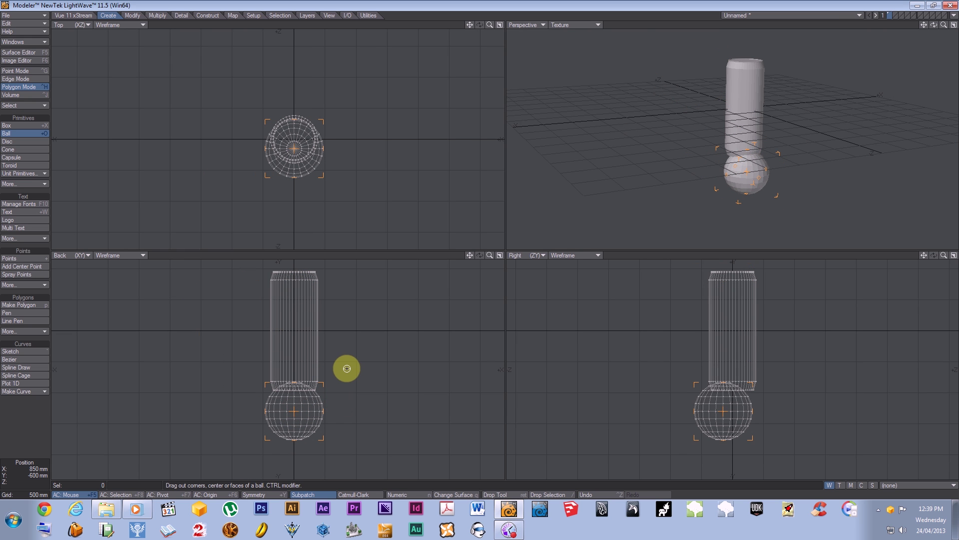
# Step: Flatten the ball vertically, keeping its top inside the can's tapered base
pyautogui.press('.')
pyautogui.press('.')
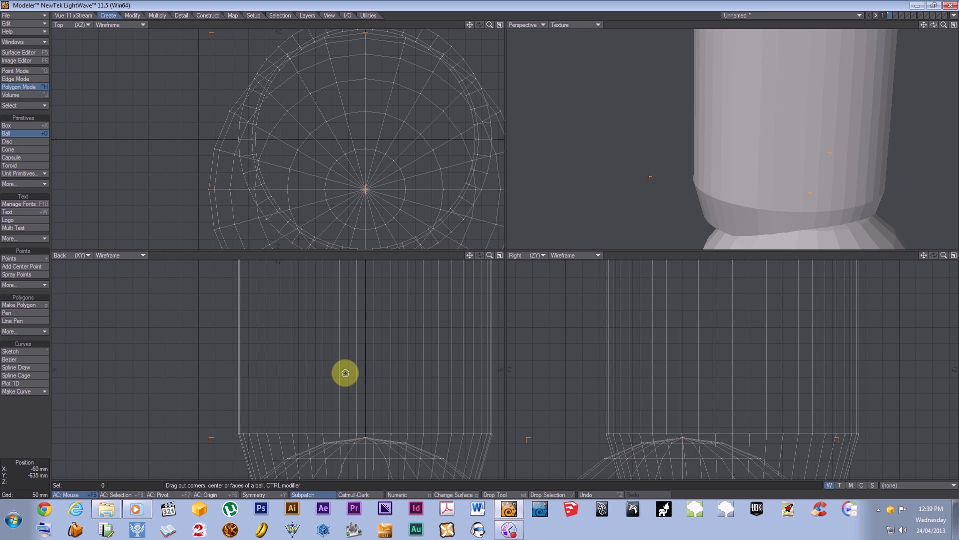
pyautogui.keyDown('alt'); pyautogui.moveTo(368, 396); pyautogui.dragTo(333, 282); pyautogui.keyUp('alt')
pyautogui.press('.')
pyautogui.press(',')
pyautogui.keyDown('alt'); pyautogui.moveTo(339, 367); pyautogui.dragTo(319, 320); pyautogui.keyUp('alt')
pyautogui.moveTo(316, 437); pyautogui.dragTo(319, 412)
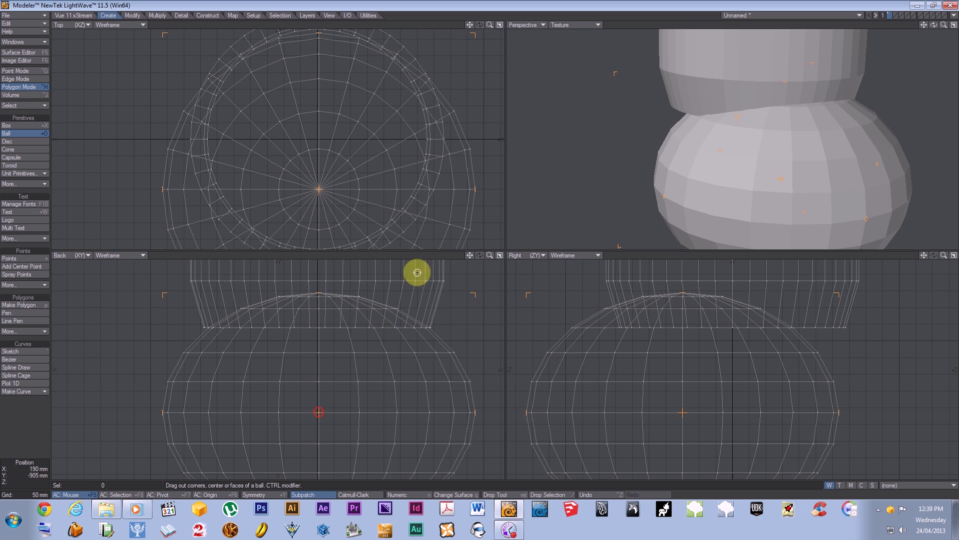
# Step: Move the ball sideways clear of the can, finish the Ball tool and select all of the ball's polygons
pyautogui.moveTo(489, 24); pyautogui.dragTo(479, 243)
pyautogui.moveTo(297, 168); pyautogui.dragTo(439, 168)
pyautogui.keyDown('alt'); pyautogui.moveTo(332, 212); pyautogui.dragTo(203, 197); pyautogui.keyUp('alt')
pyautogui.moveTo(315, 160); pyautogui.dragTo(335, 159)
pyautogui.press('space')
pyautogui.moveTo(263, 239)
pyautogui.mouseDown(button='right')
pyautogui.moveTo(345, 261)
pyautogui.moveTo(283, 53)
pyautogui.moveTo(245, 202)
pyautogui.moveTo(311, 257)
pyautogui.mouseUp(button='right')
# Step: Move the selected ball about -1.03 m in X and 220 mm in Z to centre it under the can, and lower it slightly
pyautogui.press('t')
pyautogui.moveTo(337, 161); pyautogui.dragTo(168, 122)
pyautogui.press('Right')
pyautogui.press('Down')
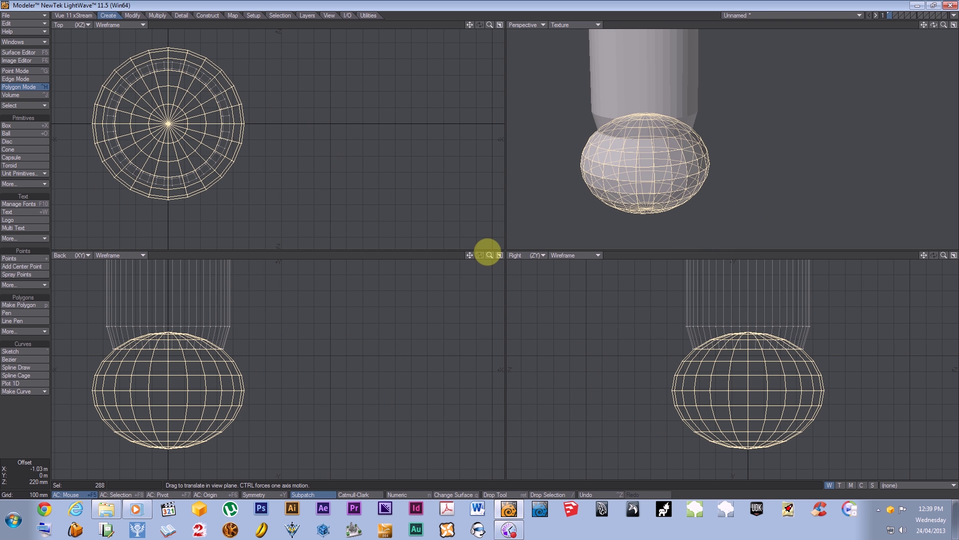
pyautogui.press('Down')
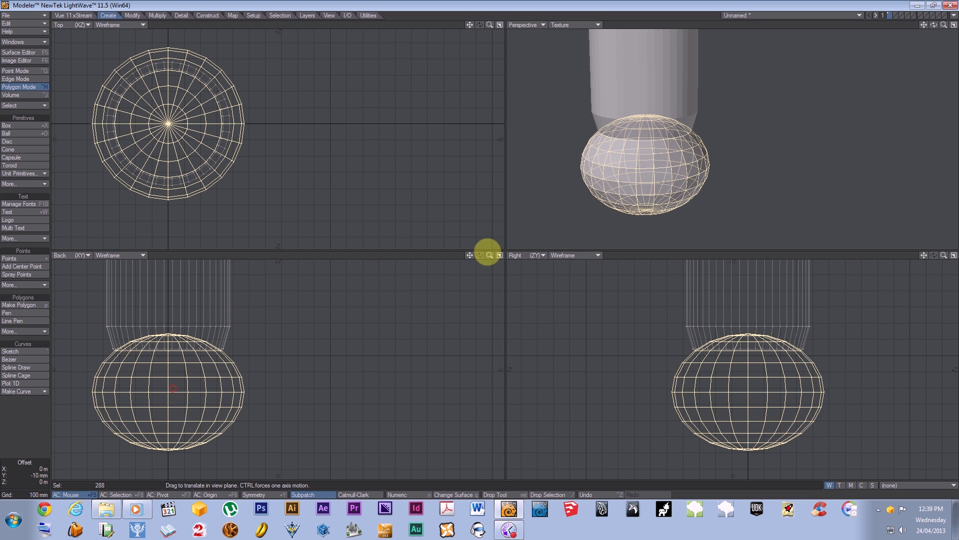
pyautogui.press('Down')
pyautogui.press('Right')
pyautogui.press('Left')
pyautogui.press('Up')
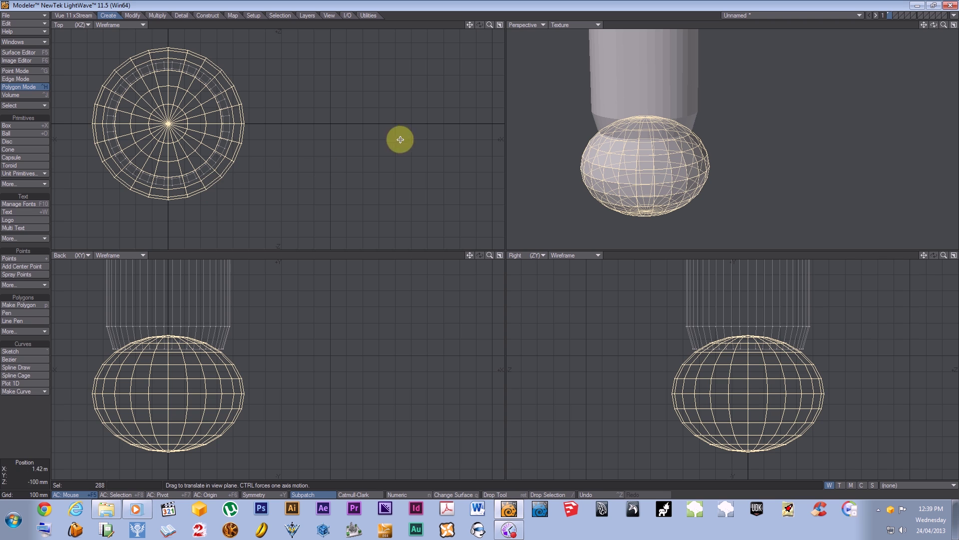
# Step: Try to subtract the flattened ball from the can's base with SpBool Subtract
pyautogui.click(207, 15)
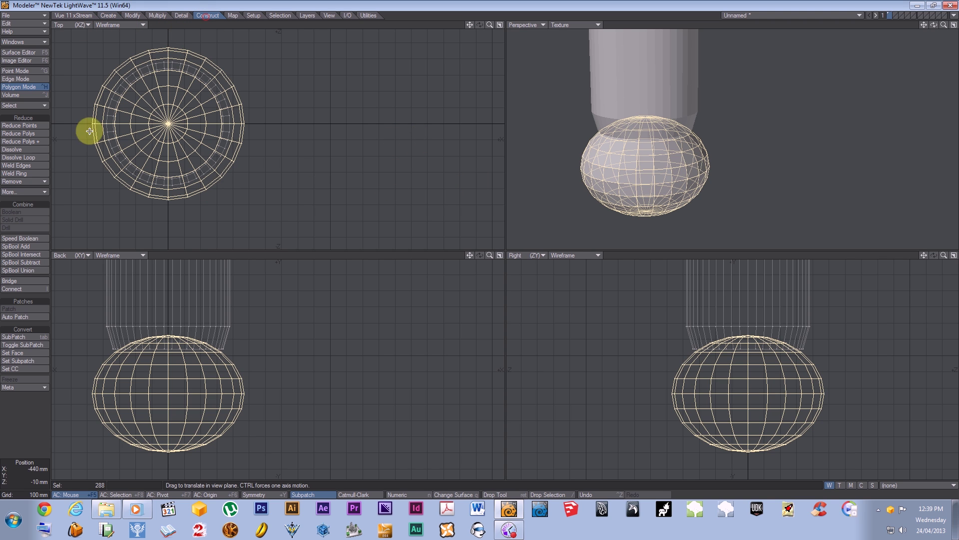
pyautogui.click(25, 262)
pyautogui.keyDown('alt'); pyautogui.moveTo(643, 180); pyautogui.dragTo(729, 156); pyautogui.keyUp('alt')
pyautogui.hotkey('ctrl', 'z')
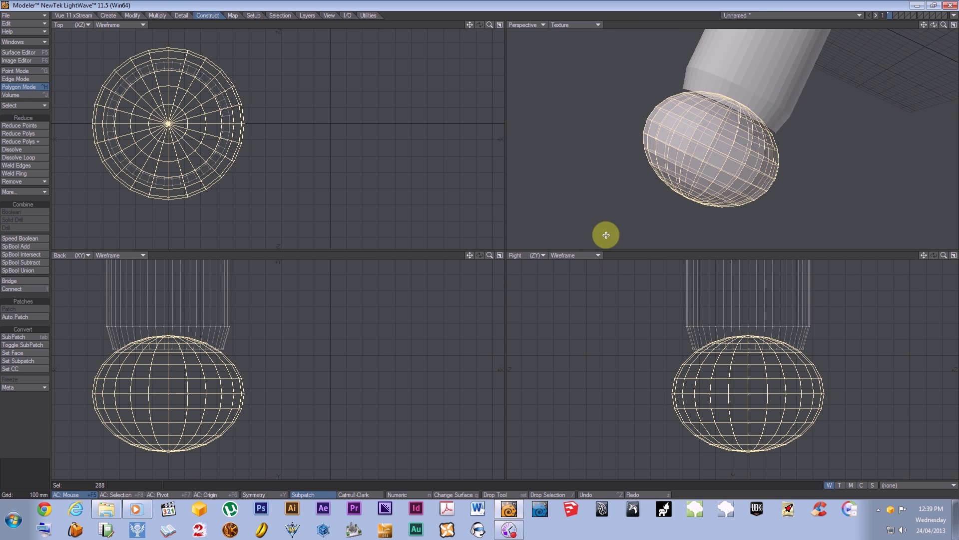
# Step: Stretch the selected ball narrower in width and depth, to roughly the can's diameter
pyautogui.moveTo(171, 402); pyautogui.dragTo(172, 396)
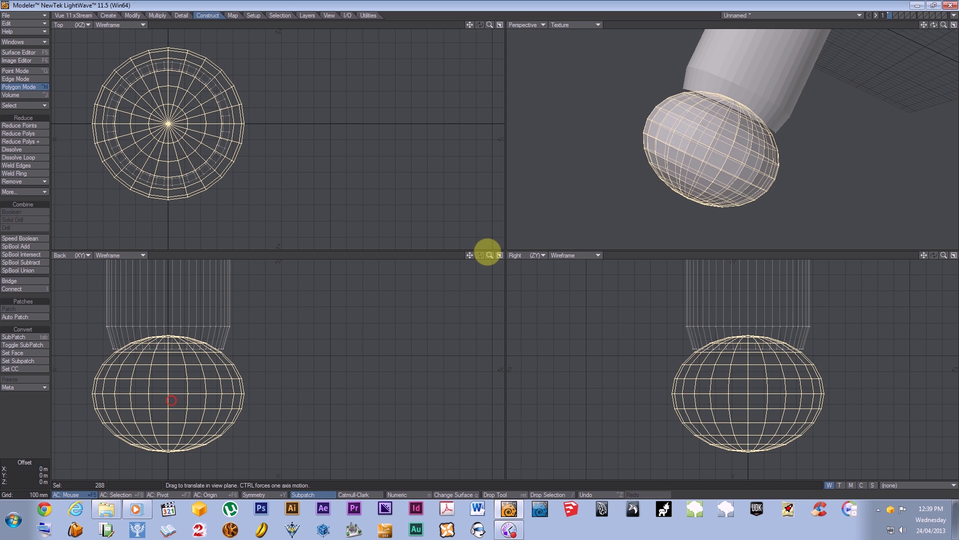
pyautogui.press('h')
pyautogui.moveTo(180, 394); pyautogui.dragTo(170, 390)
pyautogui.moveTo(167, 77); pyautogui.dragTo(168, 87)
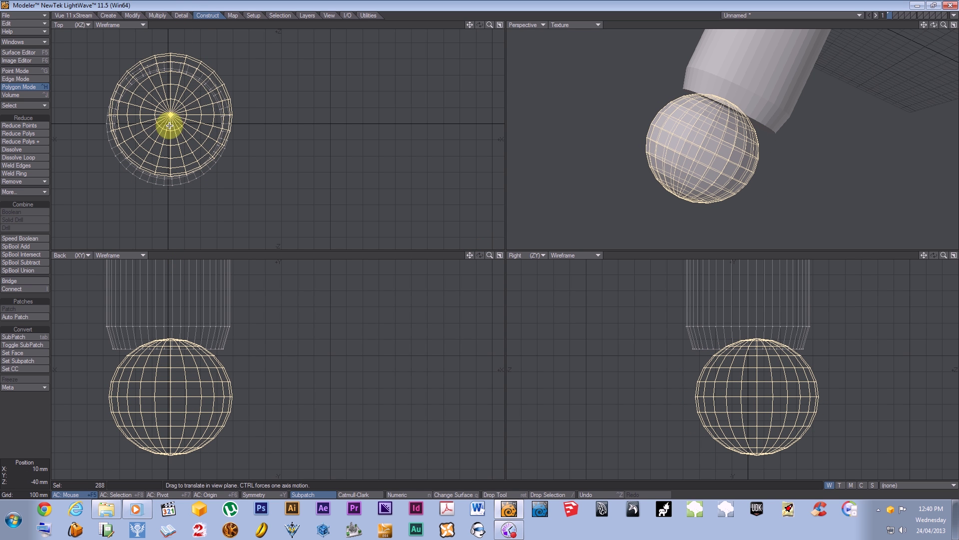
# Step: Recentre the ball on the can's axis and raise it so its top cuts into the tapered base
pyautogui.moveTo(170, 125); pyautogui.dragTo(167, 134)
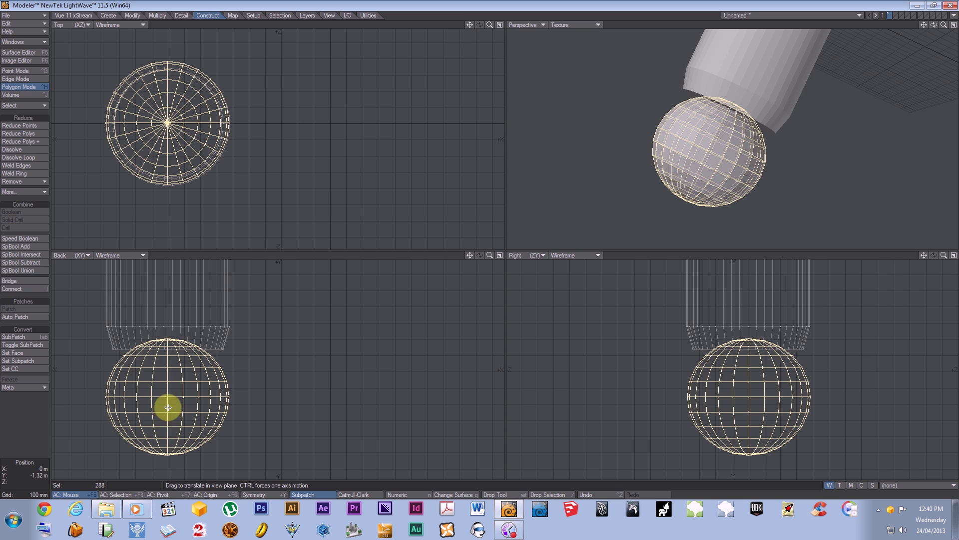
pyautogui.moveTo(167, 407); pyautogui.dragTo(168, 399)
pyautogui.moveTo(488, 252); pyautogui.dragTo(488, 250)
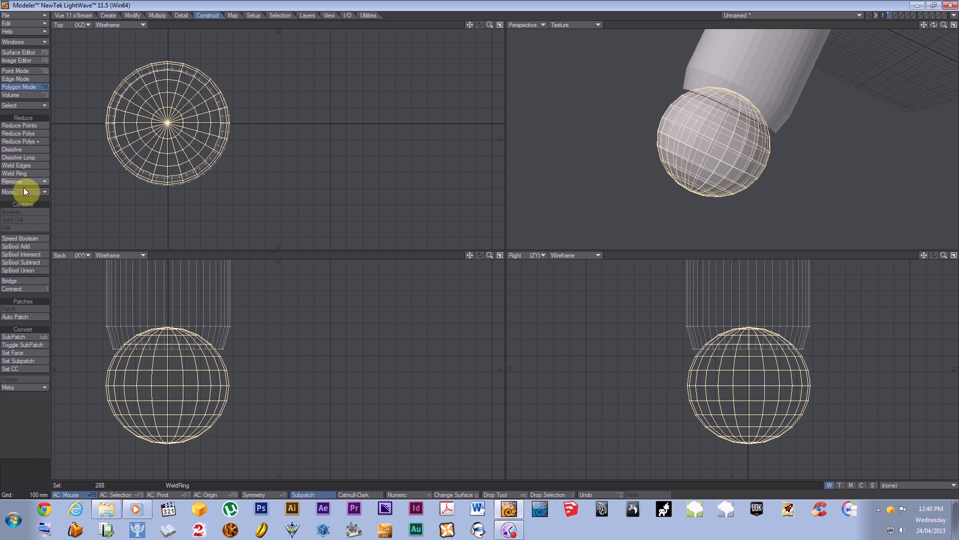
# Step: Subtract the ball from the can with SpBool Subtract to hollow a concave dome into the base
pyautogui.click(28, 263)
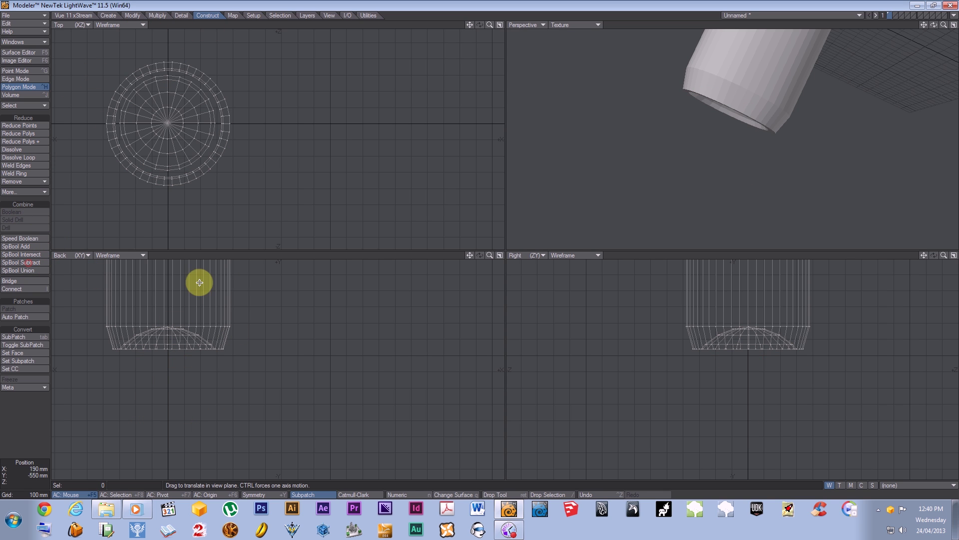
pyautogui.keyDown('alt'); pyautogui.moveTo(702, 191); pyautogui.dragTo(723, 78); pyautogui.keyUp('alt')
pyautogui.keyDown('alt'); pyautogui.moveTo(710, 173); pyautogui.dragTo(749, 156); pyautogui.keyUp('alt')
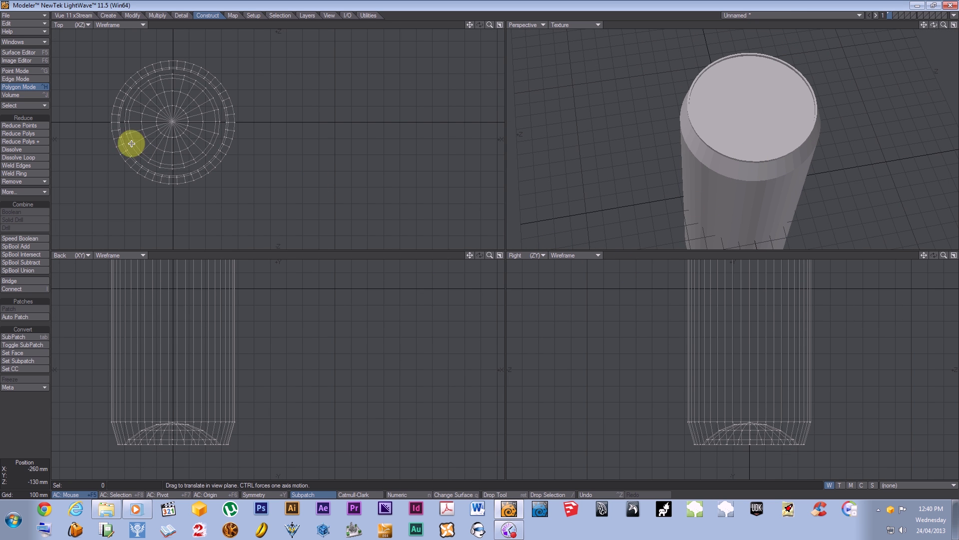
# Step: Display the layer list and save the object as coke.lwo, overwriting the existing file
pyautogui.click(23, 41)
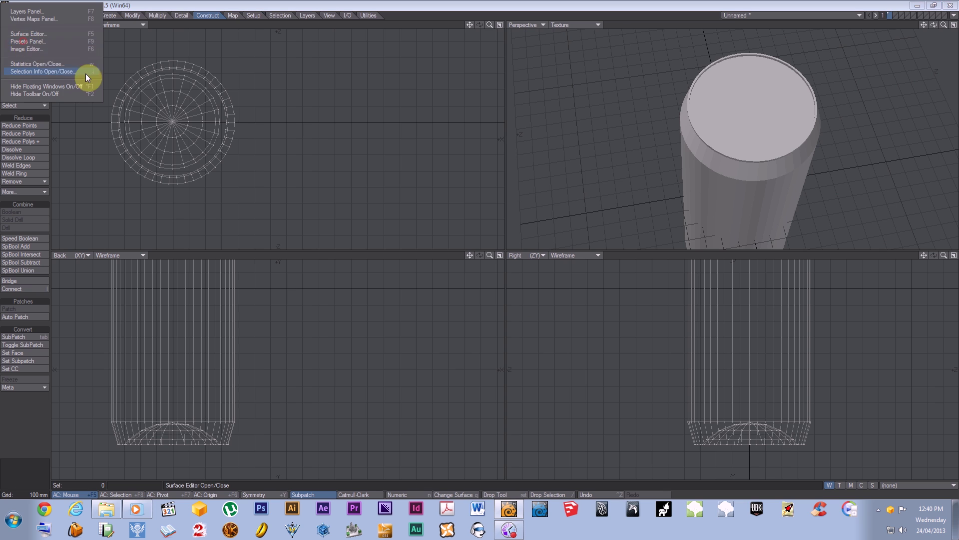
pyautogui.click(34, 16)
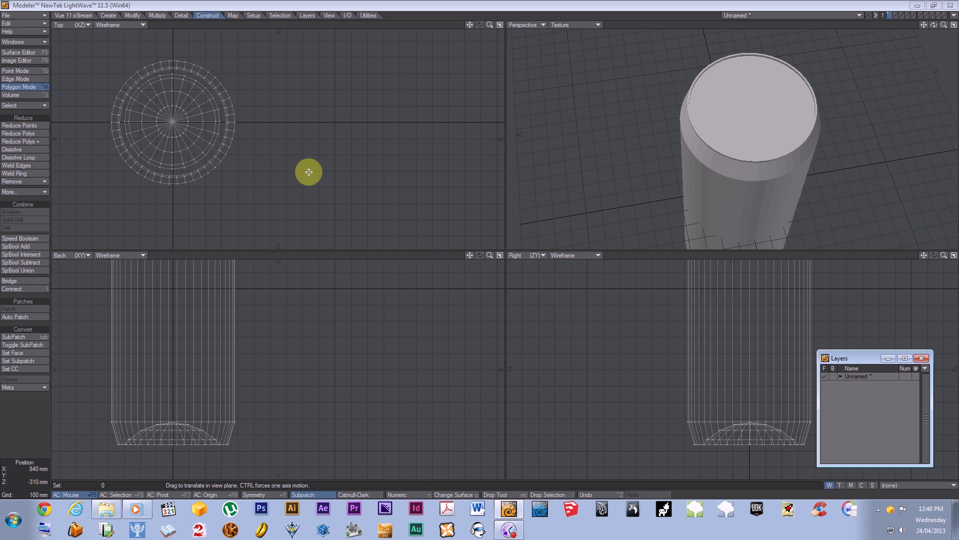
pyautogui.click(28, 15)
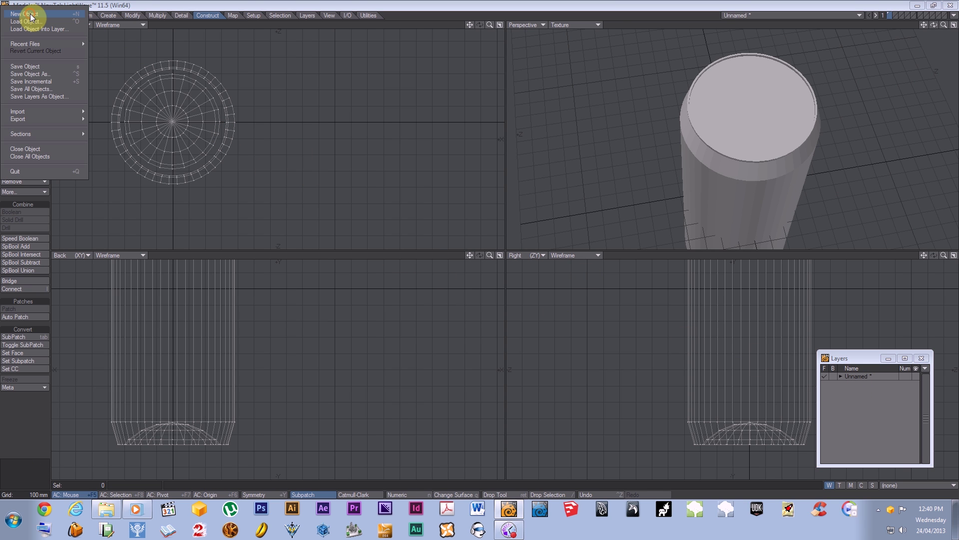
pyautogui.click(37, 69)
pyautogui.click(114, 88)
pyautogui.click(394, 263)
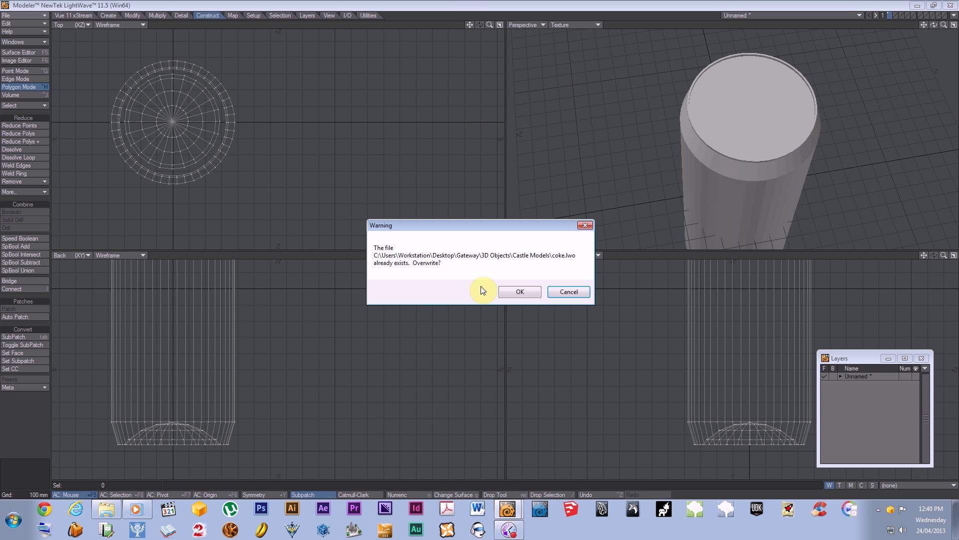
pyautogui.click(521, 291)
# Step: Expand the coke object's layers and name its first layer "can"
pyautogui.click(840, 375)
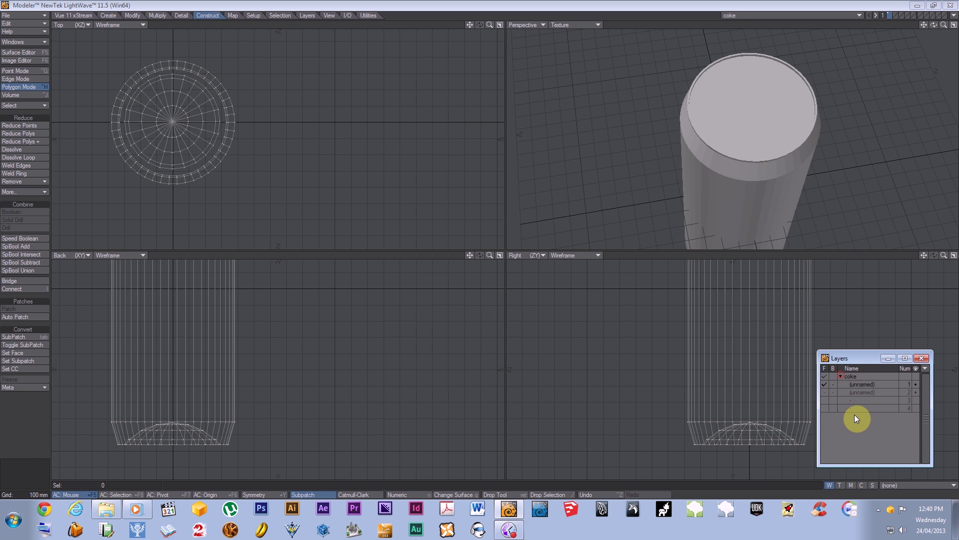
pyautogui.doubleClick(856, 385)
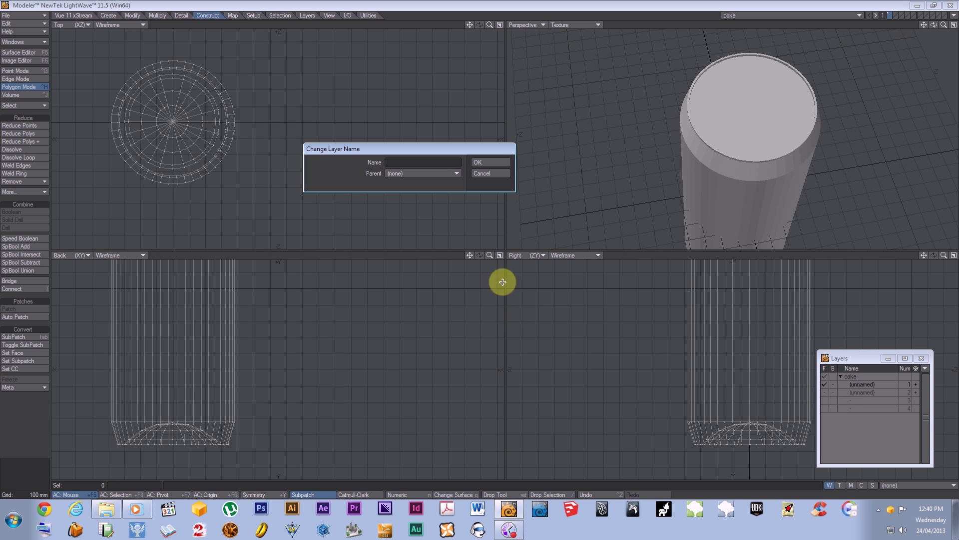
pyautogui.write('can')
pyautogui.click(479, 162)
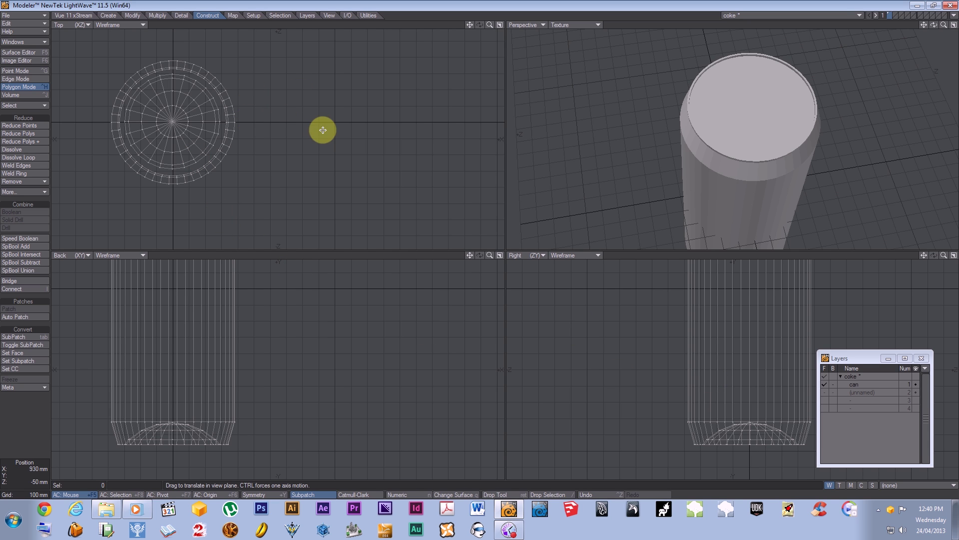
# Step: Create a small upright elliptical cylinder with the Disc tool beside the upper part of the can, then deselect it
pyautogui.keyDown('alt'); pyautogui.keyDown('shift'); pyautogui.moveTo(212, 314); pyautogui.dragTo(295, 460); pyautogui.keyUp('shift'); pyautogui.keyUp('alt')
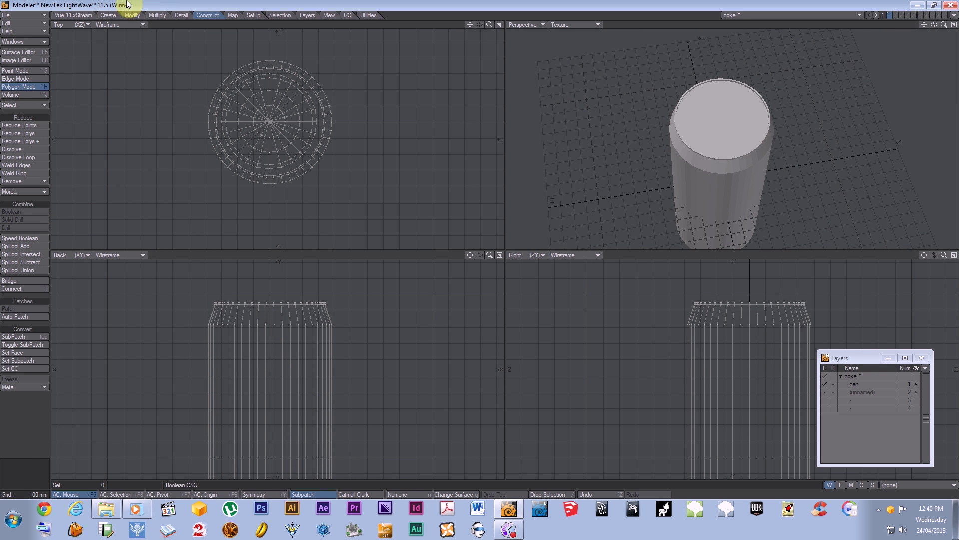
pyautogui.doubleClick(112, 10)
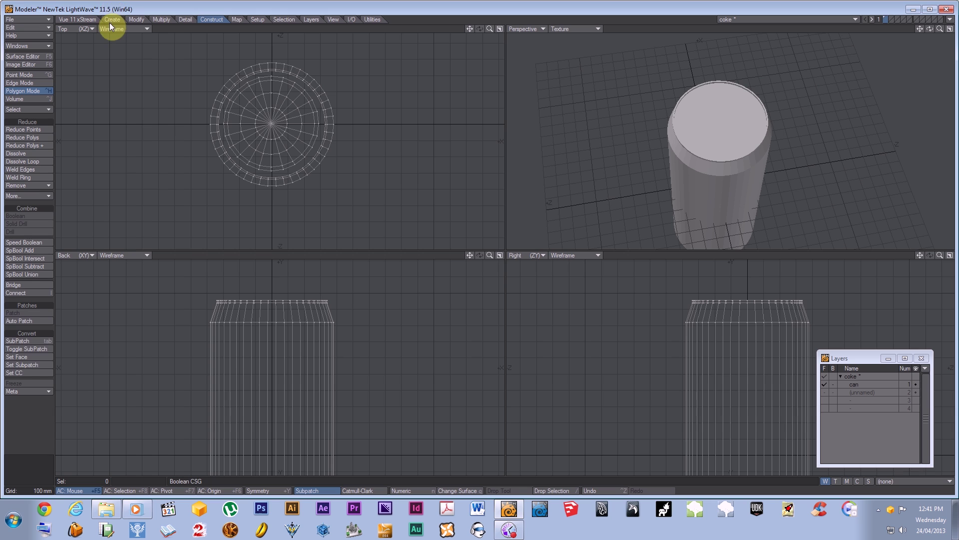
pyautogui.click(110, 21)
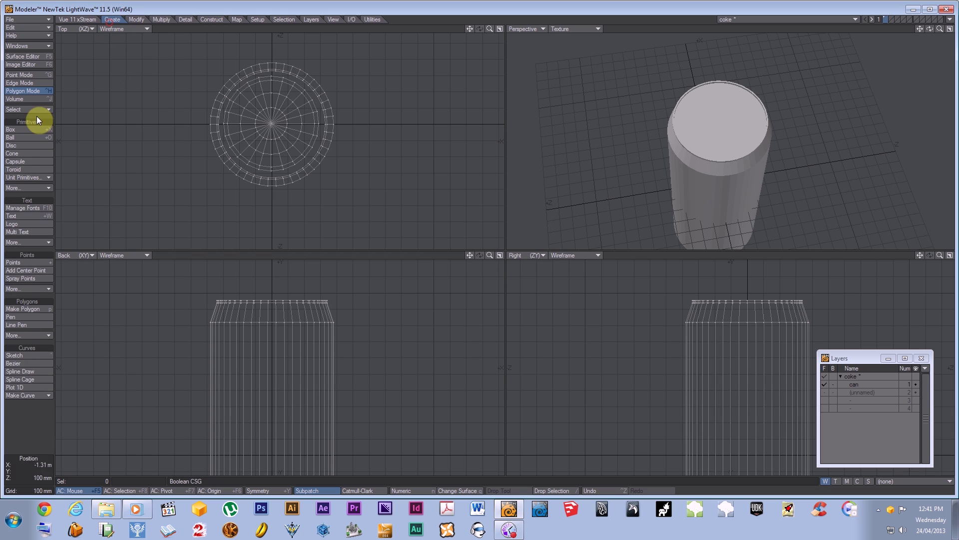
pyautogui.click(20, 145)
pyautogui.moveTo(379, 141); pyautogui.dragTo(397, 166)
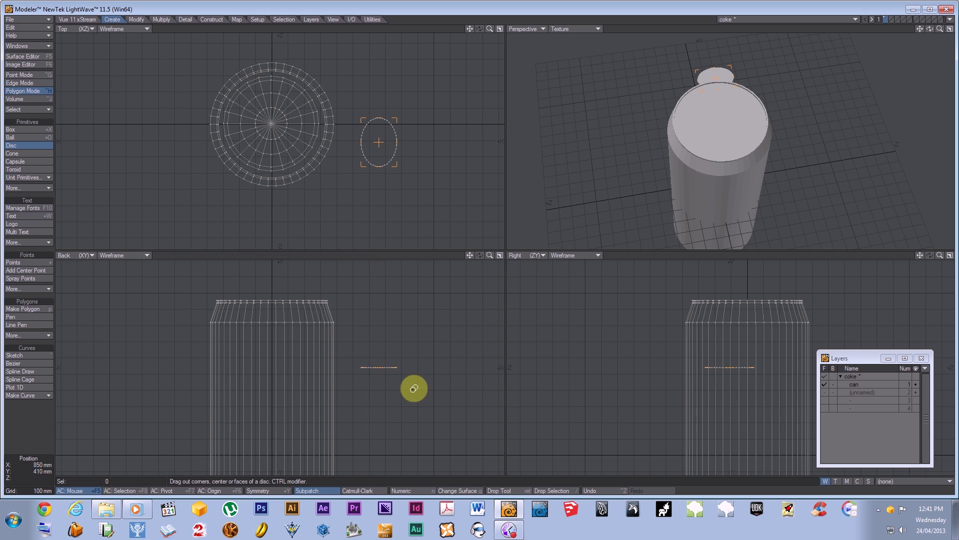
pyautogui.moveTo(381, 352); pyautogui.dragTo(380, 324)
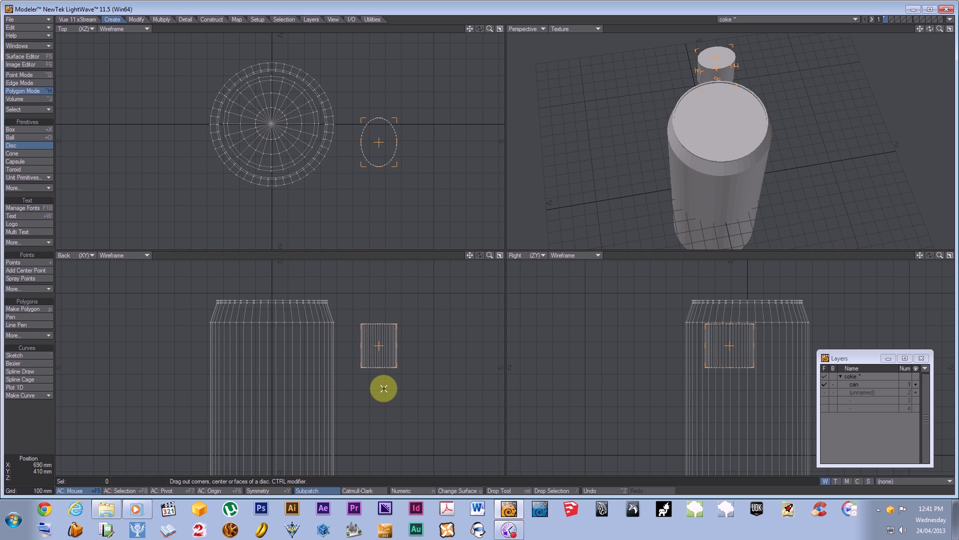
pyautogui.moveTo(413, 385)
pyautogui.mouseDown(button='right')
pyautogui.moveTo(386, 286)
pyautogui.moveTo(419, 396)
pyautogui.moveTo(425, 385)
pyautogui.mouseUp(button='right')
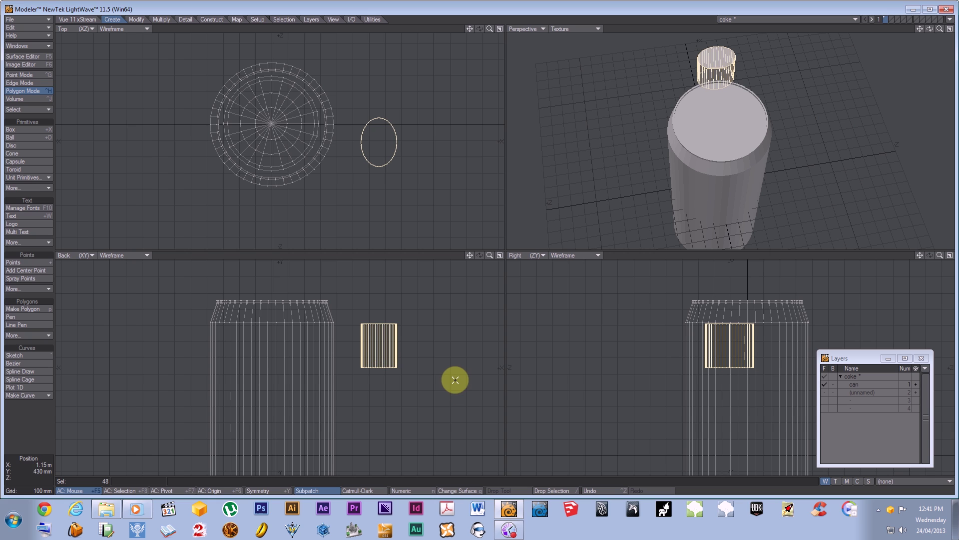
pyautogui.press('n')
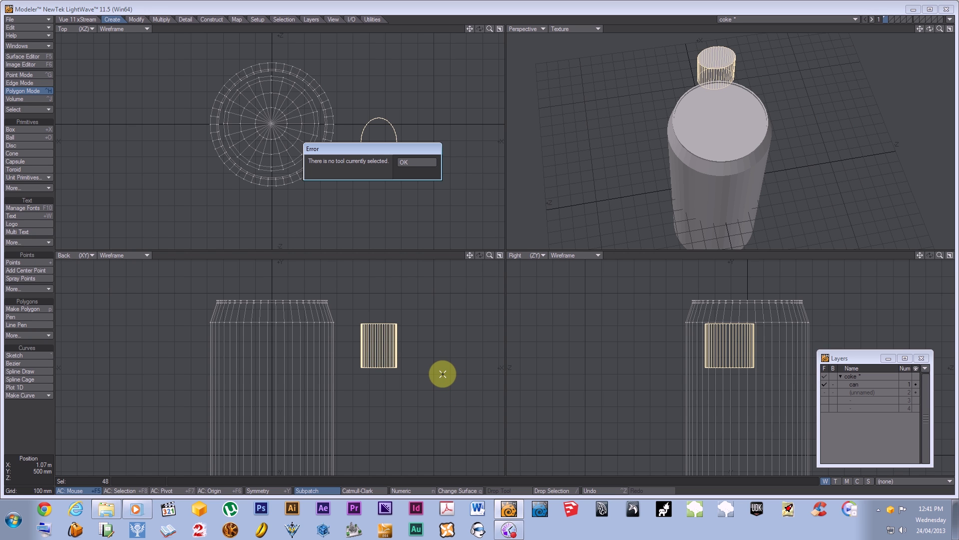
pyautogui.press('Return')
pyautogui.click(443, 374)
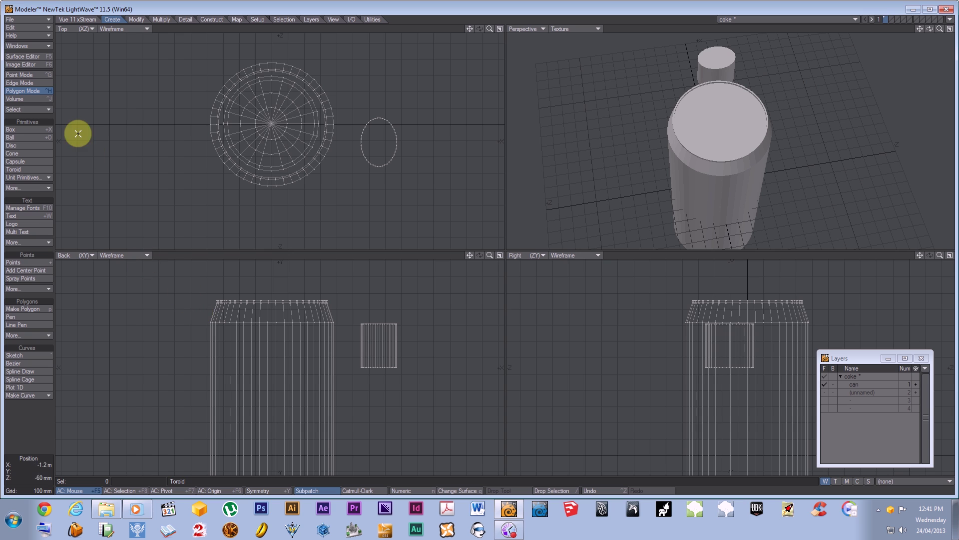
# Step: Assign a red surface named "mid", colour 243, 046, 051, to the can's side wall and upper taper
pyautogui.moveTo(208, 313)
pyautogui.mouseDown()
pyautogui.moveTo(331, 315)
pyautogui.moveTo(192, 322)
pyautogui.moveTo(286, 361)
pyautogui.moveTo(331, 364)
pyautogui.moveTo(293, 373)
pyautogui.moveTo(342, 390)
pyautogui.moveTo(168, 350)
pyautogui.mouseUp()
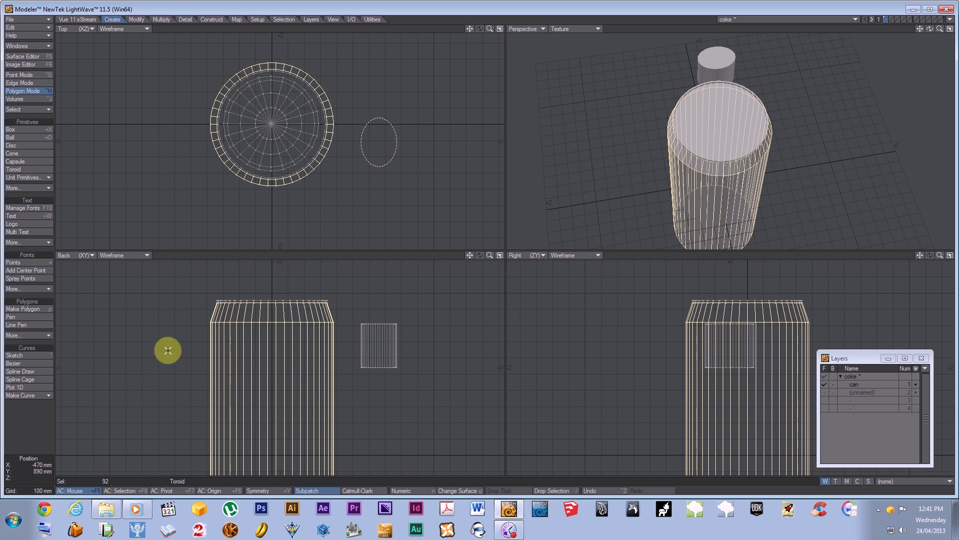
pyautogui.press('q')
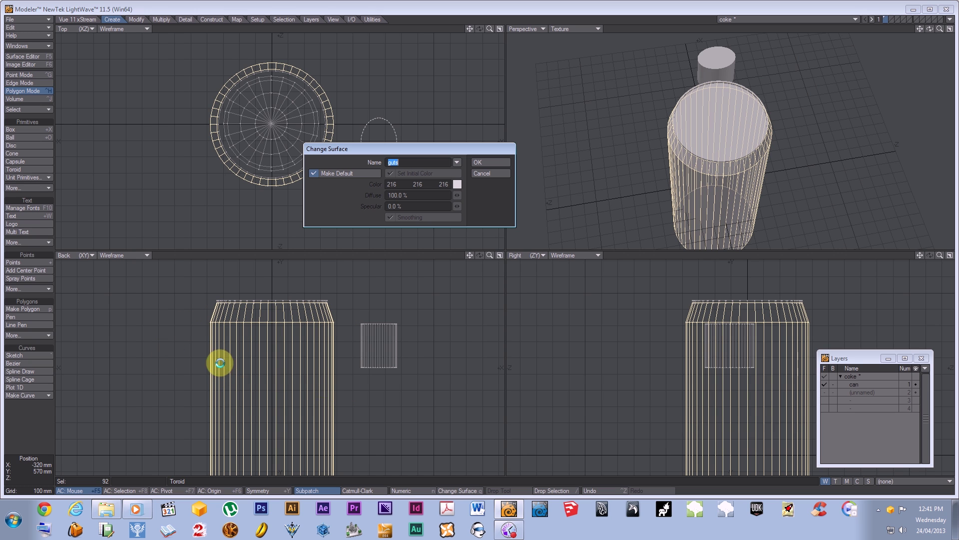
pyautogui.write('mid')
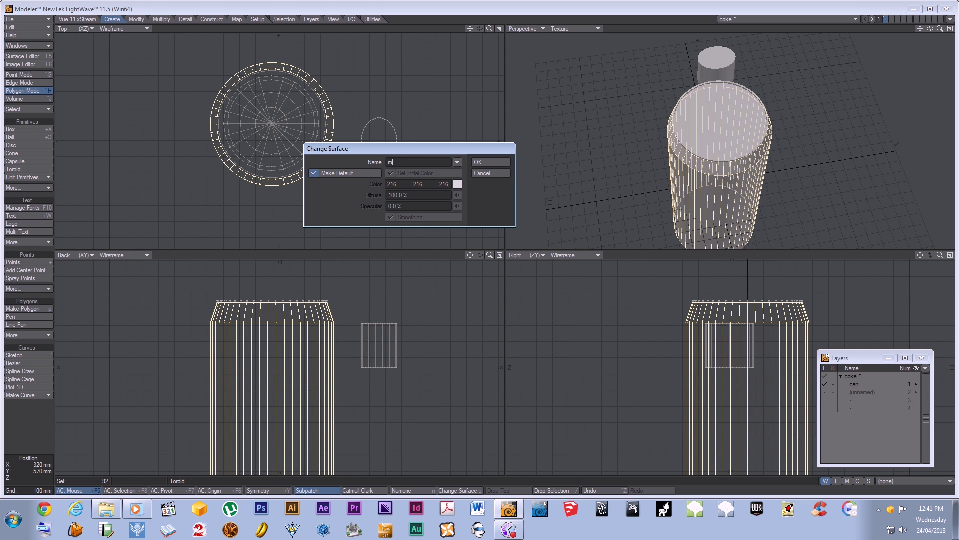
pyautogui.click(458, 185)
pyautogui.click(509, 183)
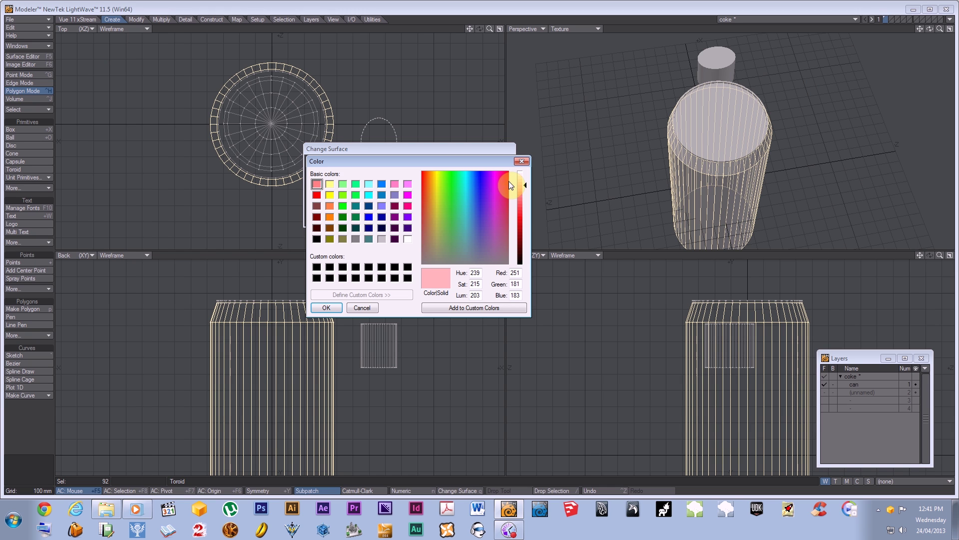
pyautogui.click(524, 212)
pyautogui.click(326, 308)
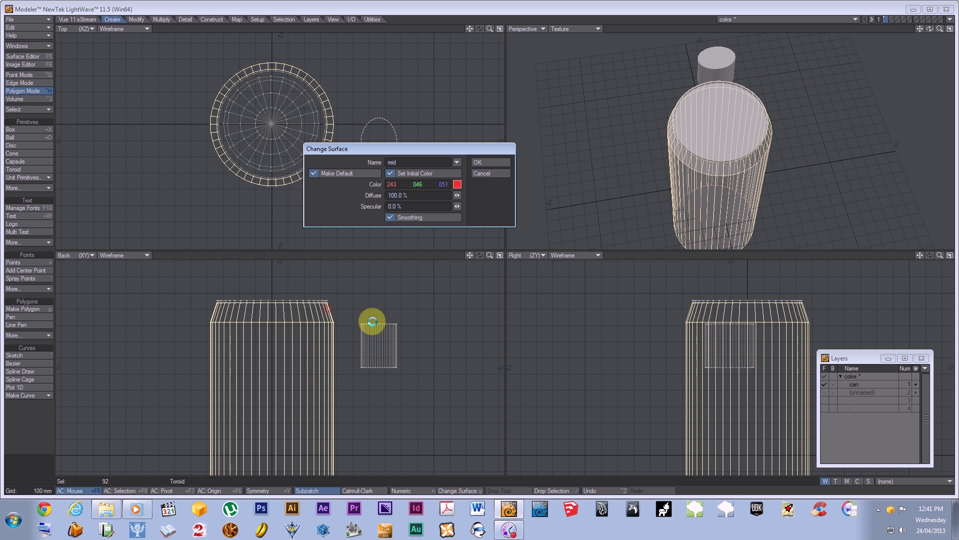
pyautogui.click(487, 161)
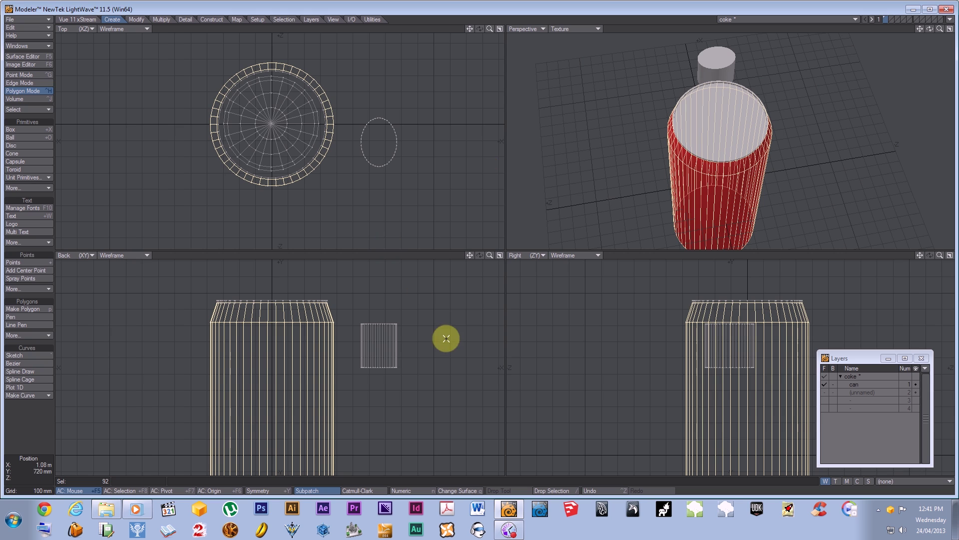
pyautogui.click(421, 362)
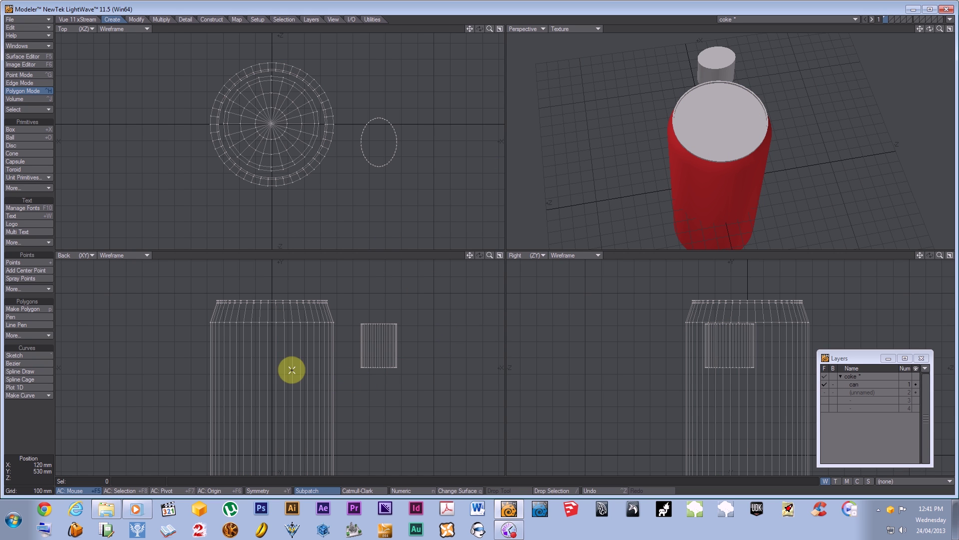
# Step: Assign a light grey surface named "top", colour 218, 218, 218, to the polygons of the can's top rim
pyautogui.moveTo(190, 306)
pyautogui.mouseDown(button='right')
pyautogui.moveTo(284, 310)
pyautogui.moveTo(220, 291)
pyautogui.moveTo(201, 325)
pyautogui.mouseUp(button='right')
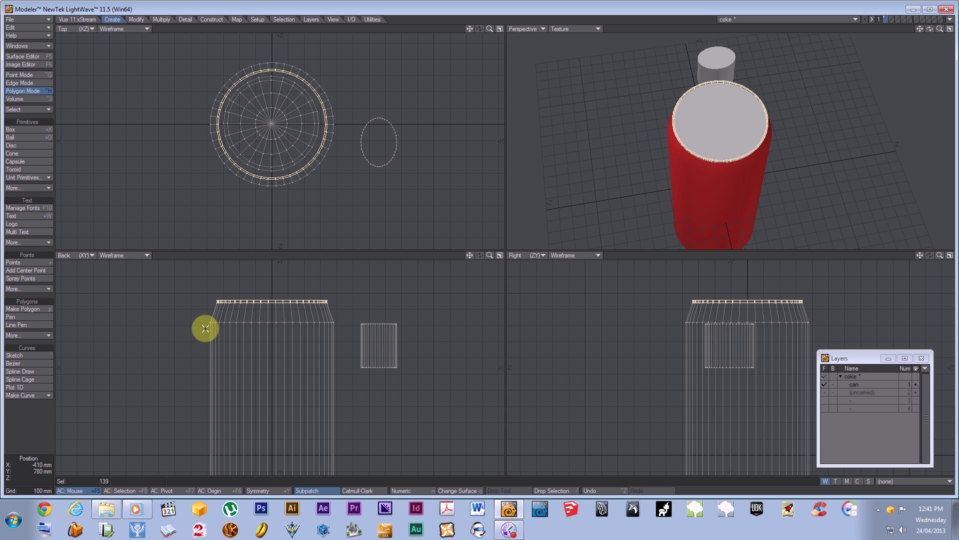
pyautogui.press('q')
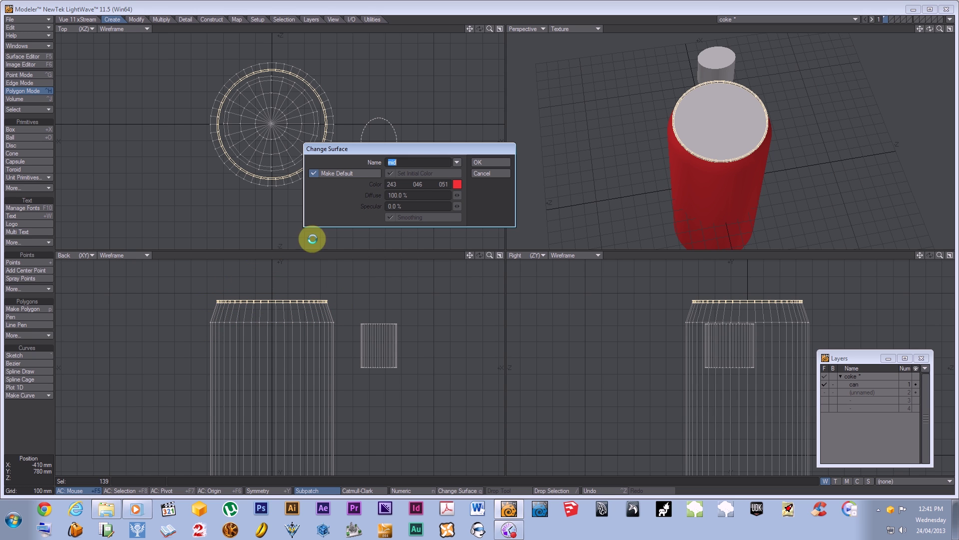
pyautogui.click(399, 173)
pyautogui.write('top')
pyautogui.click(458, 184)
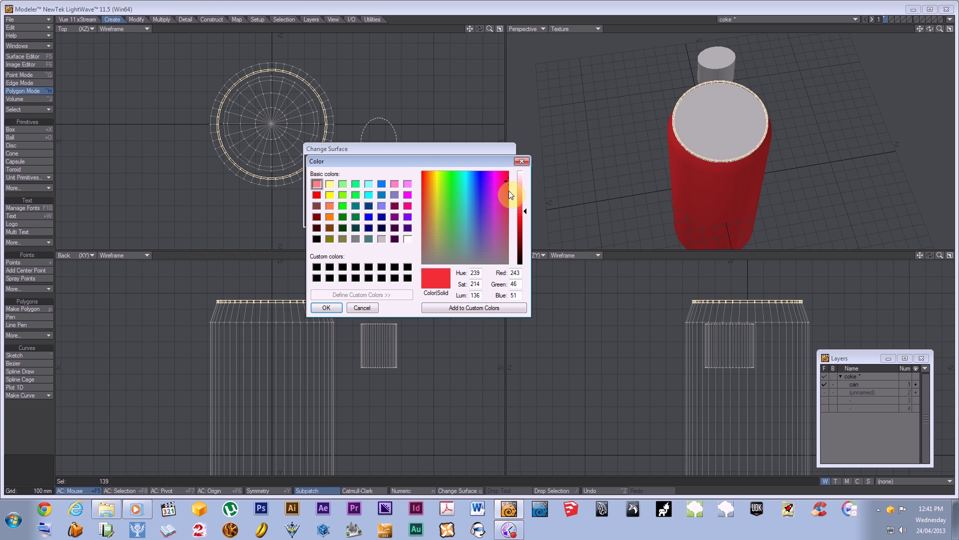
pyautogui.click(380, 239)
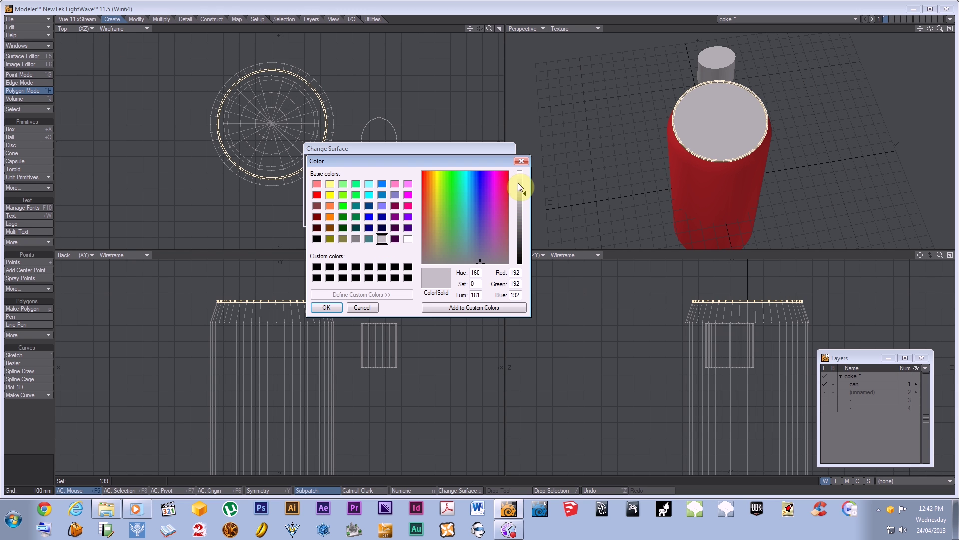
pyautogui.click(519, 183)
pyautogui.click(327, 307)
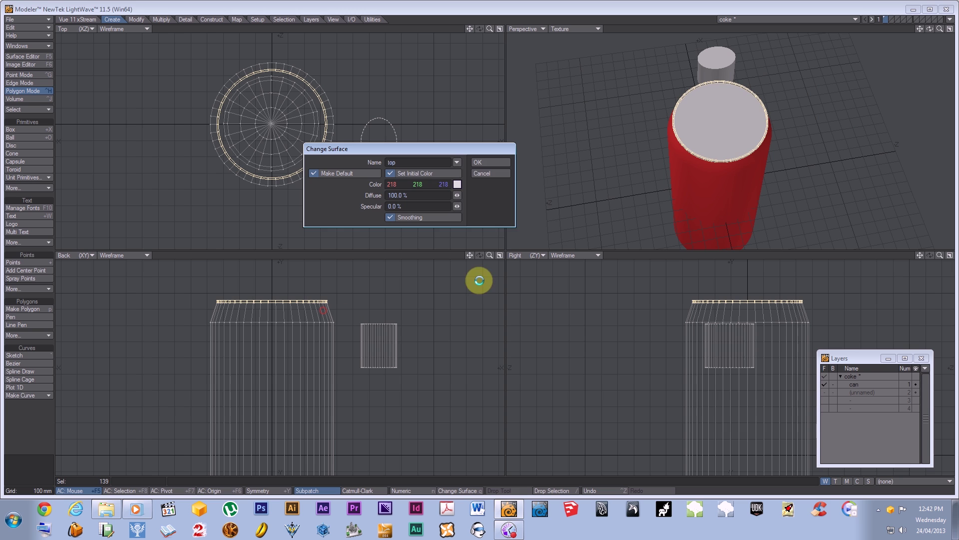
pyautogui.click(492, 163)
# Step: Assign a surface named "bottom" to the can's tapered base and concave dome polygons
pyautogui.keyDown('alt'); pyautogui.keyDown('shift'); pyautogui.moveTo(297, 390); pyautogui.dragTo(298, 253); pyautogui.keyUp('shift'); pyautogui.keyUp('alt')
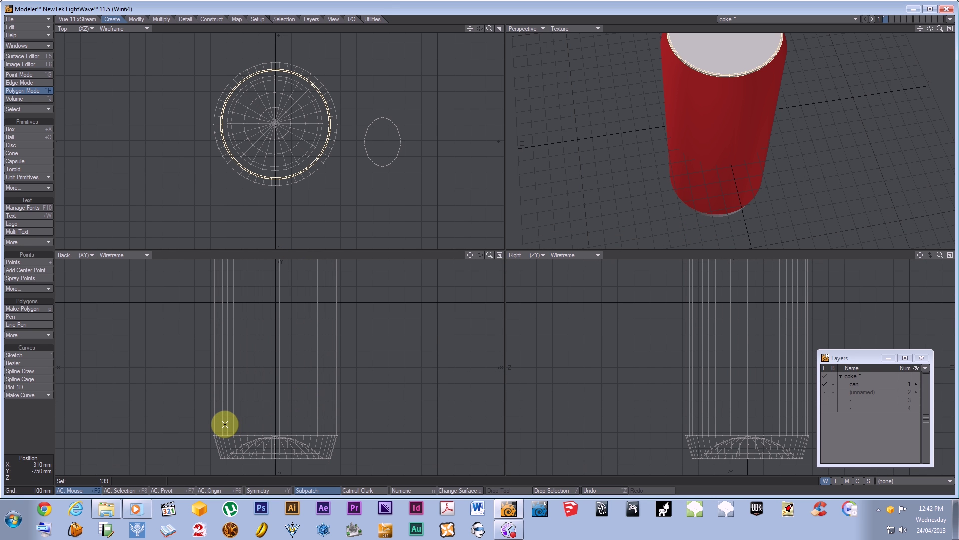
pyautogui.press('/')
pyautogui.moveTo(180, 423)
pyautogui.mouseDown(button='right')
pyautogui.moveTo(274, 404)
pyautogui.moveTo(306, 484)
pyautogui.moveTo(195, 461)
pyautogui.mouseUp(button='right')
pyautogui.write('q')
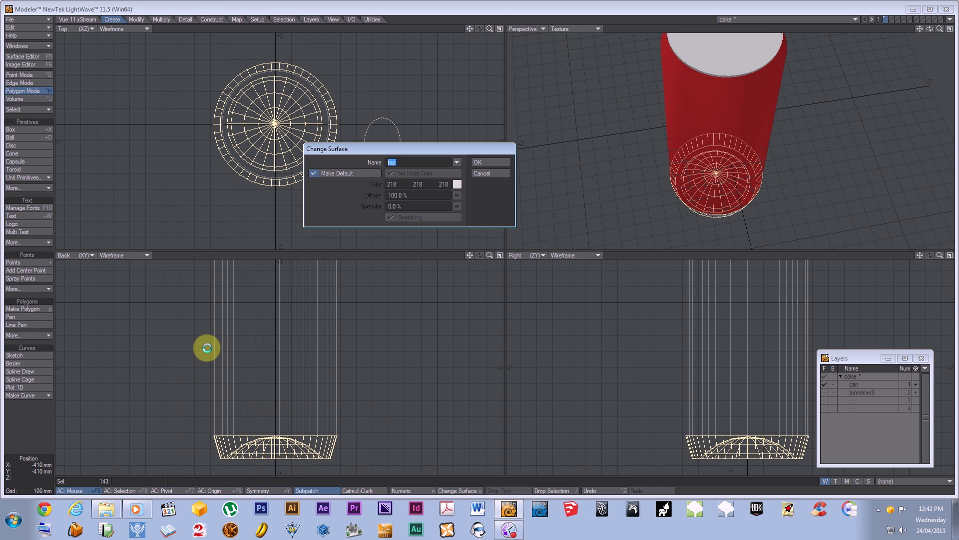
pyautogui.write('bottom')
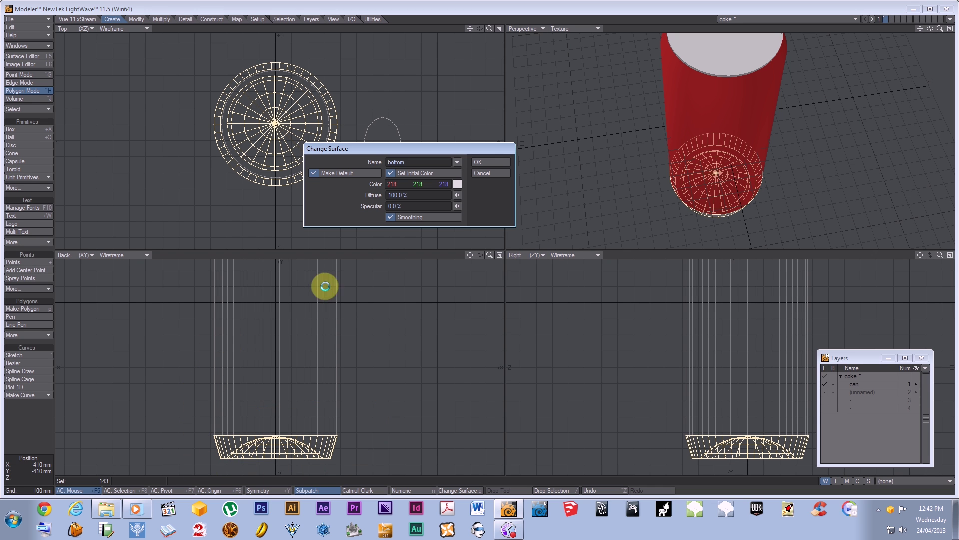
pyautogui.click(492, 162)
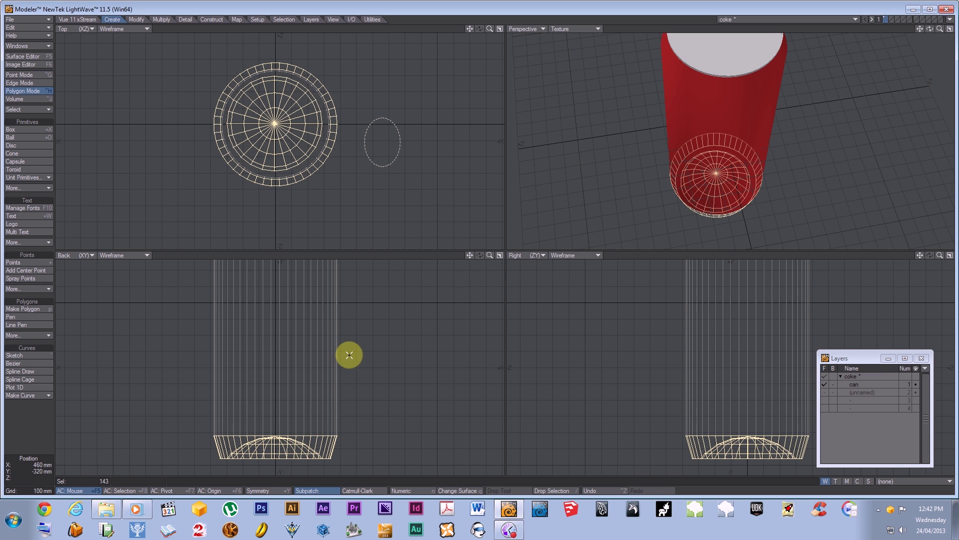
pyautogui.press('/')
# Step: Map the image coka cola.png onto the colour of the "mid" surface with planar Z-axis projection and automatic sizing
pyautogui.keyDown('alt'); pyautogui.moveTo(317, 328); pyautogui.dragTo(306, 392); pyautogui.keyUp('alt')
pyautogui.click(32, 76)
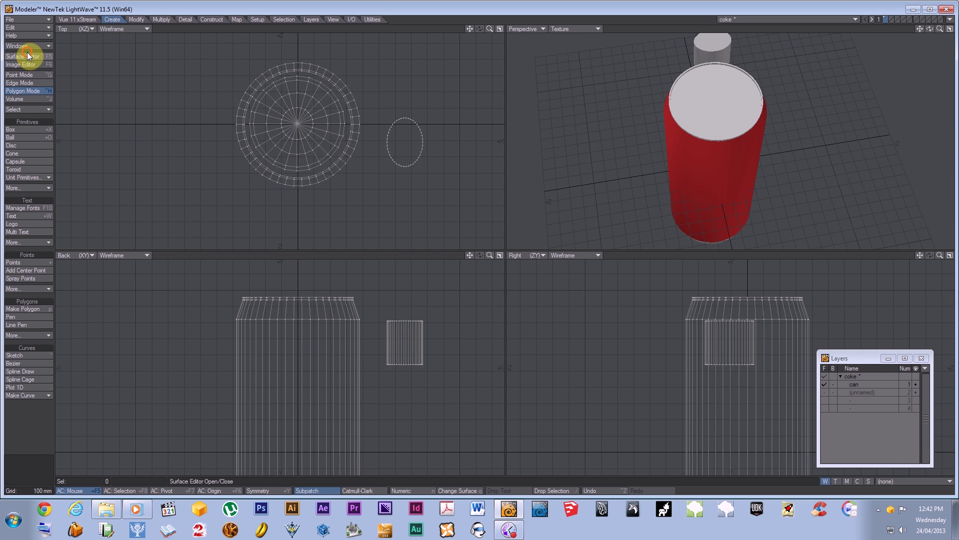
pyautogui.click(27, 56)
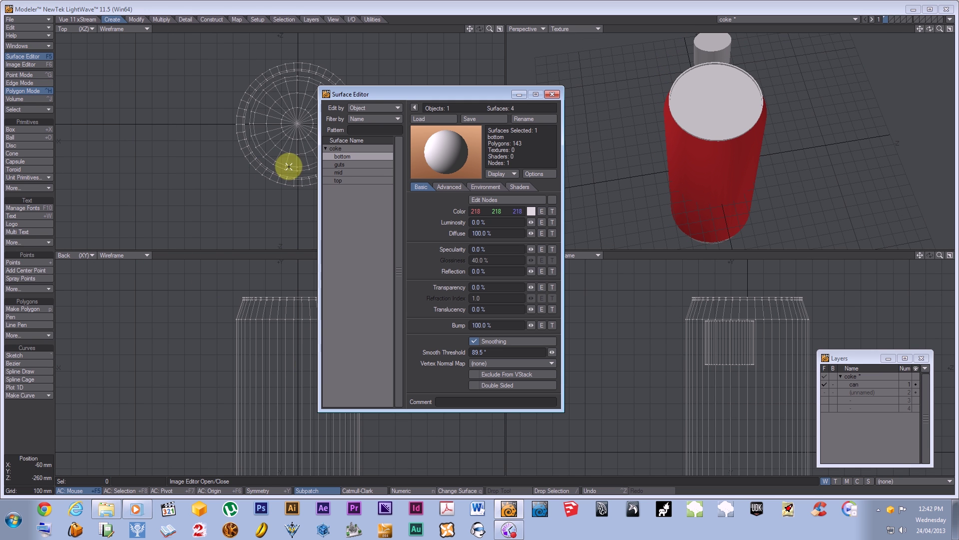
pyautogui.click(342, 170)
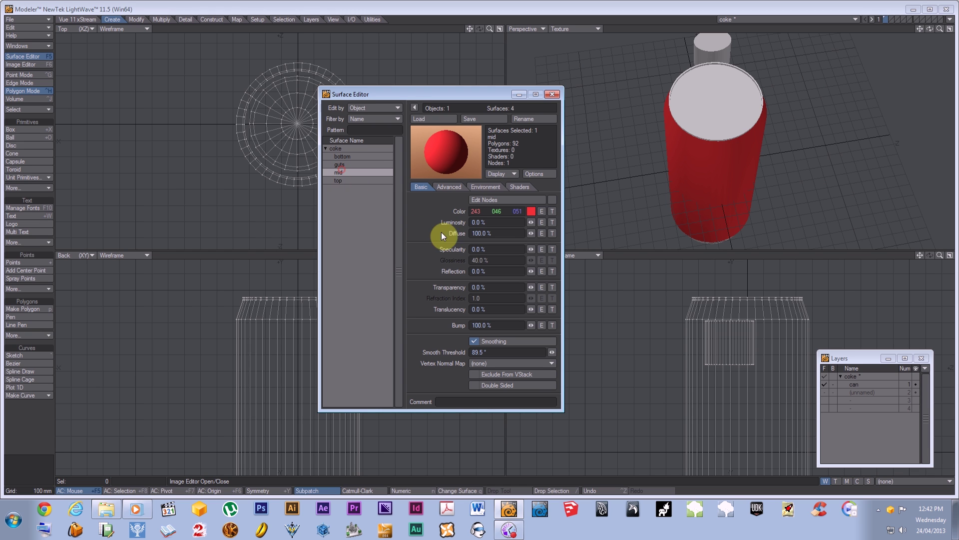
pyautogui.click(552, 212)
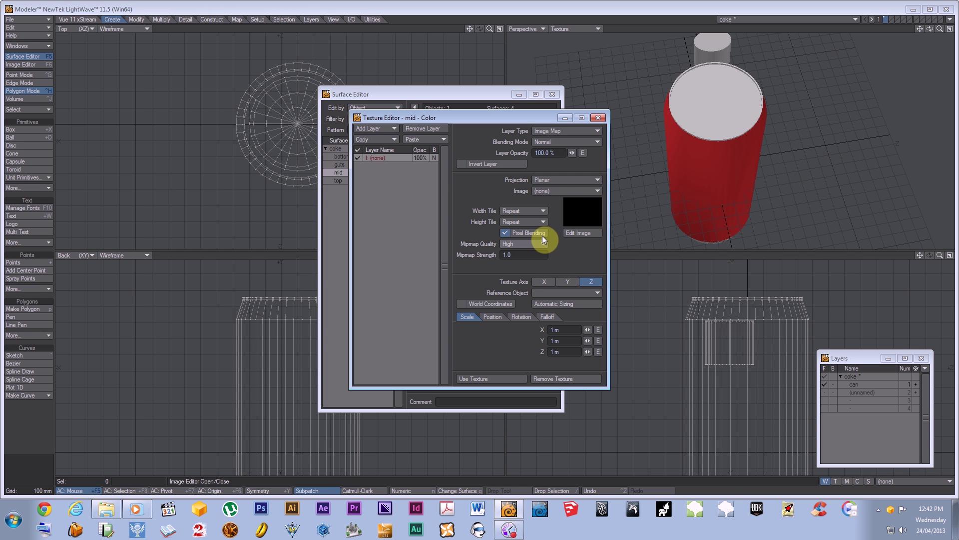
pyautogui.click(548, 189)
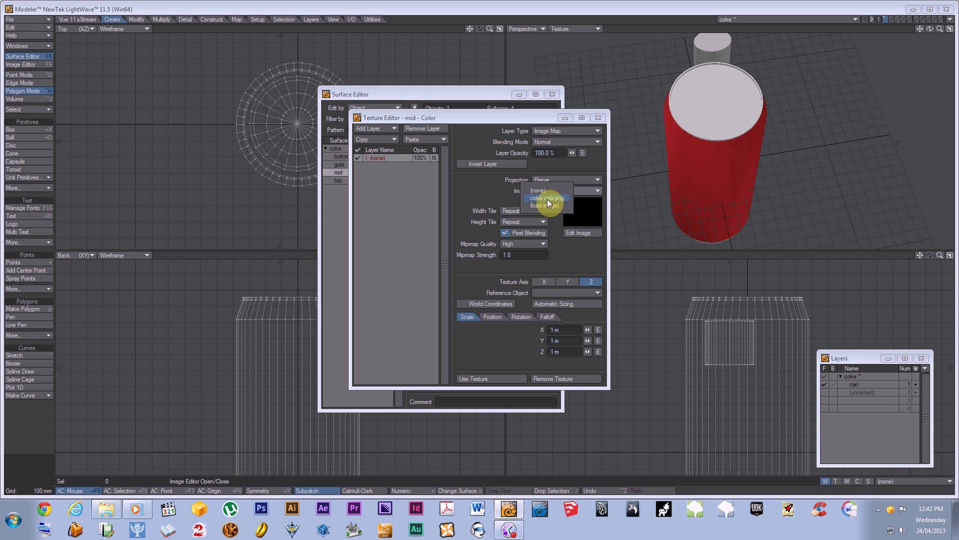
pyautogui.click(547, 199)
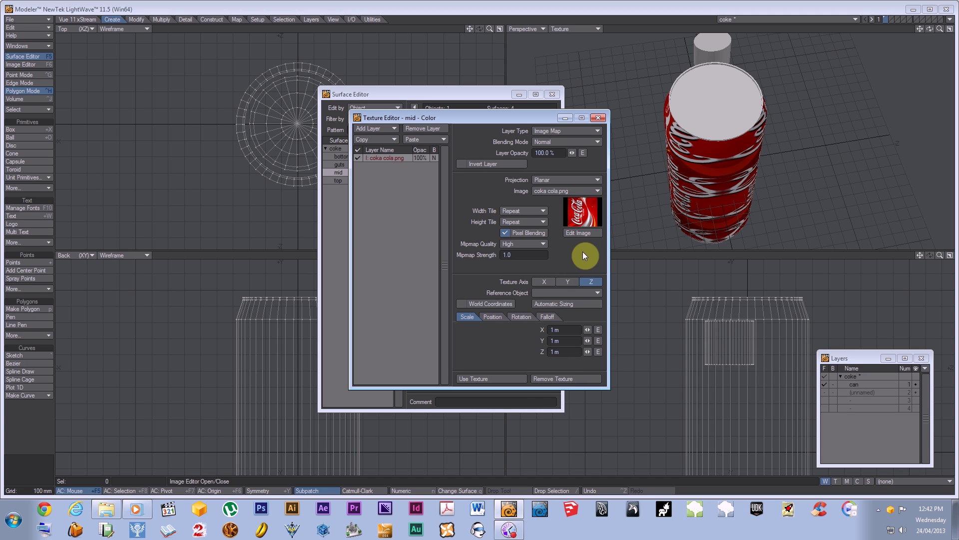
pyautogui.click(562, 305)
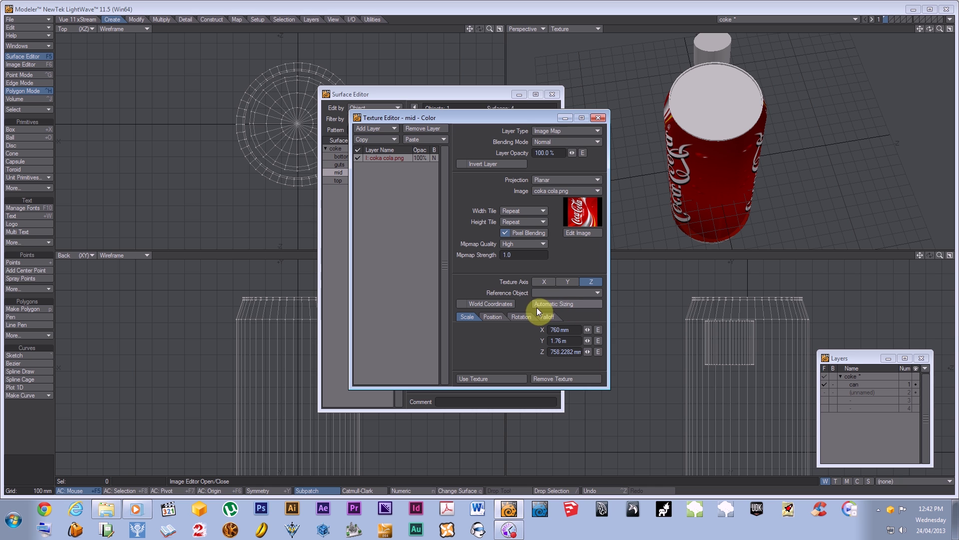
# Step: Adjust the label texture's X scale to 915 mm, accept the texture and close the surface settings
pyautogui.keyDown('alt'); pyautogui.moveTo(783, 133); pyautogui.dragTo(706, 163); pyautogui.keyUp('alt')
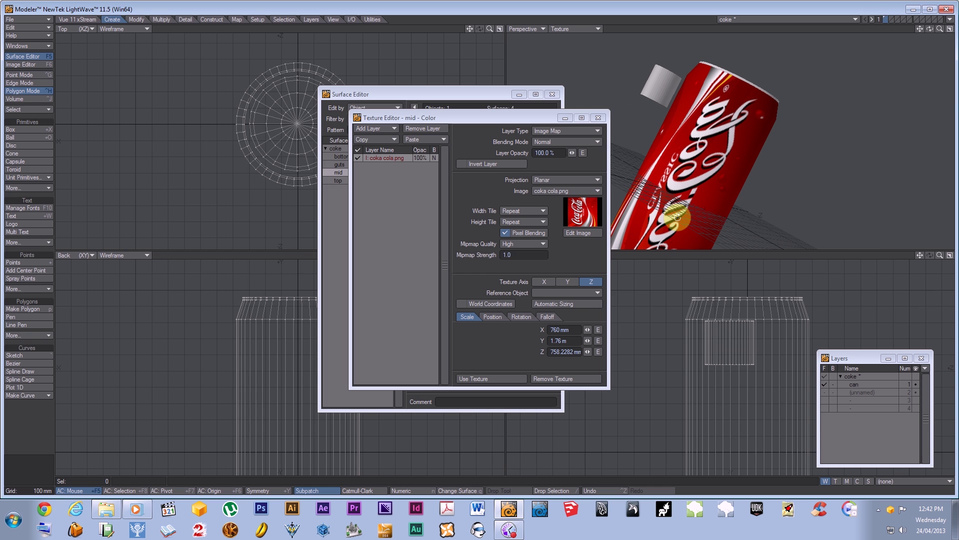
pyautogui.moveTo(587, 351); pyautogui.dragTo(127, 131)
pyautogui.moveTo(586, 341); pyautogui.dragTo(136, 139)
pyautogui.click(571, 306)
pyautogui.keyDown('alt'); pyautogui.moveTo(702, 183); pyautogui.dragTo(781, 158); pyautogui.keyUp('alt')
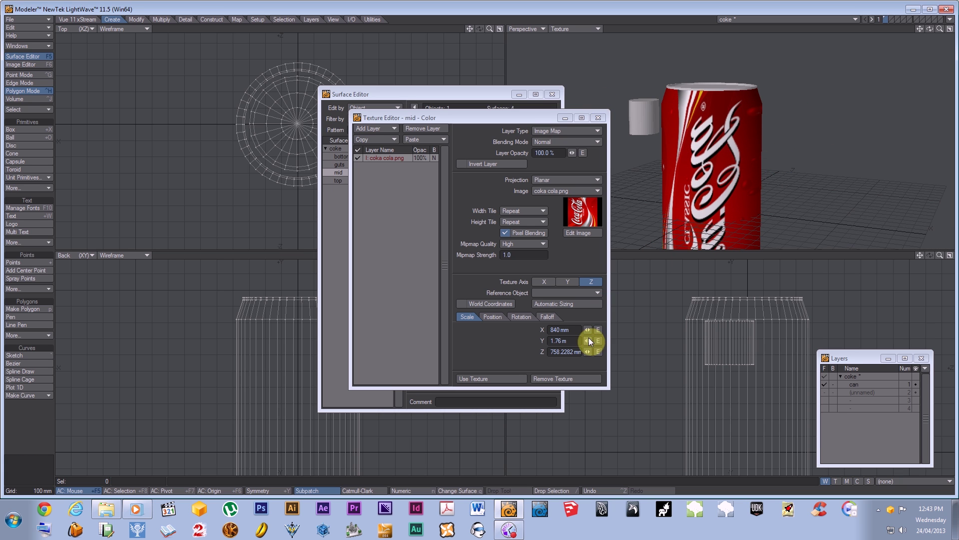
pyautogui.moveTo(587, 329); pyautogui.dragTo(126, 131)
pyautogui.keyDown('alt'); pyautogui.moveTo(710, 131); pyautogui.dragTo(743, 128); pyautogui.keyUp('alt')
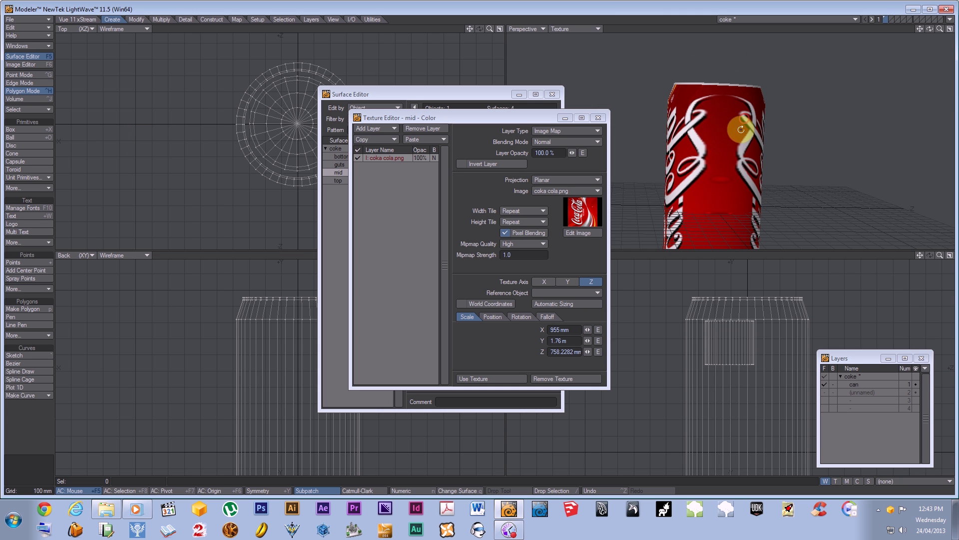
pyautogui.moveTo(587, 330); pyautogui.dragTo(135, 139)
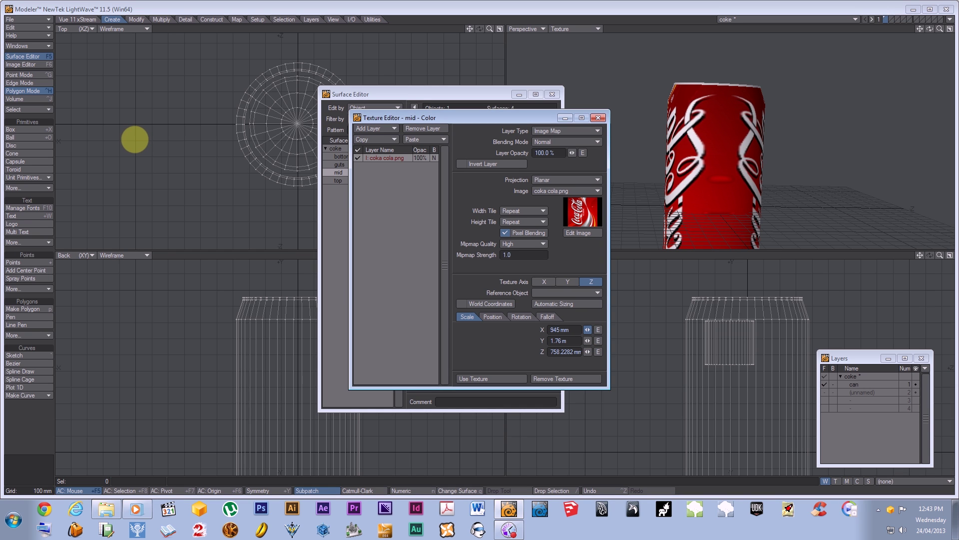
pyautogui.moveTo(135, 139); pyautogui.dragTo(136, 140)
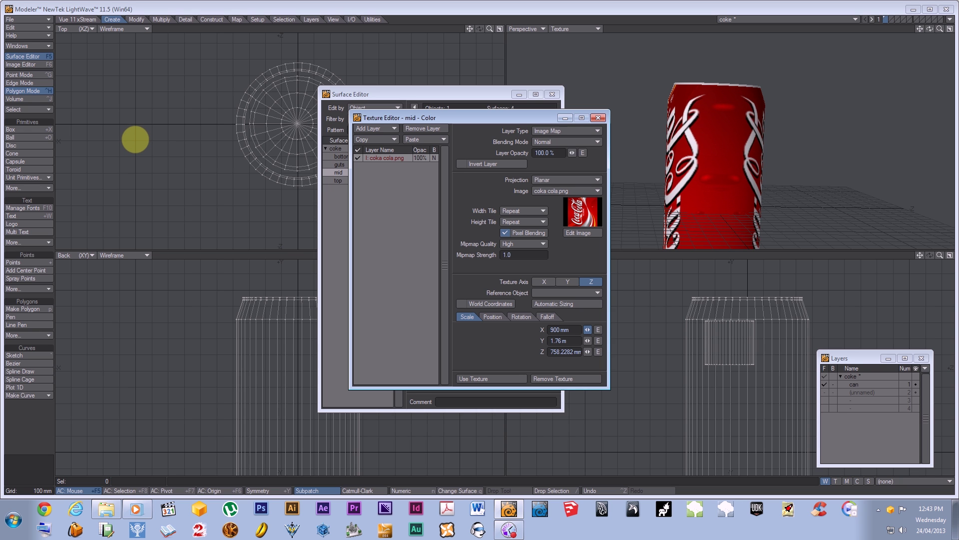
pyautogui.moveTo(136, 139); pyautogui.dragTo(136, 139)
pyautogui.keyDown('alt'); pyautogui.moveTo(696, 204); pyautogui.dragTo(621, 214); pyautogui.keyUp('alt')
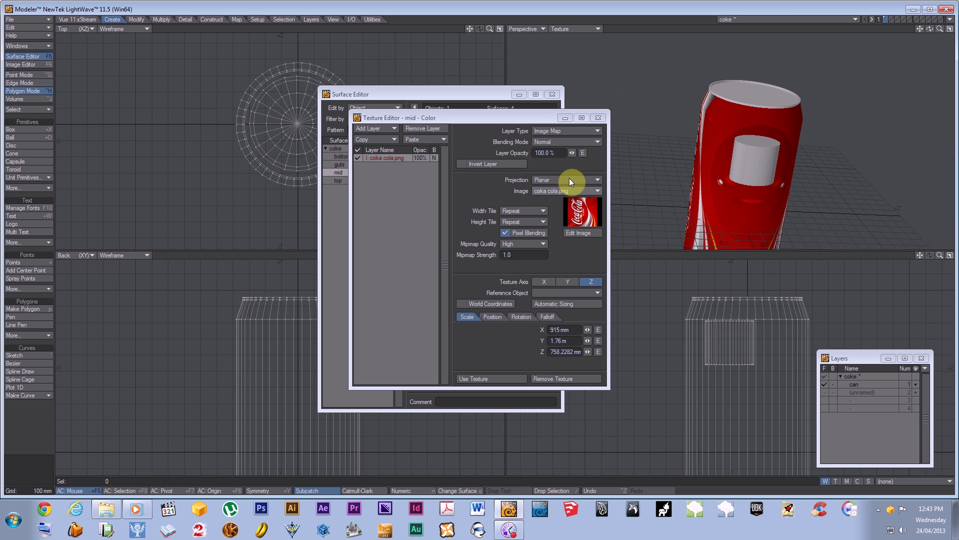
pyautogui.click(497, 378)
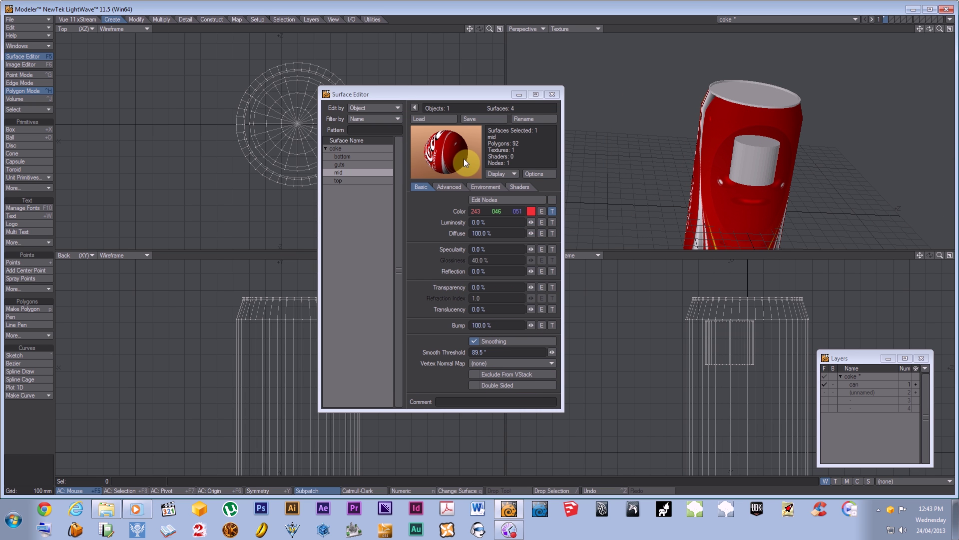
pyautogui.click(552, 94)
pyautogui.moveTo(378, 211)
pyautogui.mouseDown()
pyautogui.moveTo(430, 102)
pyautogui.moveTo(381, 137)
pyautogui.moveTo(409, 230)
pyautogui.mouseUp()
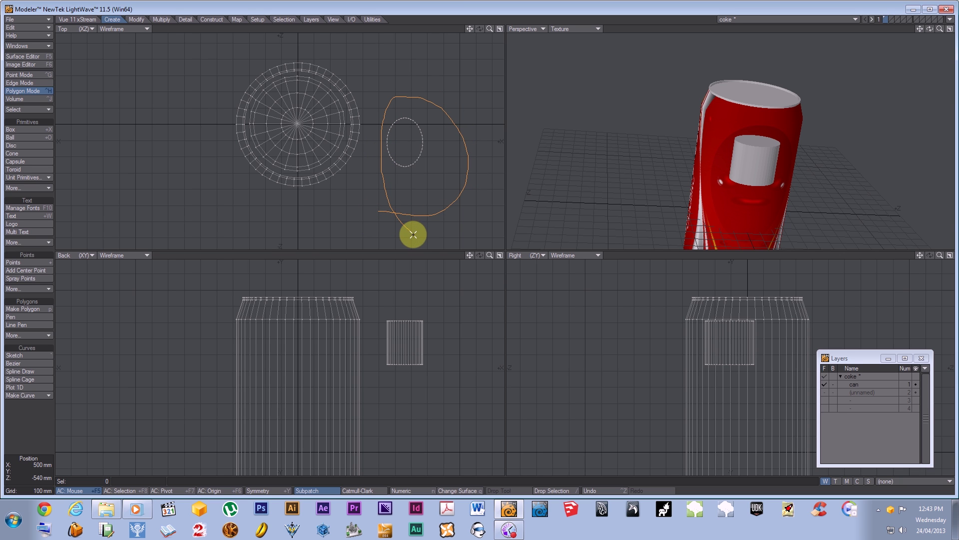
pyautogui.moveTo(414, 234); pyautogui.dragTo(416, 235, button='right')
pyautogui.moveTo(633, 208)
pyautogui.keyDown('alt'); pyautogui.mouseDown()
pyautogui.moveTo(585, 208)
pyautogui.moveTo(612, 213)
pyautogui.mouseUp(); pyautogui.keyUp('alt')
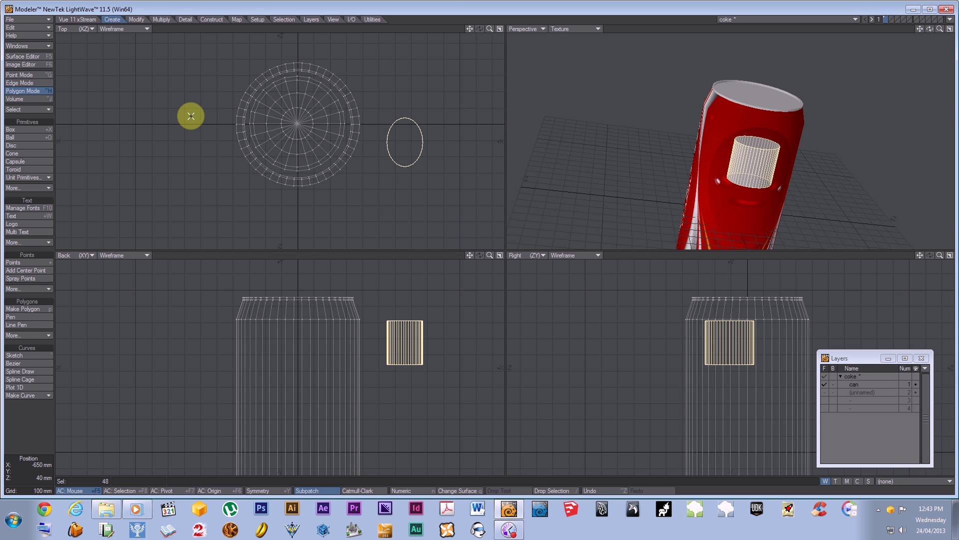
pyautogui.hotkey('shift', '-')
pyautogui.click(419, 161)
pyautogui.press('/')
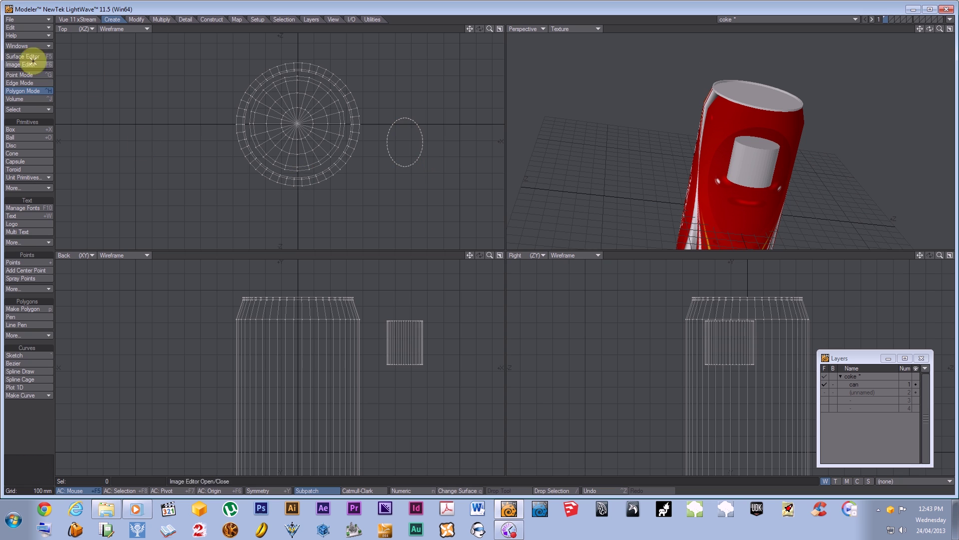
# Step: Apply the built-in Metal surface preset to the "top" surface
pyautogui.click(25, 56)
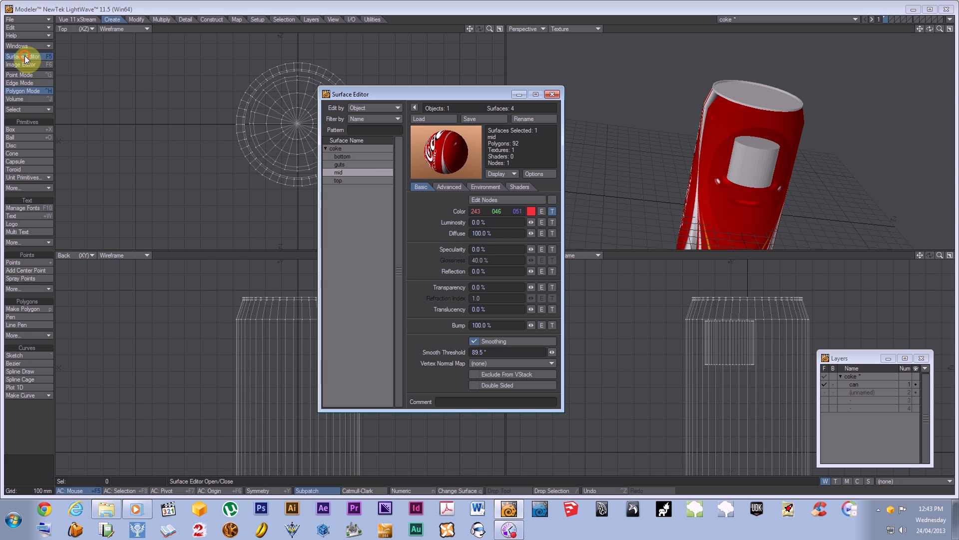
pyautogui.click(338, 181)
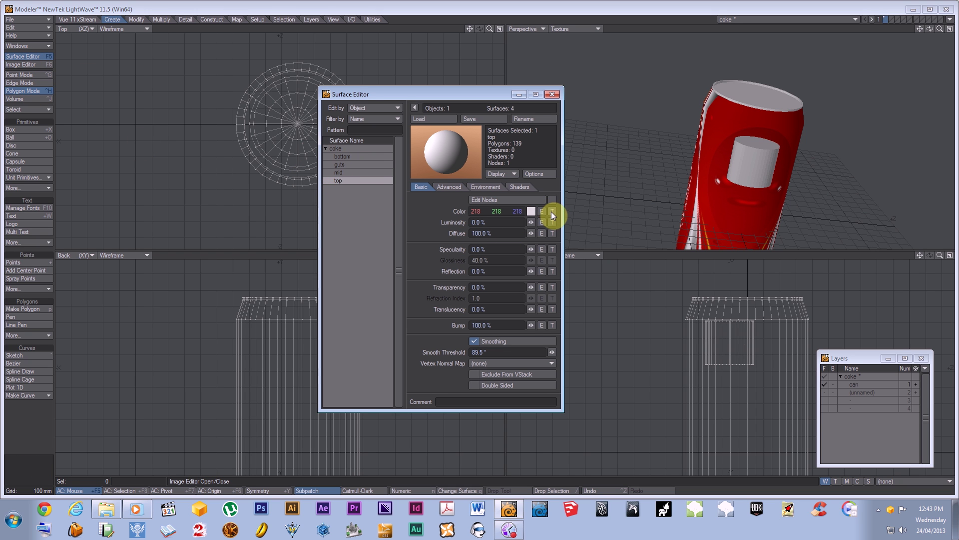
pyautogui.click(16, 45)
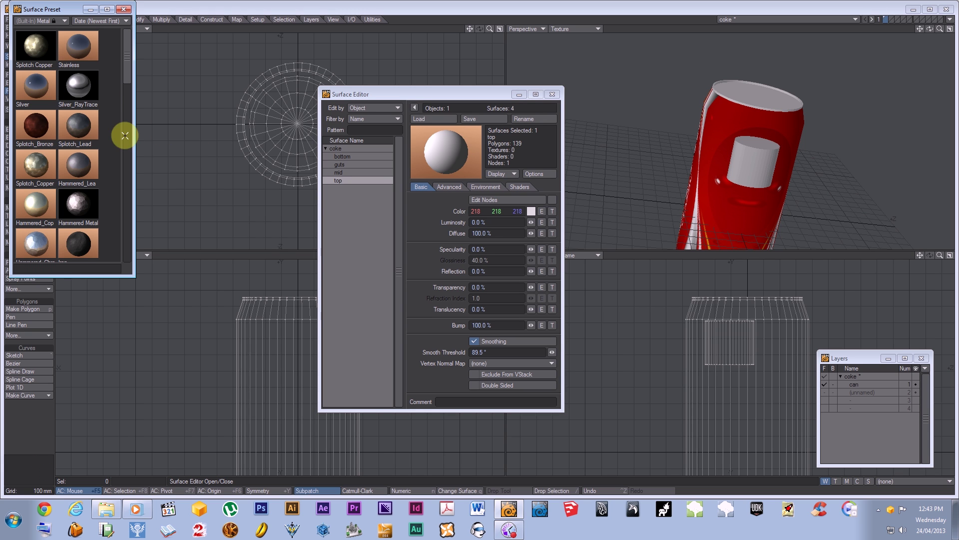
pyautogui.moveTo(126, 77); pyautogui.dragTo(128, 144)
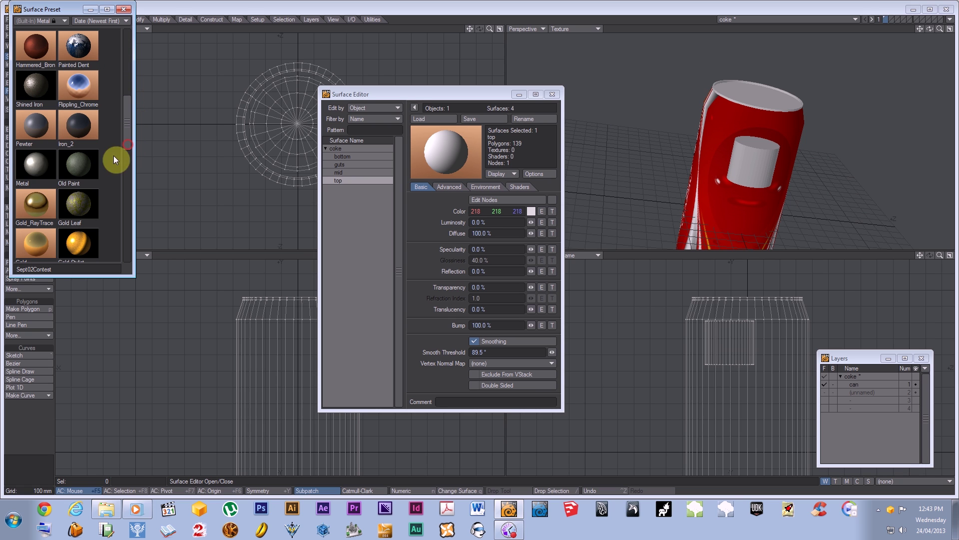
pyautogui.doubleClick(34, 157)
pyautogui.click(384, 167)
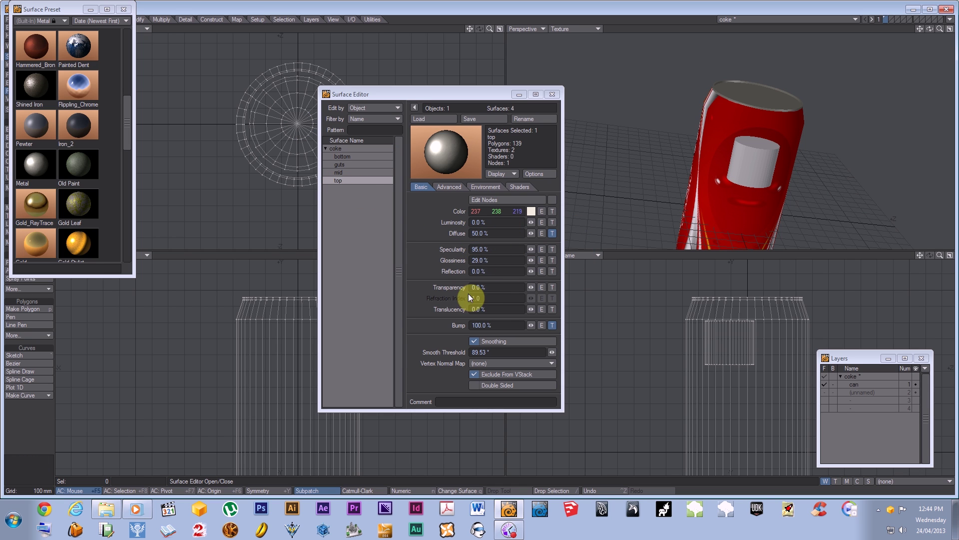
# Step: Set the "top" surface's colour to white, 255, 255, 255, and its glossiness to 29.5%
pyautogui.click(531, 210)
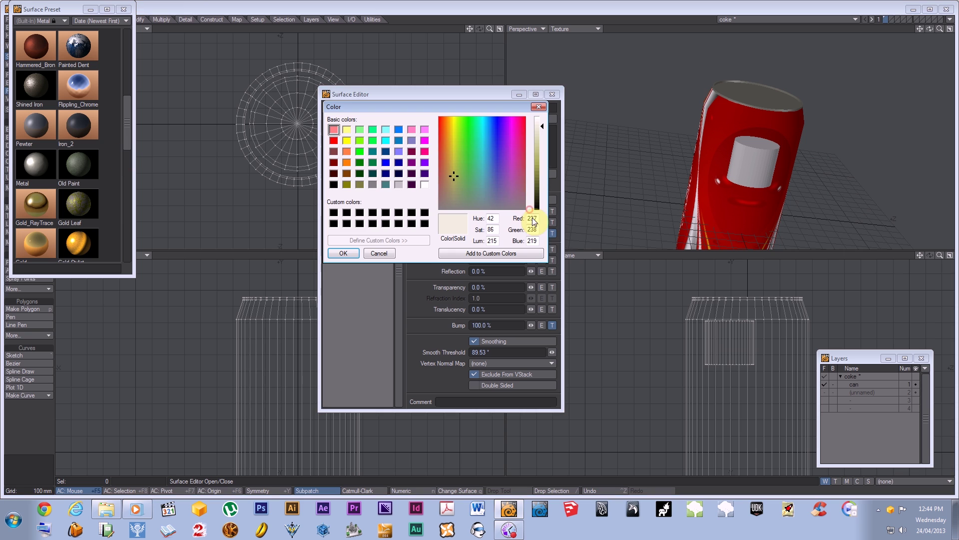
pyautogui.moveTo(542, 128); pyautogui.dragTo(543, 119)
pyautogui.click(344, 252)
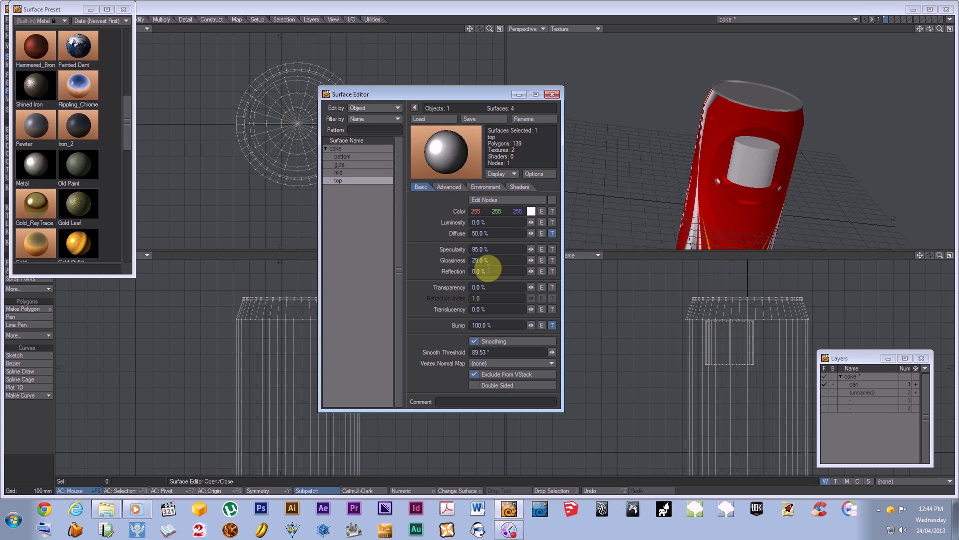
pyautogui.moveTo(528, 258); pyautogui.dragTo(469, 259)
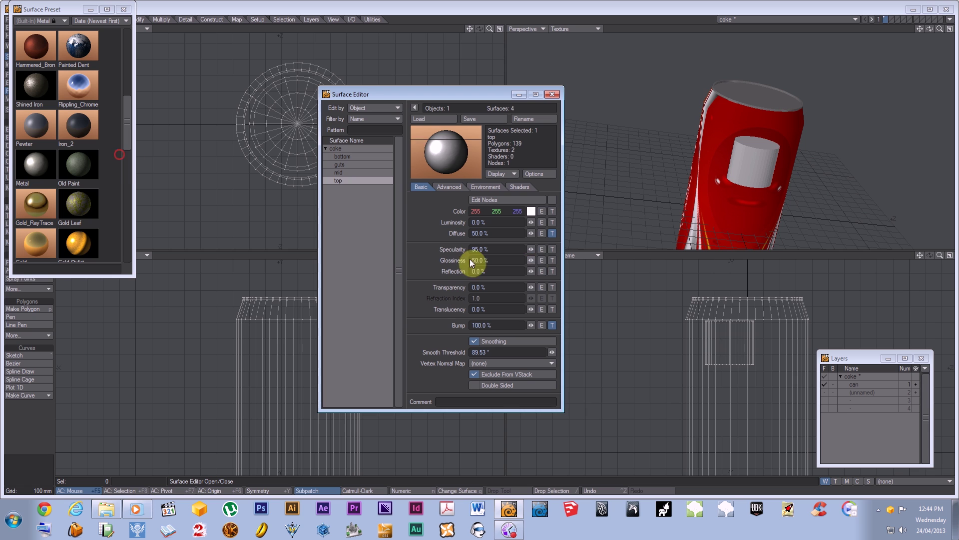
pyautogui.moveTo(531, 259); pyautogui.dragTo(502, 244)
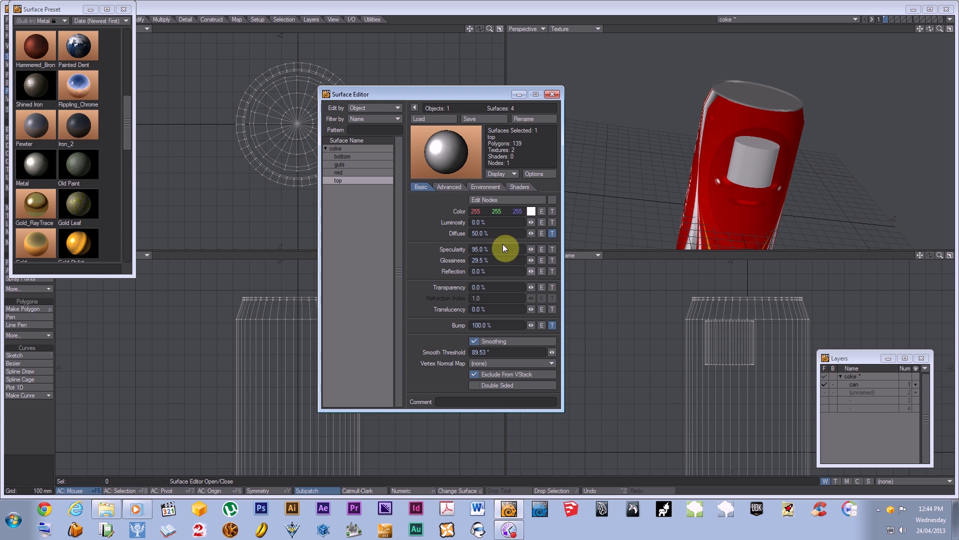
# Step: Copy the "top" surface's settings onto the "bottom" surface, then close the surface settings
pyautogui.rightClick(341, 179)
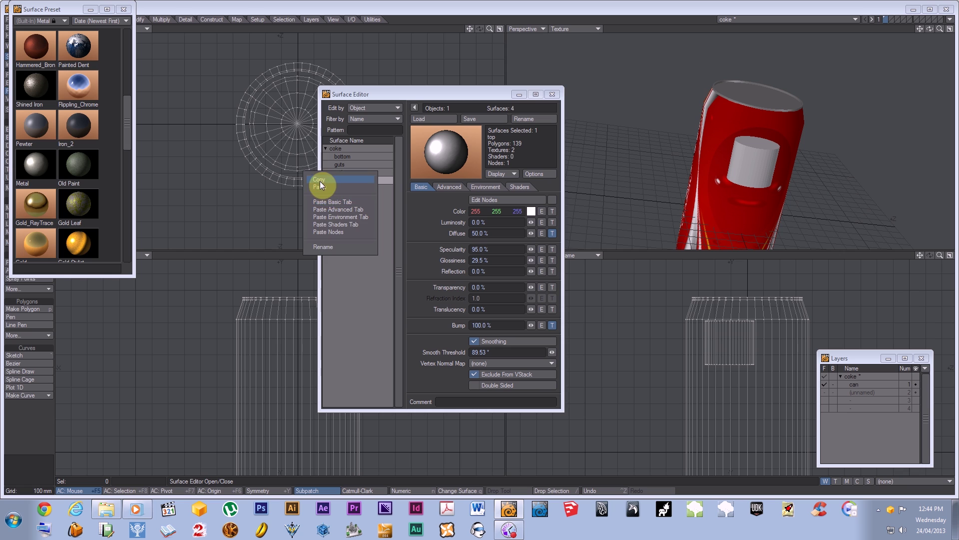
pyautogui.click(320, 181)
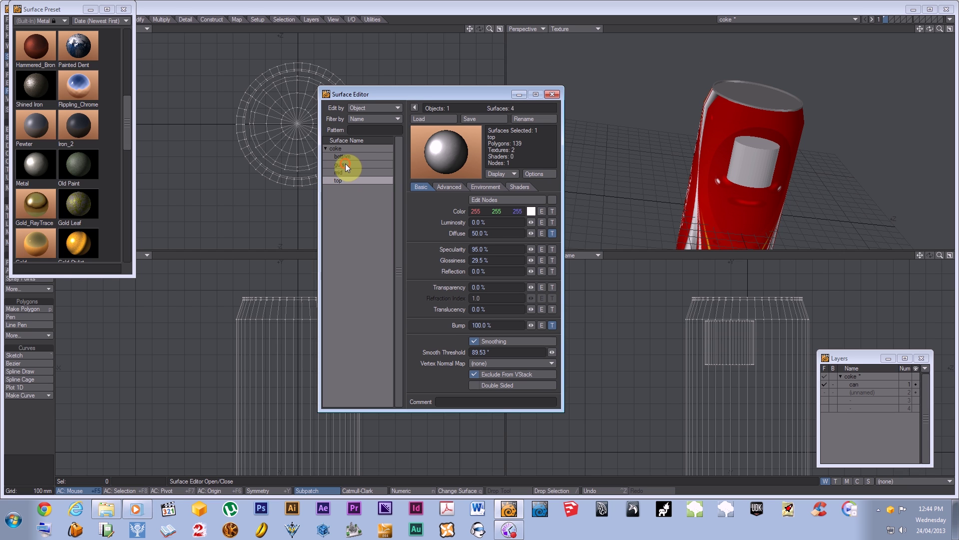
pyautogui.click(340, 164)
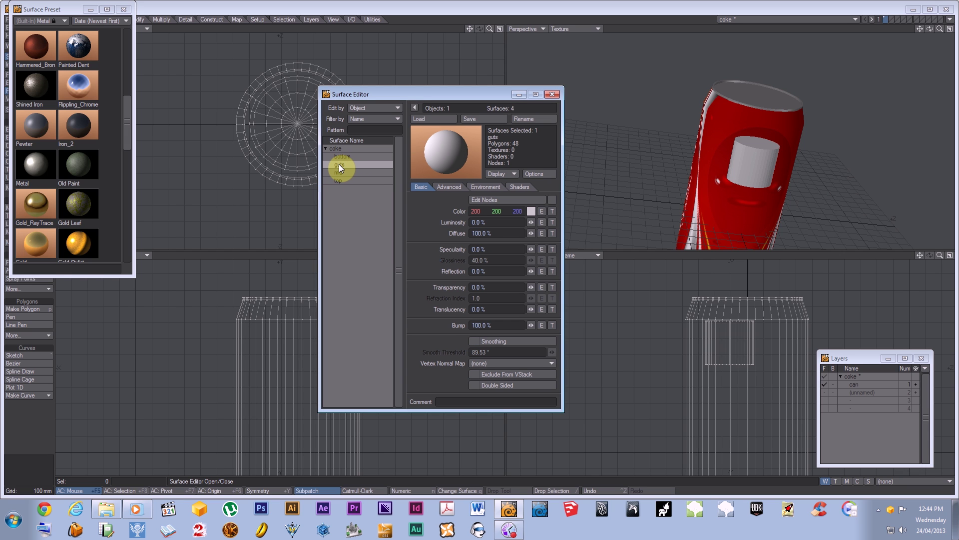
pyautogui.click(347, 157)
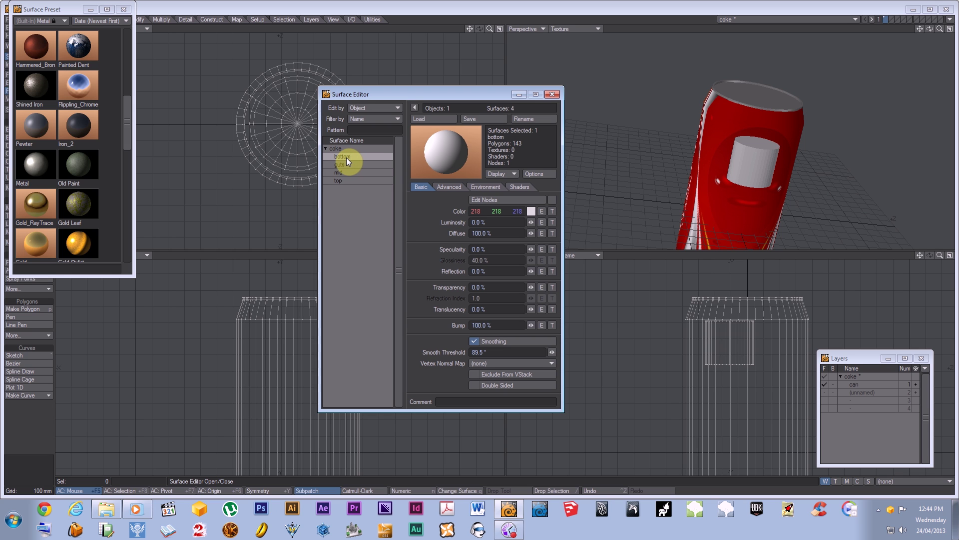
pyautogui.rightClick(346, 158)
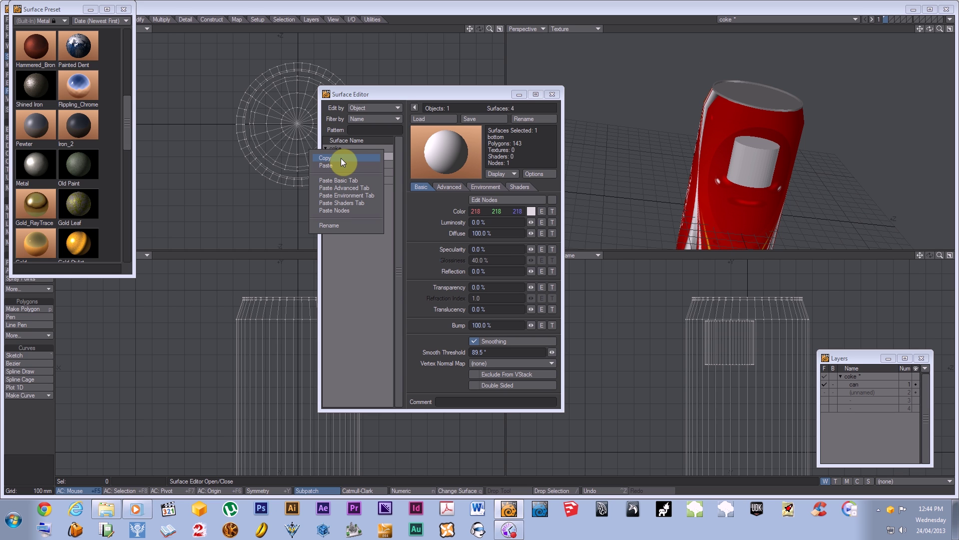
pyautogui.click(341, 158)
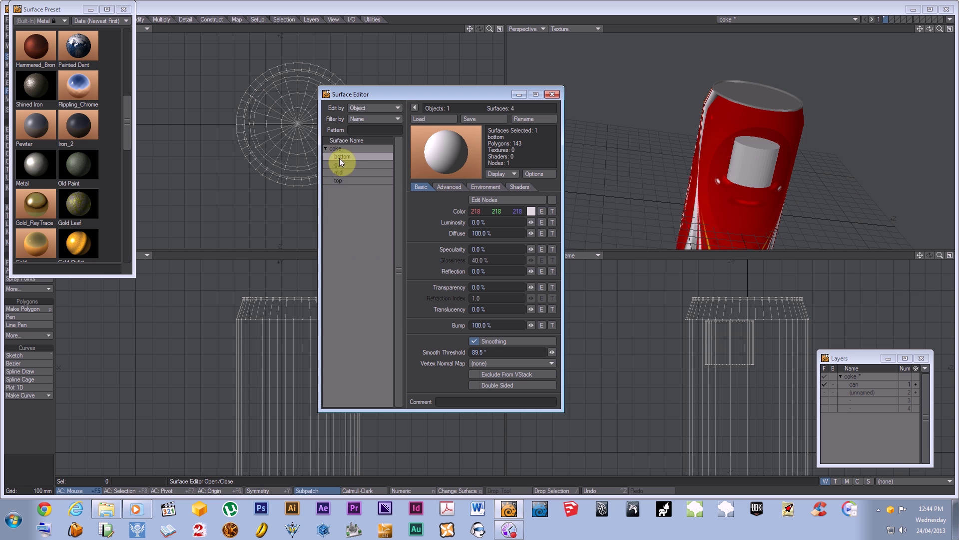
pyautogui.rightClick(344, 156)
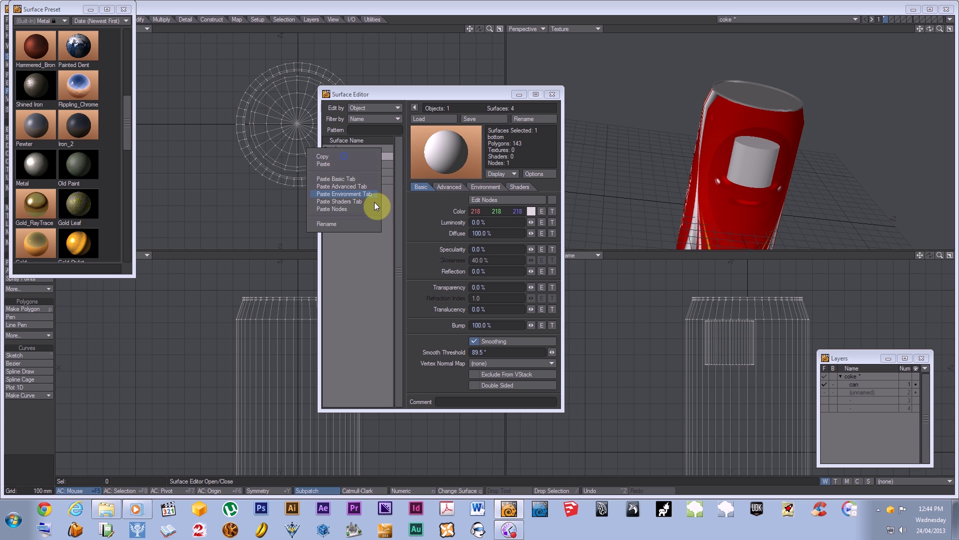
pyautogui.click(328, 161)
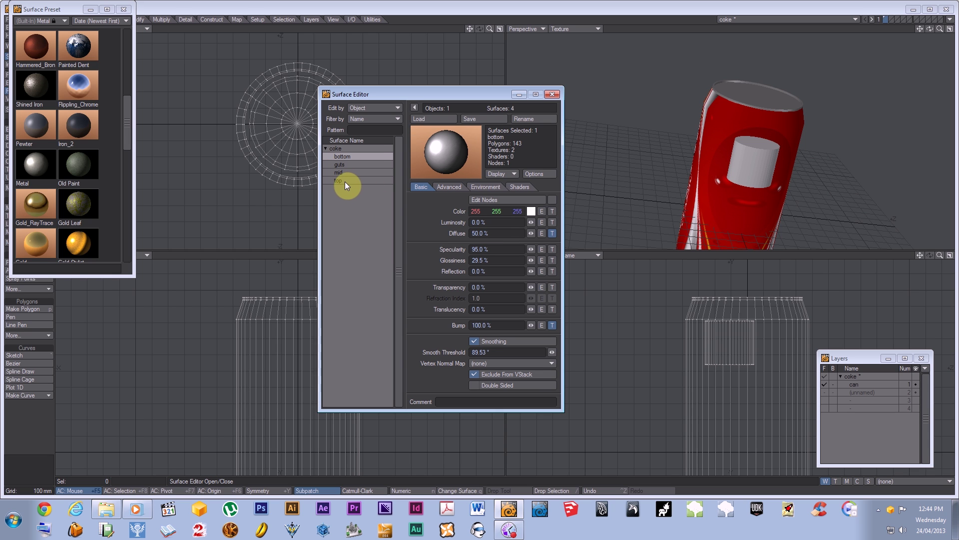
pyautogui.click(345, 181)
pyautogui.click(344, 157)
pyautogui.click(548, 95)
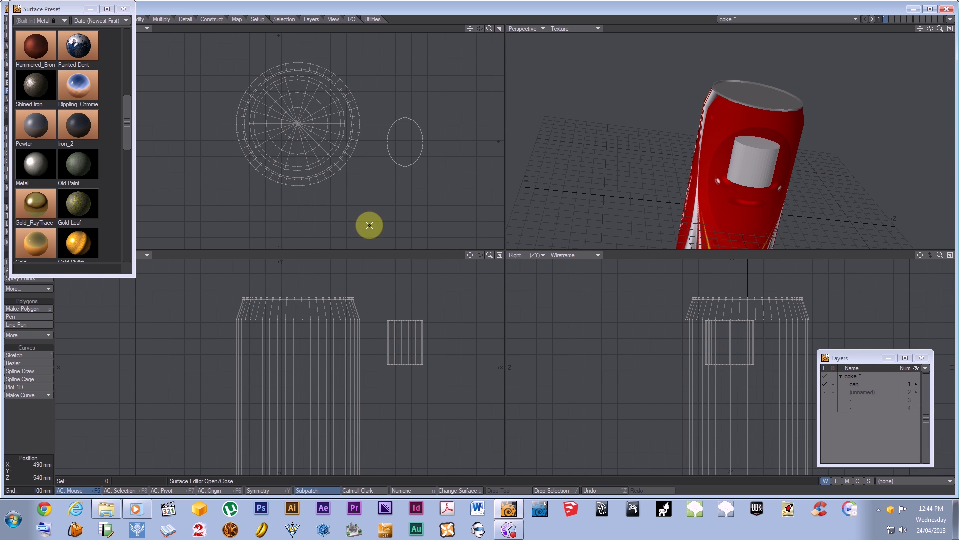
# Step: Close the surface preset window
pyautogui.click(122, 9)
pyautogui.moveTo(315, 375); pyautogui.dragTo(317, 344)
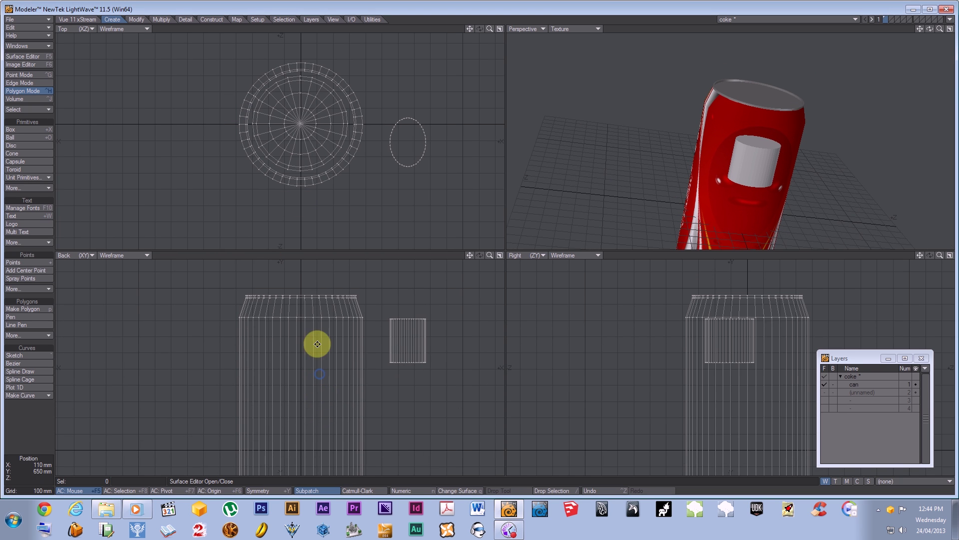
pyautogui.moveTo(233, 307)
pyautogui.mouseDown()
pyautogui.moveTo(372, 310)
pyautogui.moveTo(229, 313)
pyautogui.moveTo(234, 364)
pyautogui.moveTo(338, 376)
pyautogui.moveTo(265, 387)
pyautogui.moveTo(242, 403)
pyautogui.moveTo(288, 414)
pyautogui.mouseUp()
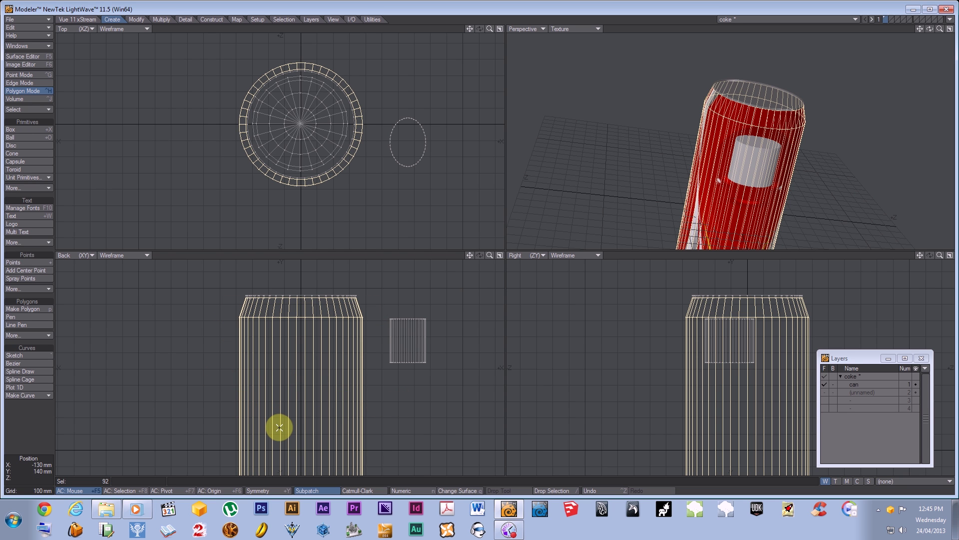
pyautogui.moveTo(229, 309)
pyautogui.mouseDown()
pyautogui.moveTo(250, 298)
pyautogui.moveTo(368, 300)
pyautogui.mouseUp()
pyautogui.moveTo(302, 407); pyautogui.dragTo(286, 268)
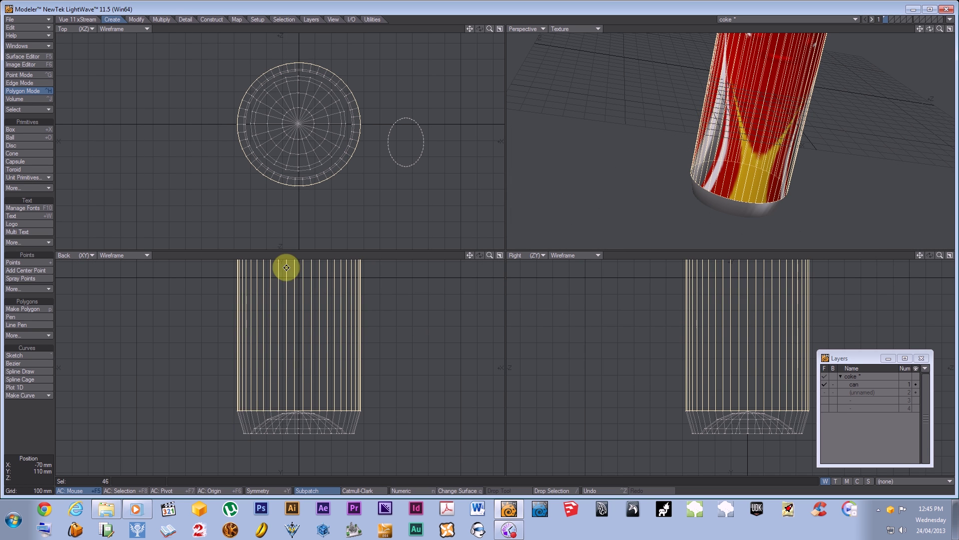
pyautogui.click(381, 368)
# Step: Select the small oval cylinder beside the can and move it by -630 mm in X and 220 mm in Y into the can's top
pyautogui.moveTo(283, 328); pyautogui.dragTo(303, 422)
pyautogui.moveTo(380, 346)
pyautogui.mouseDown(button='right')
pyautogui.moveTo(433, 347)
pyautogui.moveTo(365, 310)
pyautogui.moveTo(417, 366)
pyautogui.mouseUp(button='right')
pyautogui.moveTo(321, 294); pyautogui.dragTo(368, 396)
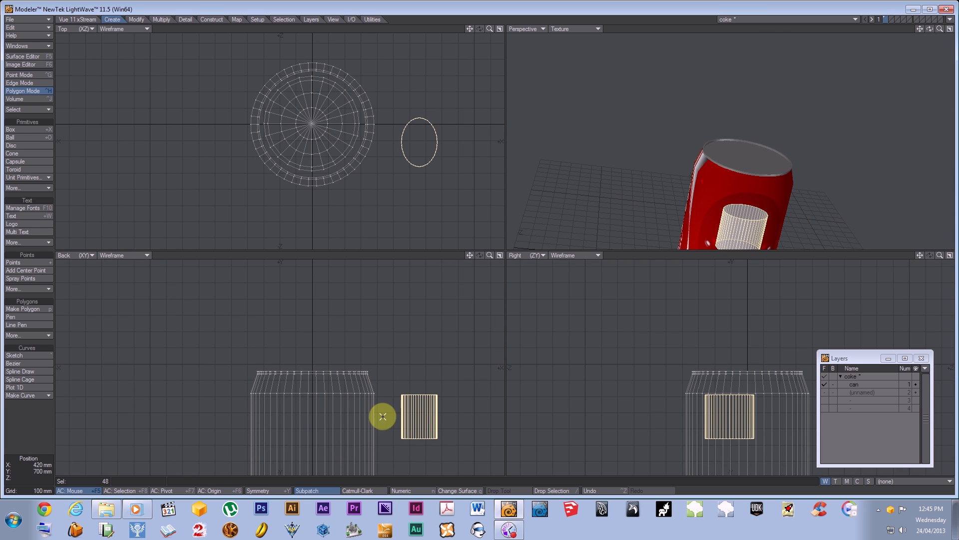
pyautogui.moveTo(417, 414); pyautogui.dragTo(483, 247)
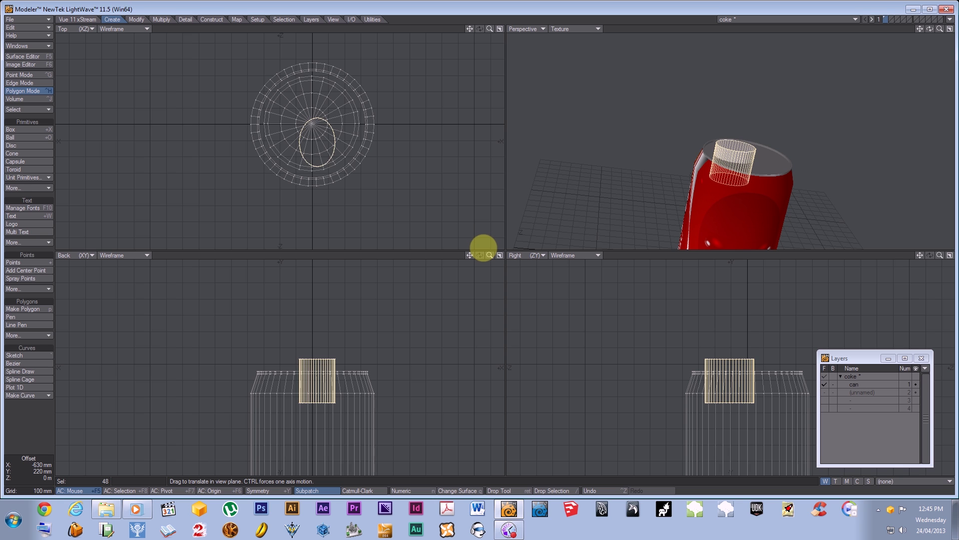
# Step: Rotate the oval cylinder so its long axis lies along X, and position it between the lid's centre and rim
pyautogui.moveTo(725, 210)
pyautogui.keyDown('alt'); pyautogui.mouseDown()
pyautogui.moveTo(702, 178)
pyautogui.moveTo(683, 182)
pyautogui.moveTo(725, 214)
pyautogui.moveTo(721, 155)
pyautogui.moveTo(746, 218)
pyautogui.moveTo(727, 225)
pyautogui.mouseUp(); pyautogui.keyUp('alt')
pyautogui.press('y')
pyautogui.moveTo(285, 161); pyautogui.dragTo(475, 240)
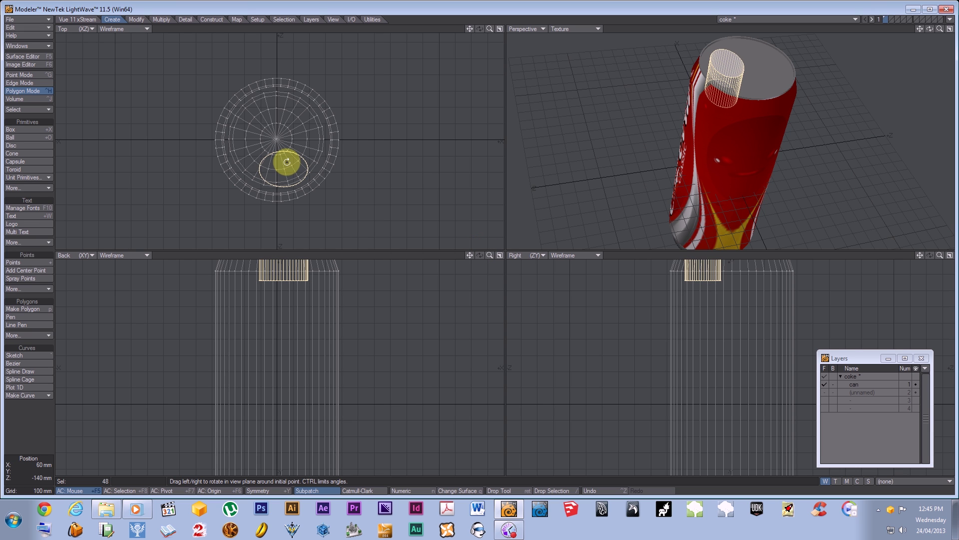
pyautogui.press('t')
pyautogui.moveTo(285, 171); pyautogui.dragTo(482, 248)
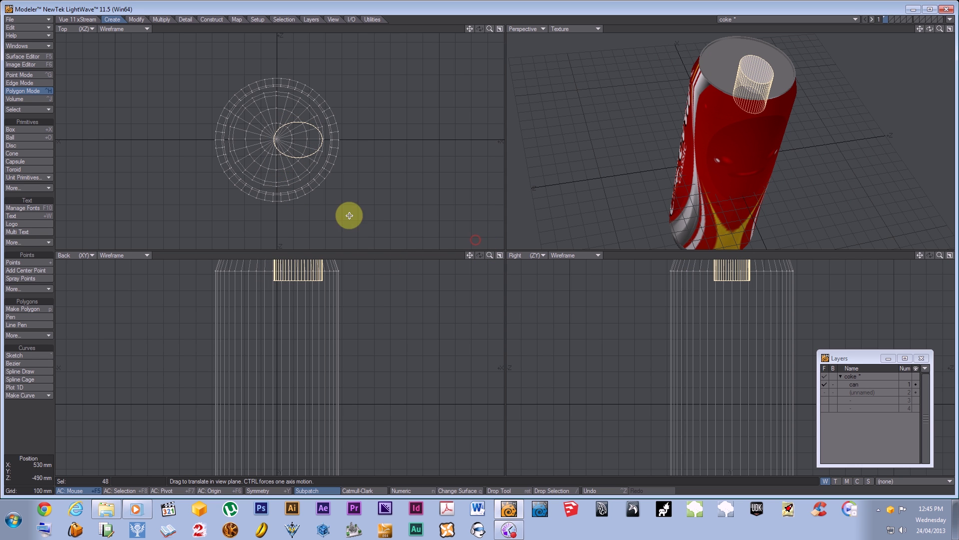
pyautogui.keyDown('alt'); pyautogui.moveTo(735, 185); pyautogui.dragTo(718, 234); pyautogui.keyUp('alt')
pyautogui.moveTo(349, 178); pyautogui.dragTo(483, 249)
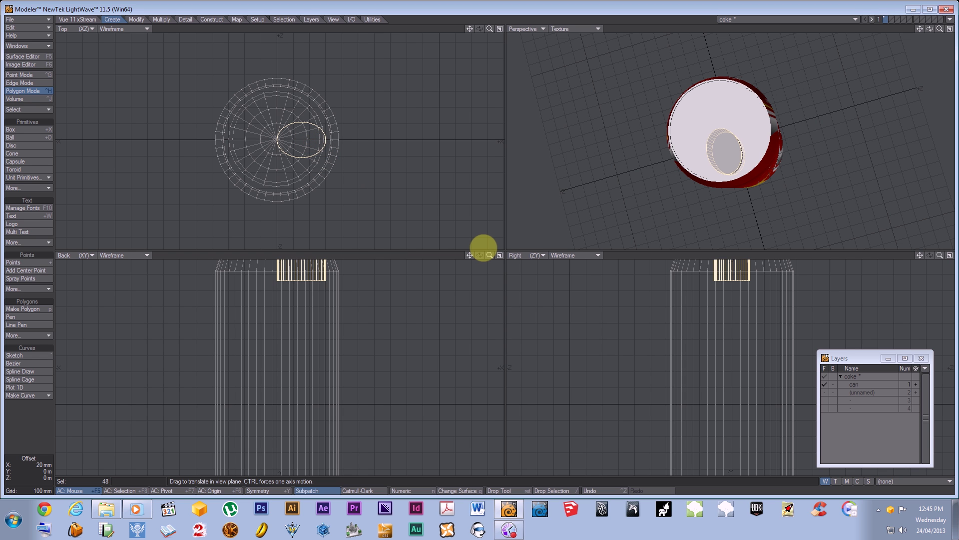
# Step: Cut the oval cylinder out of the can's lid with the SpBool Subtract operation
pyautogui.keyDown('alt'); pyautogui.moveTo(625, 165); pyautogui.dragTo(452, 201); pyautogui.keyUp('alt')
pyautogui.keyDown('alt'); pyautogui.moveTo(545, 169); pyautogui.dragTo(666, 172); pyautogui.keyUp('alt')
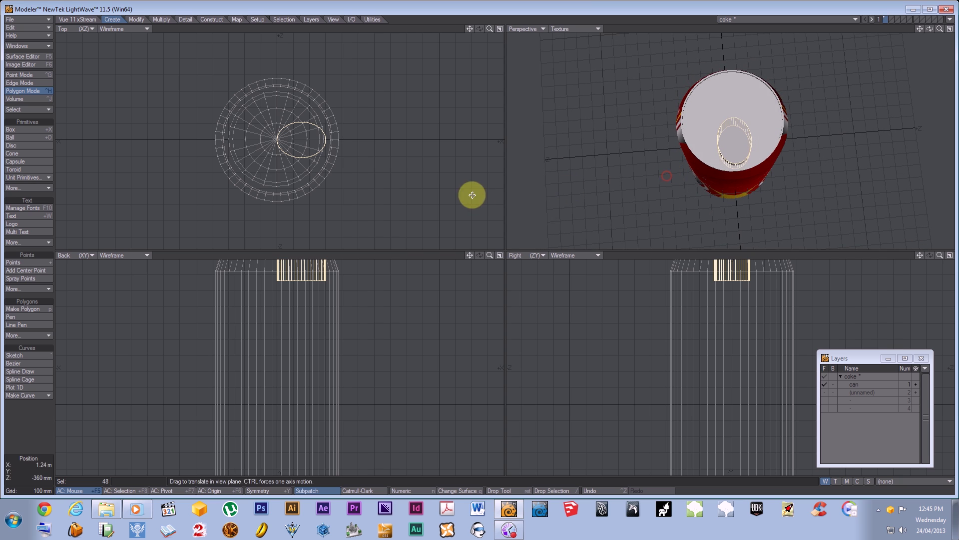
pyautogui.click(211, 19)
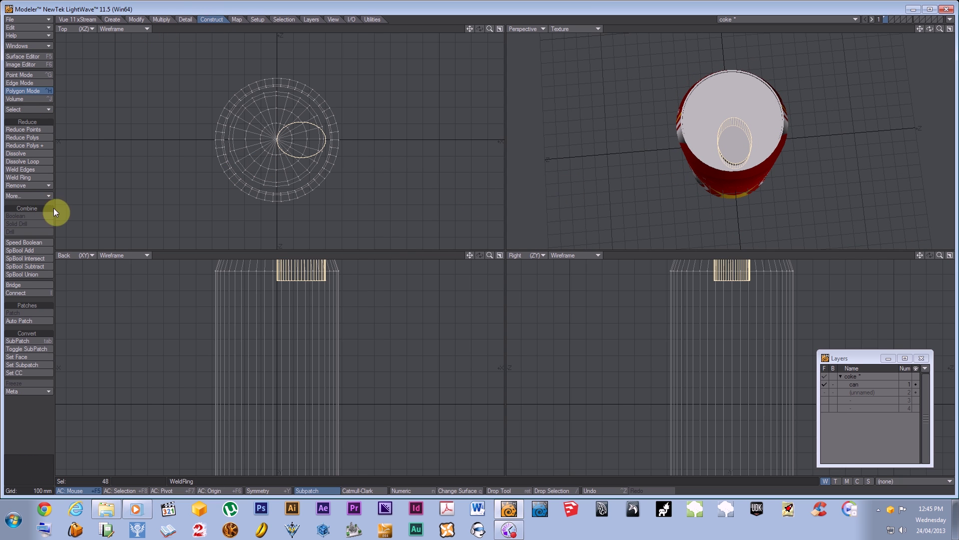
pyautogui.click(29, 267)
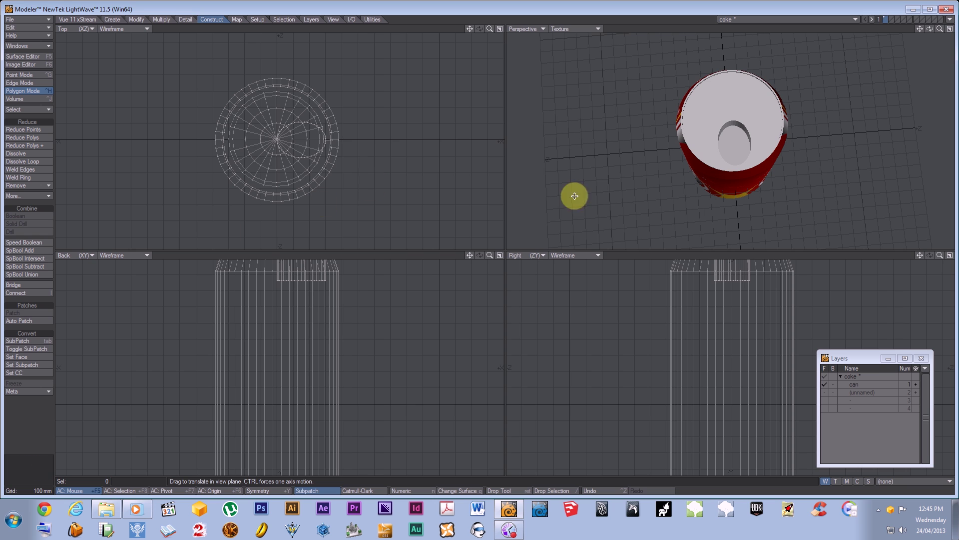
# Step: Select and delete the side walls and floor of the oval recess, leaving an open hole in the lid
pyautogui.keyDown('alt'); pyautogui.moveTo(345, 305); pyautogui.dragTo(334, 342); pyautogui.keyUp('alt')
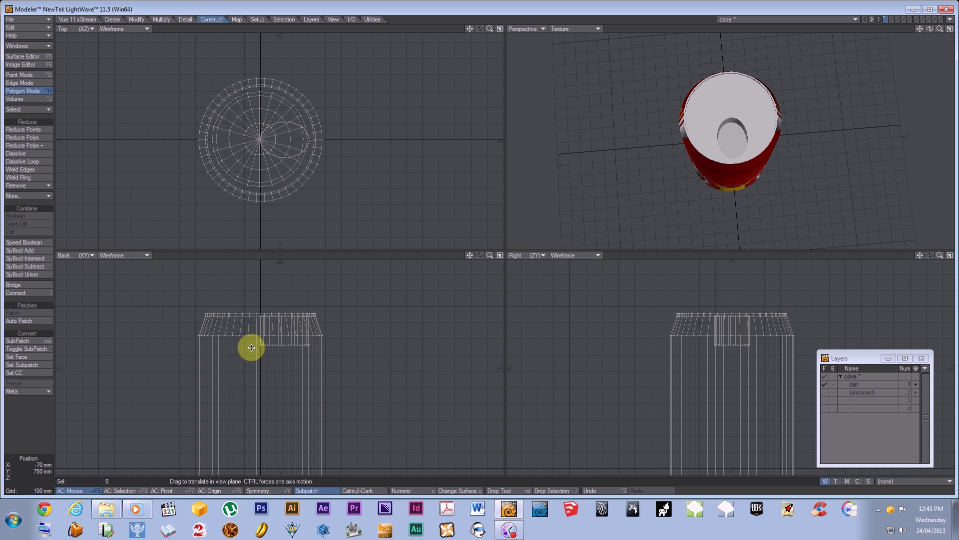
pyautogui.moveTo(252, 345); pyautogui.dragTo(311, 343)
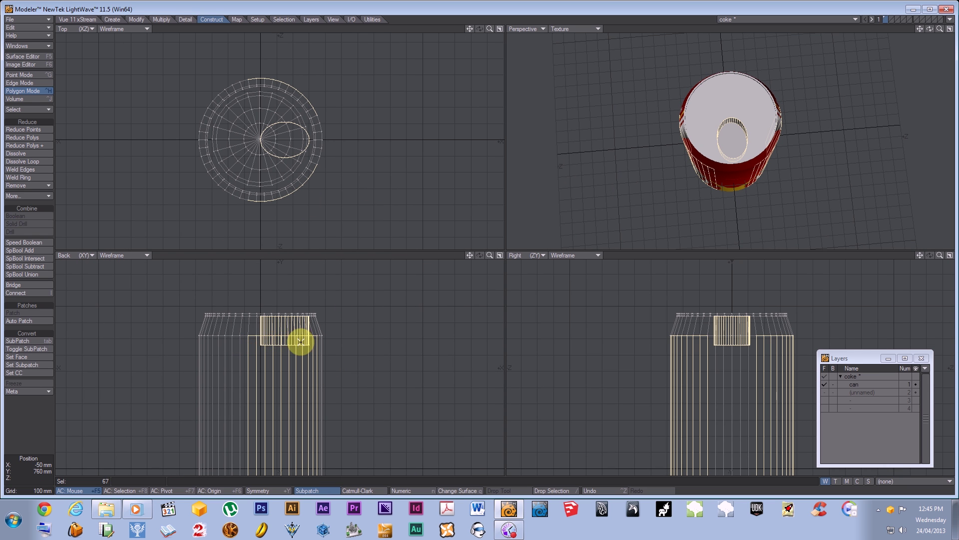
pyautogui.moveTo(254, 318)
pyautogui.mouseDown()
pyautogui.moveTo(268, 322)
pyautogui.moveTo(250, 326)
pyautogui.moveTo(261, 321)
pyautogui.moveTo(282, 338)
pyautogui.moveTo(242, 328)
pyautogui.moveTo(321, 323)
pyautogui.moveTo(233, 323)
pyautogui.moveTo(246, 341)
pyautogui.moveTo(236, 337)
pyautogui.moveTo(330, 345)
pyautogui.moveTo(257, 326)
pyautogui.moveTo(323, 342)
pyautogui.moveTo(249, 341)
pyautogui.moveTo(255, 372)
pyautogui.moveTo(271, 355)
pyautogui.moveTo(211, 376)
pyautogui.mouseUp()
pyautogui.moveTo(264, 343); pyautogui.dragTo(310, 342)
pyautogui.moveTo(364, 370)
pyautogui.mouseDown()
pyautogui.moveTo(114, 382)
pyautogui.moveTo(348, 388)
pyautogui.moveTo(315, 397)
pyautogui.mouseUp()
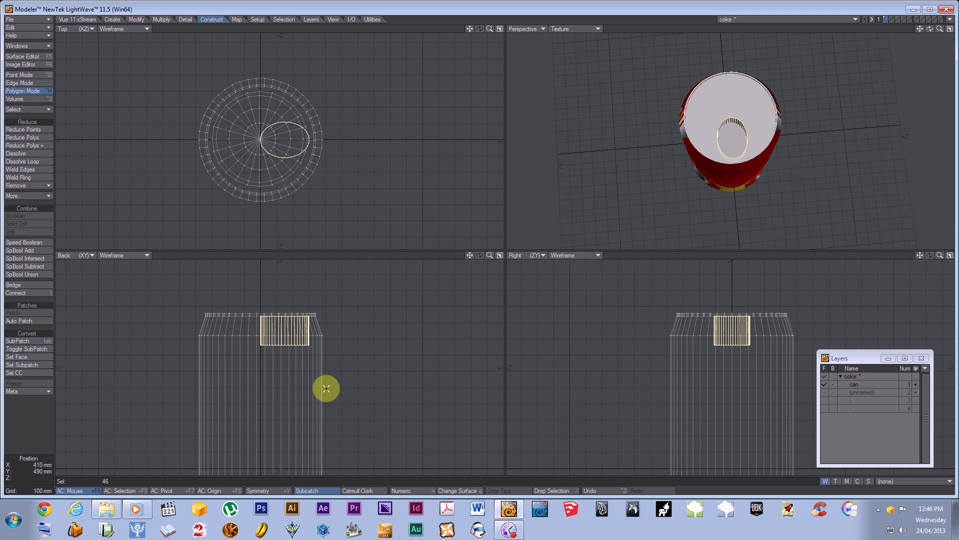
pyautogui.press('Delete')
pyautogui.click(727, 141)
pyautogui.press('Delete')
pyautogui.keyDown('alt'); pyautogui.moveTo(707, 193); pyautogui.dragTo(704, 159); pyautogui.keyUp('alt')
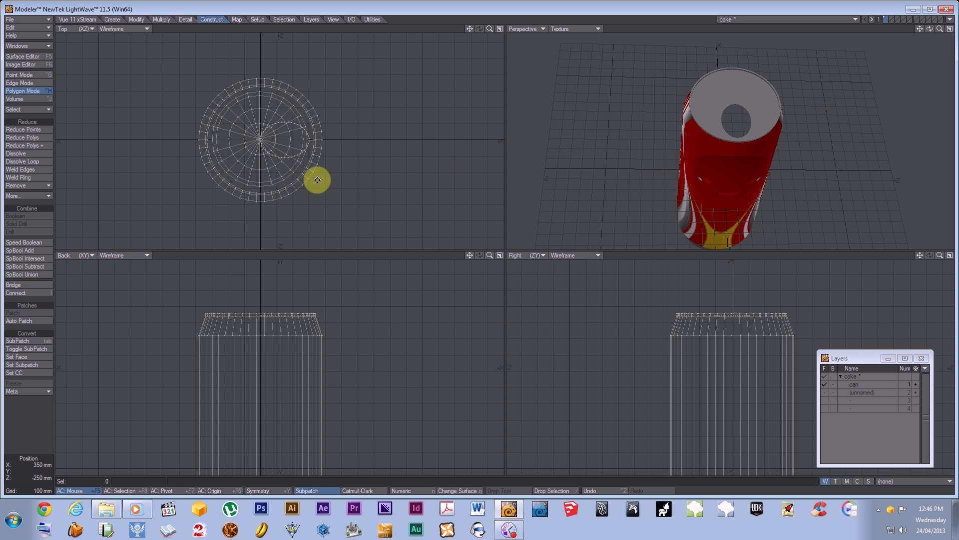
# Step: Turn on Double Sided for the "mid", "top" and "bottom" surfaces
pyautogui.click(22, 57)
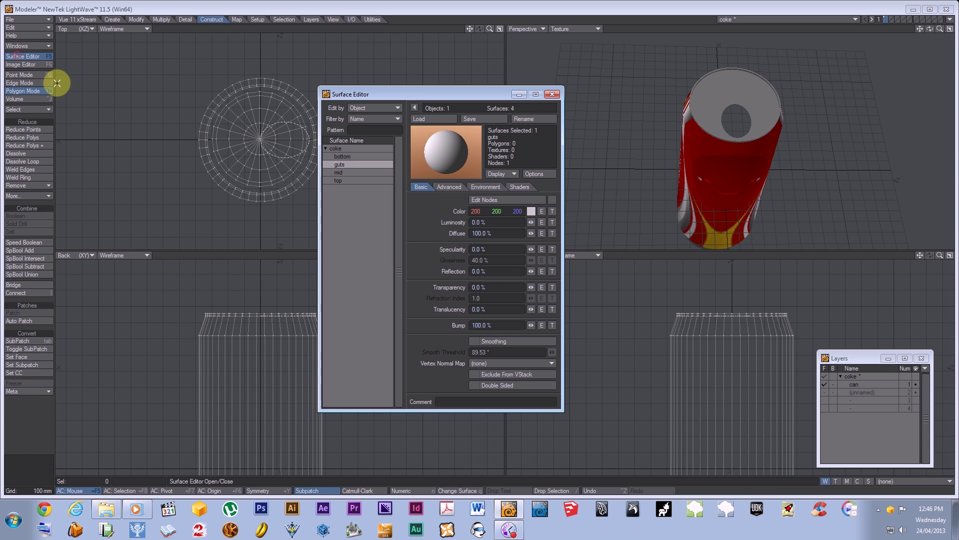
pyautogui.click(343, 174)
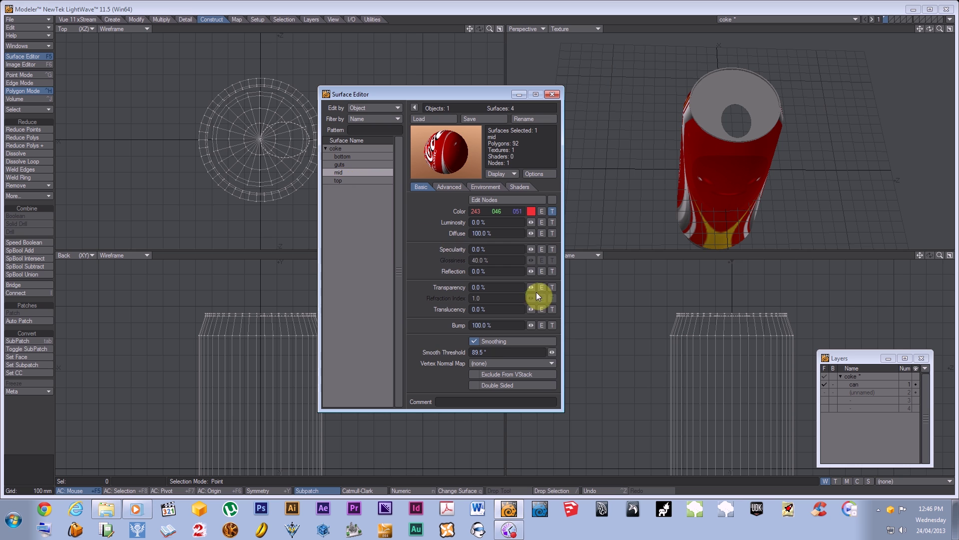
pyautogui.click(474, 386)
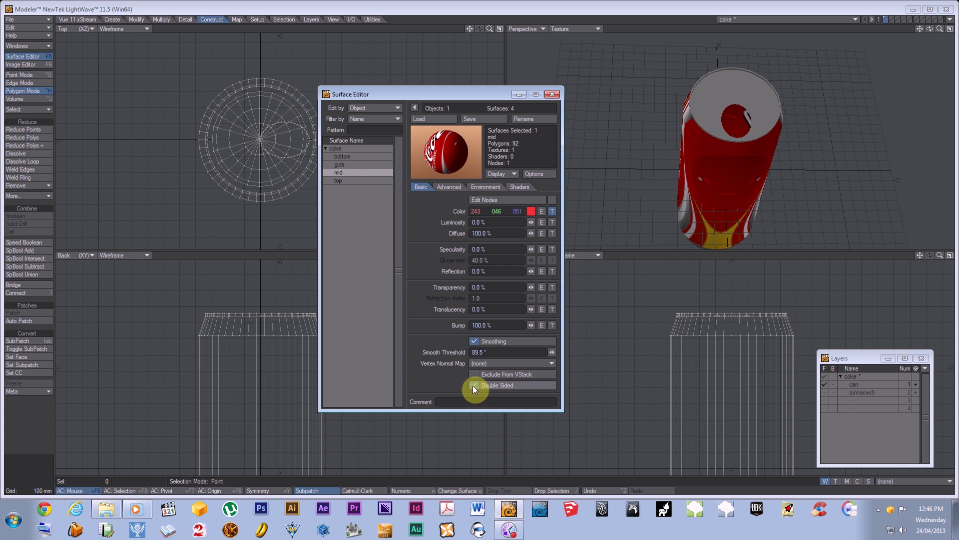
pyautogui.keyDown('alt'); pyautogui.moveTo(677, 208); pyautogui.dragTo(704, 230); pyautogui.keyUp('alt')
pyautogui.click(363, 180)
pyautogui.click(475, 387)
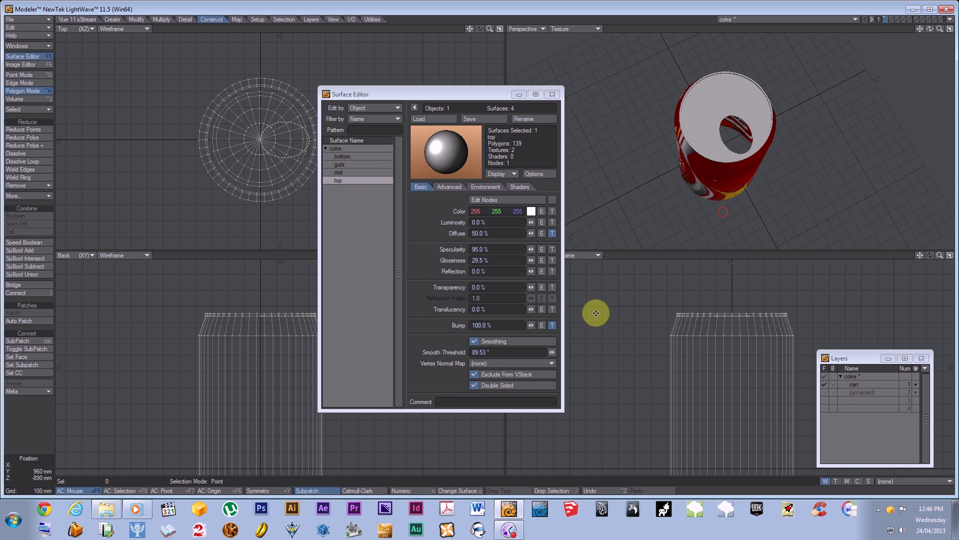
pyautogui.click(353, 156)
pyautogui.click(475, 385)
pyautogui.keyDown('alt'); pyautogui.moveTo(715, 177); pyautogui.dragTo(732, 159); pyautogui.keyUp('alt')
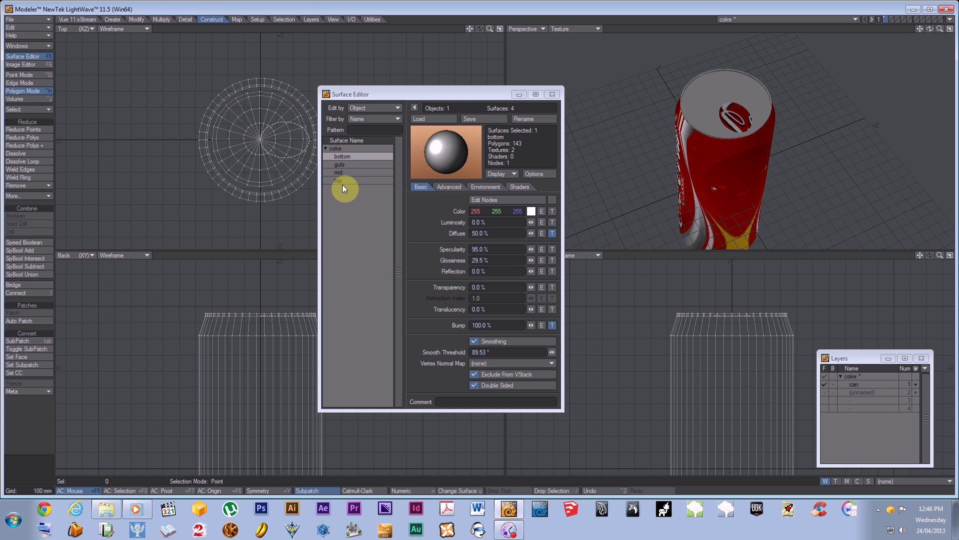
# Step: Turn Double Sided back off for the "bottom", "top" and "mid" surfaces, and close the surface settings
pyautogui.click(473, 385)
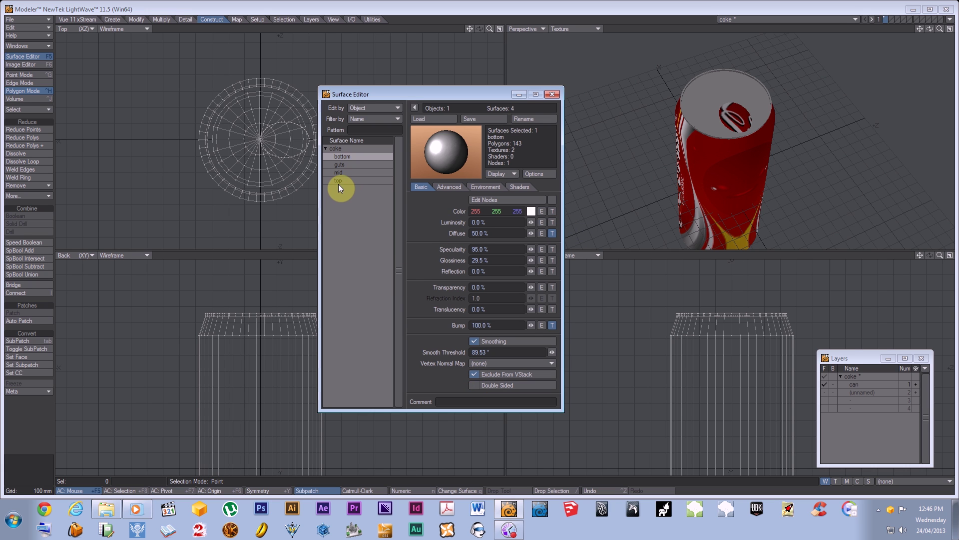
pyautogui.click(338, 183)
pyautogui.click(470, 374)
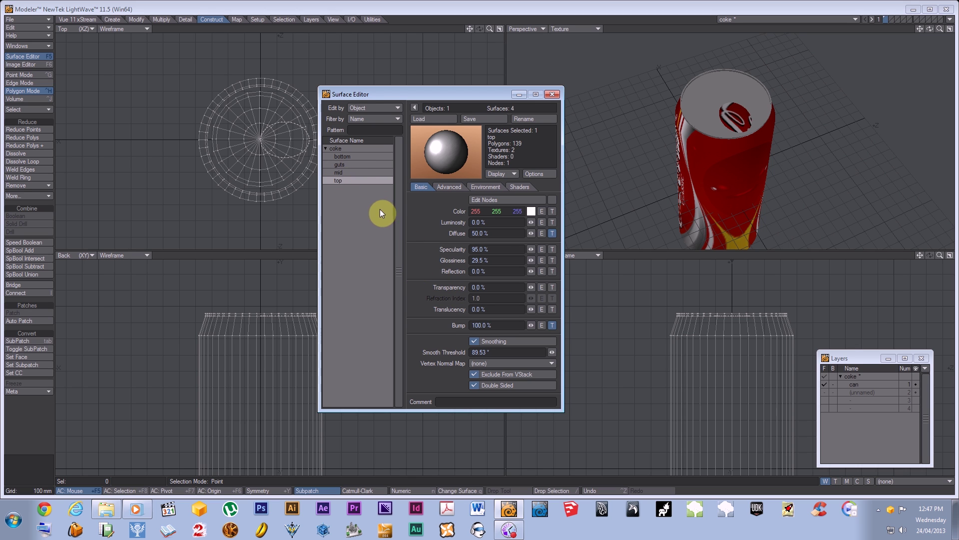
pyautogui.click(475, 385)
pyautogui.click(344, 173)
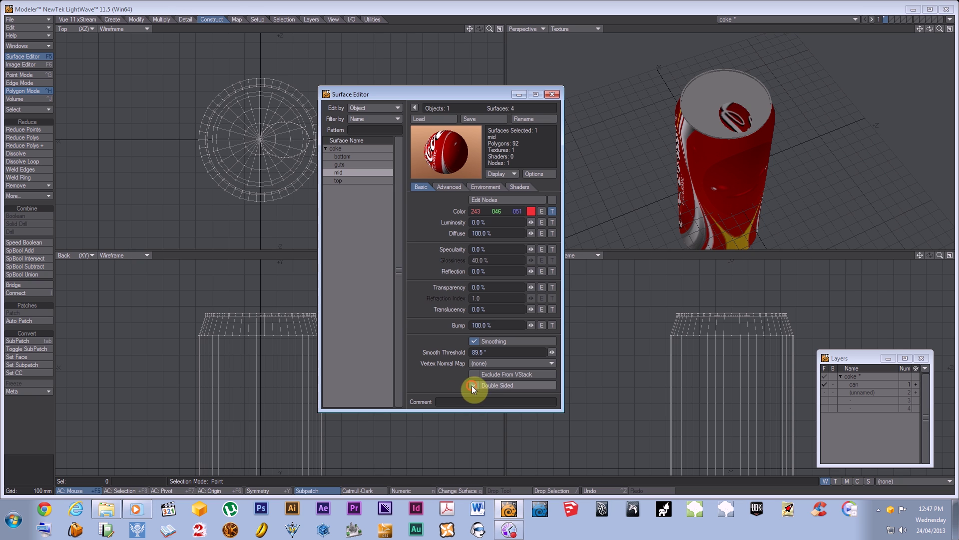
pyautogui.click(341, 156)
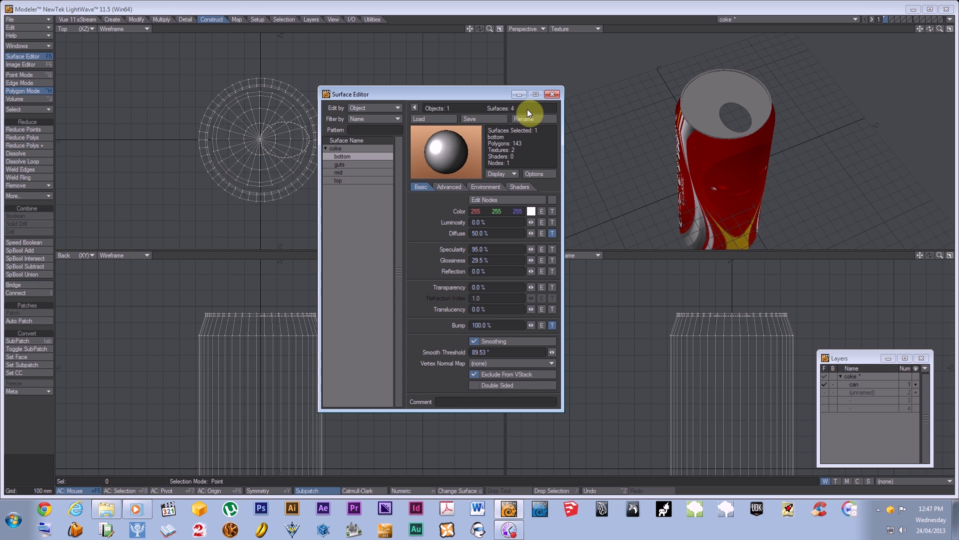
pyautogui.click(552, 95)
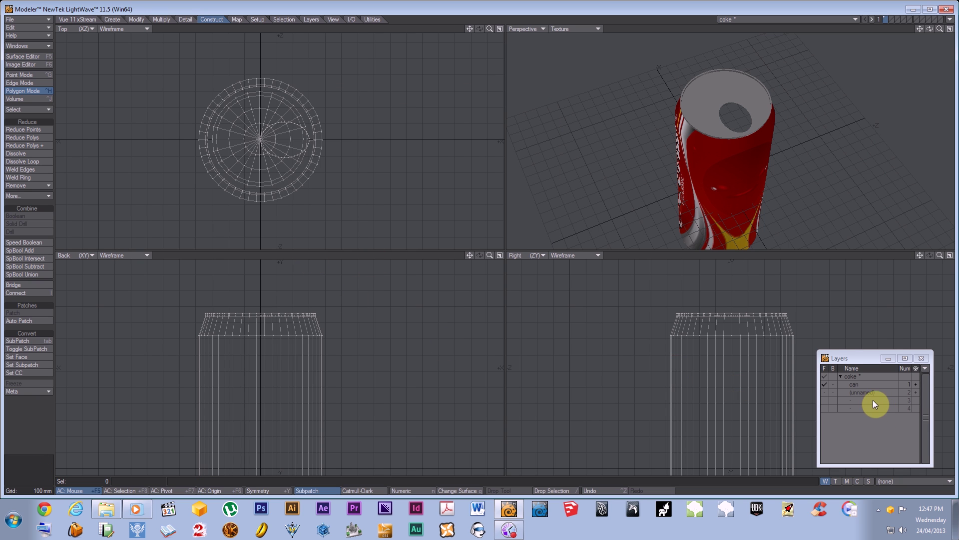
# Step: Make the empty second layer active and name it "guts"
pyautogui.click(824, 393)
pyautogui.doubleClick(857, 393)
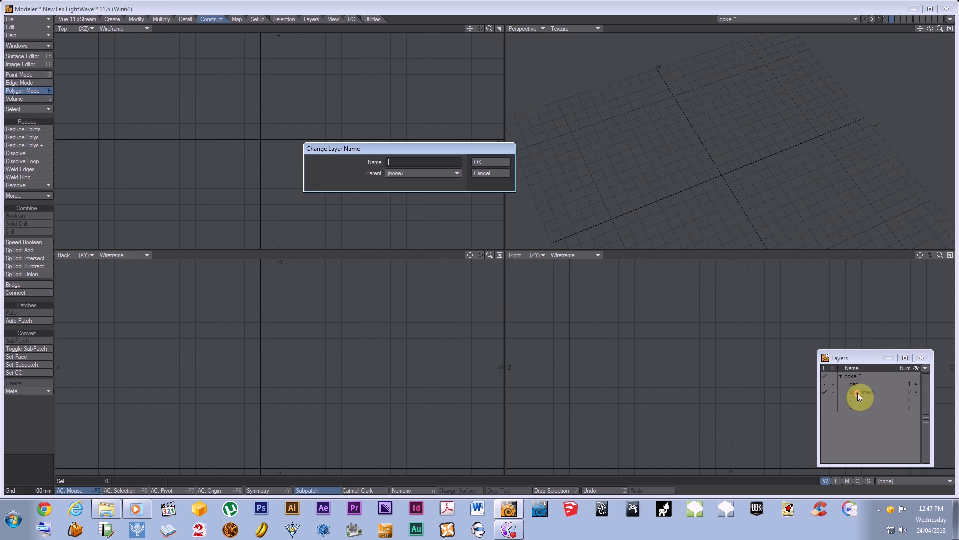
pyautogui.write('guts')
pyautogui.click(439, 172)
pyautogui.click(436, 184)
pyautogui.click(495, 161)
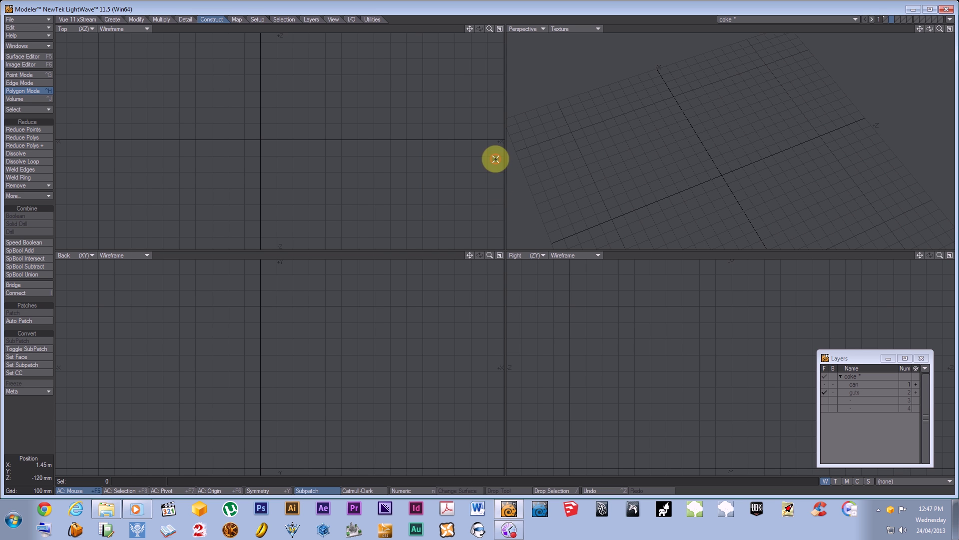
# Step: Copy the can's straight side wall and bottom polygons from the "can" layer into the "guts" layer
pyautogui.click(848, 384)
pyautogui.moveTo(197, 325)
pyautogui.mouseDown()
pyautogui.moveTo(328, 329)
pyautogui.moveTo(180, 328)
pyautogui.mouseUp()
pyautogui.click(163, 364)
pyautogui.moveTo(193, 374); pyautogui.dragTo(106, 385)
pyautogui.moveTo(245, 427)
pyautogui.keyDown('alt'); pyautogui.keyDown('shift'); pyautogui.mouseDown()
pyautogui.moveTo(255, 326)
pyautogui.moveTo(244, 415)
pyautogui.mouseUp(); pyautogui.keyUp('shift'); pyautogui.keyUp('alt')
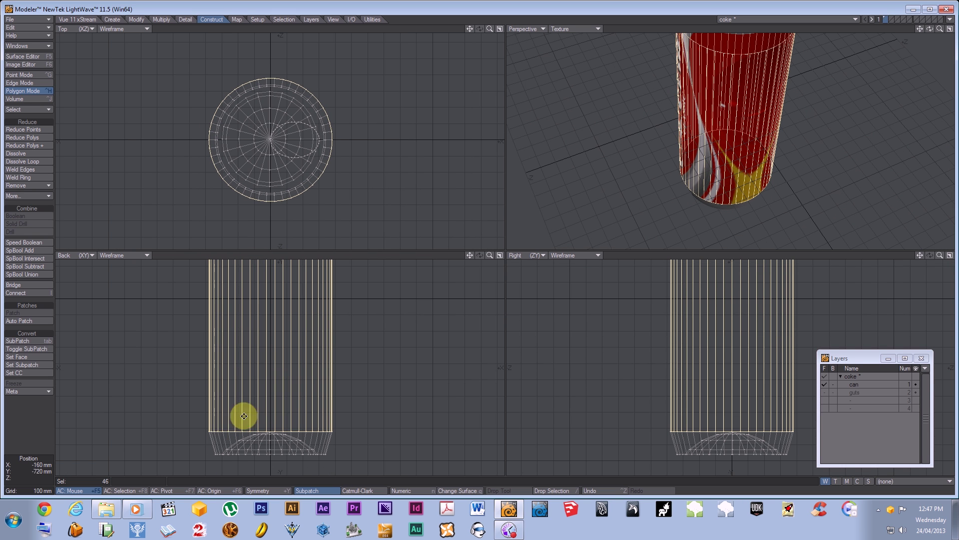
pyautogui.moveTo(154, 409)
pyautogui.mouseDown(button='right')
pyautogui.moveTo(385, 455)
pyautogui.moveTo(165, 428)
pyautogui.moveTo(183, 360)
pyautogui.mouseUp(button='right')
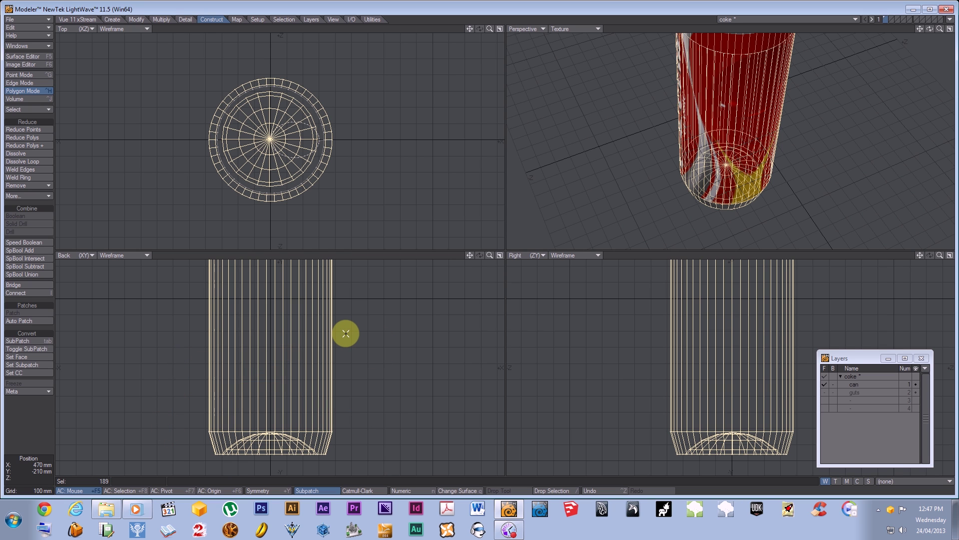
pyautogui.click(840, 393)
pyautogui.hotkey('ctrl', 'v')
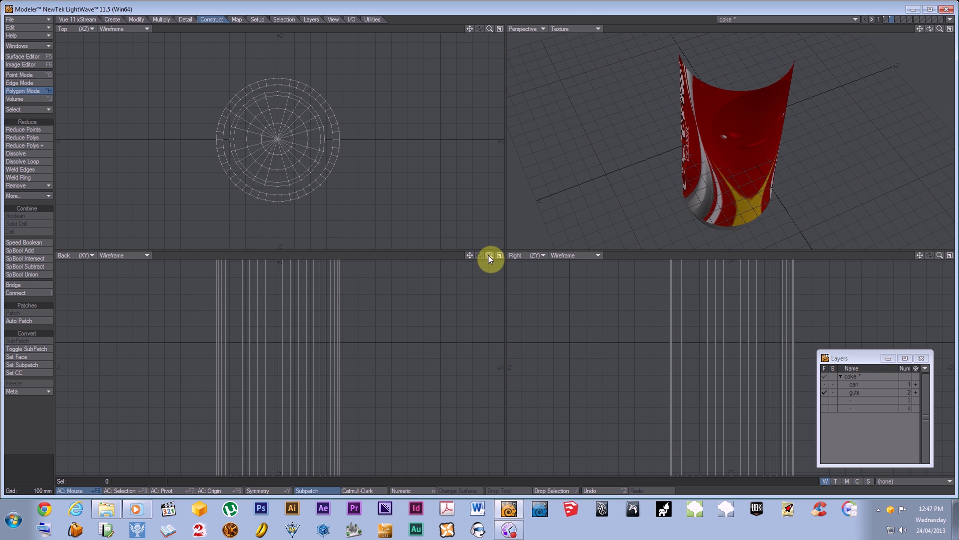
# Step: Scale the "guts" geometry to 82% width and 91% height, shrink its depth to match, and move it up slightly
pyautogui.press('a')
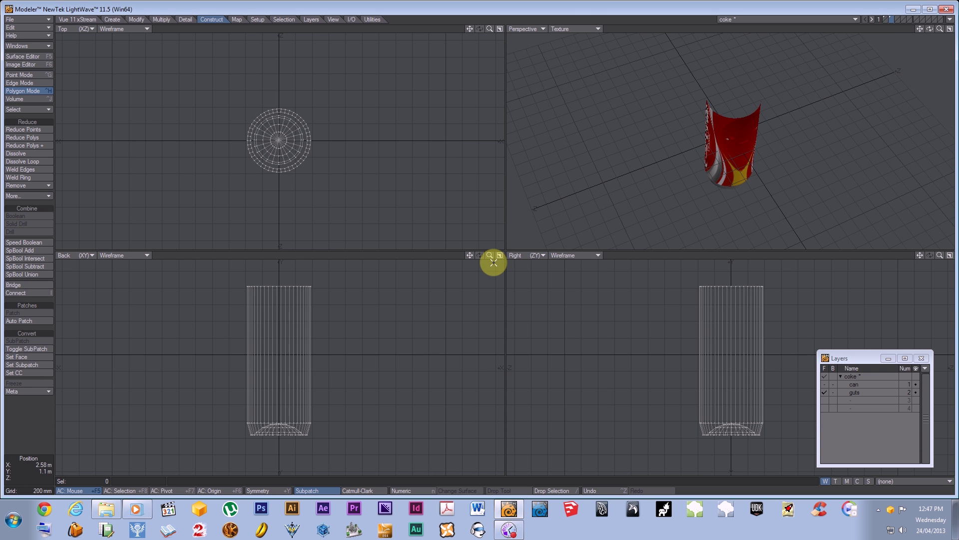
pyautogui.press('h')
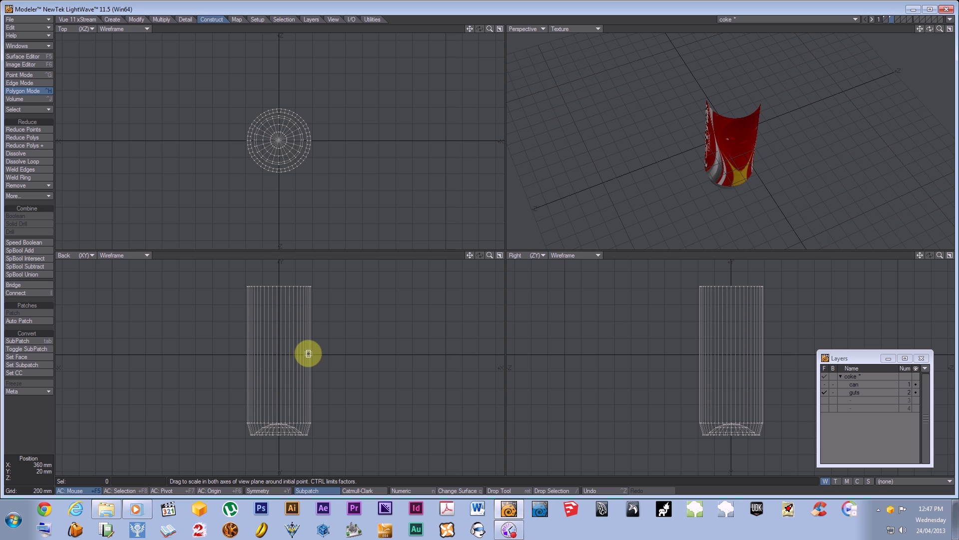
pyautogui.moveTo(285, 356); pyautogui.dragTo(484, 248)
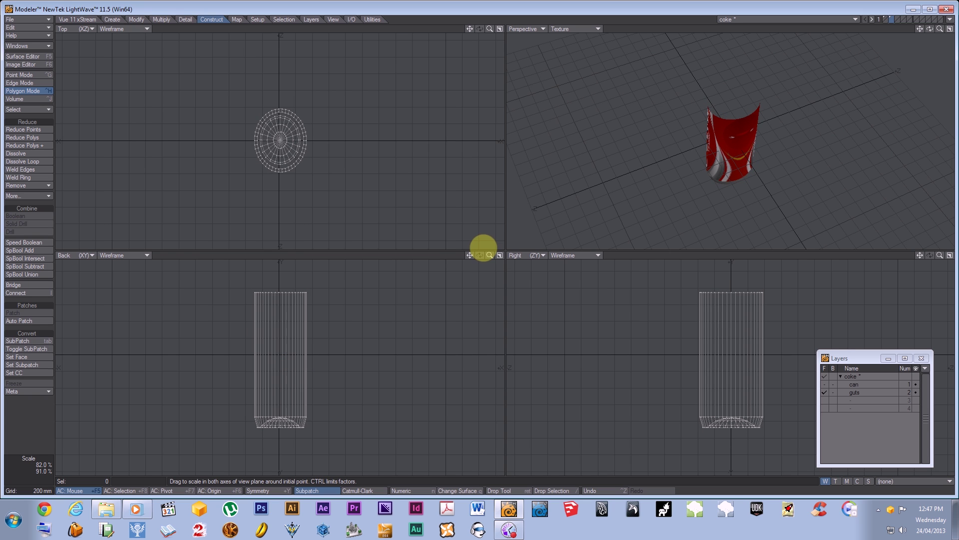
pyautogui.moveTo(280, 154); pyautogui.dragTo(483, 248)
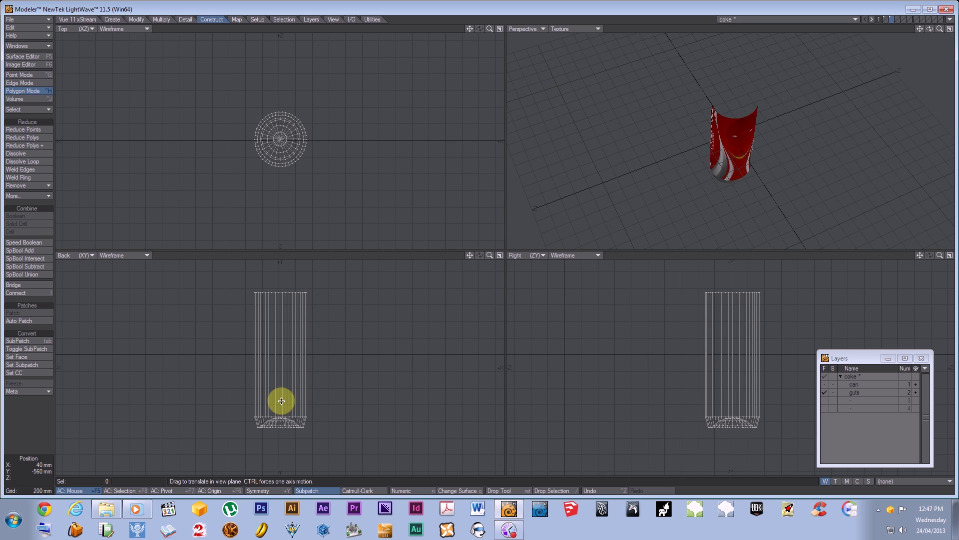
pyautogui.moveTo(281, 401); pyautogui.dragTo(476, 239)
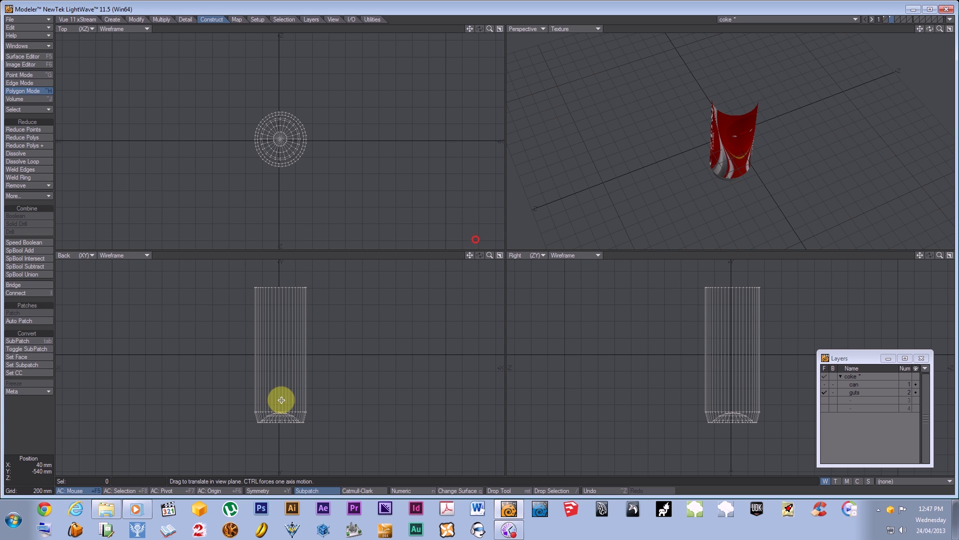
# Step: Centre the "guts" geometry on the origin and check how it sits inside the "can" layer
pyautogui.moveTo(283, 398); pyautogui.dragTo(483, 248)
pyautogui.press('F2')
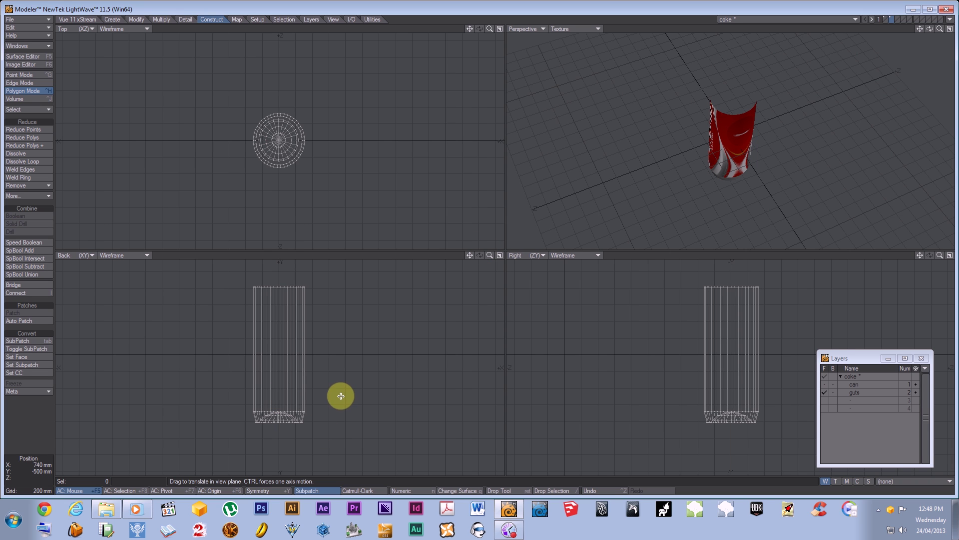
pyautogui.click(824, 377)
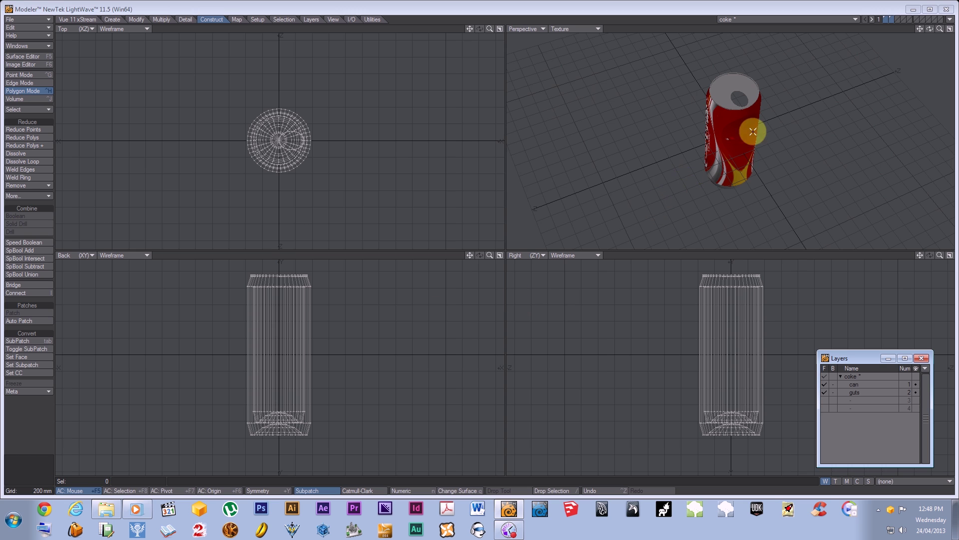
pyautogui.keyDown('alt'); pyautogui.moveTo(753, 131); pyautogui.dragTo(741, 167); pyautogui.keyUp('alt')
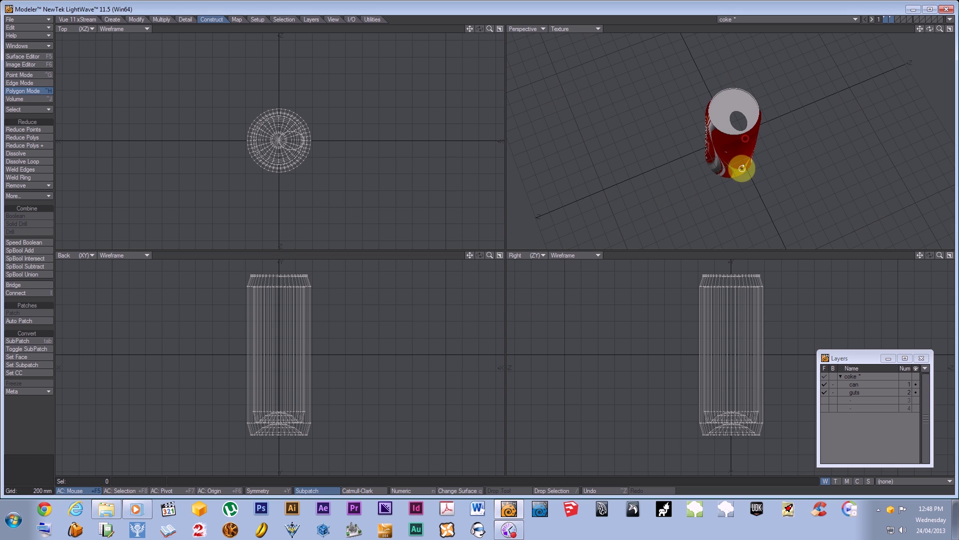
pyautogui.click(824, 391)
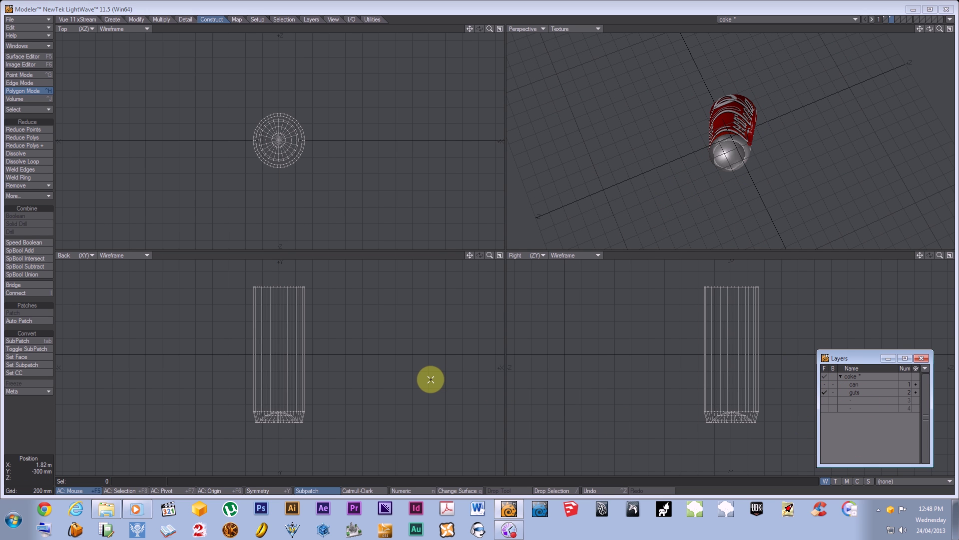
pyautogui.keyDown('alt'); pyautogui.moveTo(719, 178); pyautogui.dragTo(724, 114); pyautogui.keyUp('alt')
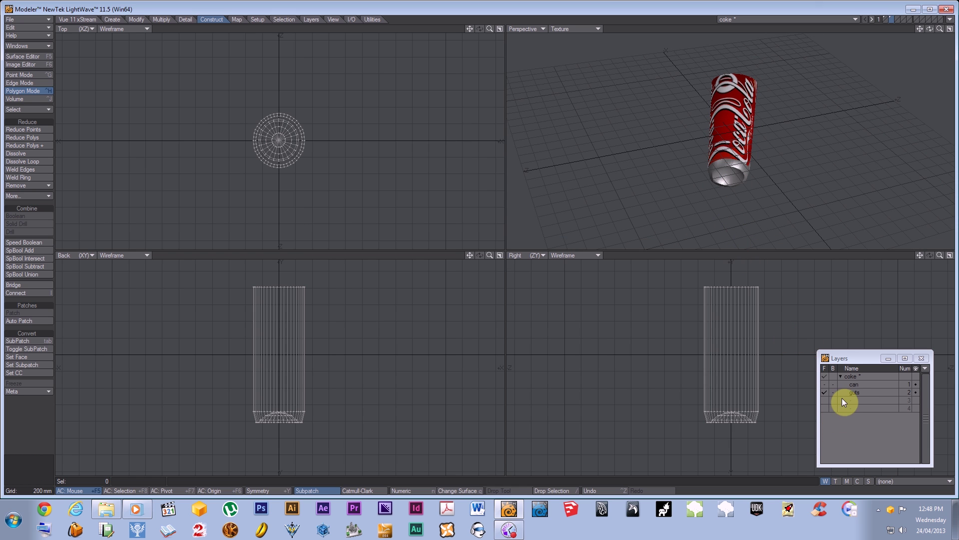
pyautogui.click(826, 384)
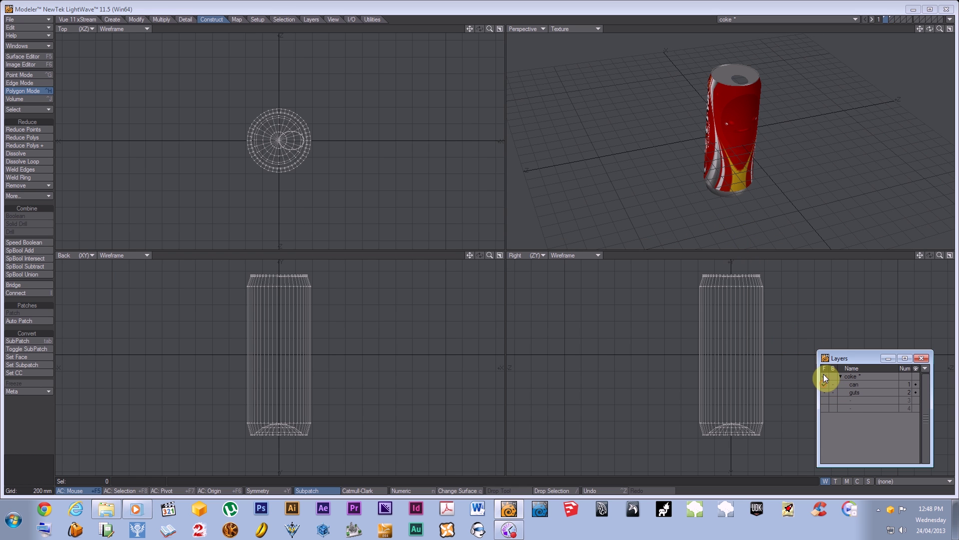
pyautogui.keyDown('alt'); pyautogui.moveTo(669, 183); pyautogui.dragTo(723, 234); pyautogui.keyUp('alt')
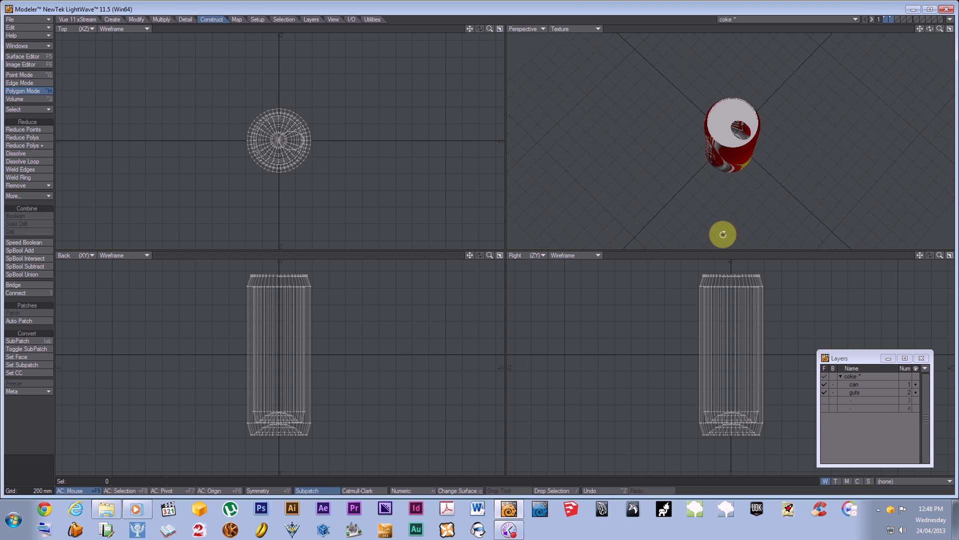
pyautogui.click(826, 394)
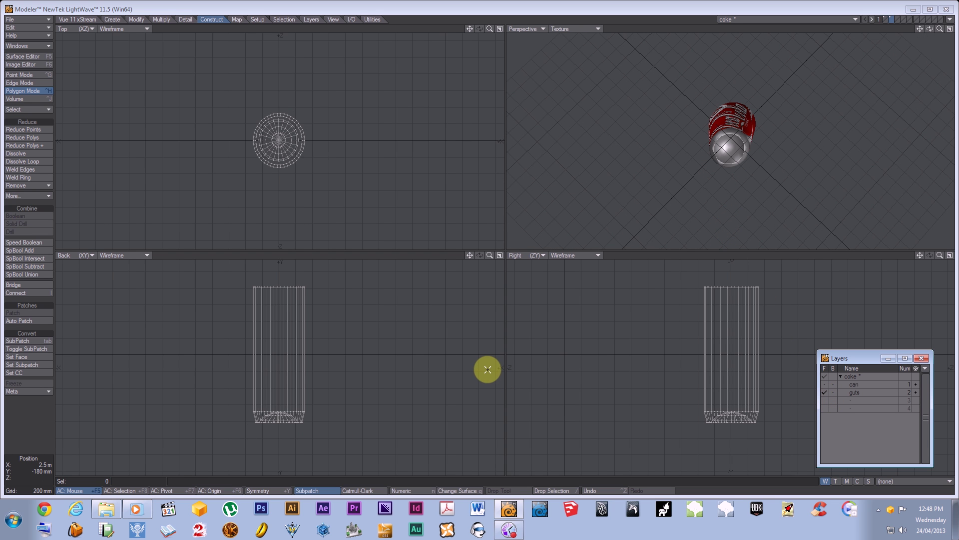
# Step: Assign a new surface named "guts" to all polygons of the "guts" layer, keeping Make Default on
pyautogui.press('q')
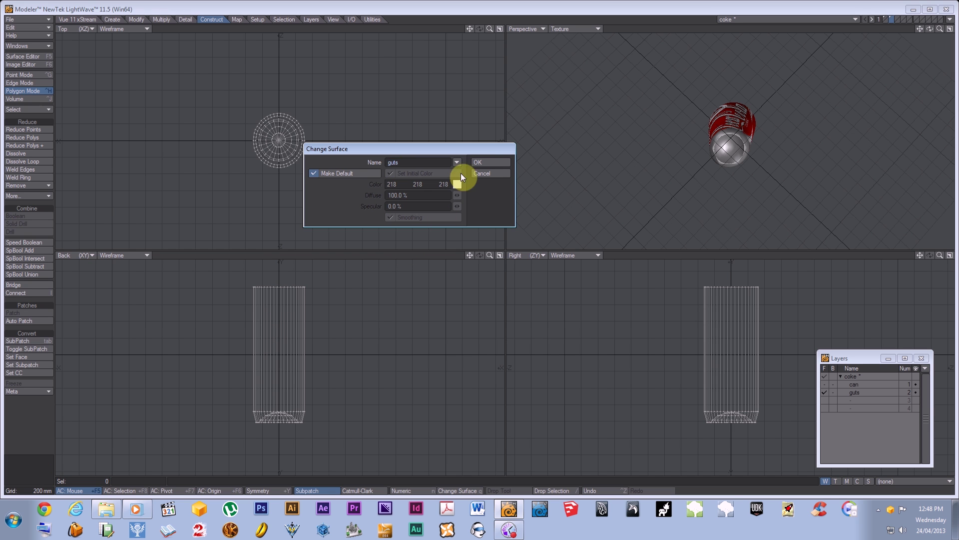
pyautogui.click(486, 163)
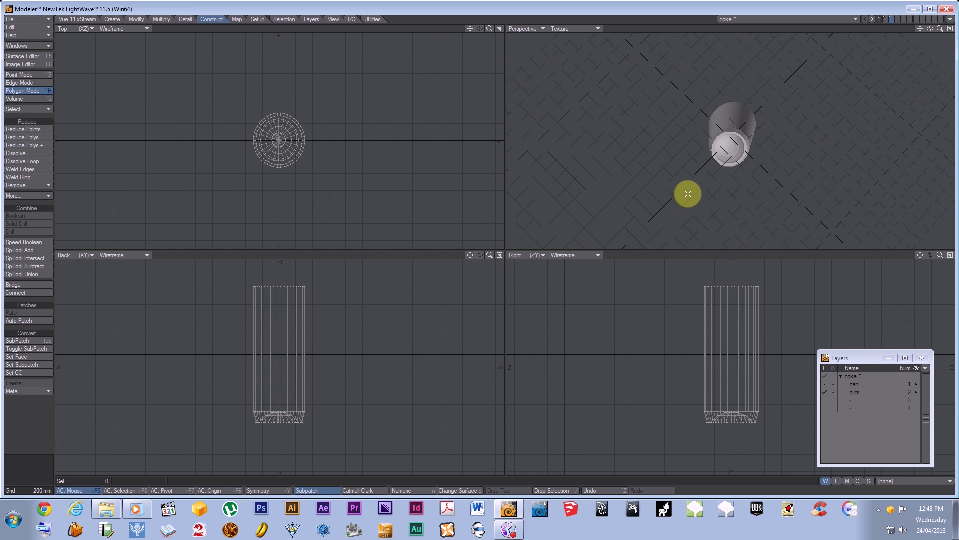
pyautogui.keyDown('alt'); pyautogui.moveTo(687, 193); pyautogui.dragTo(447, 178); pyautogui.keyUp('alt')
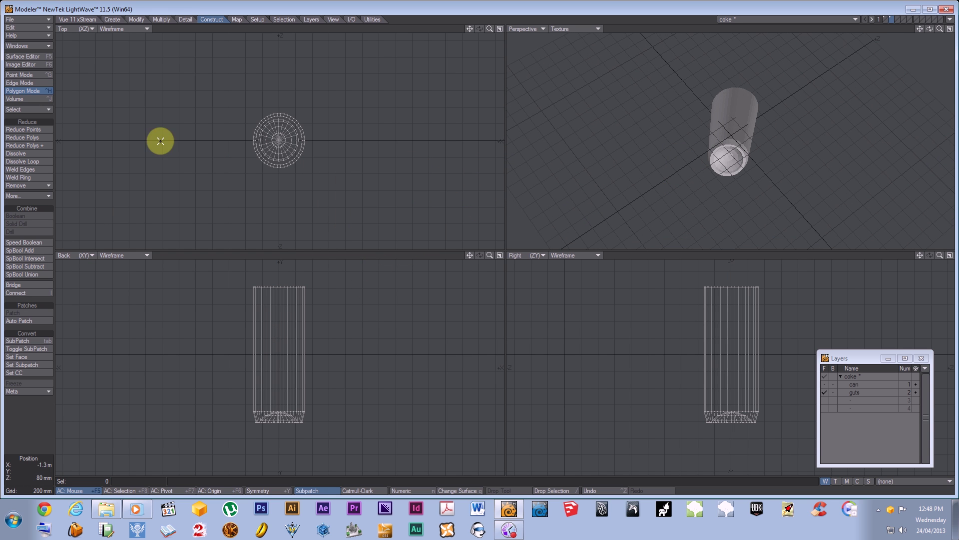
# Step: Copy the "bottom" surface's settings onto the "guts" surface and close the surface settings
pyautogui.click(28, 58)
pyautogui.moveTo(341, 158); pyautogui.dragTo(345, 164, button='right')
pyautogui.click(346, 165)
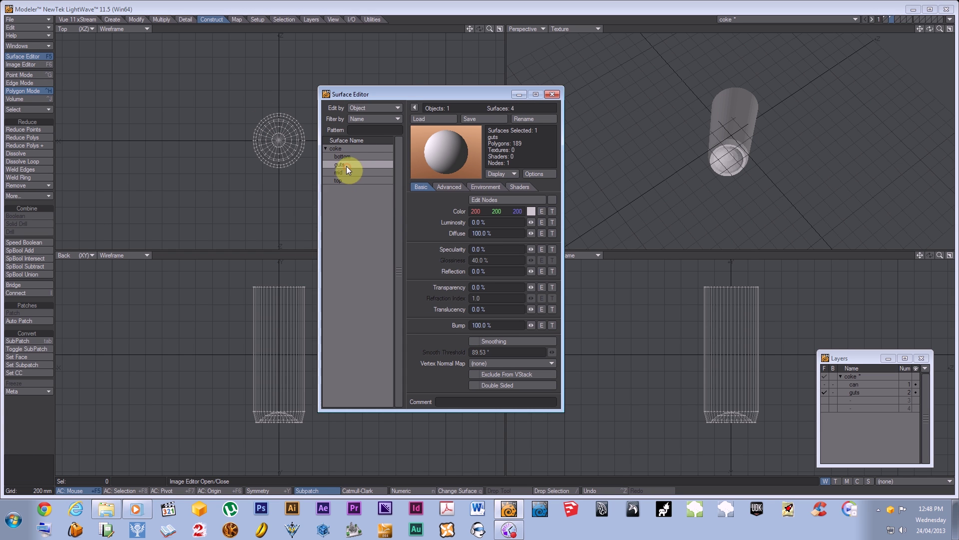
pyautogui.rightClick(346, 166)
pyautogui.click(333, 174)
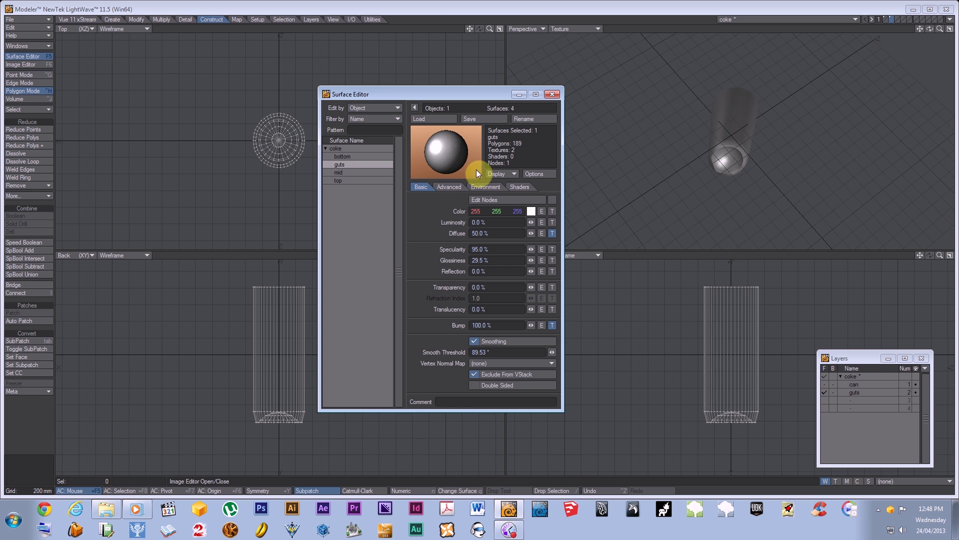
pyautogui.click(552, 95)
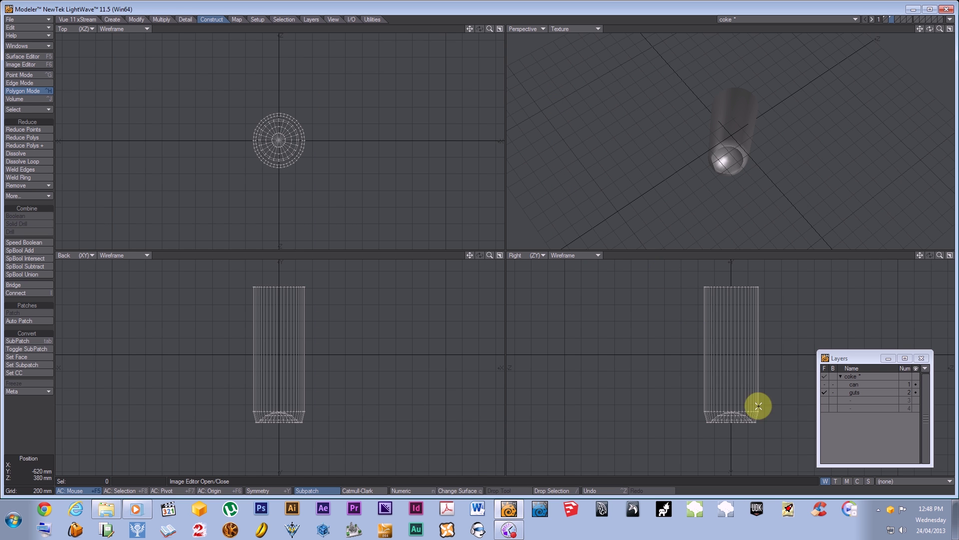
# Step: Check the "can" and "guts" layers together, then make the empty third layer active and name it "clip" with "guts" as parent
pyautogui.click(825, 375)
pyautogui.keyDown('alt'); pyautogui.moveTo(730, 190); pyautogui.dragTo(475, 323); pyautogui.keyUp('alt')
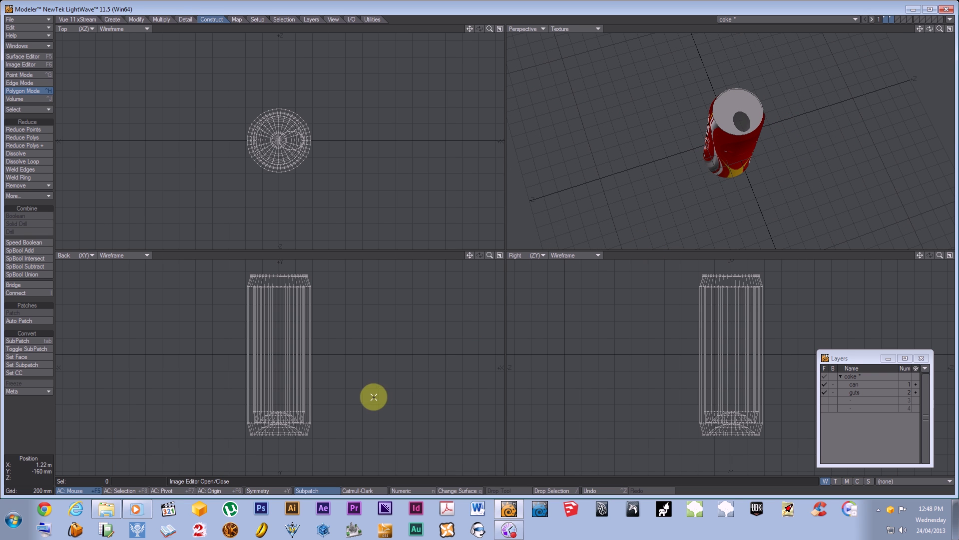
pyautogui.click(490, 255)
pyautogui.keyDown('alt'); pyautogui.moveTo(377, 315); pyautogui.dragTo(387, 334); pyautogui.keyUp('alt')
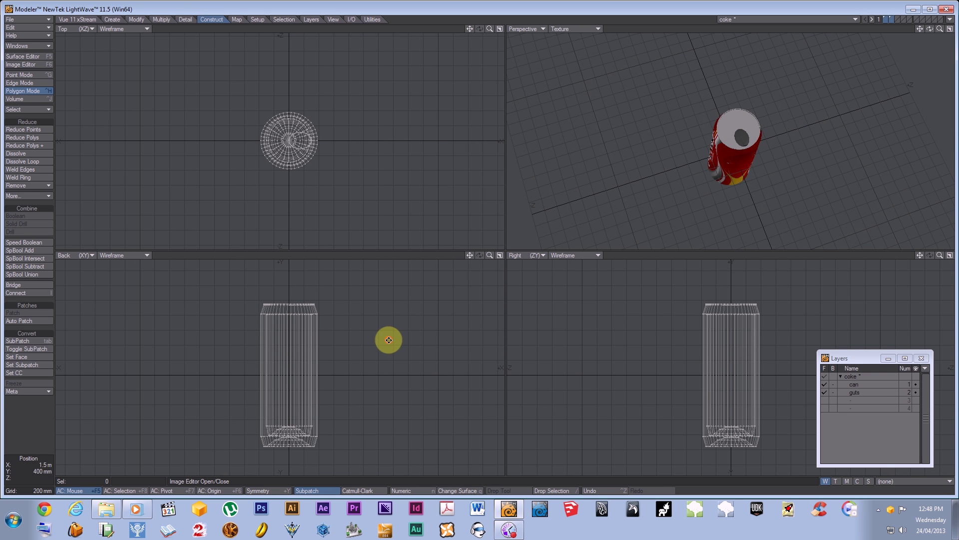
pyautogui.click(824, 400)
pyautogui.doubleClick(856, 400)
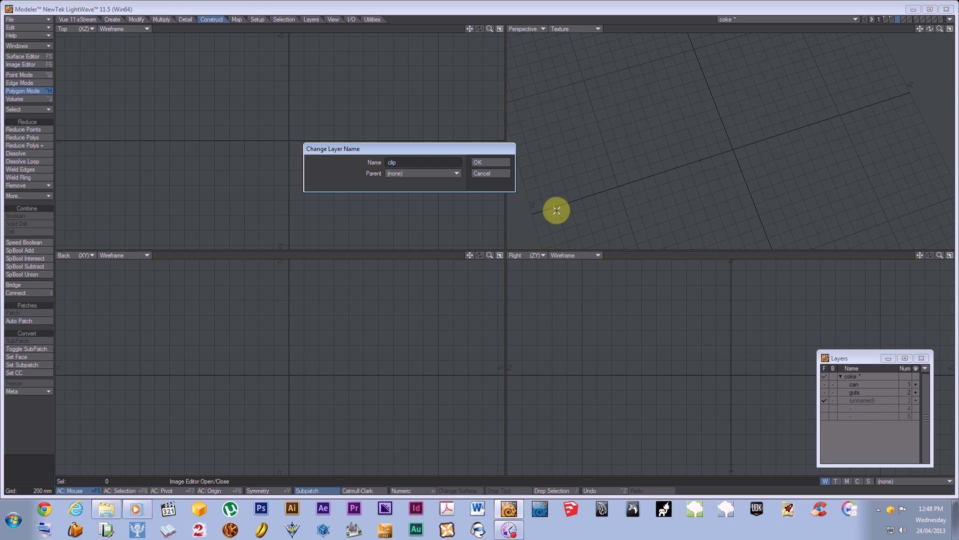
pyautogui.click(407, 175)
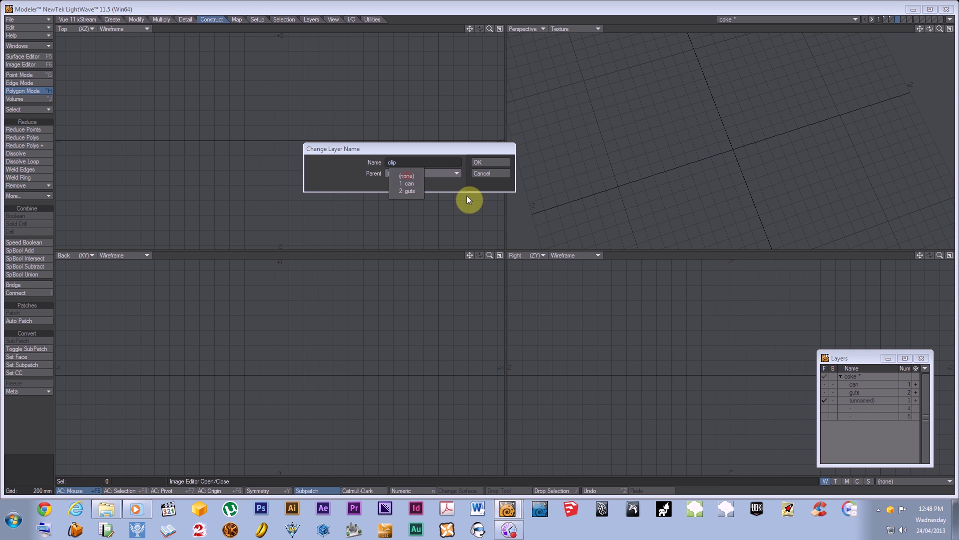
pyautogui.click(408, 191)
pyautogui.click(484, 163)
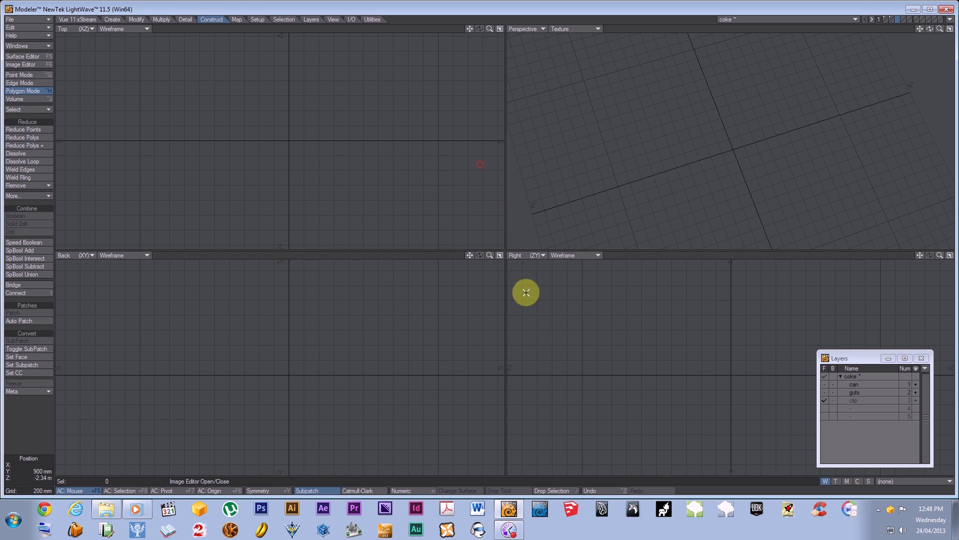
# Step: Create a thin horizontal elliptical disc near the origin in the "clip" layer, longer in Z than in X
pyautogui.click(111, 19)
pyautogui.click(16, 145)
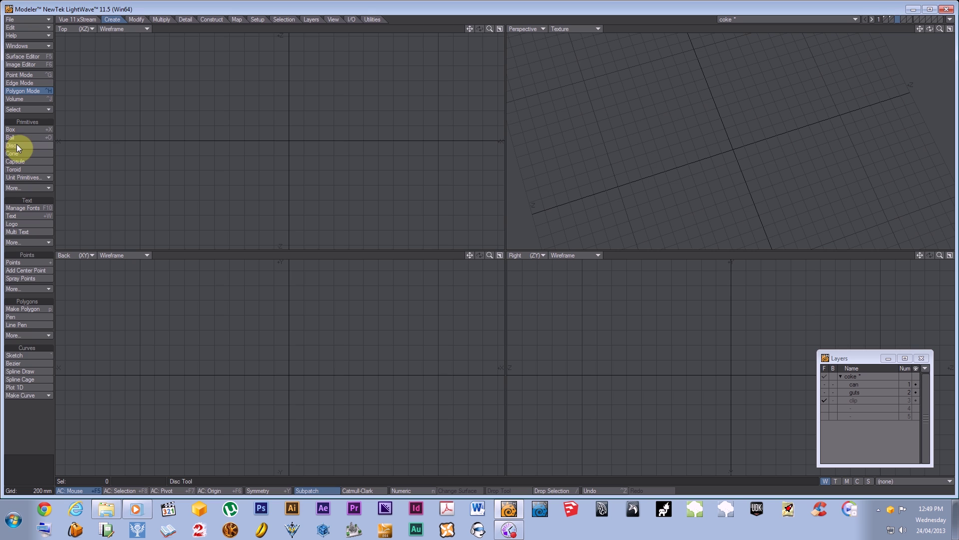
pyautogui.moveTo(267, 120); pyautogui.dragTo(298, 155)
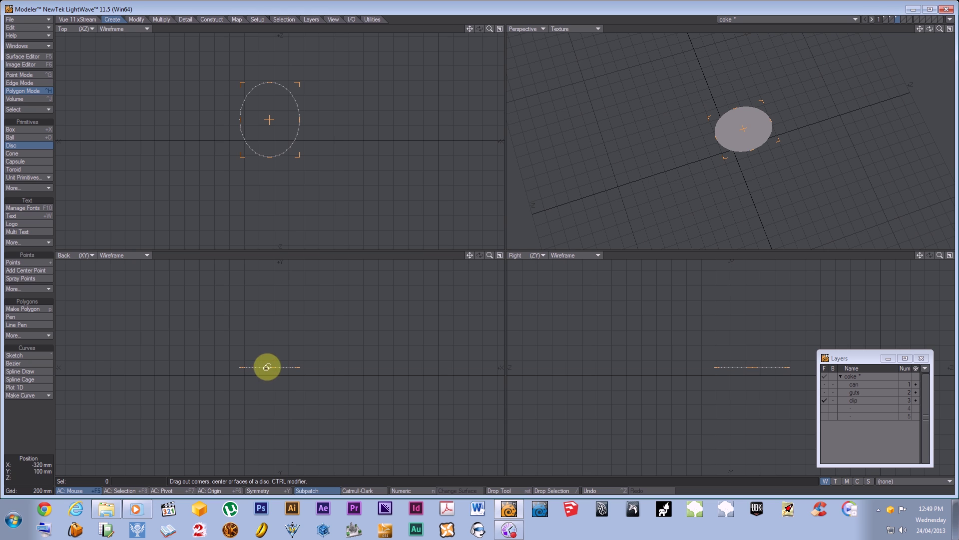
pyautogui.press('space')
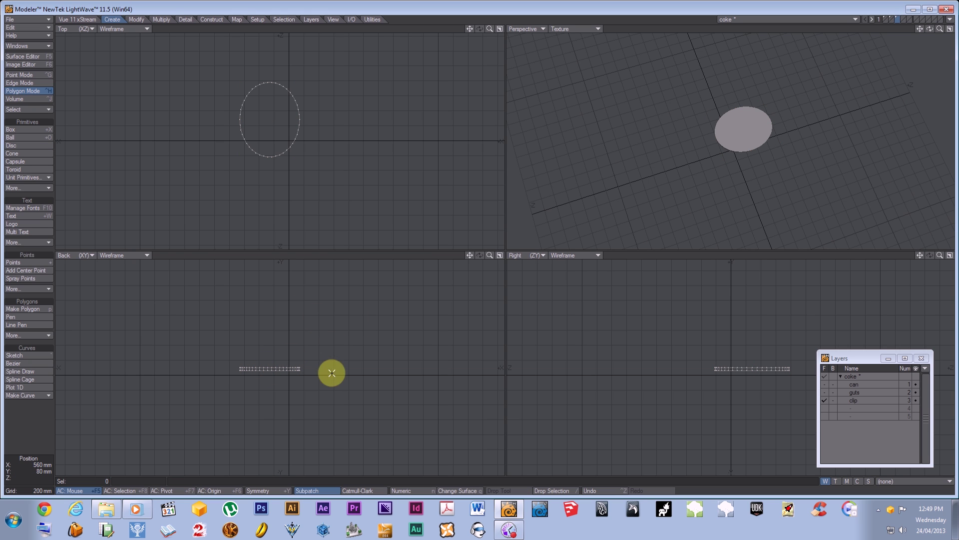
# Step: Create a rectangular box beside the disc on its +X side, longer and much thicker than the disc
pyautogui.click(17, 130)
pyautogui.moveTo(346, 78); pyautogui.dragTo(403, 184)
pyautogui.moveTo(372, 369); pyautogui.dragTo(397, 377)
pyautogui.press('Return')
# Step: Select the box's polygons and move the box so it slightly overlaps the disc's +X edge, extending above and below it
pyautogui.moveTo(323, 308)
pyautogui.mouseDown(button='right')
pyautogui.moveTo(346, 387)
pyautogui.moveTo(342, 372)
pyautogui.mouseUp(button='right')
pyautogui.moveTo(433, 380)
pyautogui.mouseDown(button='right')
pyautogui.moveTo(433, 391)
pyautogui.moveTo(389, 300)
pyautogui.moveTo(351, 366)
pyautogui.mouseUp(button='right')
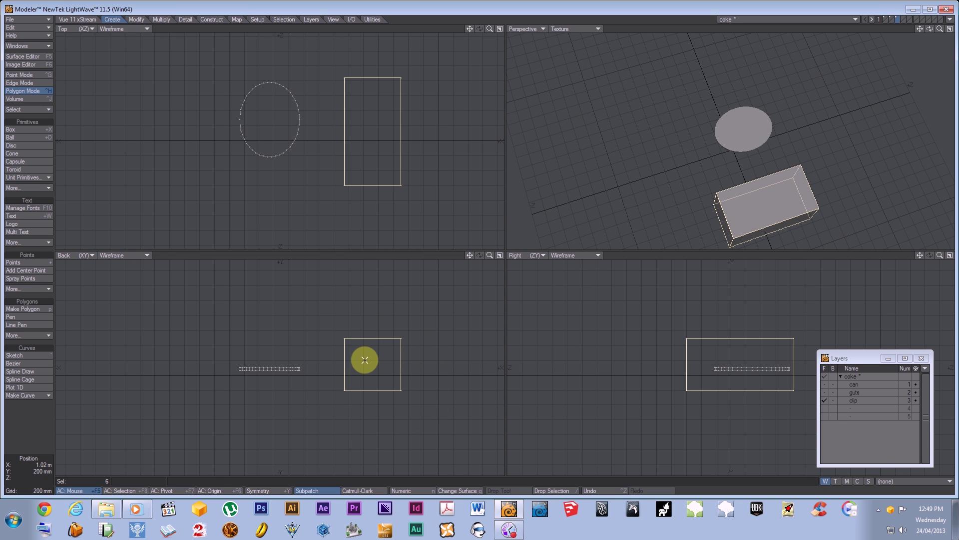
pyautogui.press('t')
pyautogui.moveTo(381, 364); pyautogui.dragTo(381, 228)
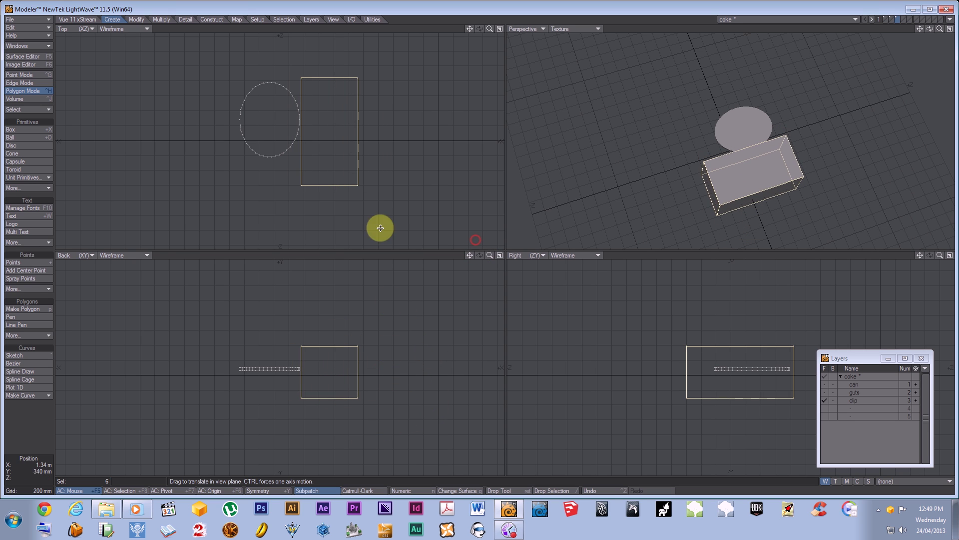
pyautogui.click(498, 28)
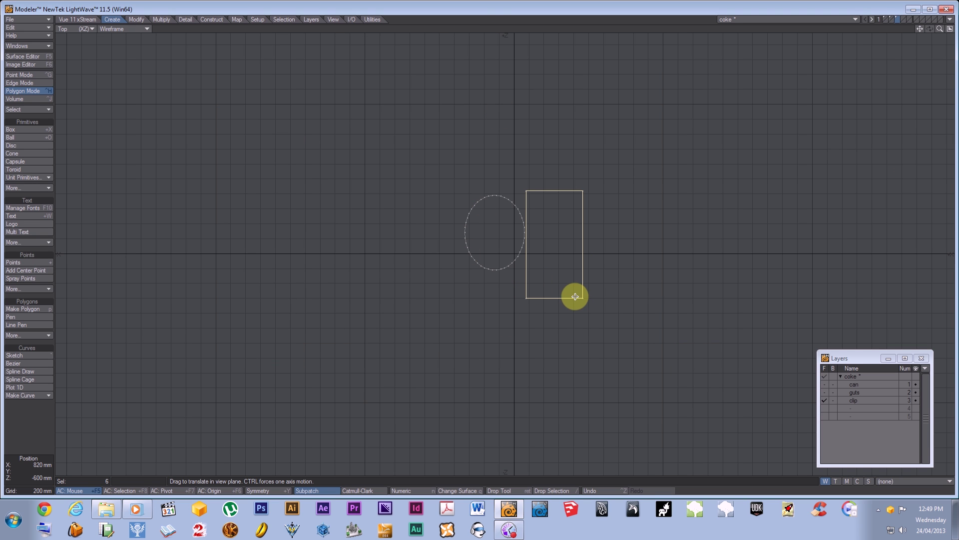
pyautogui.press('a')
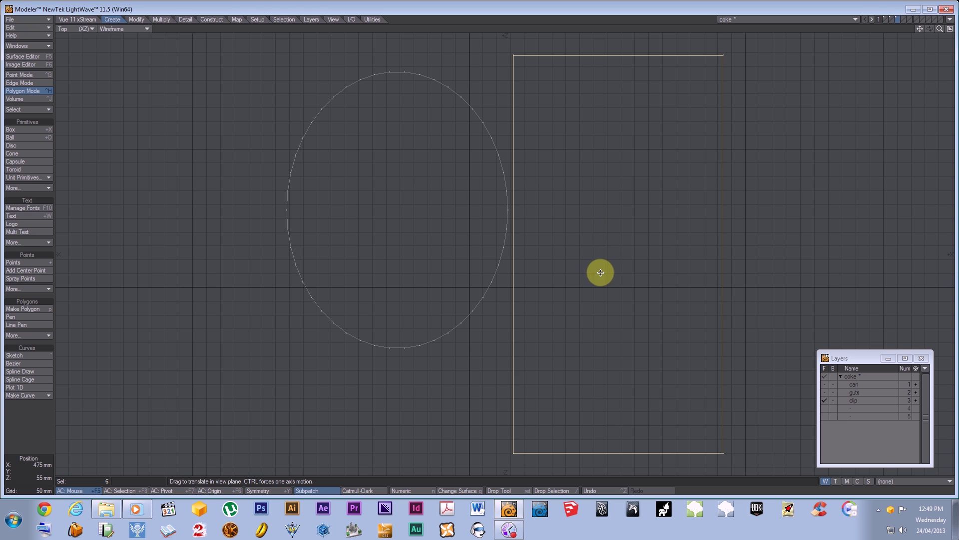
pyautogui.moveTo(589, 275); pyautogui.dragTo(482, 248)
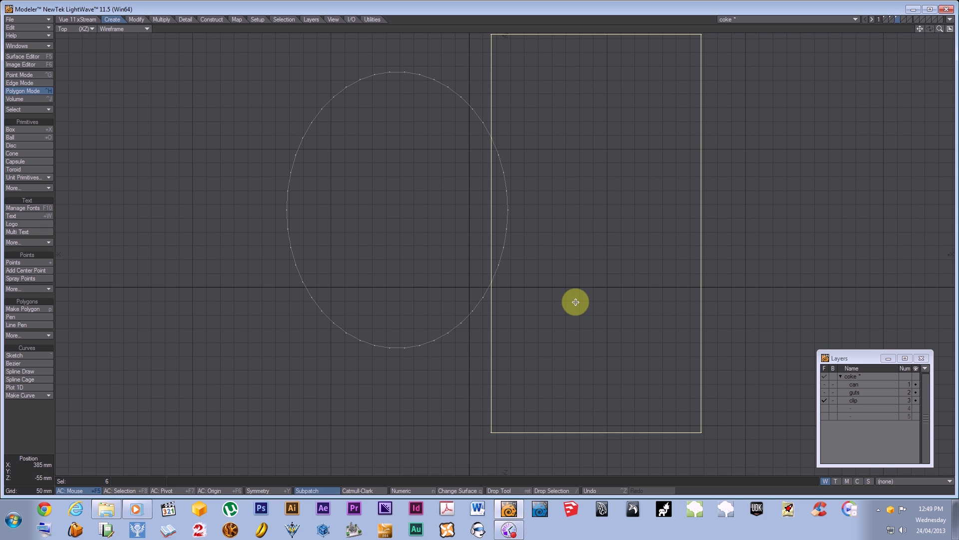
# Step: Duplicate the box and move the copy to the disc's opposite side so it overlaps that edge equally
pyautogui.press('space')
pyautogui.press('t')
pyautogui.moveTo(574, 286); pyautogui.dragTo(484, 248)
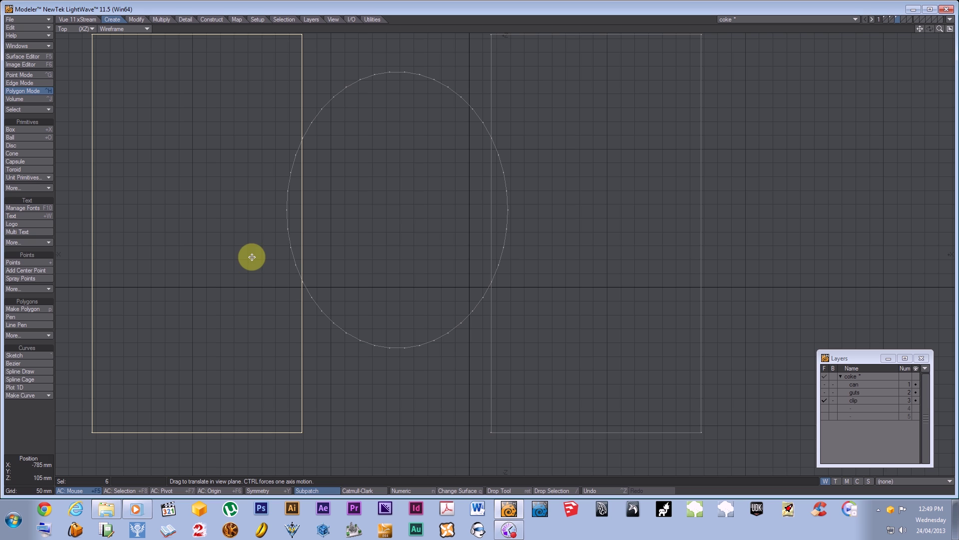
# Step: Select both boxes and subtract them from the disc with SpBool Subtract, leaving straight-sided flanks on the clip
pyautogui.click(949, 30)
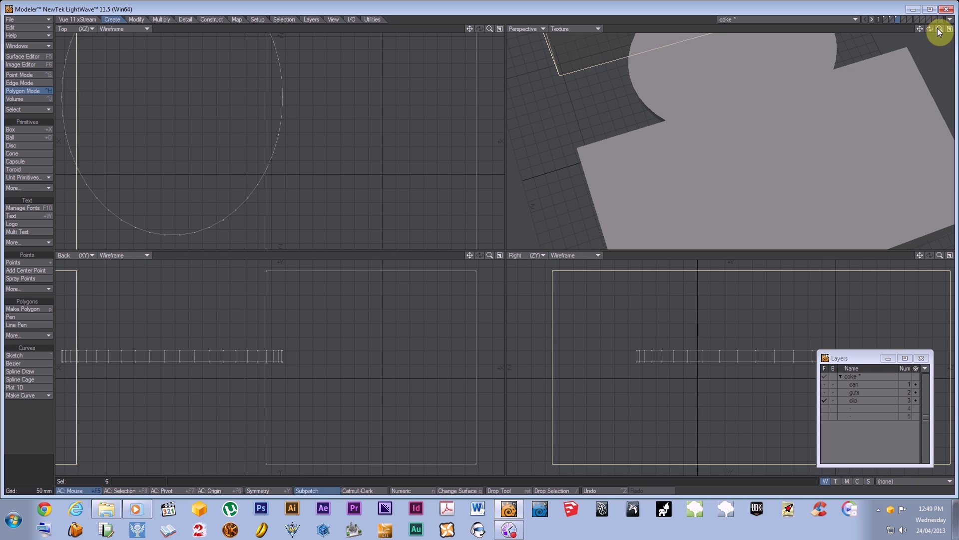
pyautogui.press('a')
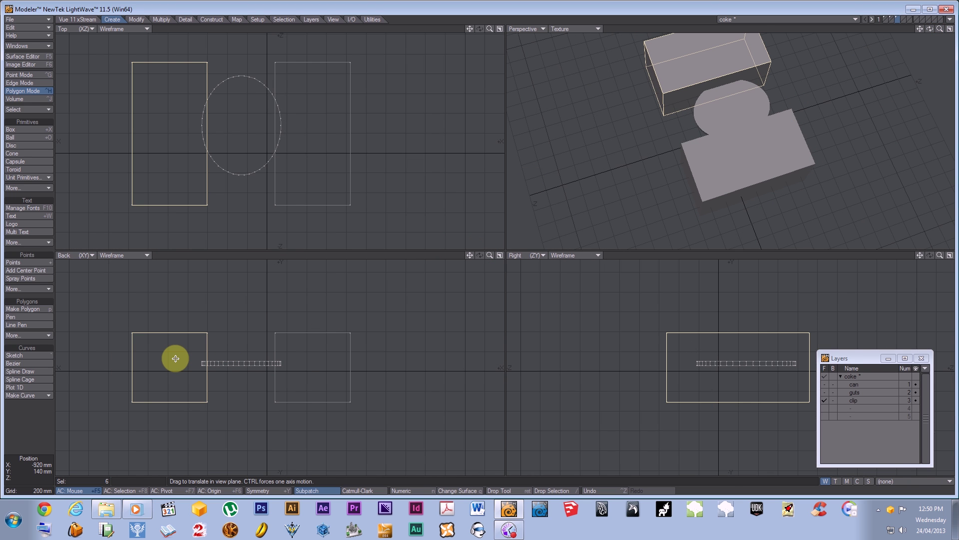
pyautogui.press('space')
pyautogui.moveTo(257, 343)
pyautogui.keyDown('shift'); pyautogui.mouseDown()
pyautogui.moveTo(371, 342)
pyautogui.moveTo(326, 444)
pyautogui.moveTo(335, 377)
pyautogui.mouseUp(); pyautogui.keyUp('shift')
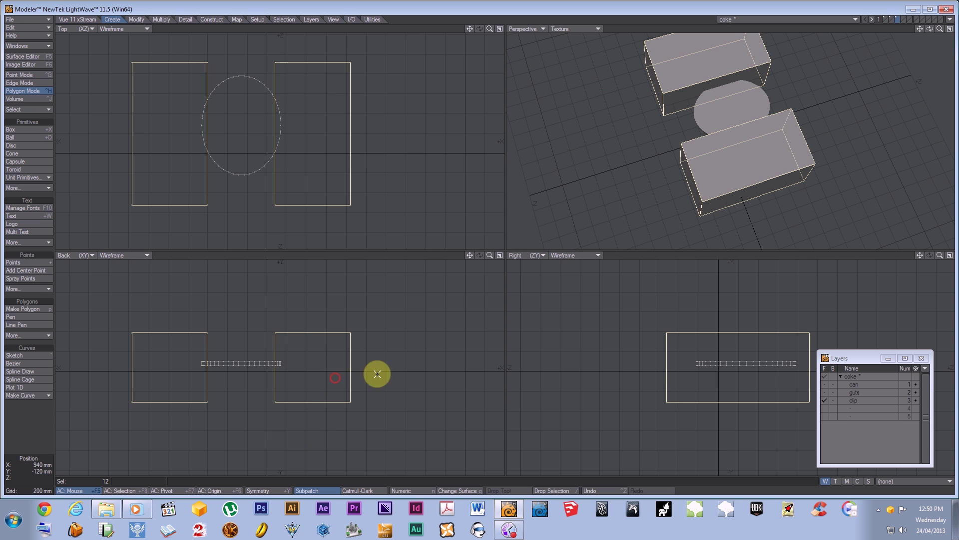
pyautogui.click(210, 19)
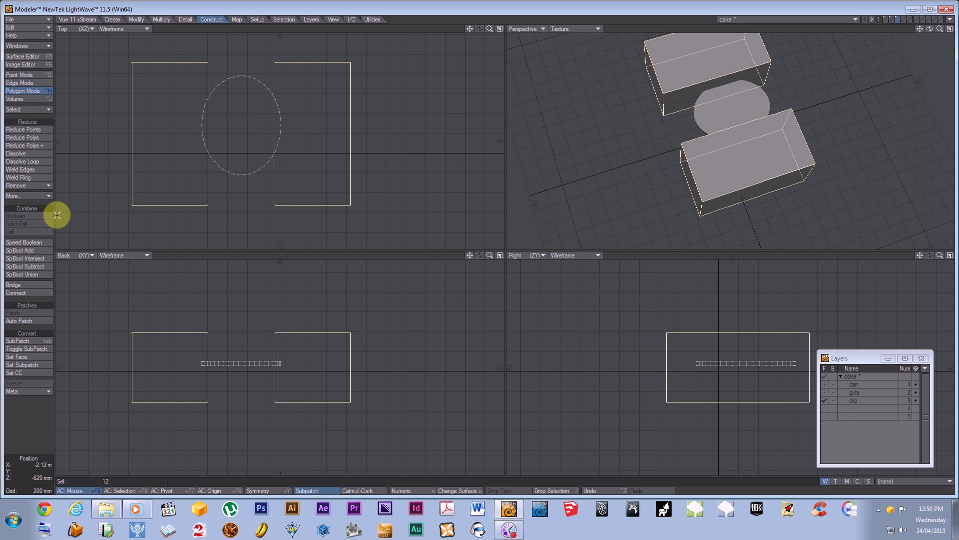
pyautogui.click(27, 264)
pyautogui.keyDown('alt'); pyautogui.moveTo(655, 163); pyautogui.dragTo(689, 181); pyautogui.keyUp('alt')
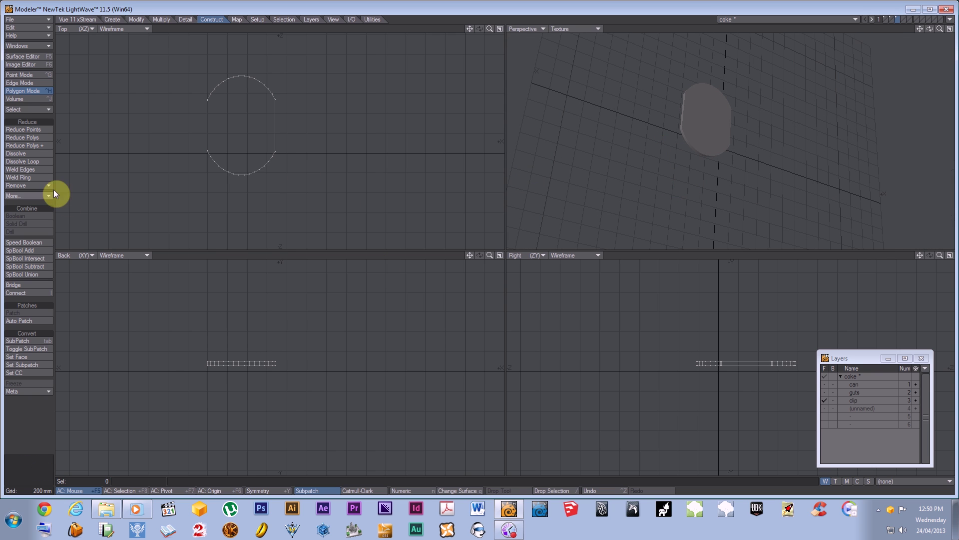
# Step: Create a wide oval disc inside the clip's +Z half and extrude its height upward so it passes through the clip
pyautogui.click(112, 19)
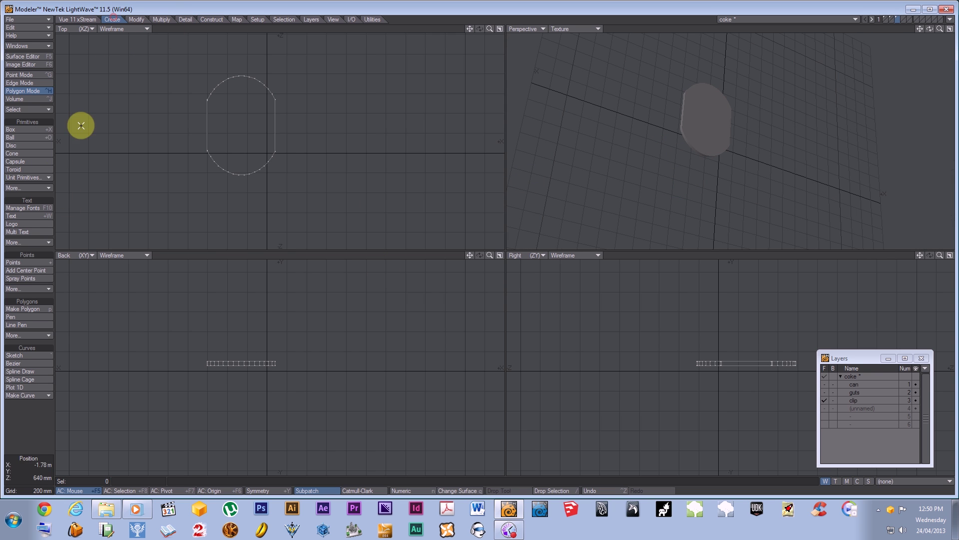
pyautogui.click(16, 144)
pyautogui.moveTo(315, 108); pyautogui.dragTo(242, 129)
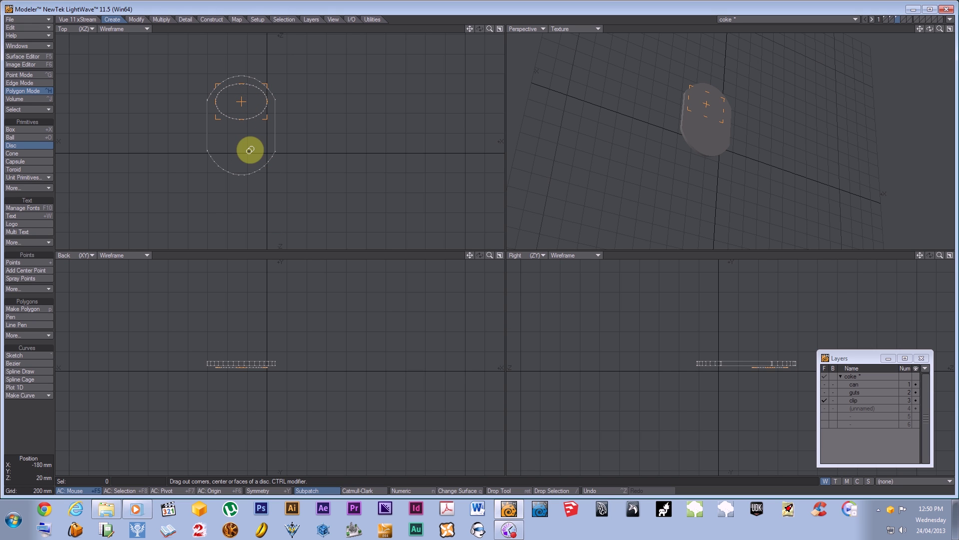
pyautogui.click(242, 100)
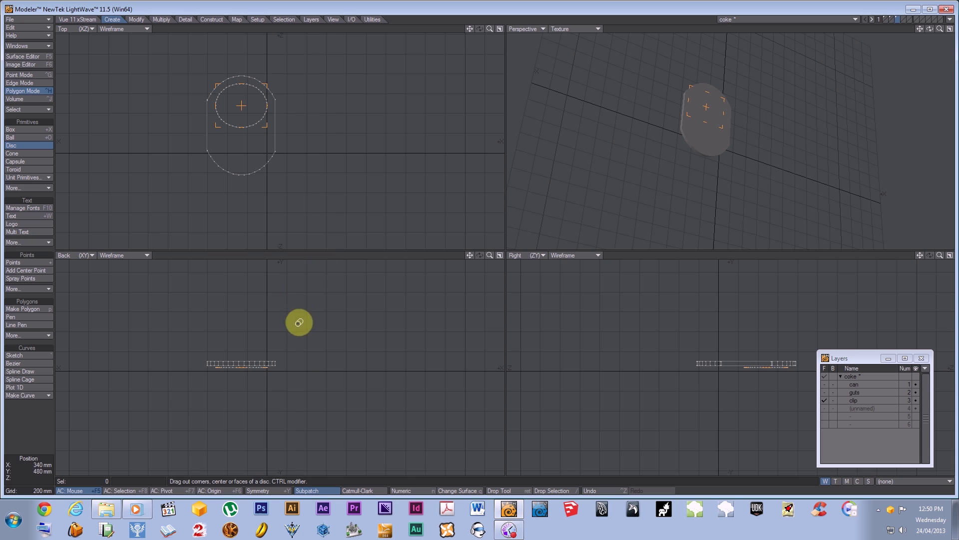
pyautogui.click(240, 365)
pyautogui.moveTo(242, 339); pyautogui.dragTo(243, 339)
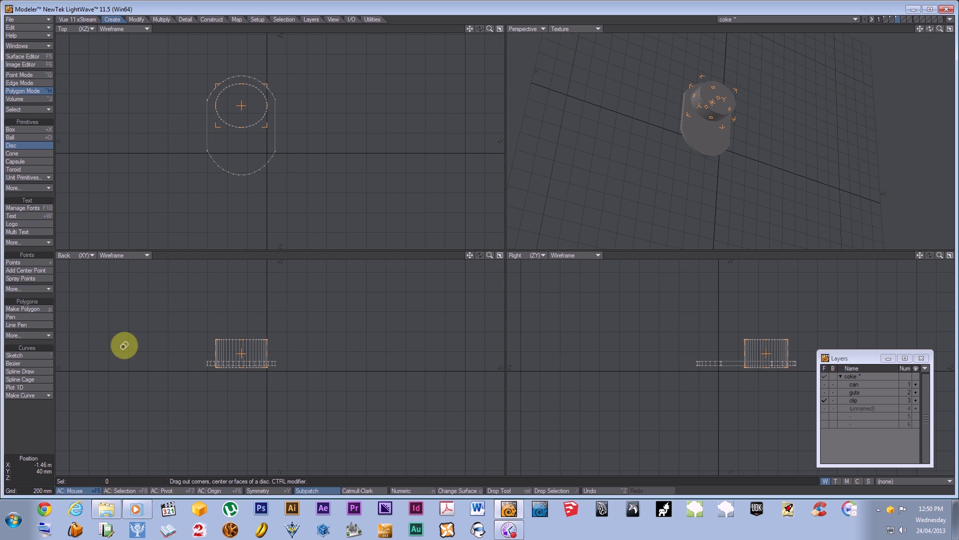
# Step: Select the oval cylinder's polygons and cut it from the clip with SpBool Subtract to make the large finger hole
pyautogui.click(208, 18)
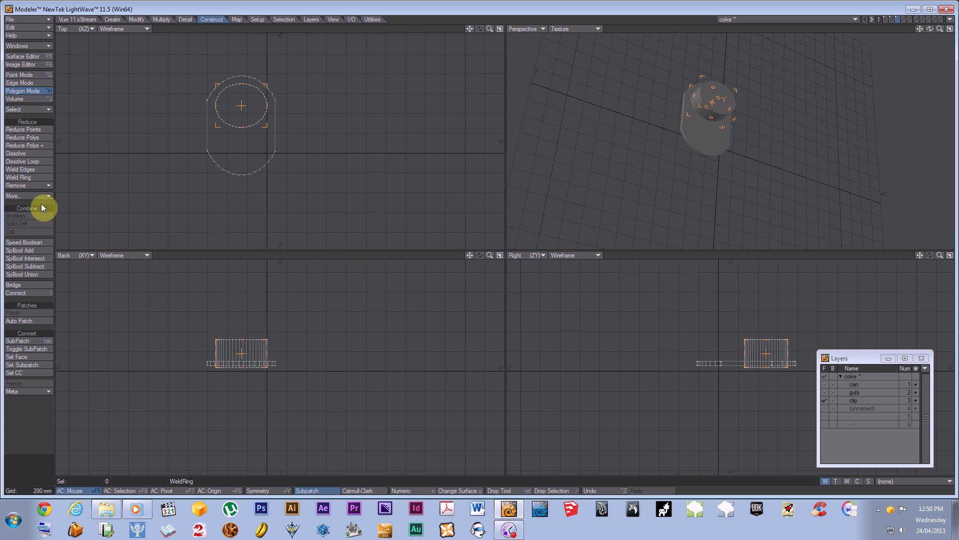
pyautogui.click(32, 268)
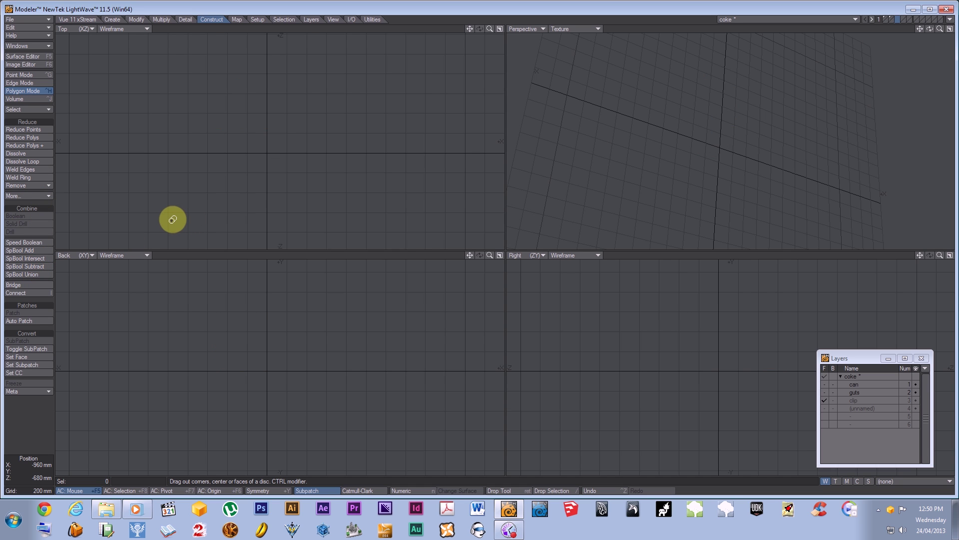
pyautogui.moveTo(236, 145)
pyautogui.mouseDown(button='right')
pyautogui.moveTo(273, 131)
pyautogui.moveTo(261, 85)
pyautogui.mouseUp(button='right')
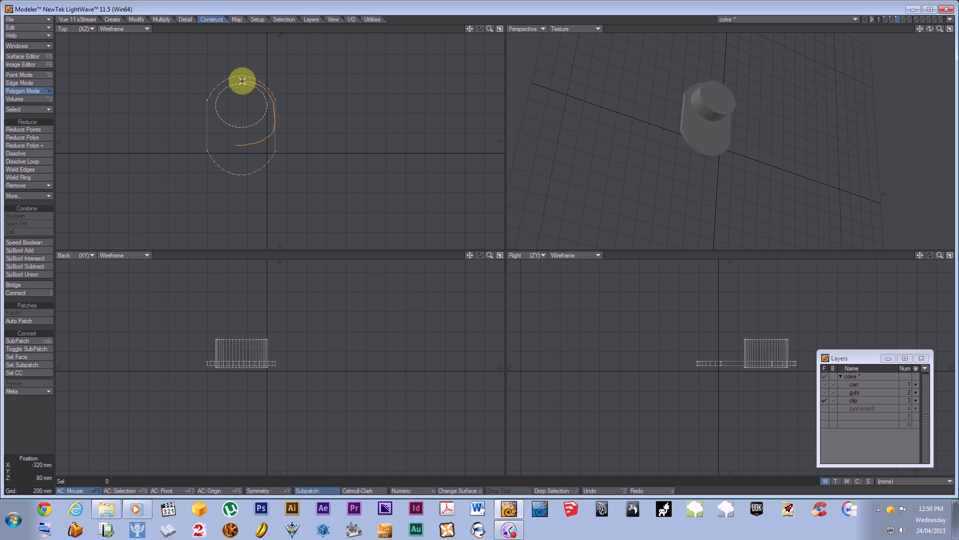
pyautogui.moveTo(259, 148); pyautogui.dragTo(274, 136, button='right')
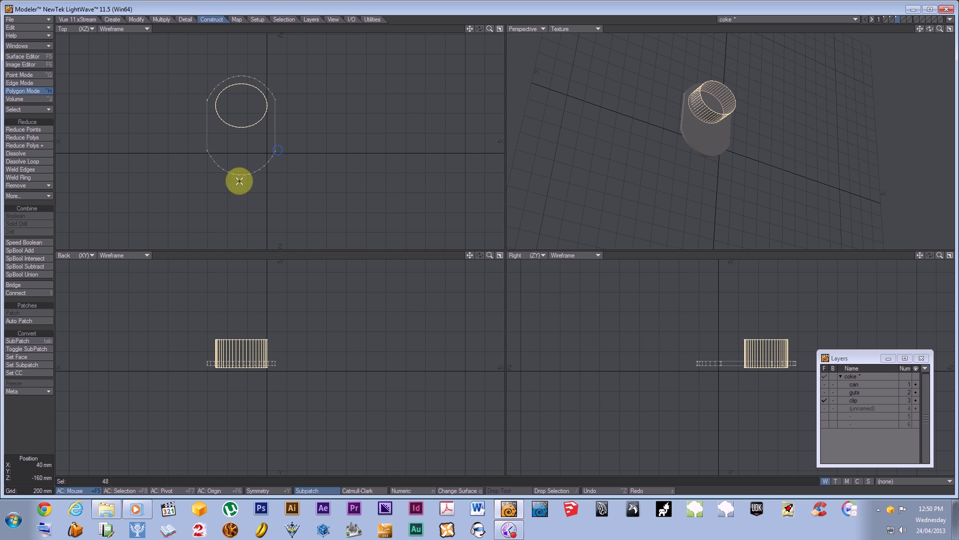
pyautogui.click(29, 266)
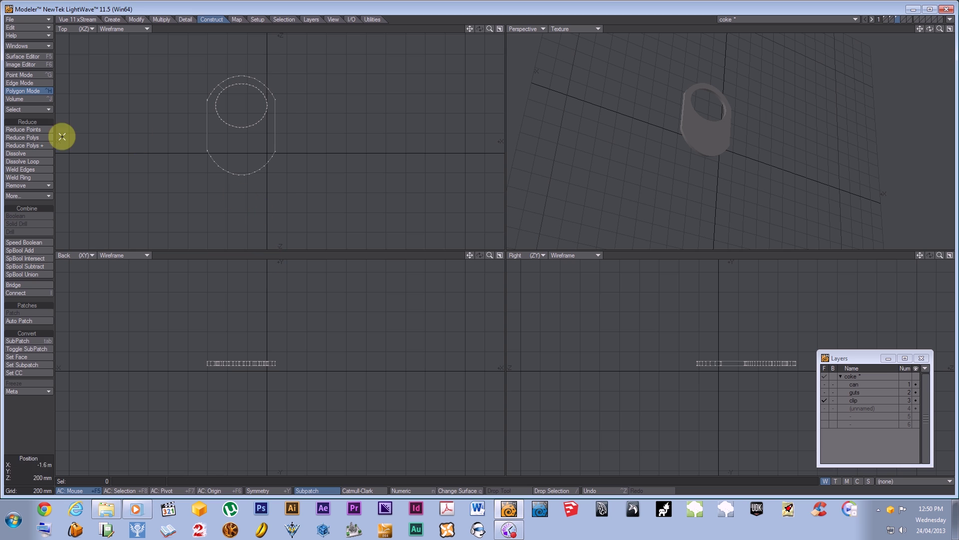
# Step: Create a smaller oval disc centred in the clip's -Z half, with enough height to pass through the clip
pyautogui.click(112, 19)
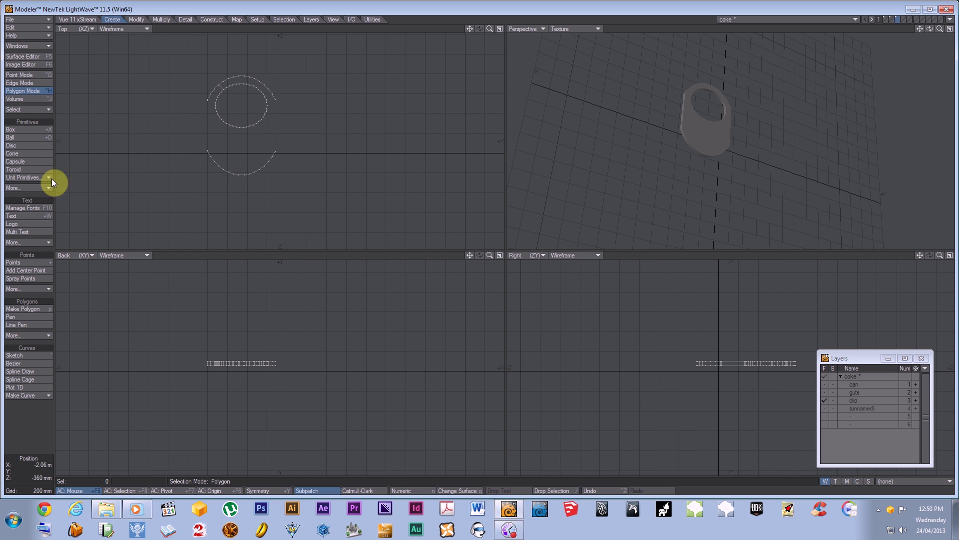
pyautogui.click(33, 144)
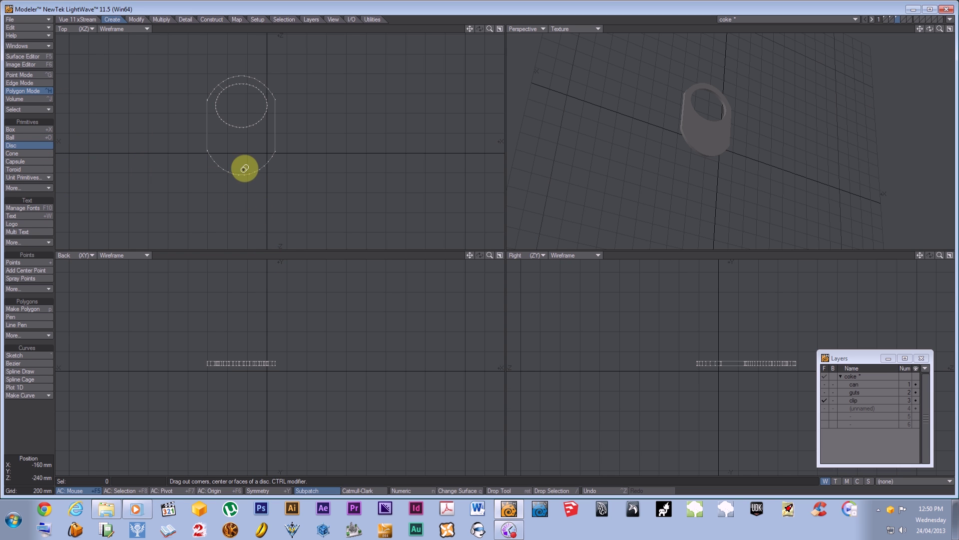
pyautogui.moveTo(237, 145)
pyautogui.mouseDown()
pyautogui.moveTo(256, 154)
pyautogui.moveTo(245, 159)
pyautogui.mouseUp()
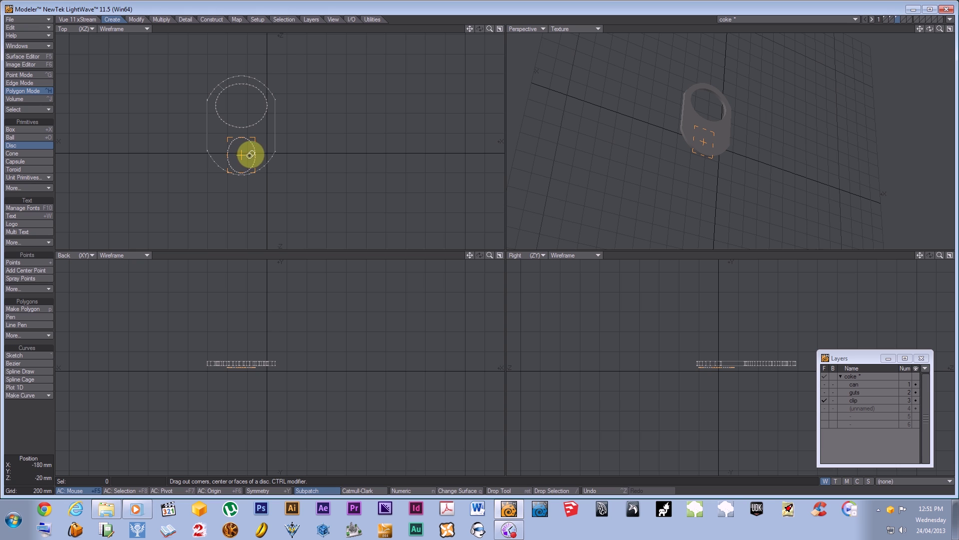
pyautogui.moveTo(240, 368); pyautogui.dragTo(242, 342)
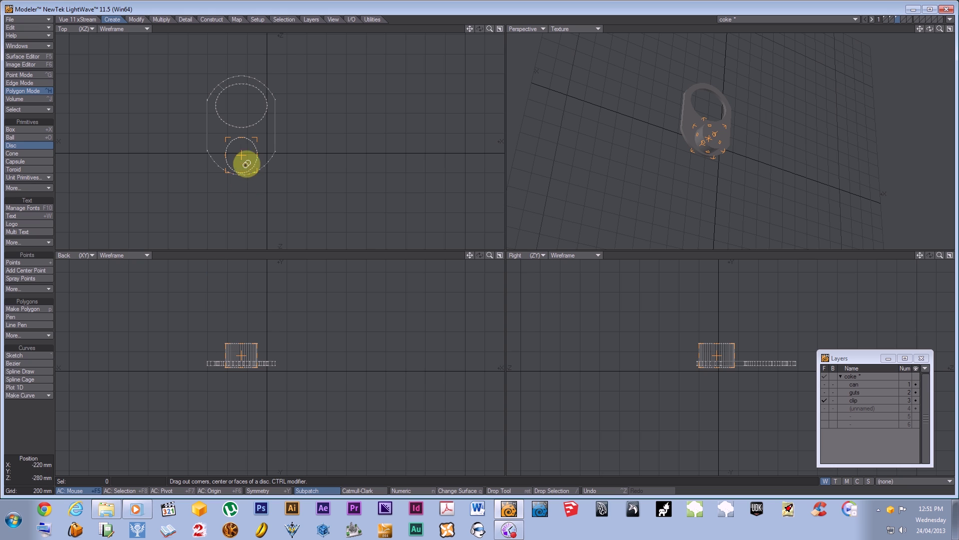
pyautogui.moveTo(242, 154); pyautogui.dragTo(241, 150)
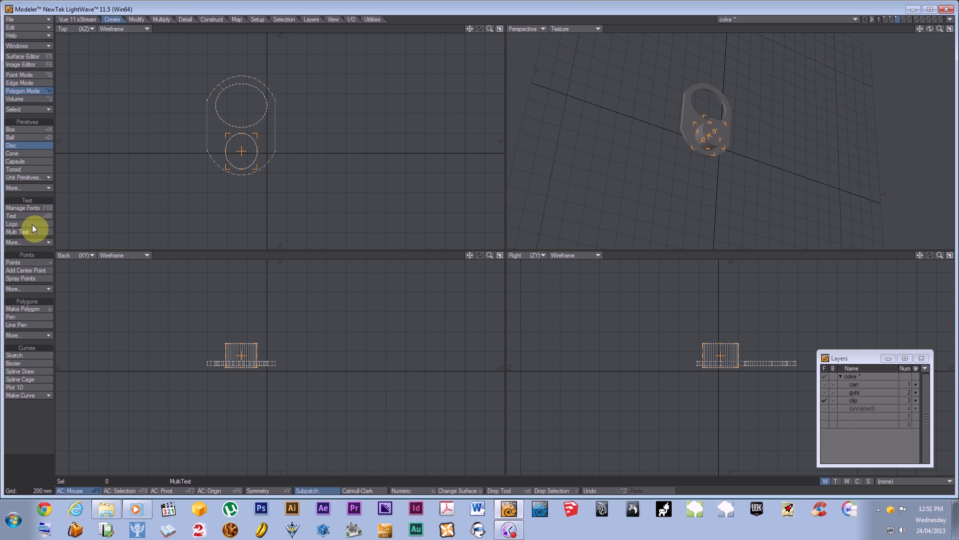
# Step: Select the smaller cylinder's polygons and cut it from the clip with SpBool Subtract to make the second hole
pyautogui.click(209, 20)
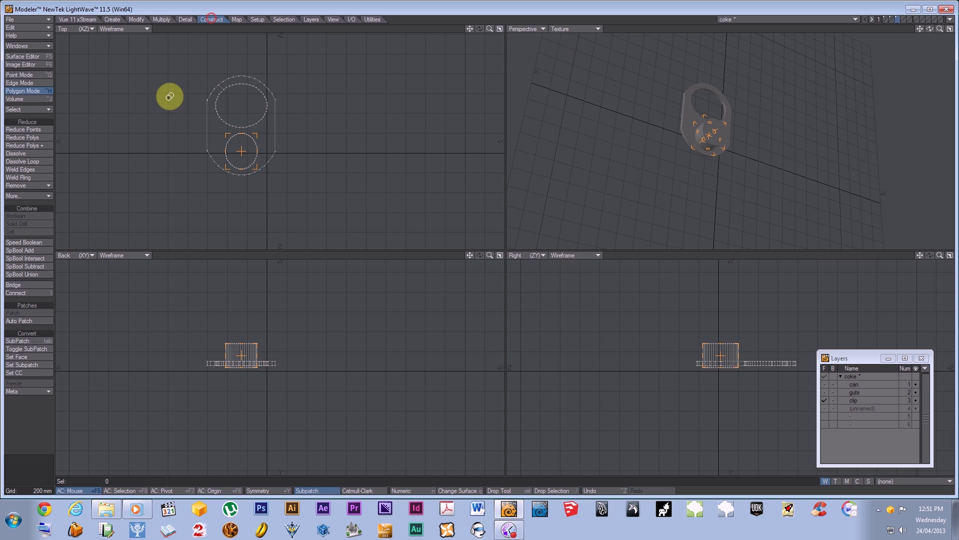
pyautogui.click(35, 269)
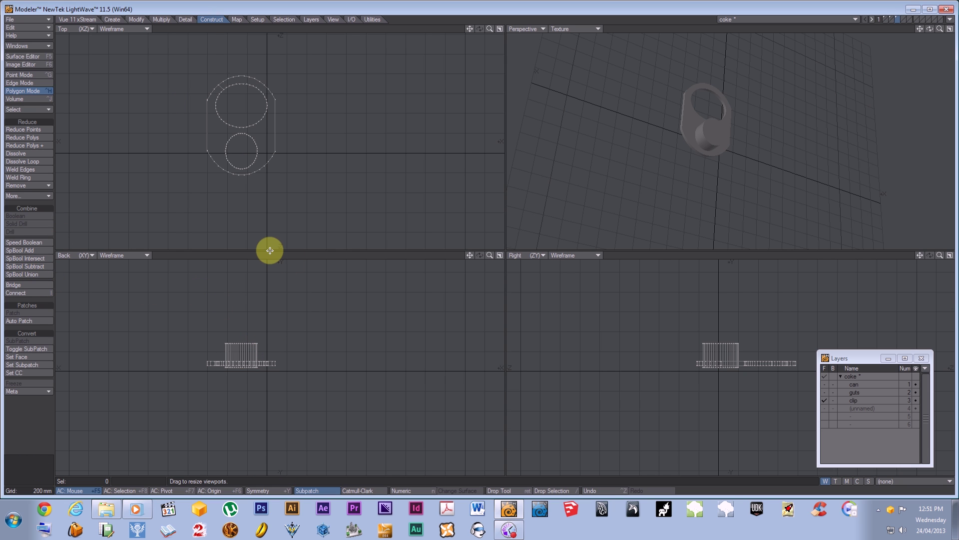
pyautogui.moveTo(241, 171)
pyautogui.mouseDown(button='right')
pyautogui.moveTo(263, 159)
pyautogui.moveTo(252, 135)
pyautogui.moveTo(216, 153)
pyautogui.moveTo(233, 172)
pyautogui.mouseUp(button='right')
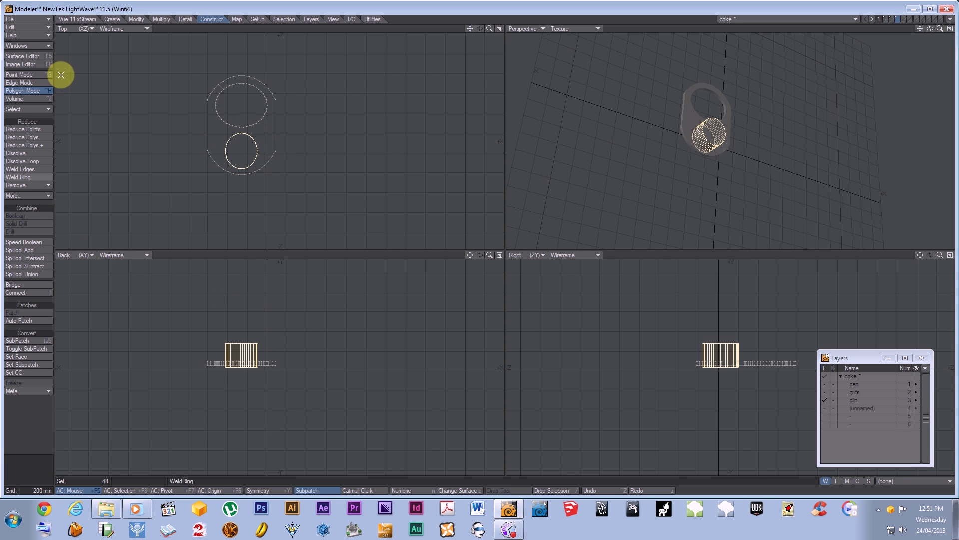
pyautogui.click(32, 268)
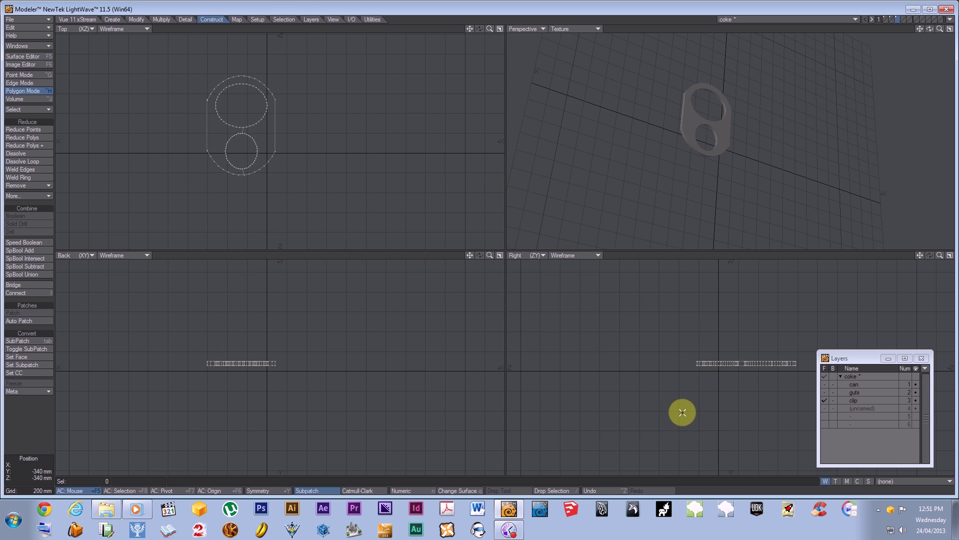
# Step: Rotate the clip in the Right view around its -Z end so its +Z end tilts slightly upward
pyautogui.press('y')
pyautogui.moveTo(697, 364); pyautogui.dragTo(483, 248)
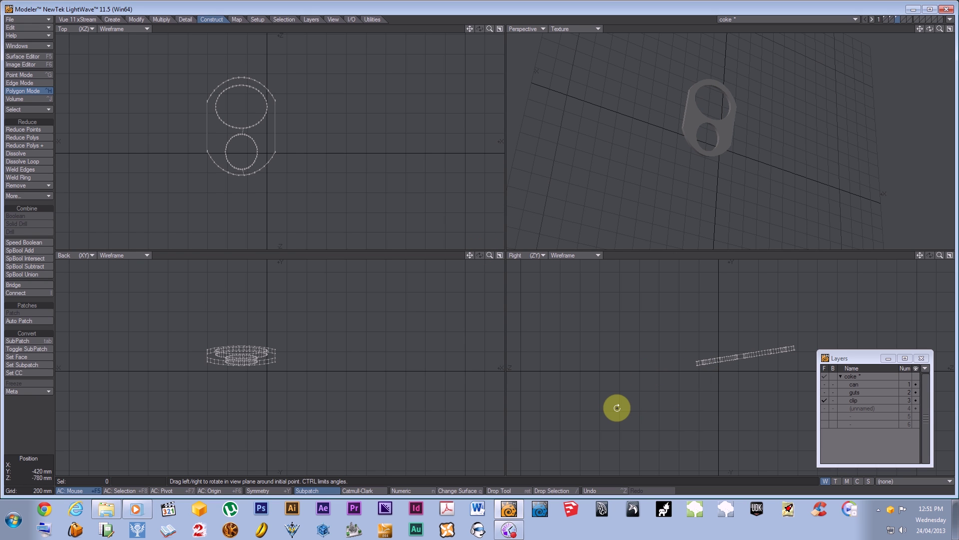
pyautogui.press('Return')
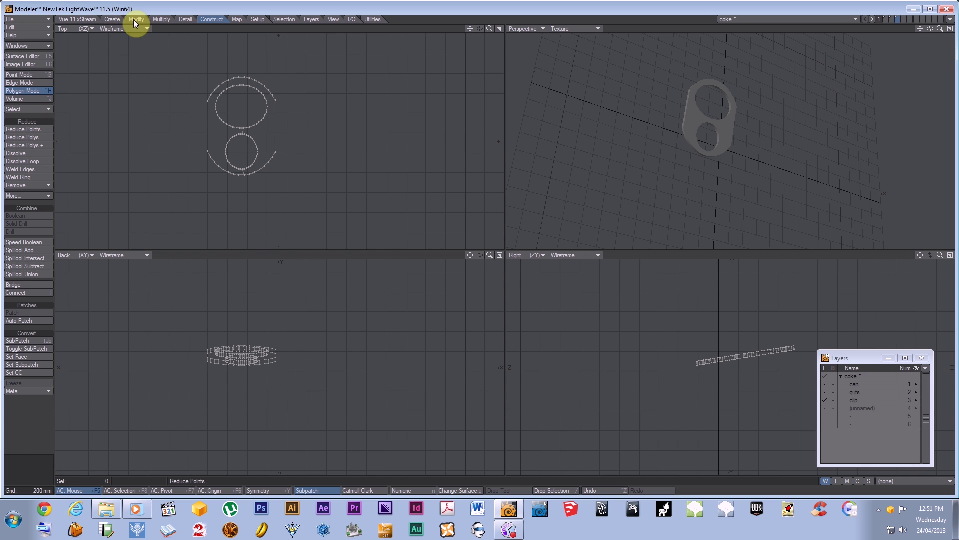
# Step: Create a flat box about 140 mm wide on the clip's +X side and a short, slightly narrower cylinder beside it
pyautogui.click(109, 19)
pyautogui.click(11, 130)
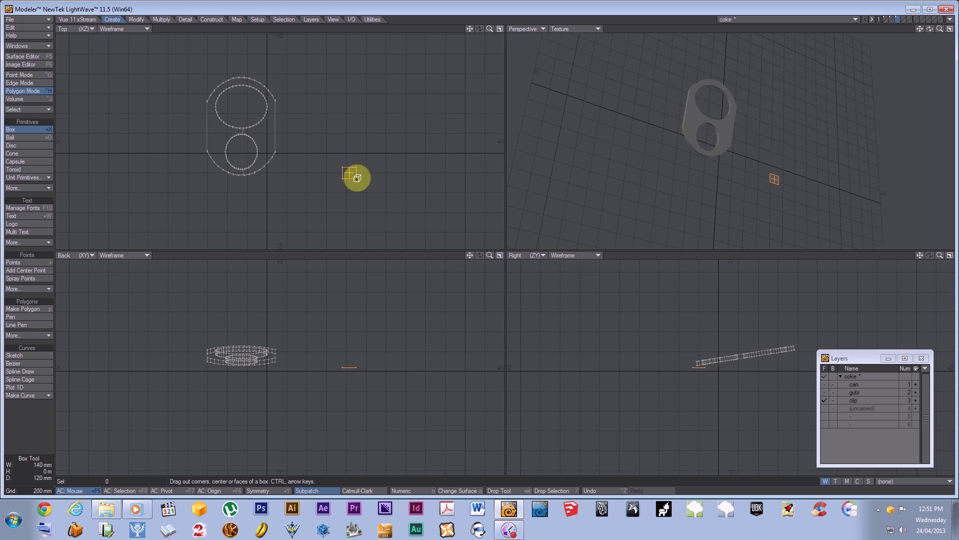
pyautogui.moveTo(359, 352)
pyautogui.mouseDown()
pyautogui.moveTo(358, 384)
pyautogui.moveTo(351, 364)
pyautogui.mouseUp()
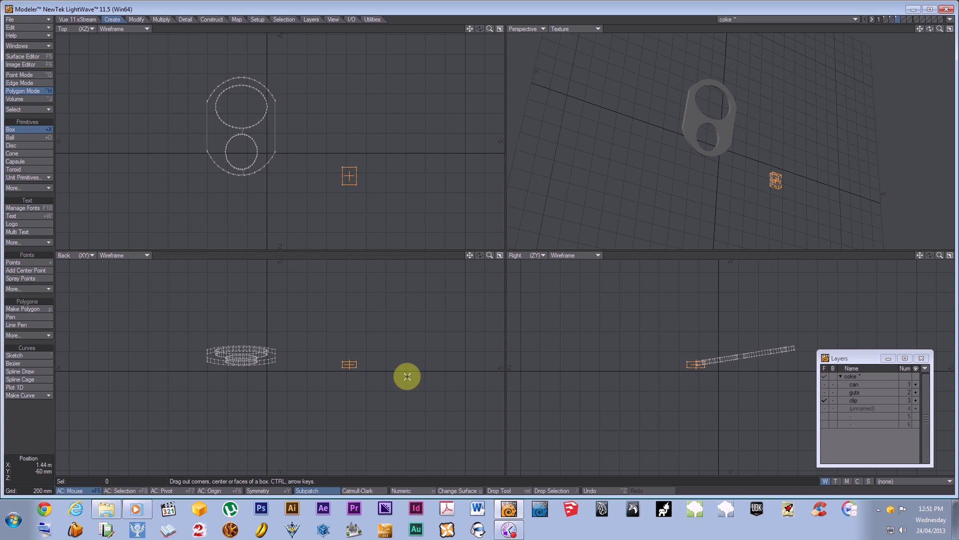
pyautogui.press('space')
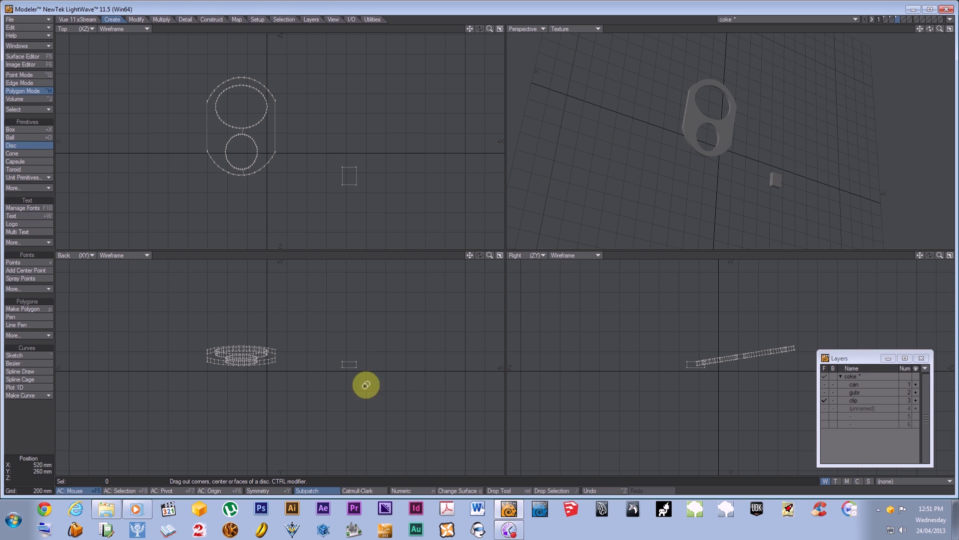
pyautogui.moveTo(387, 185); pyautogui.dragTo(400, 192)
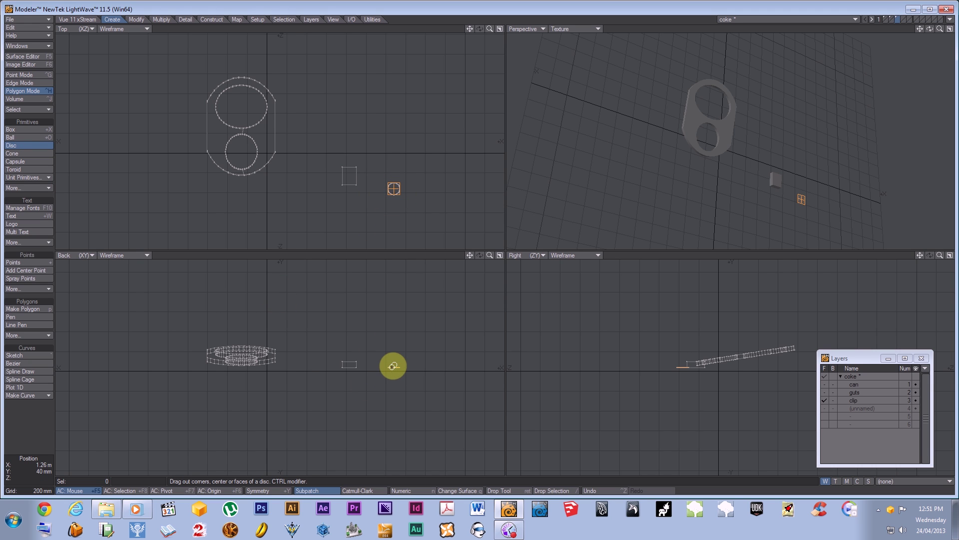
pyautogui.press('space')
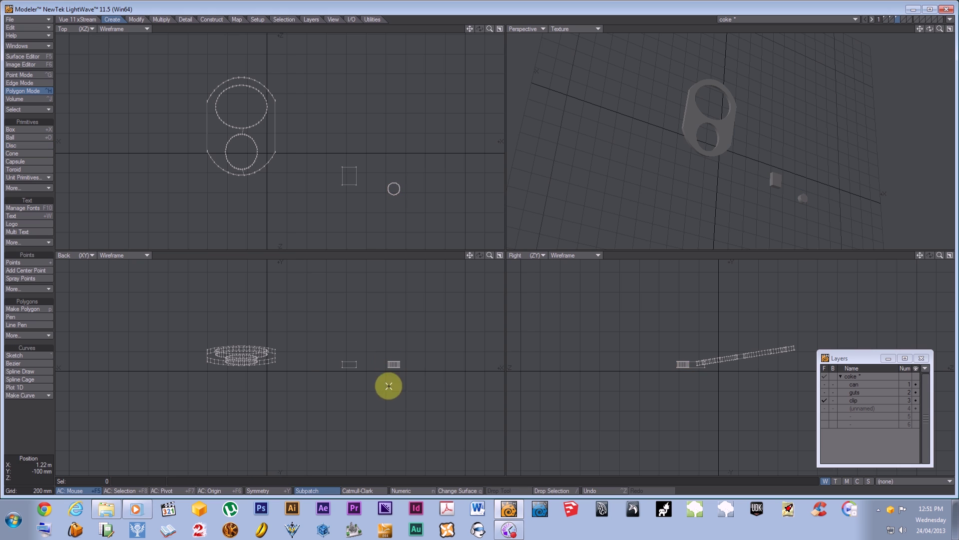
# Step: Select the small cylinder and move it about -440 mm in X and 120 mm in Z onto the box, raising it slightly above it
pyautogui.moveTo(406, 391)
pyautogui.mouseDown(button='right')
pyautogui.moveTo(370, 342)
pyautogui.moveTo(422, 393)
pyautogui.mouseUp(button='right')
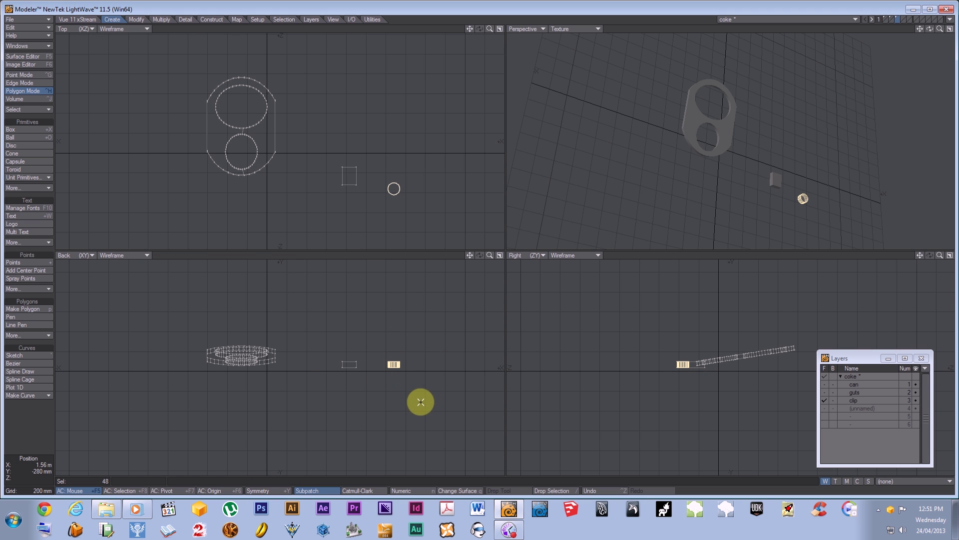
pyautogui.press('t')
pyautogui.moveTo(395, 189); pyautogui.dragTo(354, 181)
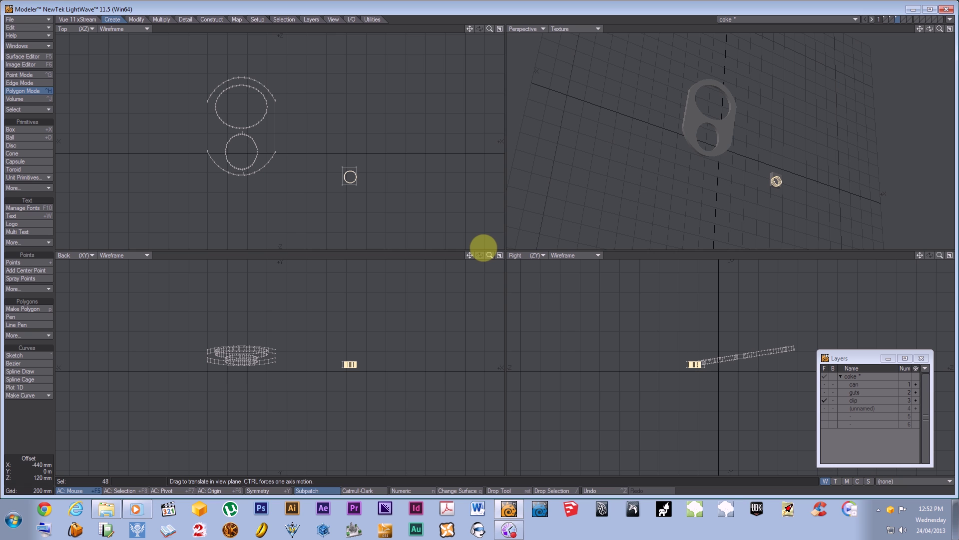
pyautogui.press('.')
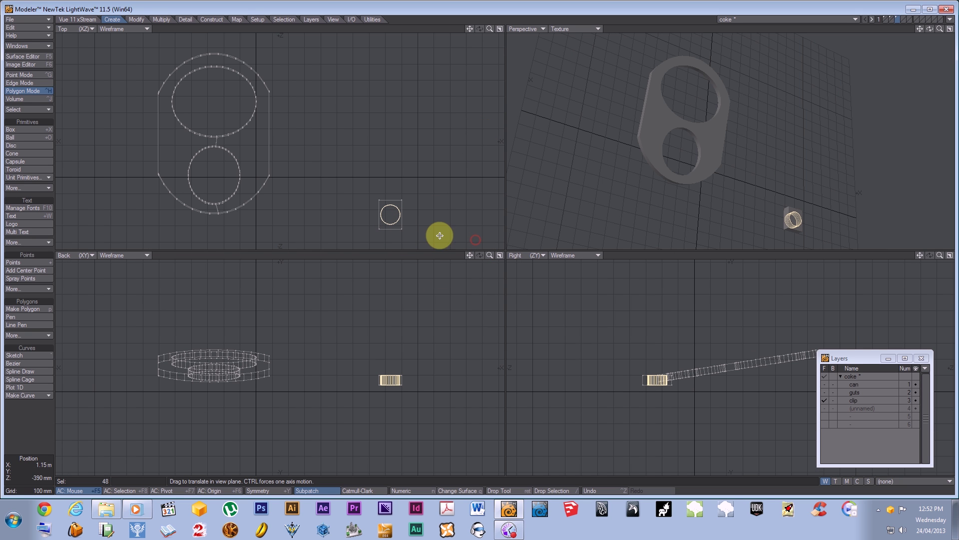
pyautogui.press('Return')
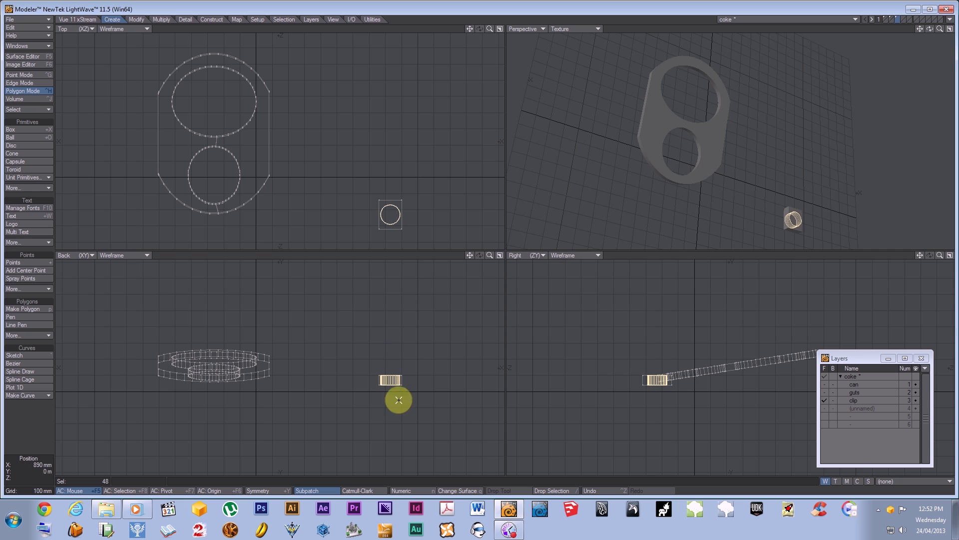
pyautogui.press('t')
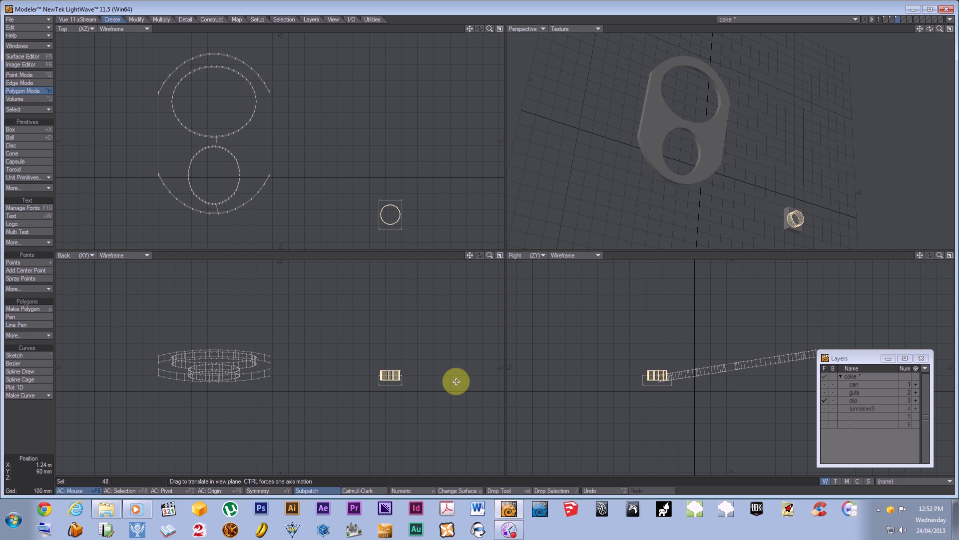
# Step: Select both the box and the cylinder and move them into the clip's smaller hole, centred in X near its -Z edge
pyautogui.keyDown('alt'); pyautogui.moveTo(771, 186); pyautogui.dragTo(712, 202); pyautogui.keyUp('alt')
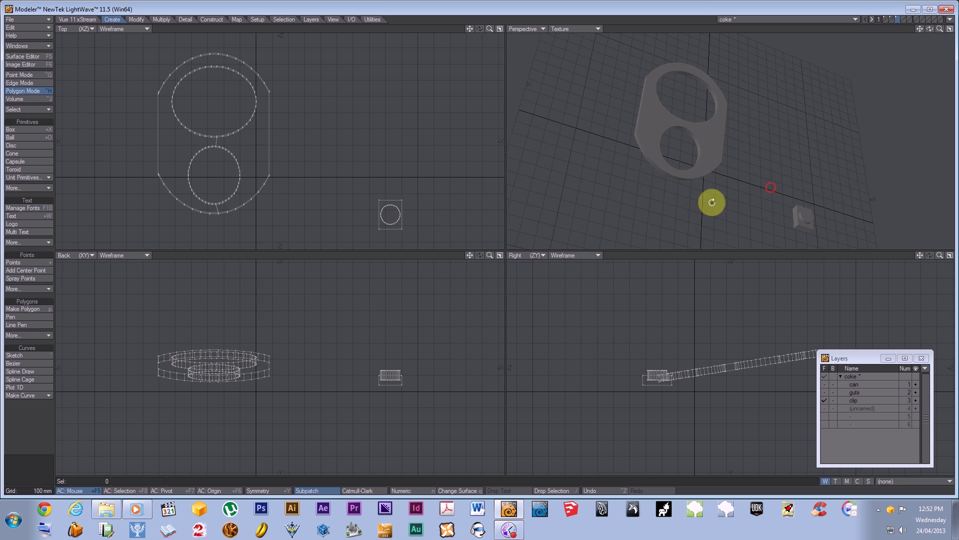
pyautogui.moveTo(402, 244)
pyautogui.mouseDown(button='right')
pyautogui.moveTo(352, 169)
pyautogui.moveTo(373, 240)
pyautogui.mouseUp(button='right')
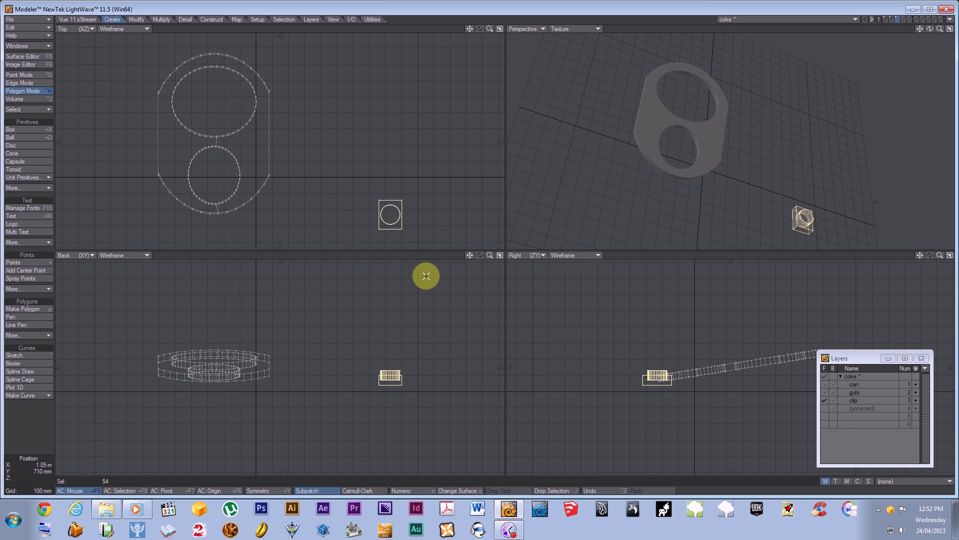
pyautogui.press('t')
pyautogui.moveTo(391, 216); pyautogui.dragTo(213, 189)
pyautogui.moveTo(483, 247); pyautogui.dragTo(484, 250)
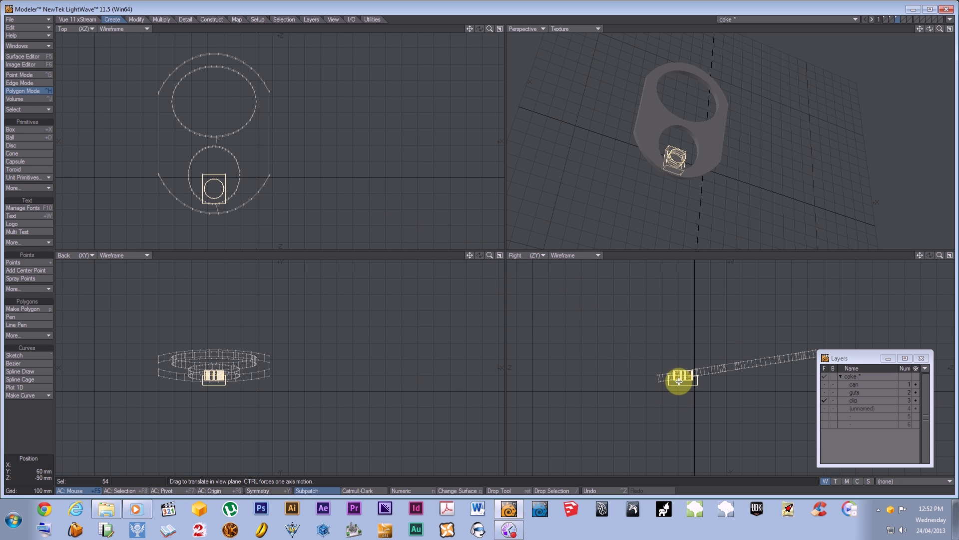
pyautogui.moveTo(679, 380); pyautogui.dragTo(679, 379)
pyautogui.keyDown('alt'); pyautogui.moveTo(595, 190); pyautogui.dragTo(704, 176); pyautogui.keyUp('alt')
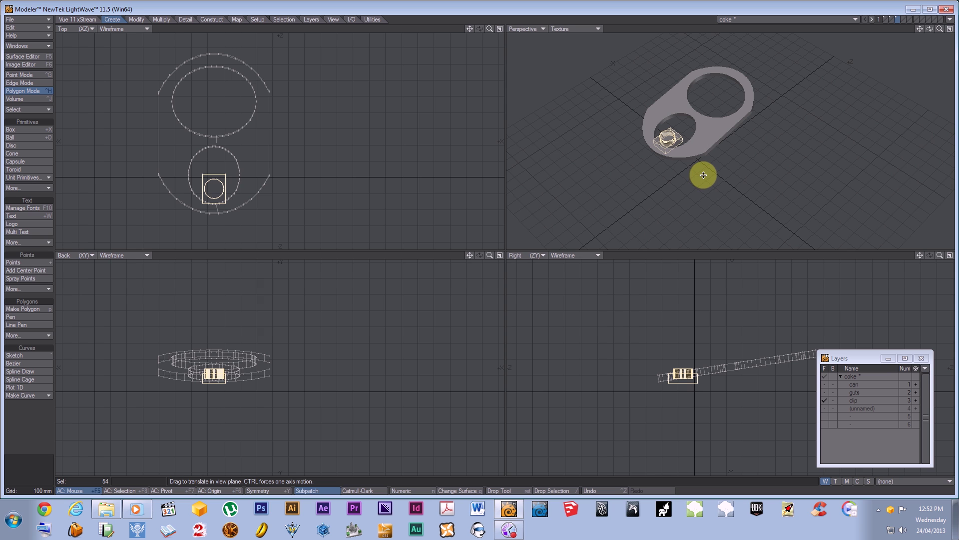
pyautogui.click(703, 174)
pyautogui.keyDown('alt'); pyautogui.moveTo(696, 167); pyautogui.dragTo(730, 198); pyautogui.keyUp('alt')
pyautogui.hotkey('ctrl', 'z')
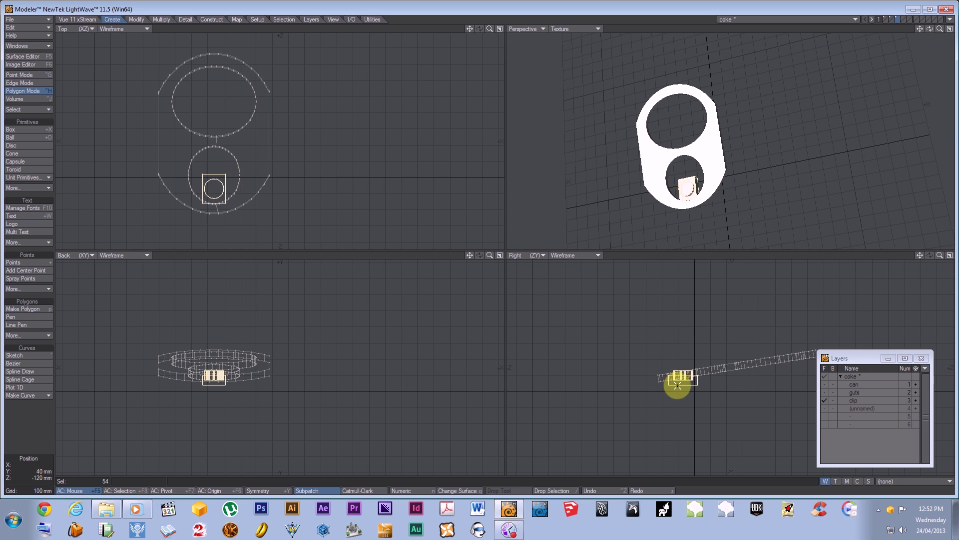
# Step: Try to shift the box and cylinder about -10 mm in Z inside the clip's smaller hole
pyautogui.press('t')
pyautogui.moveTo(682, 383); pyautogui.dragTo(680, 380)
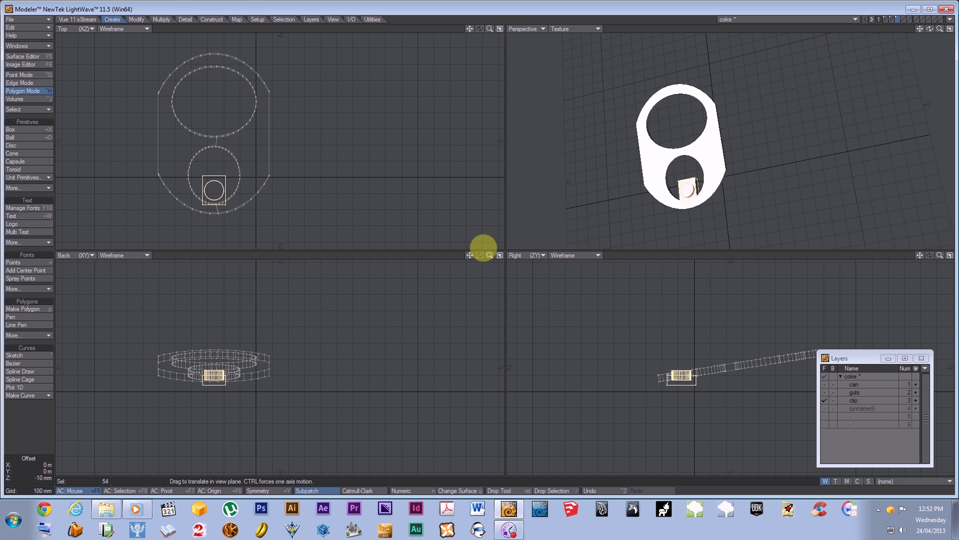
pyautogui.click(682, 383)
pyautogui.press('Return')
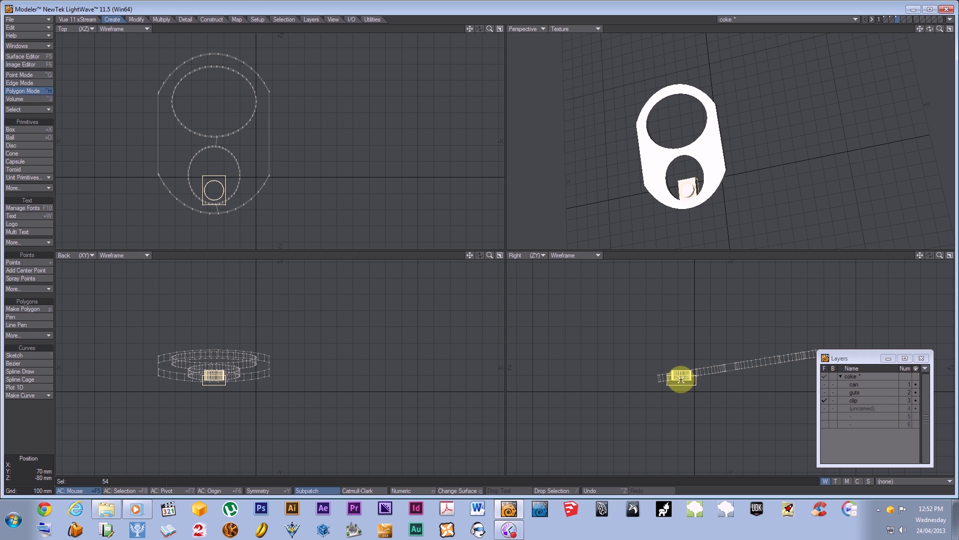
pyautogui.press('/')
pyautogui.moveTo(682, 193)
pyautogui.keyDown('alt'); pyautogui.mouseDown()
pyautogui.moveTo(704, 180)
pyautogui.moveTo(706, 188)
pyautogui.mouseUp(); pyautogui.keyUp('alt')
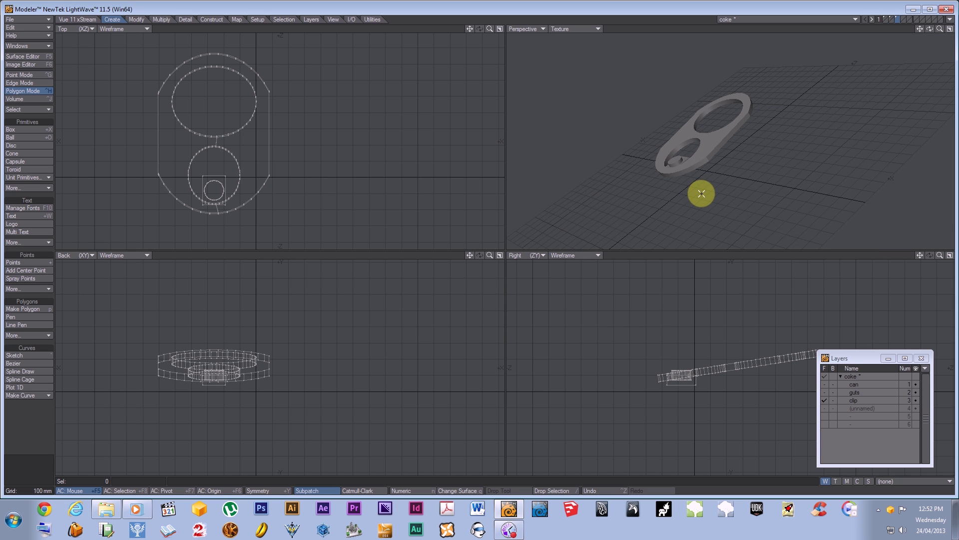
pyautogui.hotkey('ctrl', 'z')
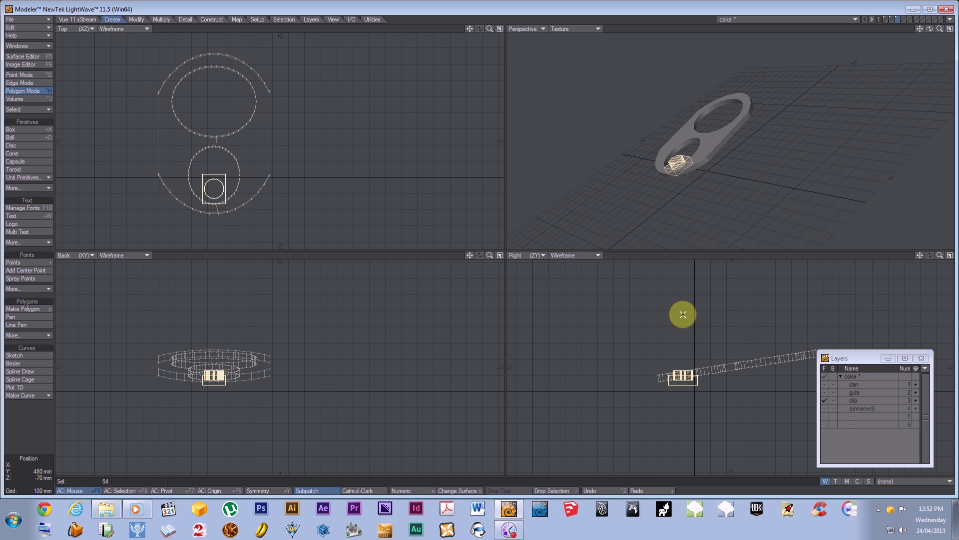
# Step: Select the whole clip with its box and cylinder, and show all layers of the coke object together
pyautogui.moveTo(705, 175)
pyautogui.mouseDown()
pyautogui.moveTo(710, 200)
pyautogui.moveTo(651, 204)
pyautogui.moveTo(703, 156)
pyautogui.moveTo(753, 154)
pyautogui.moveTo(796, 182)
pyautogui.moveTo(698, 189)
pyautogui.moveTo(773, 174)
pyautogui.moveTo(606, 169)
pyautogui.moveTo(686, 168)
pyautogui.moveTo(726, 214)
pyautogui.mouseUp()
pyautogui.moveTo(227, 405)
pyautogui.mouseDown(button='right')
pyautogui.moveTo(336, 345)
pyautogui.moveTo(133, 400)
pyautogui.moveTo(352, 437)
pyautogui.mouseUp(button='right')
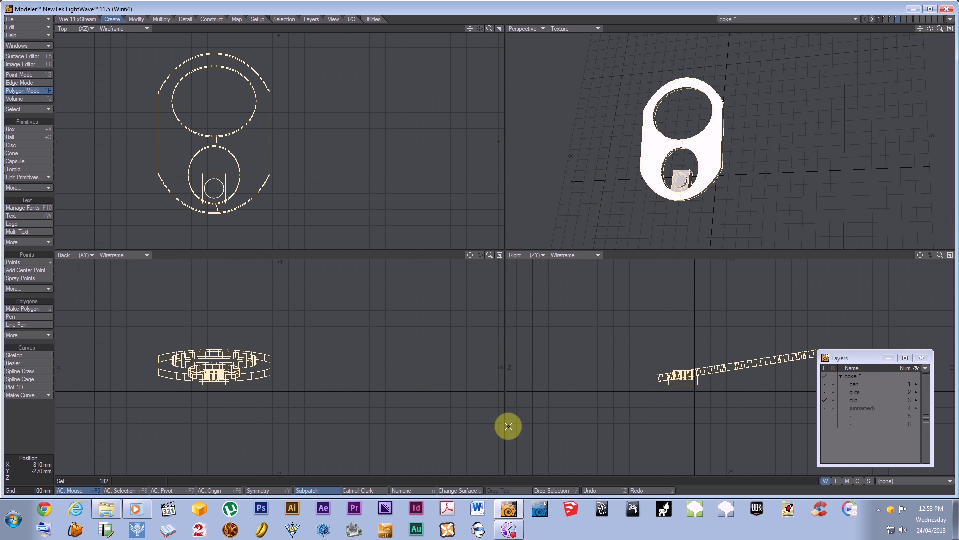
pyautogui.click(825, 376)
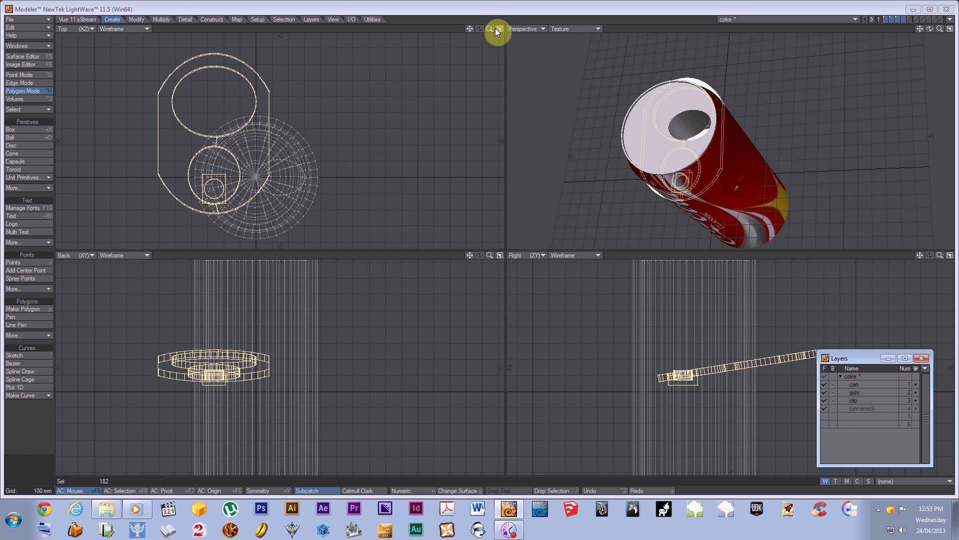
pyautogui.press('a')
pyautogui.moveTo(484, 248); pyautogui.dragTo(476, 240)
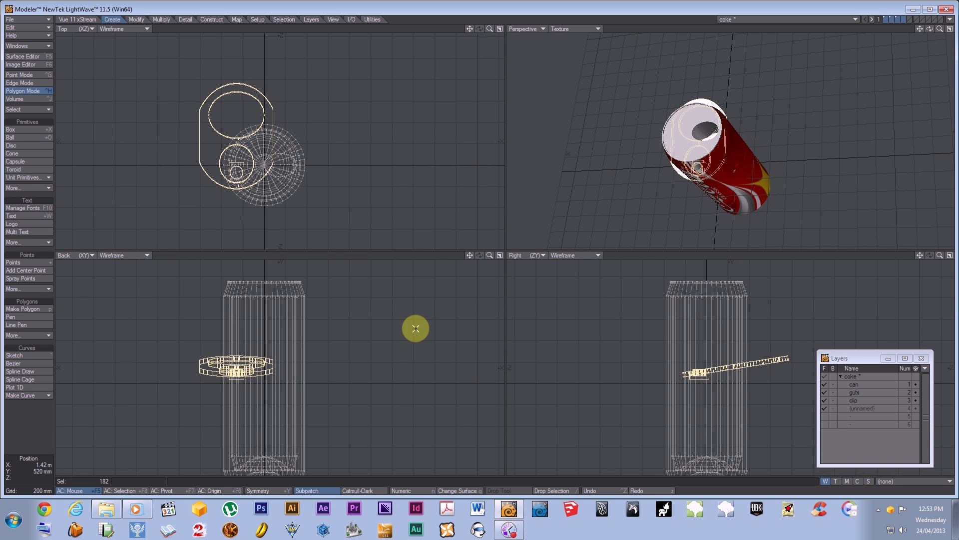
# Step: Rotate the selected clip about 90° in the Top view so its larger hole points towards -X
pyautogui.press('z')
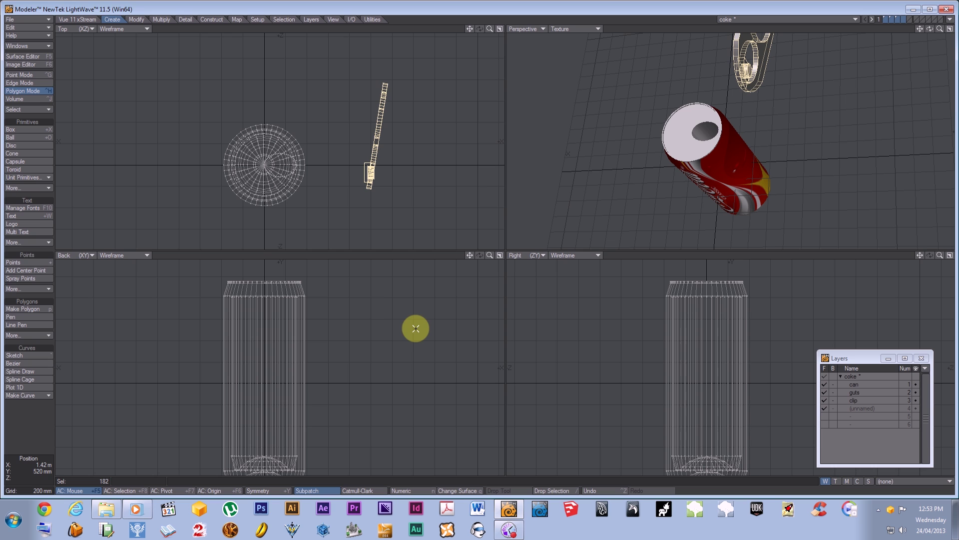
pyautogui.hotkey('ctrl', 'z')
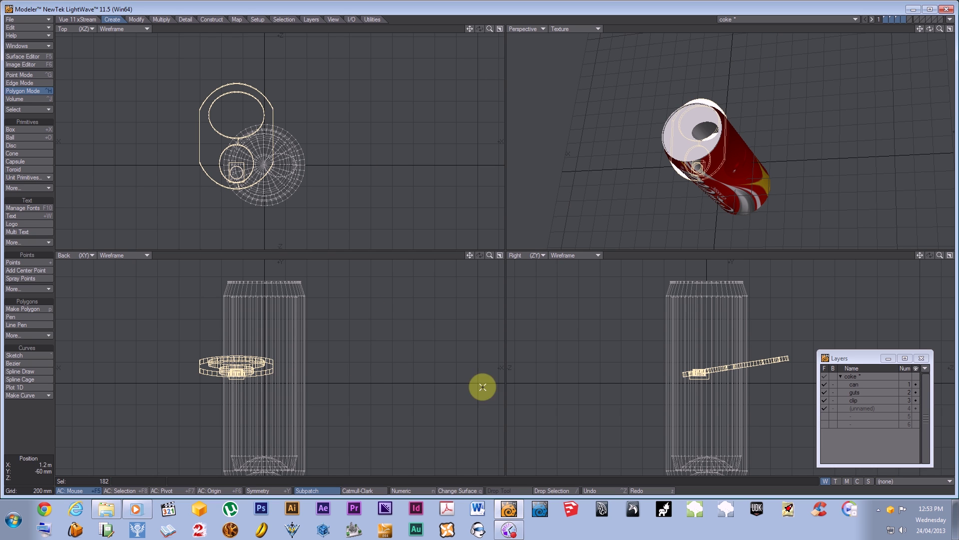
pyautogui.press('y')
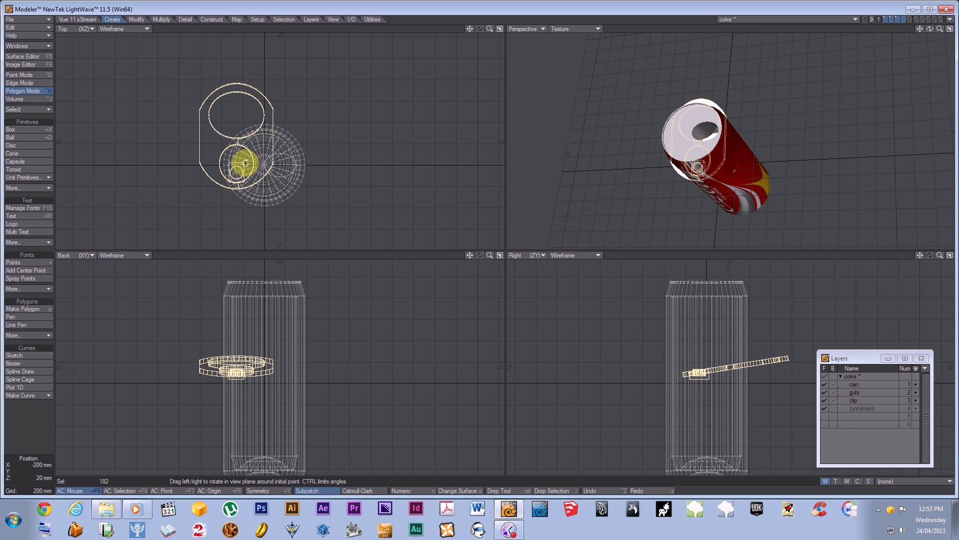
pyautogui.moveTo(235, 173); pyautogui.dragTo(483, 249)
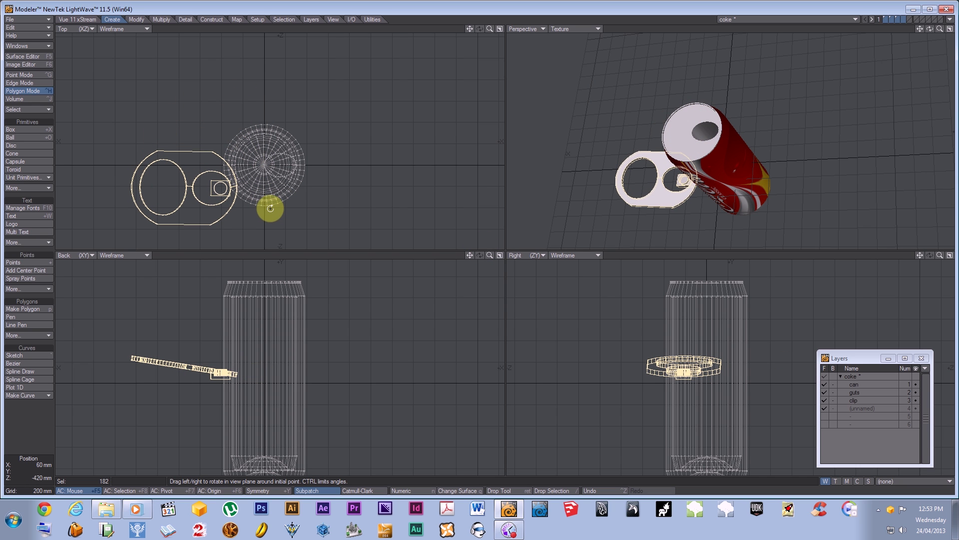
# Step: Scale the clip down to fit inside the can's top and move it up from mid-height onto the lid
pyautogui.hotkey('shift', 'h')
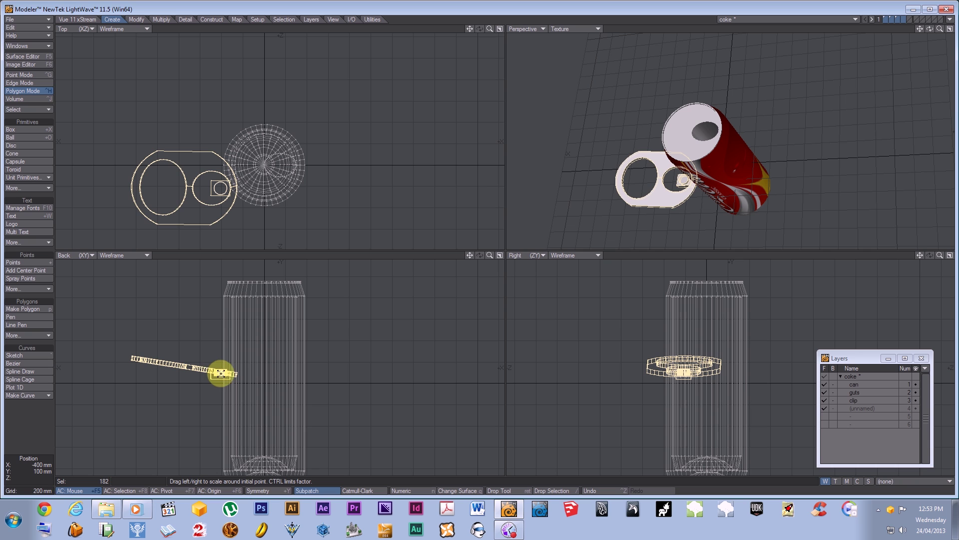
pyautogui.moveTo(220, 186); pyautogui.dragTo(483, 247)
pyautogui.moveTo(225, 188); pyautogui.dragTo(483, 248)
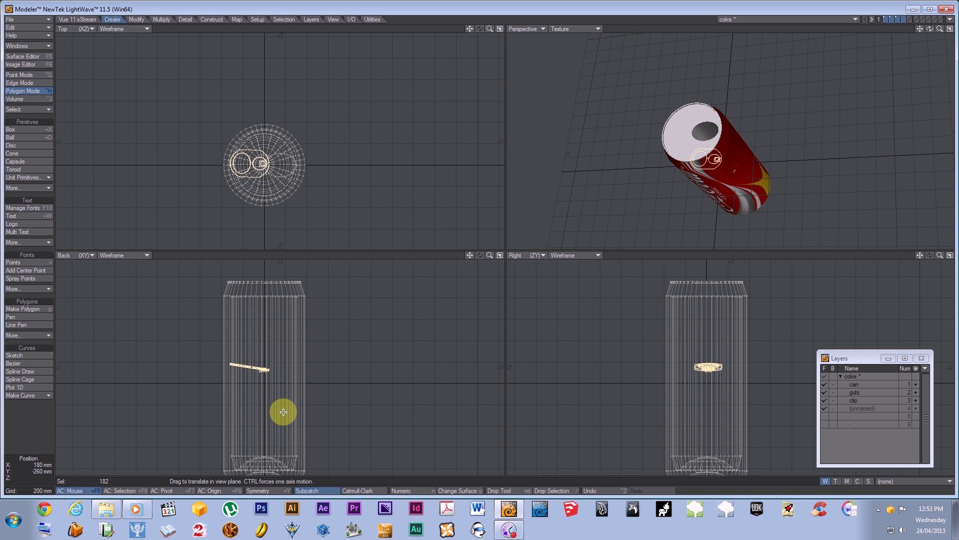
pyautogui.moveTo(283, 412); pyautogui.dragTo(483, 247)
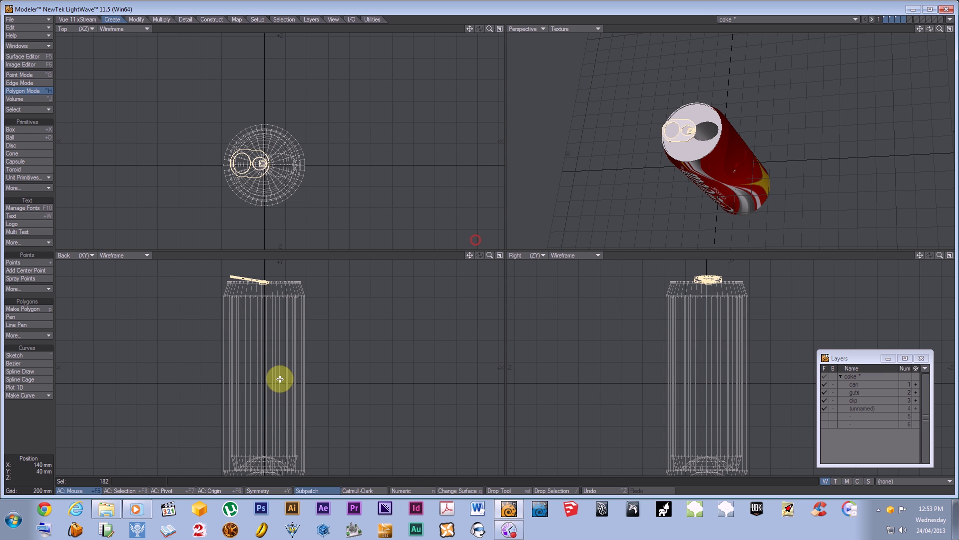
# Step: Scale the clip down to 88% and slightly further, and centre its rivet on the can's axis in the Top view
pyautogui.keyDown('alt'); pyautogui.moveTo(625, 230); pyautogui.dragTo(645, 94); pyautogui.keyUp('alt')
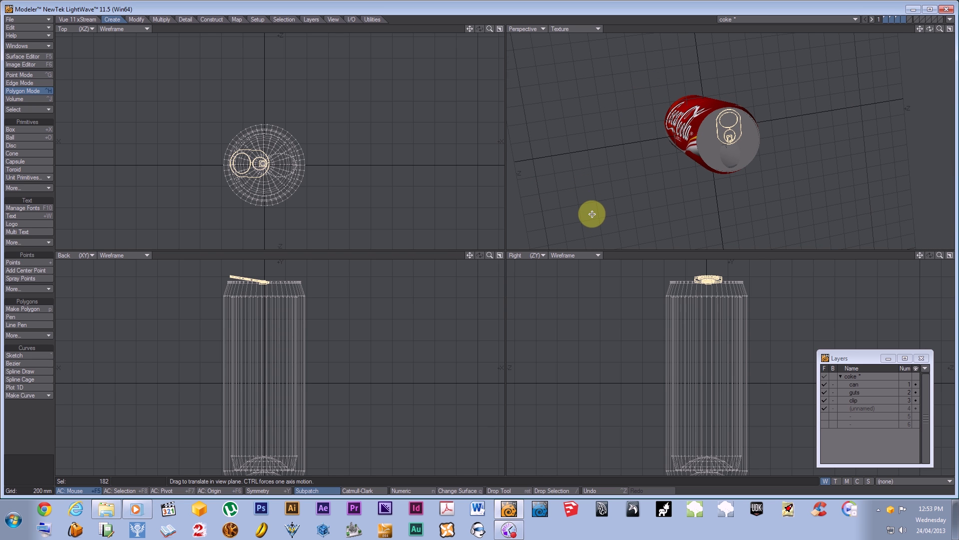
pyautogui.keyDown('alt'); pyautogui.moveTo(715, 167); pyautogui.dragTo(703, 143); pyautogui.keyUp('alt')
pyautogui.hotkey('shift', 'h')
pyautogui.moveTo(267, 164); pyautogui.dragTo(263, 164)
pyautogui.moveTo(483, 247); pyautogui.dragTo(481, 247)
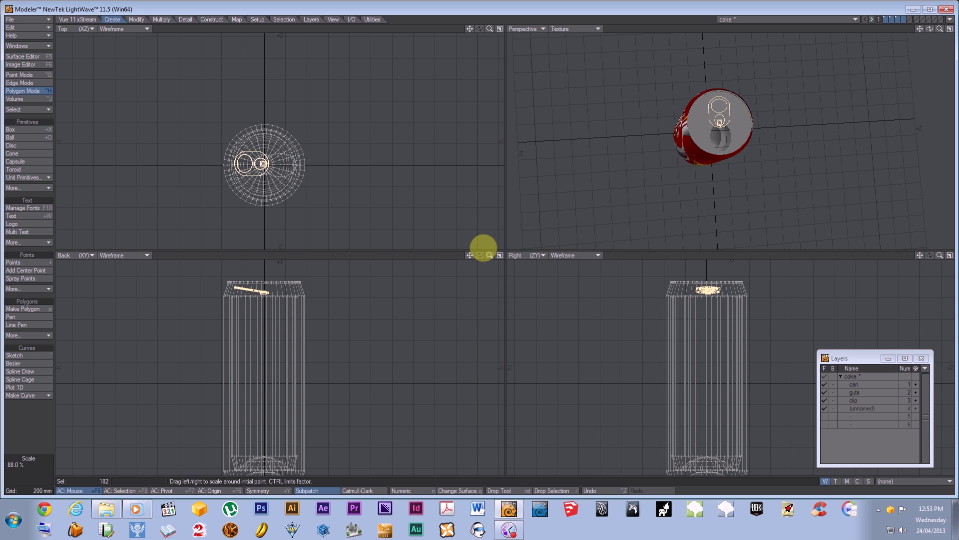
pyautogui.press('a')
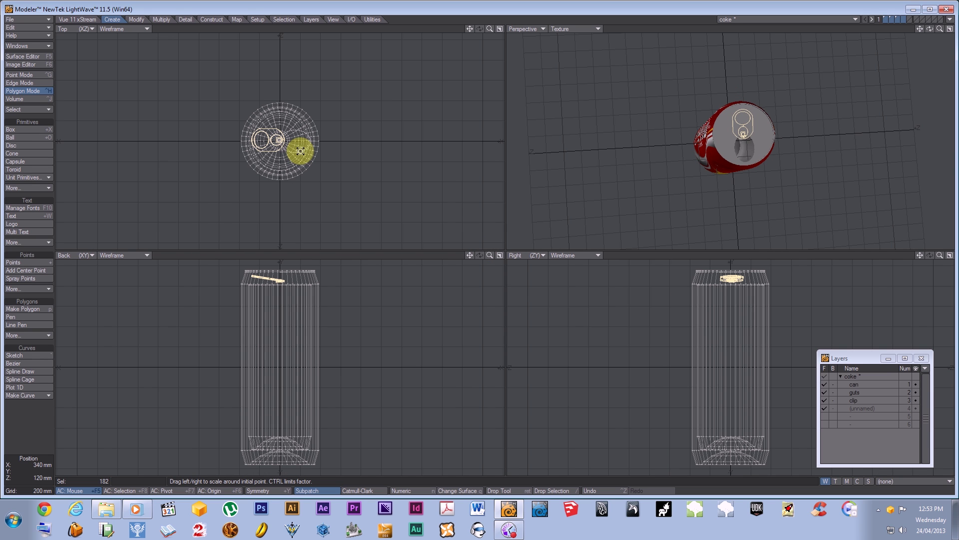
pyautogui.scroll(5, 300, 151)
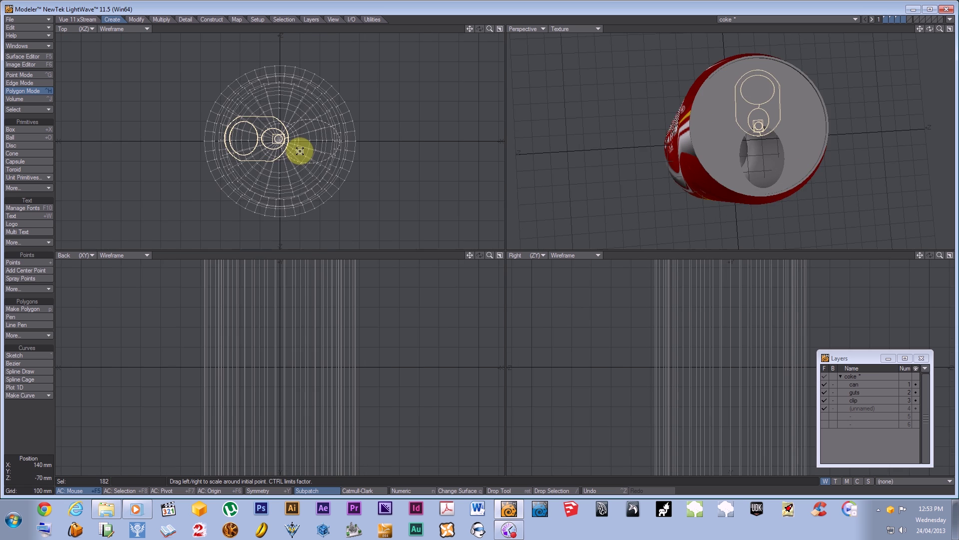
pyautogui.moveTo(279, 141); pyautogui.dragTo(476, 240)
pyautogui.moveTo(279, 140); pyautogui.dragTo(484, 248)
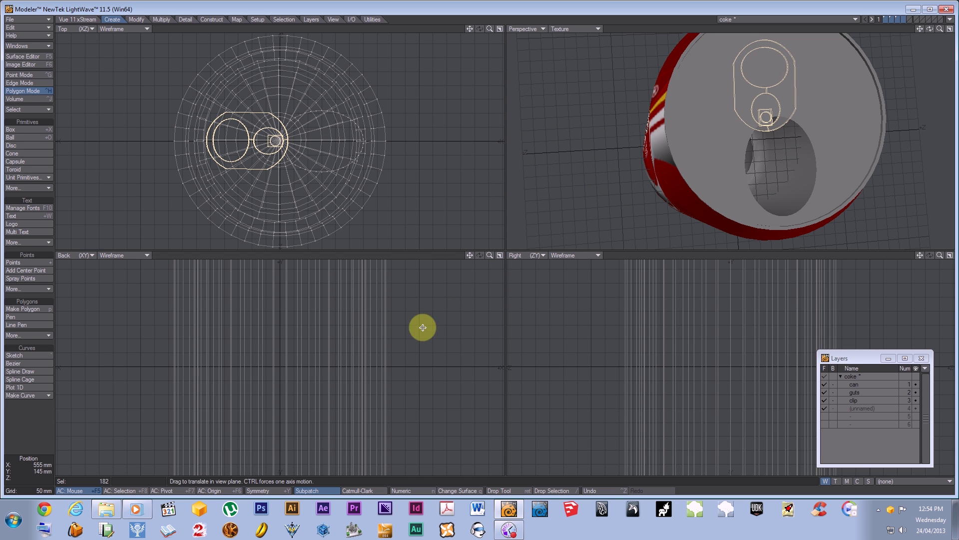
# Step: Raise the clip in Y so its rivet rests on the can's lid, and drop the selection
pyautogui.keyDown('alt'); pyautogui.moveTo(368, 321); pyautogui.dragTo(354, 428); pyautogui.keyUp('alt')
pyautogui.keyDown('alt'); pyautogui.moveTo(331, 365); pyautogui.dragTo(360, 485); pyautogui.keyUp('alt')
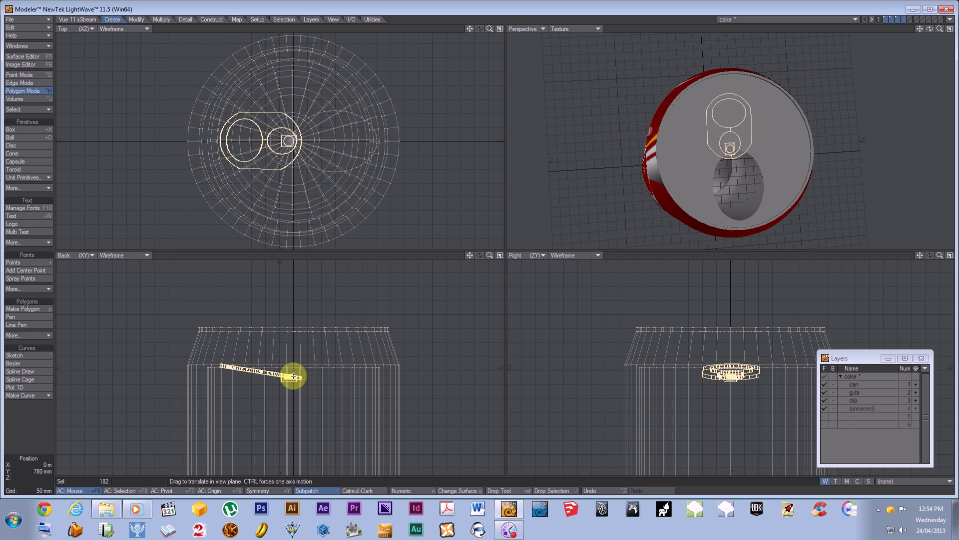
pyautogui.moveTo(292, 378); pyautogui.dragTo(475, 239)
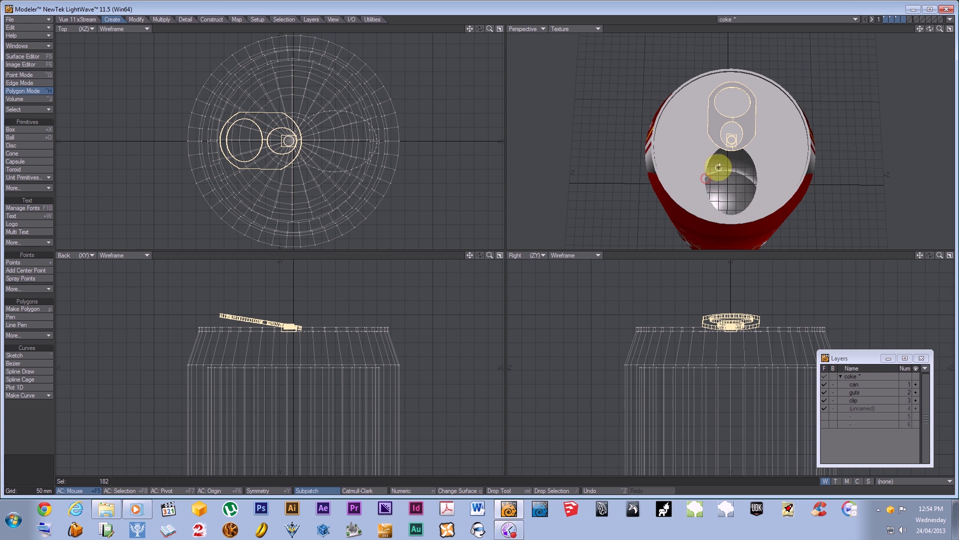
pyautogui.press(',')
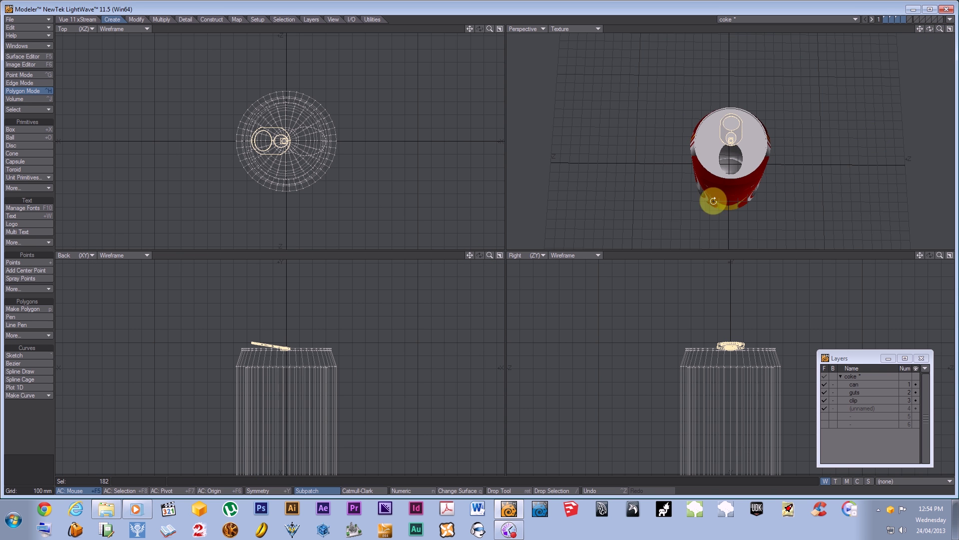
pyautogui.keyDown('alt'); pyautogui.moveTo(711, 200); pyautogui.dragTo(728, 122); pyautogui.keyUp('alt')
pyautogui.moveTo(740, 195)
pyautogui.keyDown('alt'); pyautogui.mouseDown()
pyautogui.moveTo(749, 221)
pyautogui.moveTo(743, 155)
pyautogui.moveTo(708, 147)
pyautogui.moveTo(731, 200)
pyautogui.moveTo(744, 200)
pyautogui.mouseUp(); pyautogui.keyUp('alt')
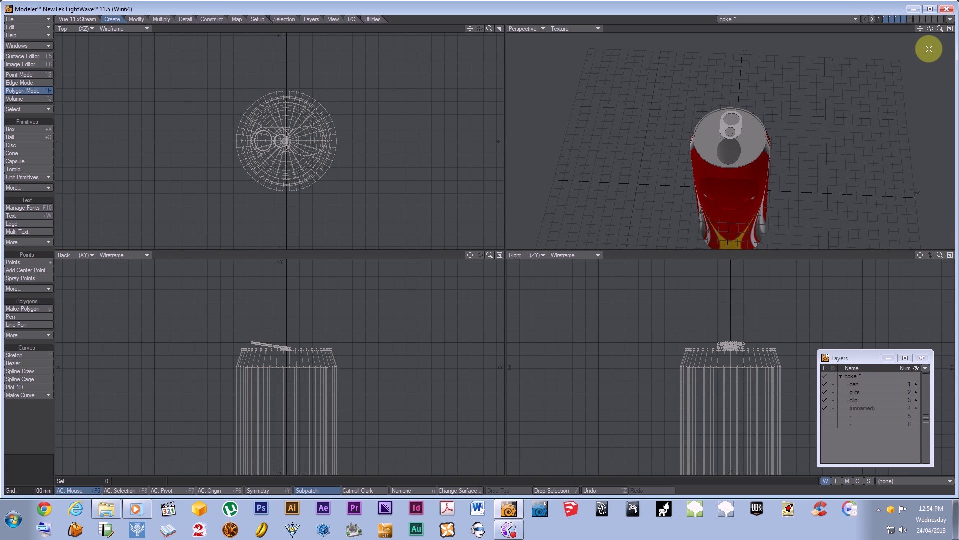
# Step: Isolate the guts layer, move its cylinder slightly up in Y, and show all the object's layers again
pyautogui.moveTo(940, 29); pyautogui.dragTo(500, 240)
pyautogui.keyDown('alt'); pyautogui.moveTo(771, 154); pyautogui.dragTo(741, 215); pyautogui.keyUp('alt')
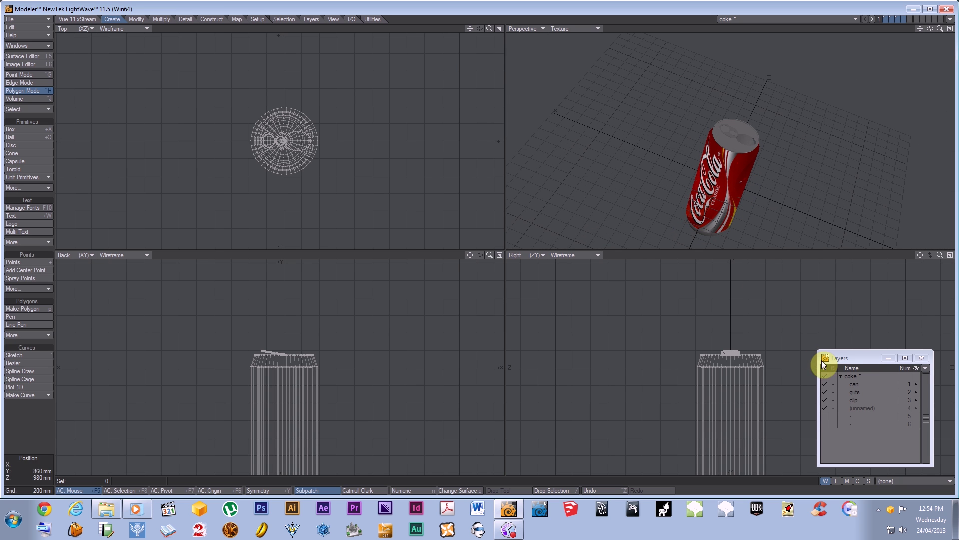
pyautogui.click(826, 392)
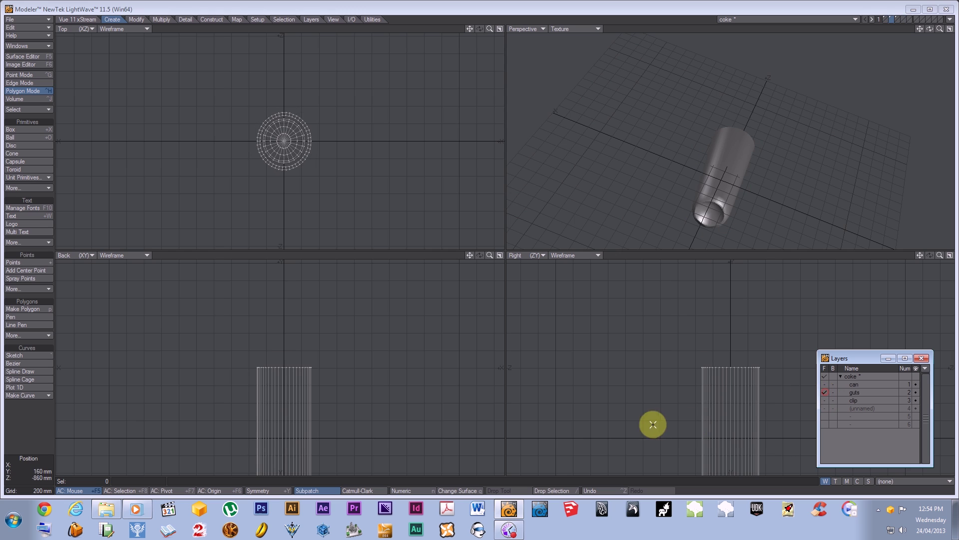
pyautogui.moveTo(290, 442); pyautogui.dragTo(290, 439)
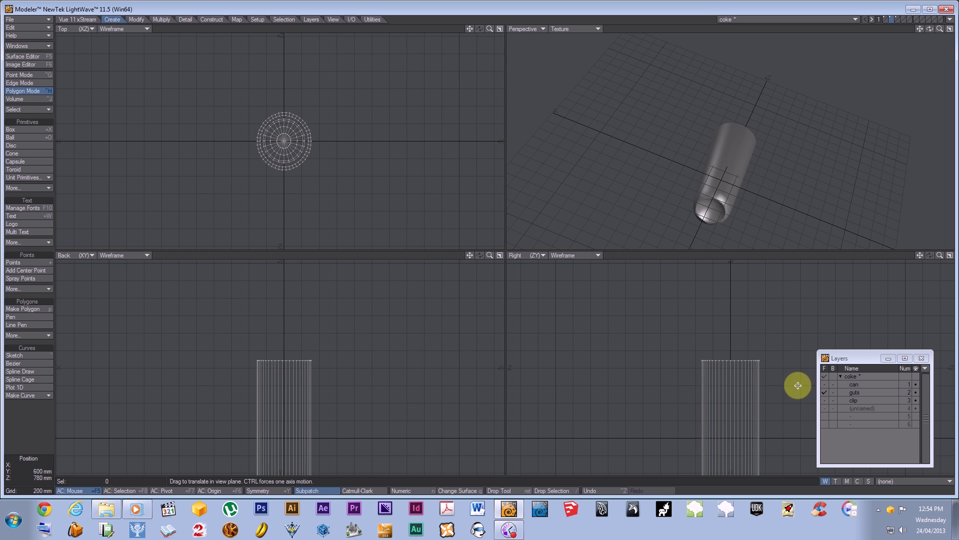
pyautogui.click(826, 377)
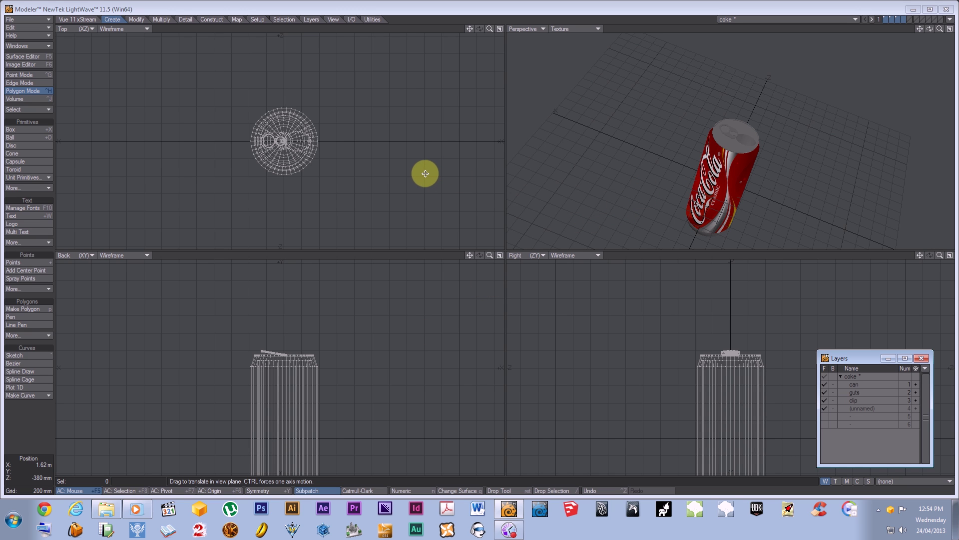
# Step: Send the can object to Layout and show a Perspective view and a Camera View side by side
pyautogui.click(951, 20)
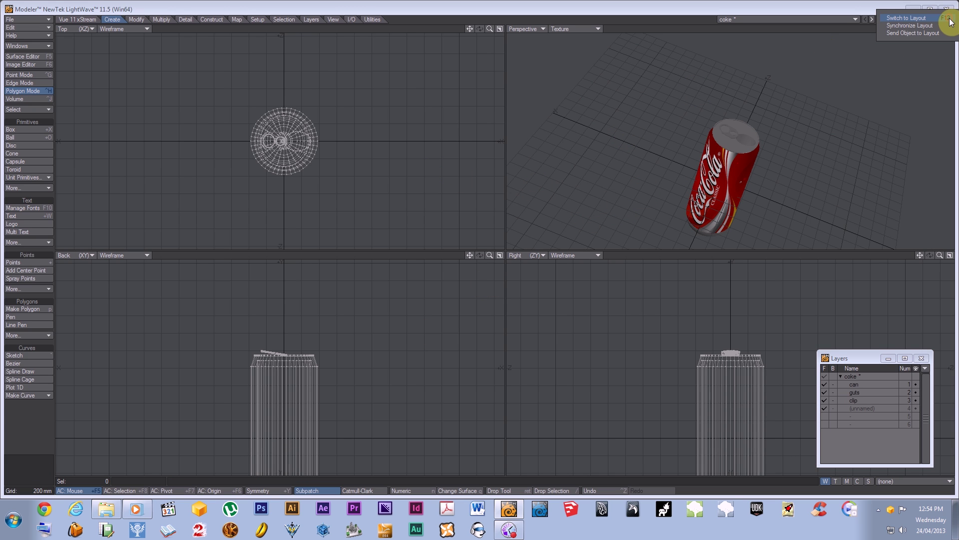
pyautogui.click(916, 33)
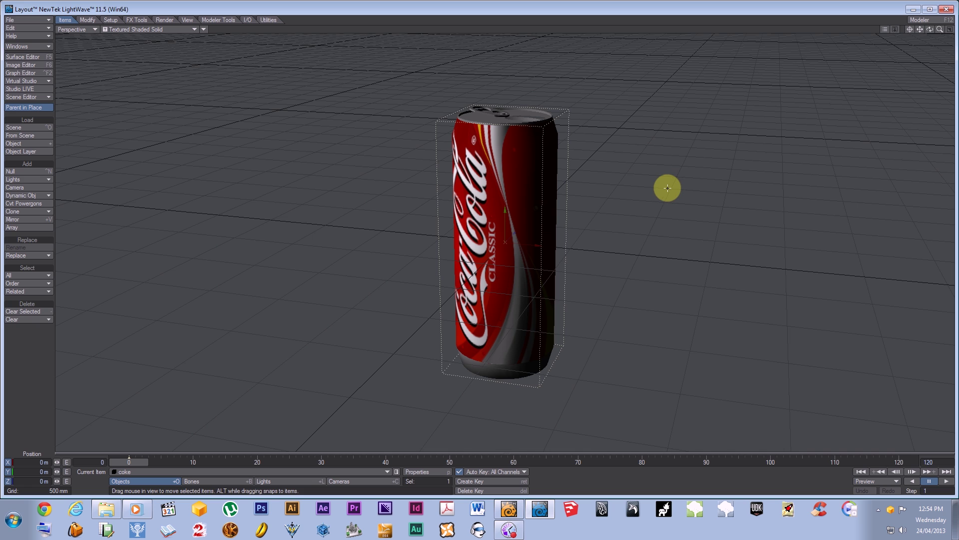
pyautogui.click(188, 19)
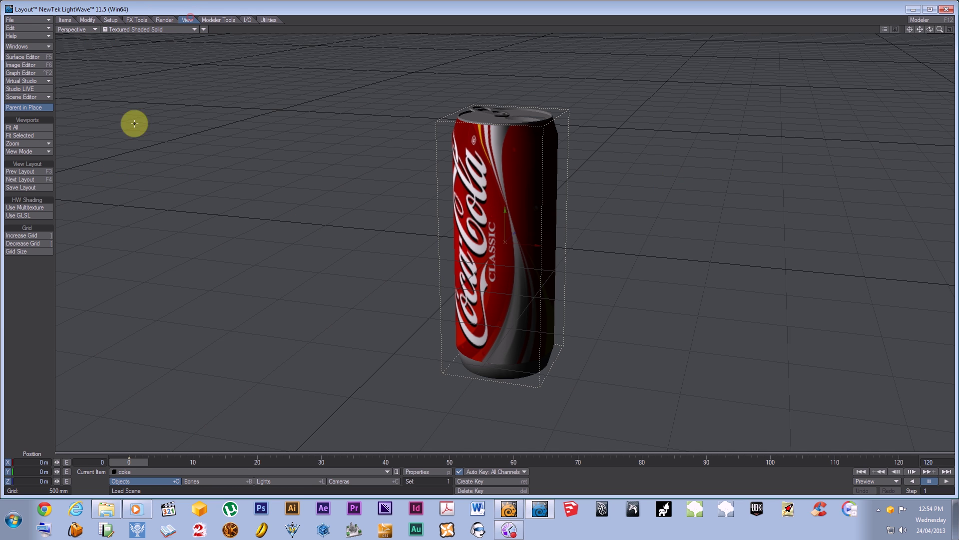
pyautogui.click(37, 179)
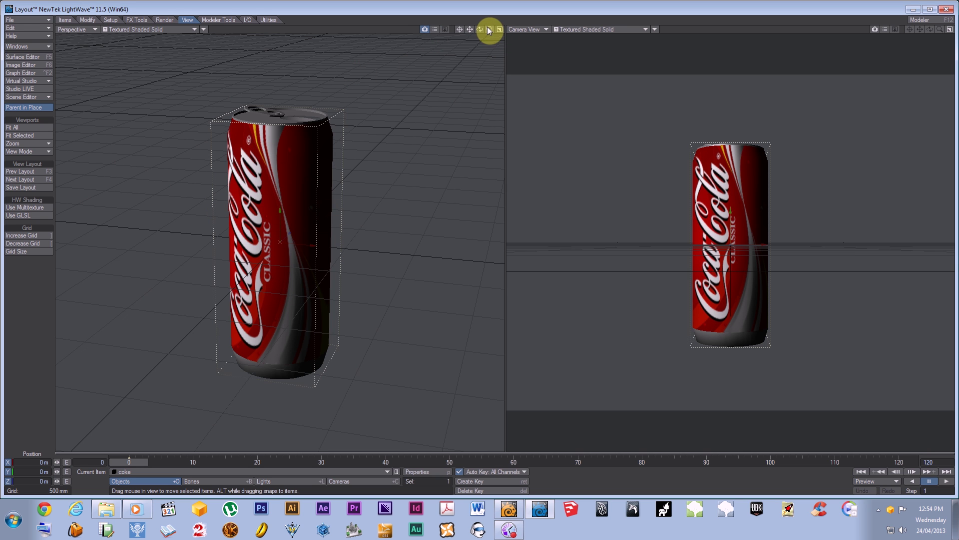
# Step: Select the camera, move it closer to the can at about Z -3.9 m, and raise it to about Y 1.42 m
pyautogui.moveTo(490, 30); pyautogui.dragTo(481, 247)
pyautogui.click(173, 346)
pyautogui.moveTo(173, 345); pyautogui.dragTo(485, 247)
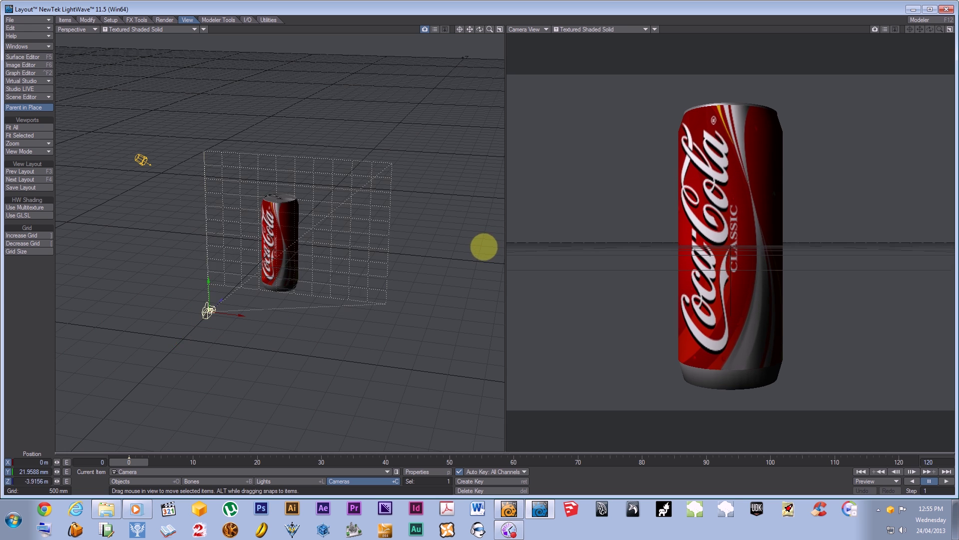
pyautogui.press('y')
pyautogui.press('t')
pyautogui.moveTo(206, 283); pyautogui.dragTo(475, 239)
# Step: Rotate the camera to heading 13.30° and pitch 17.10°, and raise it to about Y 1.58 m
pyautogui.press('y')
pyautogui.moveTo(247, 223); pyautogui.dragTo(260, 290)
pyautogui.press('t')
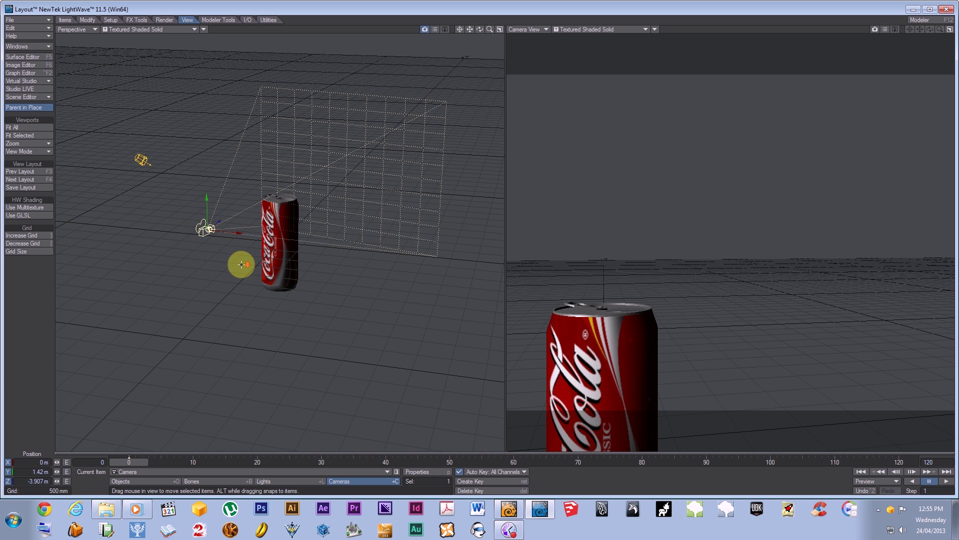
pyautogui.press('y')
pyautogui.moveTo(223, 208); pyautogui.dragTo(482, 248)
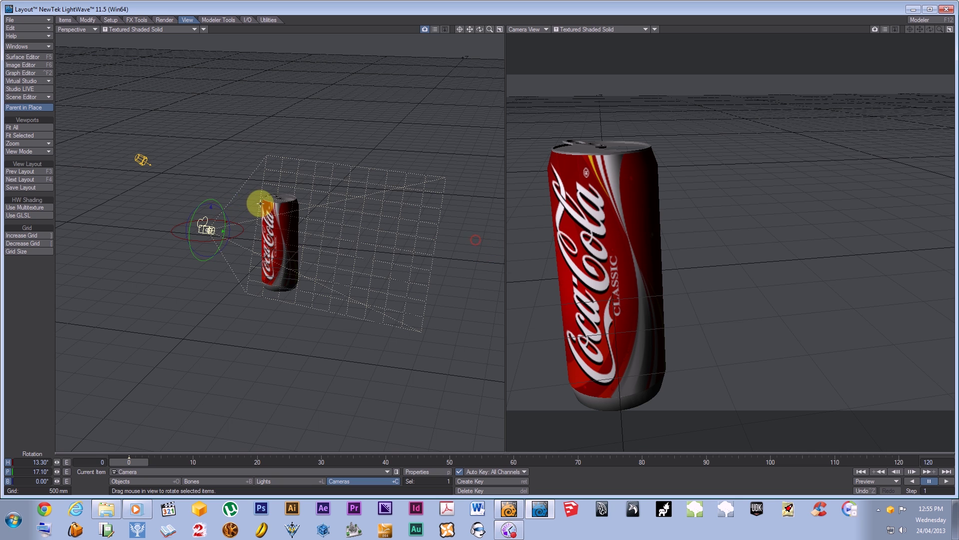
pyautogui.press('t')
pyautogui.moveTo(205, 195); pyautogui.dragTo(549, 294)
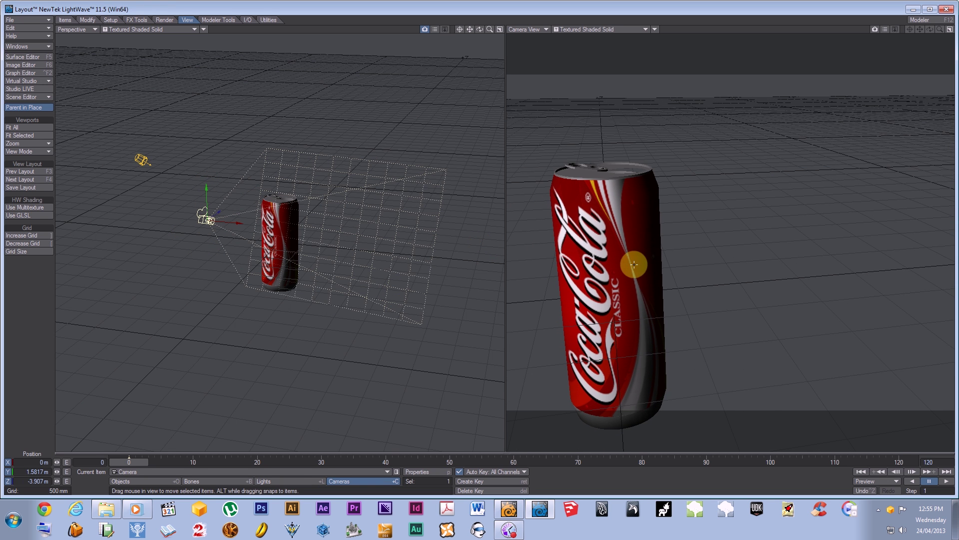
# Step: Try to rotate the can to heading 28.10°, and undo the rotation
pyautogui.click(657, 171)
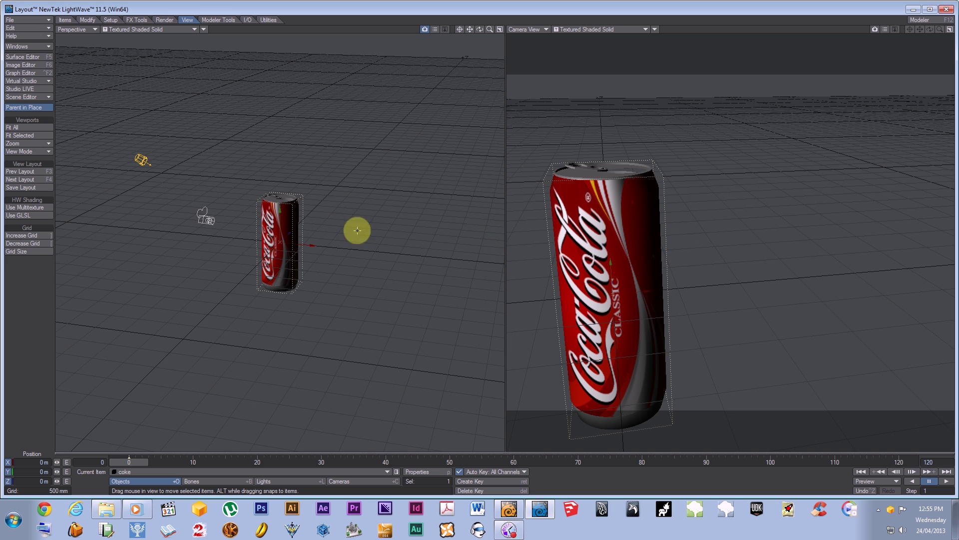
pyautogui.press('y')
pyautogui.moveTo(324, 245); pyautogui.dragTo(483, 249)
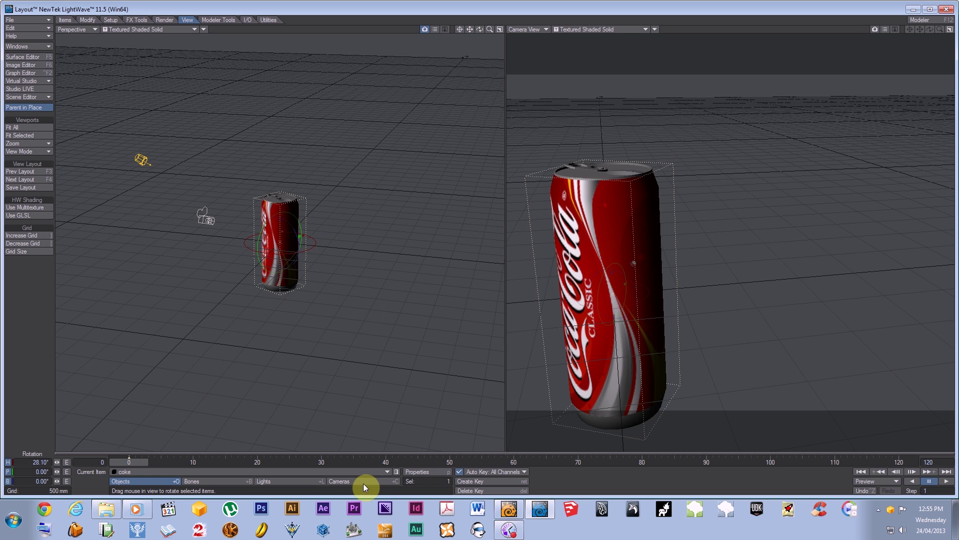
pyautogui.hotkey('ctrl', 'z')
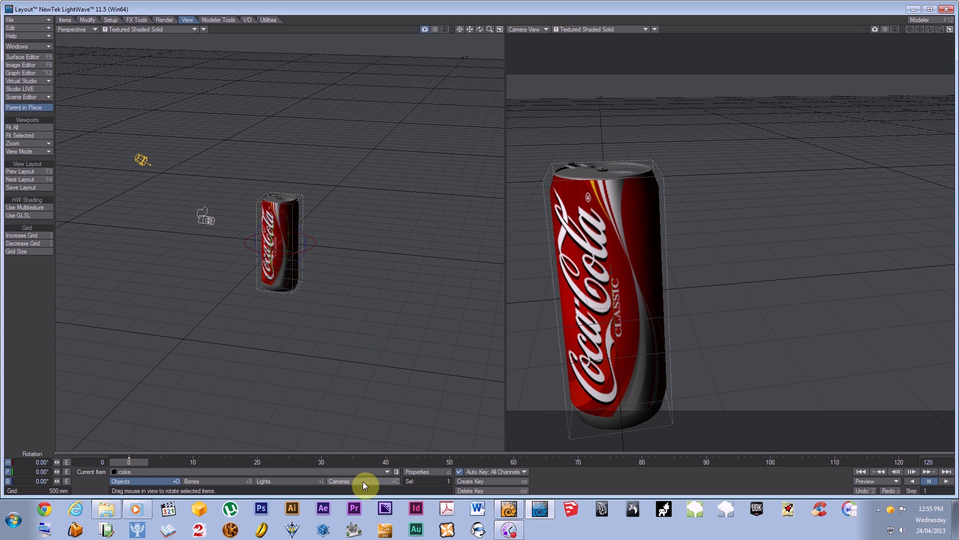
pyautogui.click(262, 471)
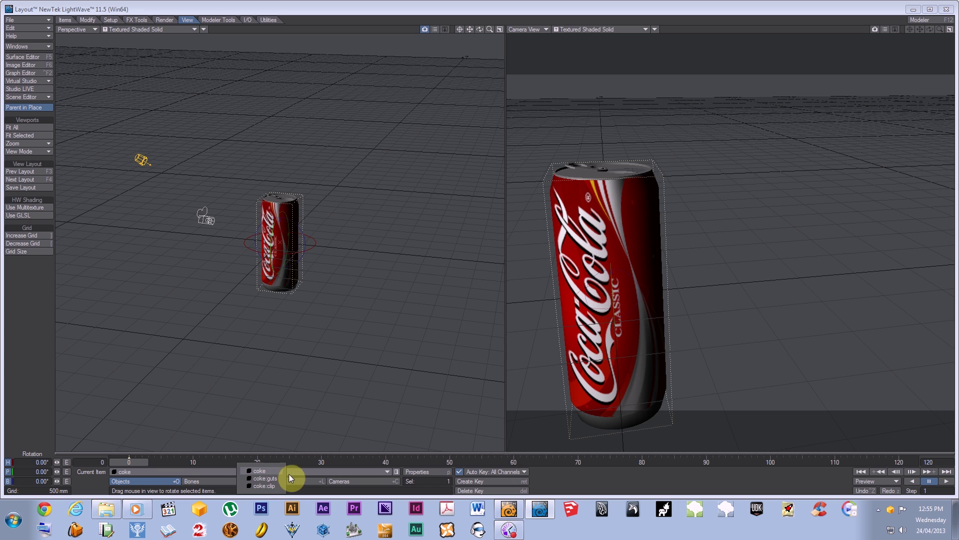
pyautogui.click(260, 471)
pyautogui.click(399, 286)
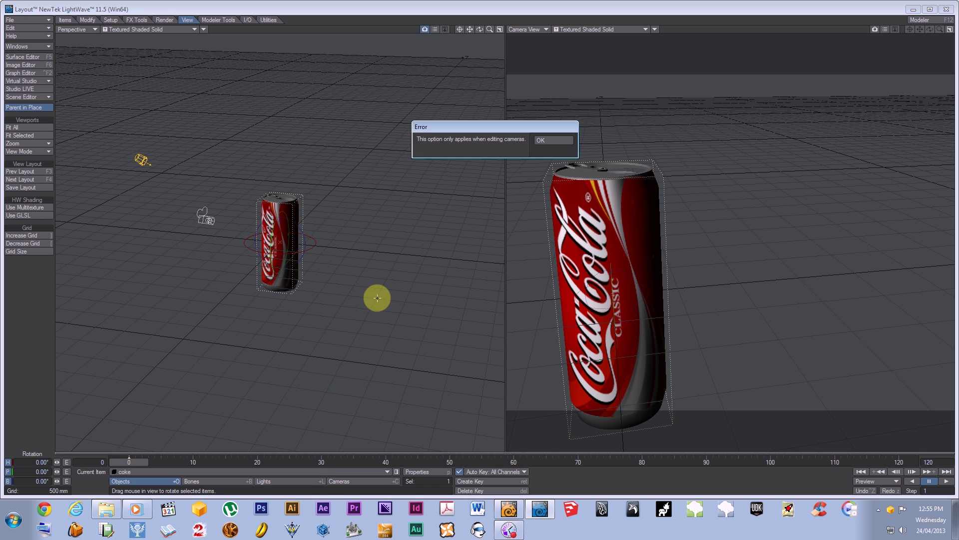
pyautogui.click(542, 143)
pyautogui.click(339, 283)
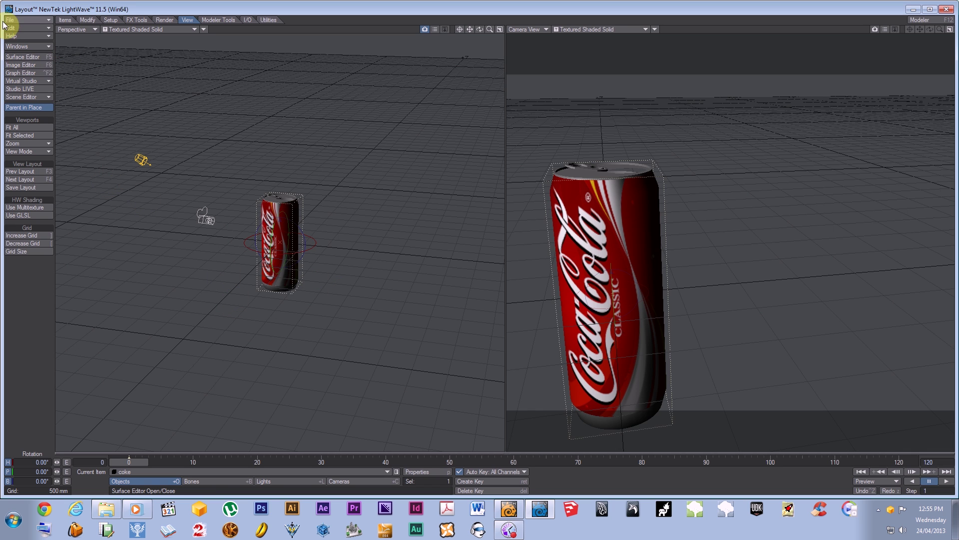
pyautogui.click(25, 74)
pyautogui.click(25, 75)
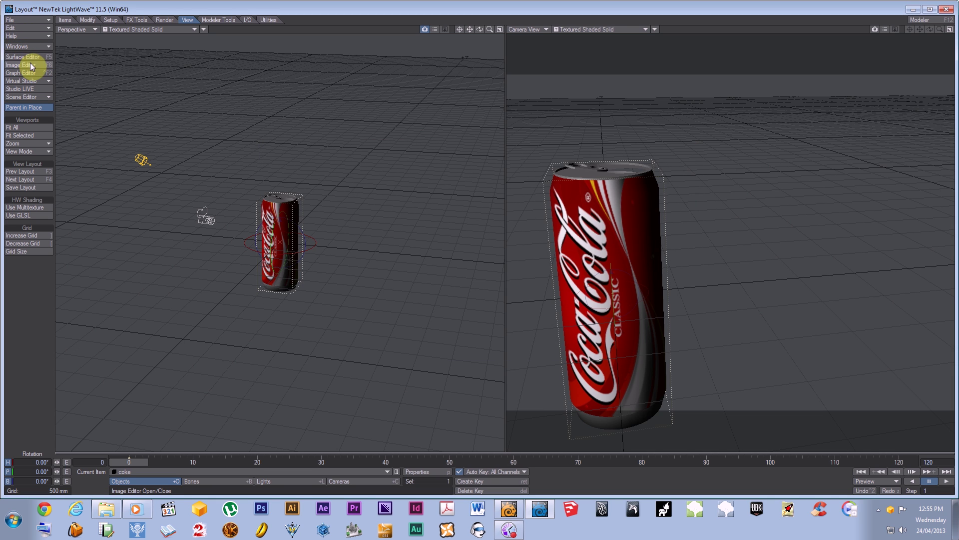
# Step: Parent the clip and guts layers to coke in the Scene Editor, and rotate the whole can to heading 20.80°
pyautogui.click(36, 96)
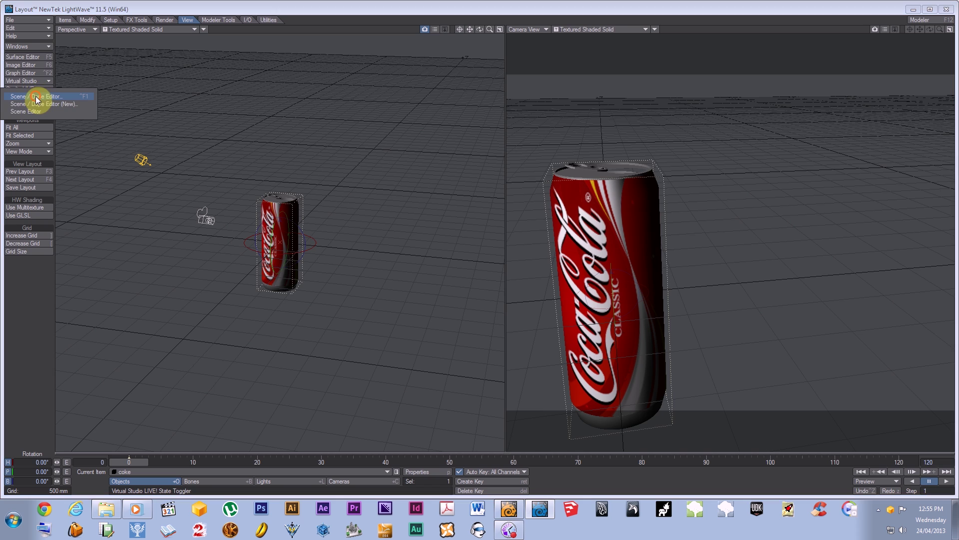
pyautogui.click(42, 98)
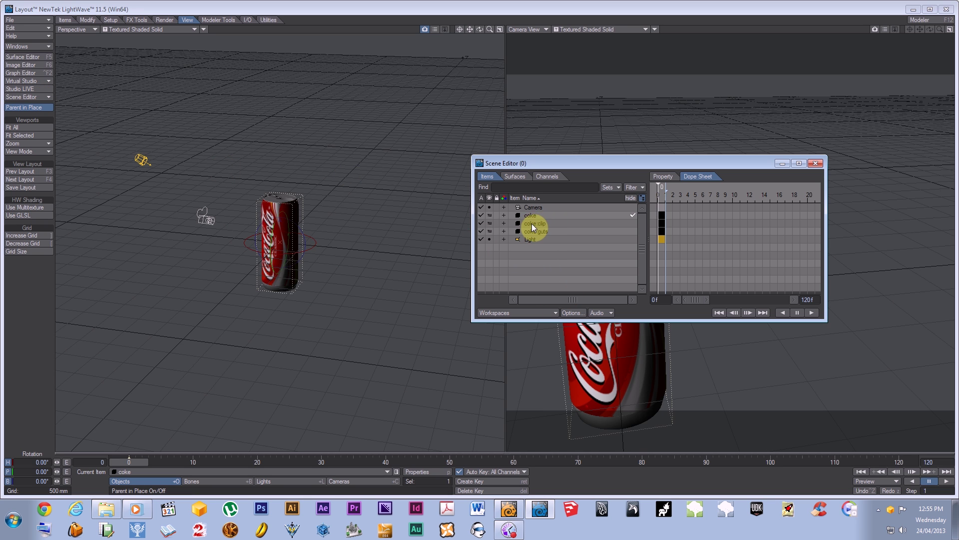
pyautogui.moveTo(534, 220)
pyautogui.mouseDown()
pyautogui.moveTo(538, 231)
pyautogui.moveTo(537, 215)
pyautogui.mouseUp()
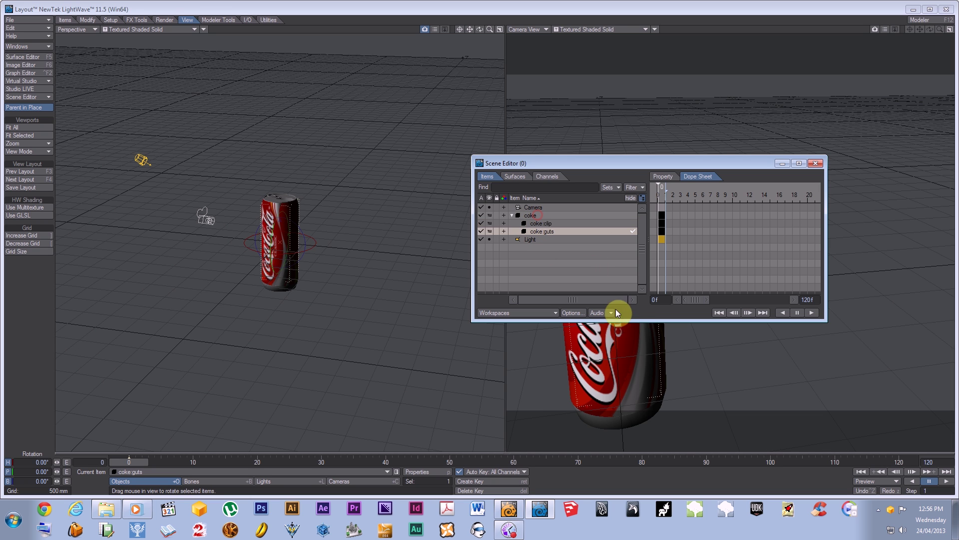
pyautogui.click(815, 164)
pyautogui.click(367, 263)
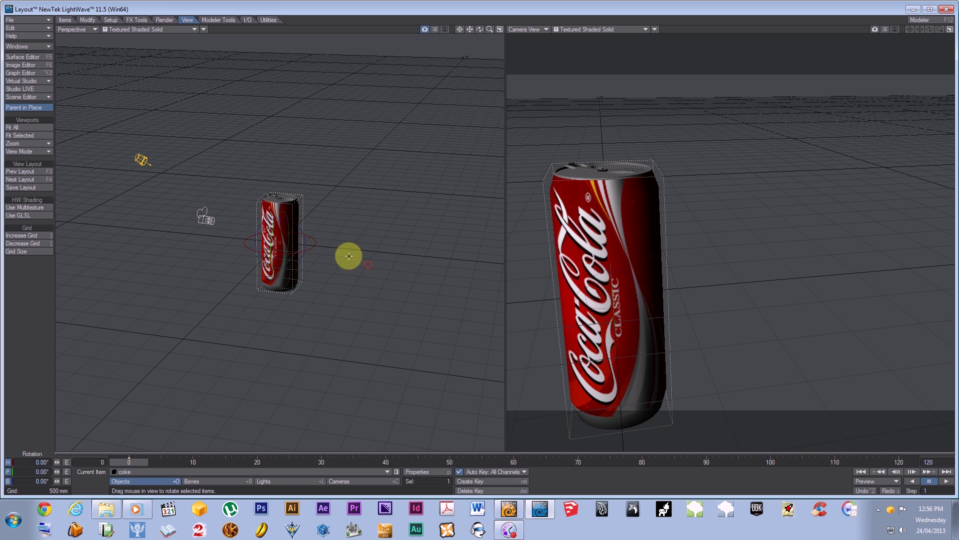
pyautogui.moveTo(317, 241); pyautogui.dragTo(191, 243)
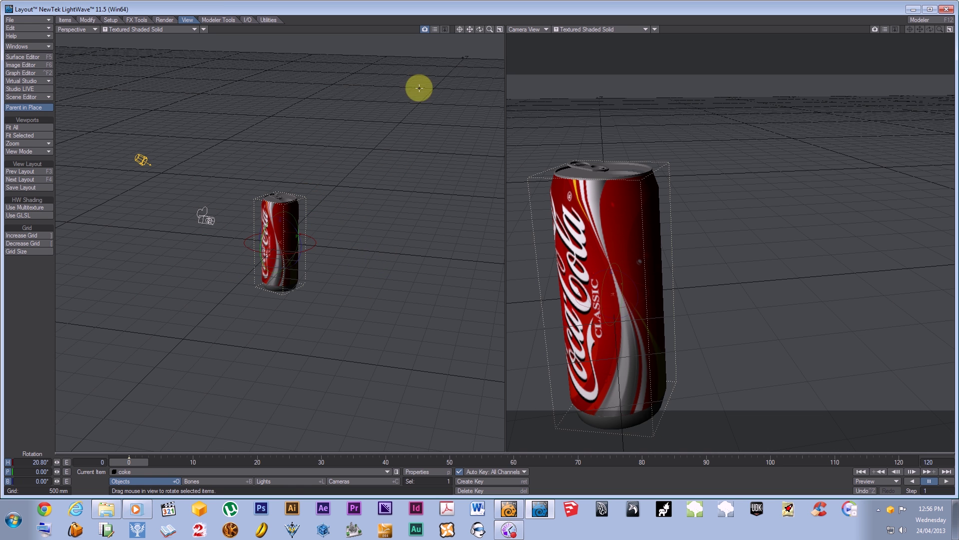
# Step: Bank the camera to 4.90°, shift it sideways toward the light, and raise it
pyautogui.click(202, 221)
pyautogui.keyDown('alt'); pyautogui.moveTo(212, 307); pyautogui.dragTo(484, 247); pyautogui.keyUp('alt')
pyautogui.press('y')
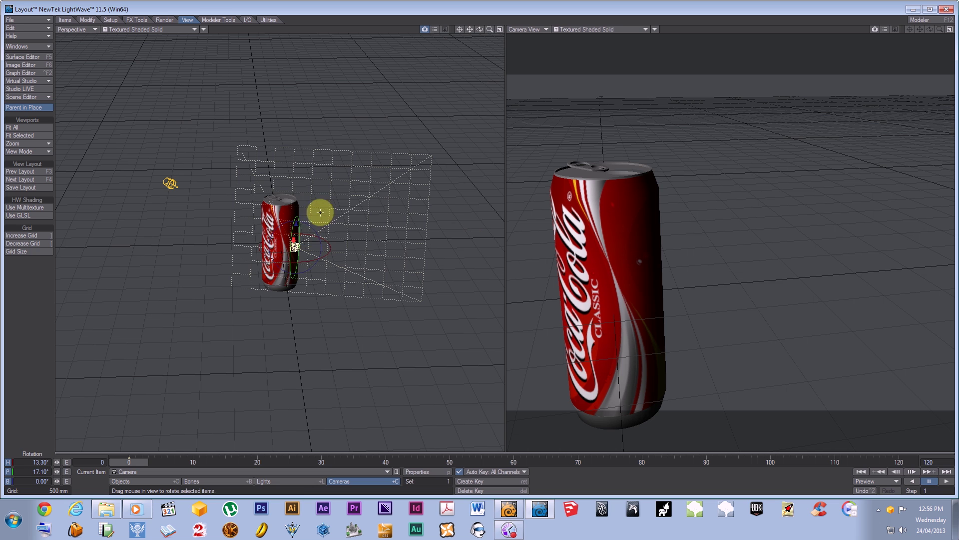
pyautogui.moveTo(309, 224); pyautogui.dragTo(475, 240)
pyautogui.press('t')
pyautogui.moveTo(336, 249); pyautogui.dragTo(483, 248)
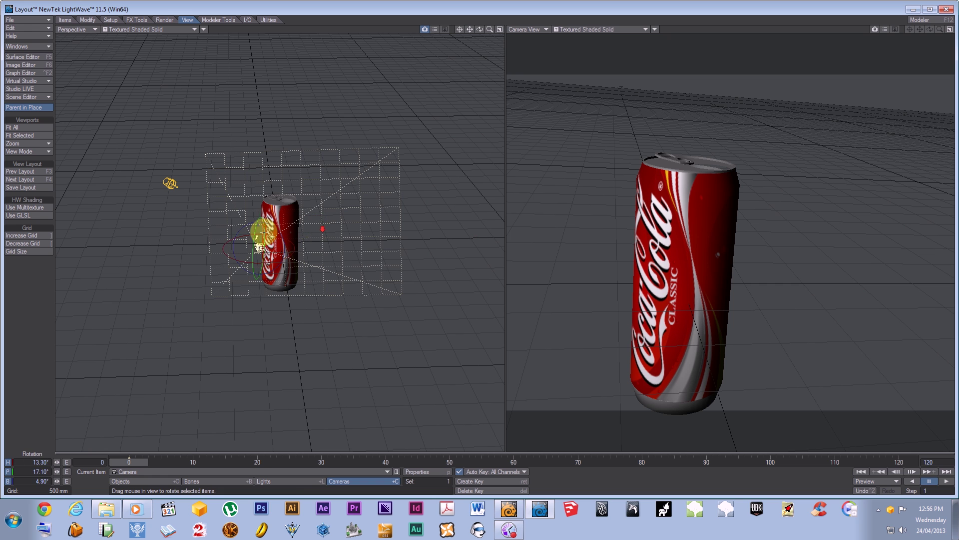
pyautogui.moveTo(261, 227); pyautogui.dragTo(484, 249)
# Step: Pitch the camera to 24.70° and set its bank to 2.30° to frame the whole can
pyautogui.press('y')
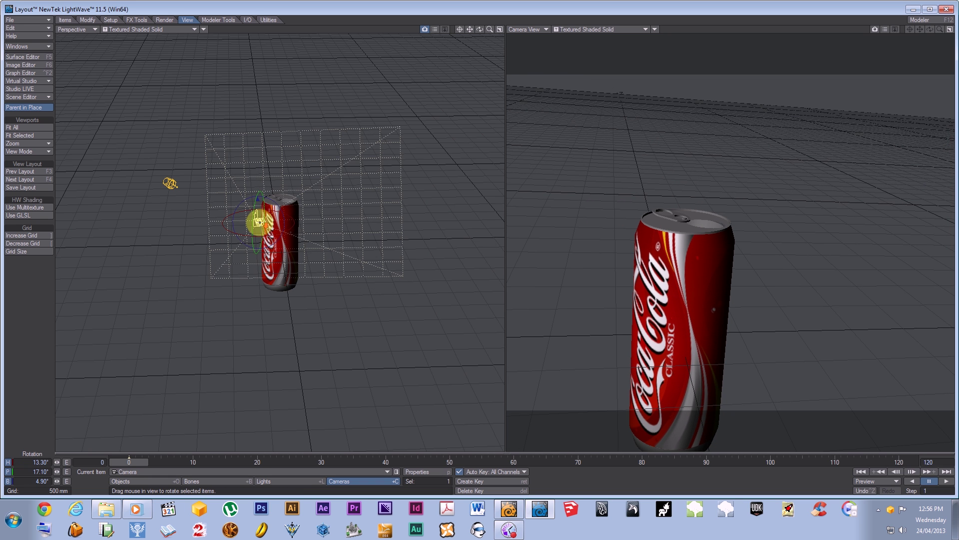
pyautogui.moveTo(265, 189); pyautogui.dragTo(483, 247)
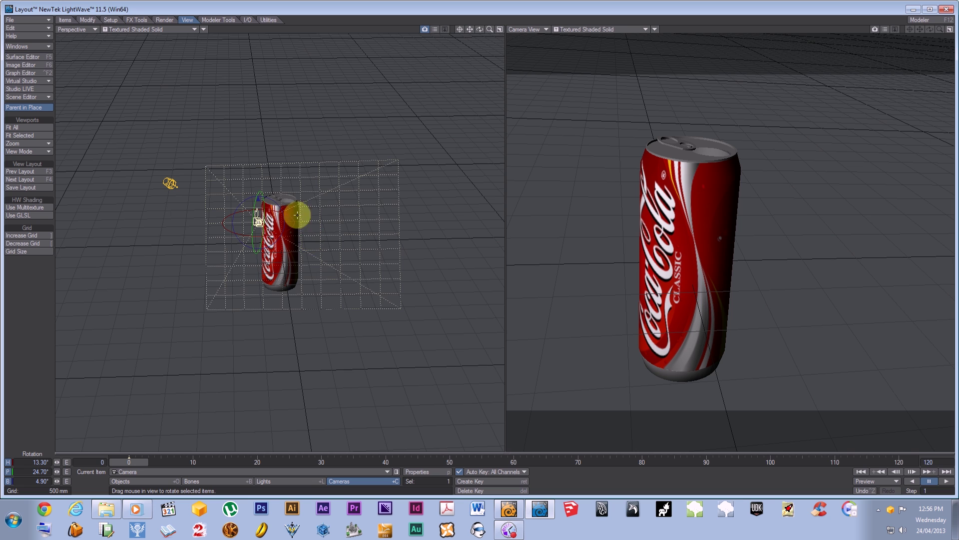
pyautogui.moveTo(274, 199); pyautogui.dragTo(484, 248)
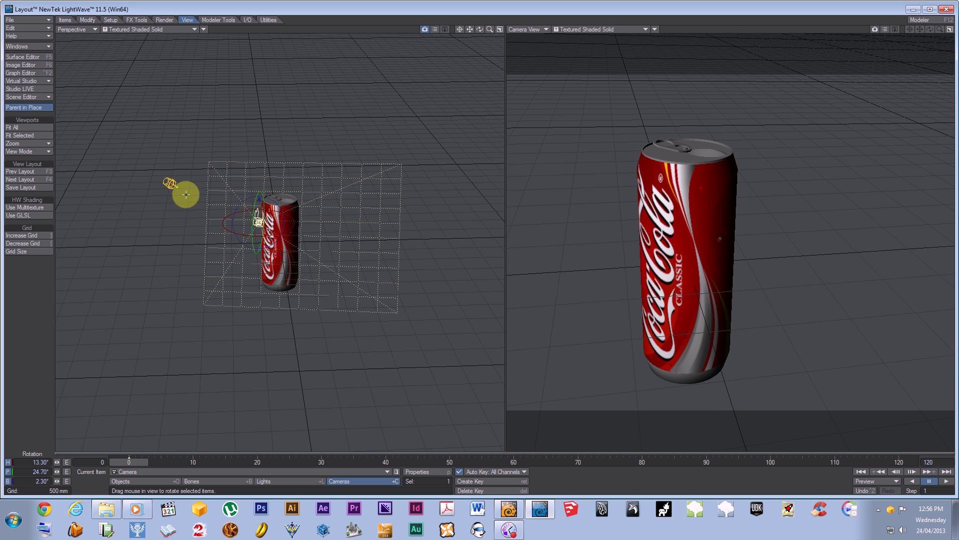
# Step: Clone the light once, move the copy across the can to X about 1.61 m, and rotate it to heading -116.70°
pyautogui.click(171, 183)
pyautogui.press('t')
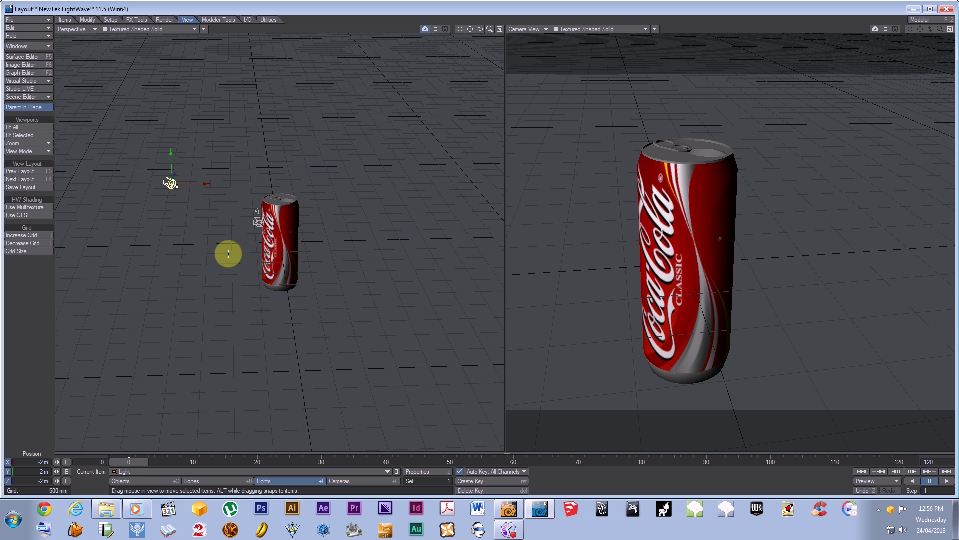
pyautogui.hotkey('ctrl', 'c')
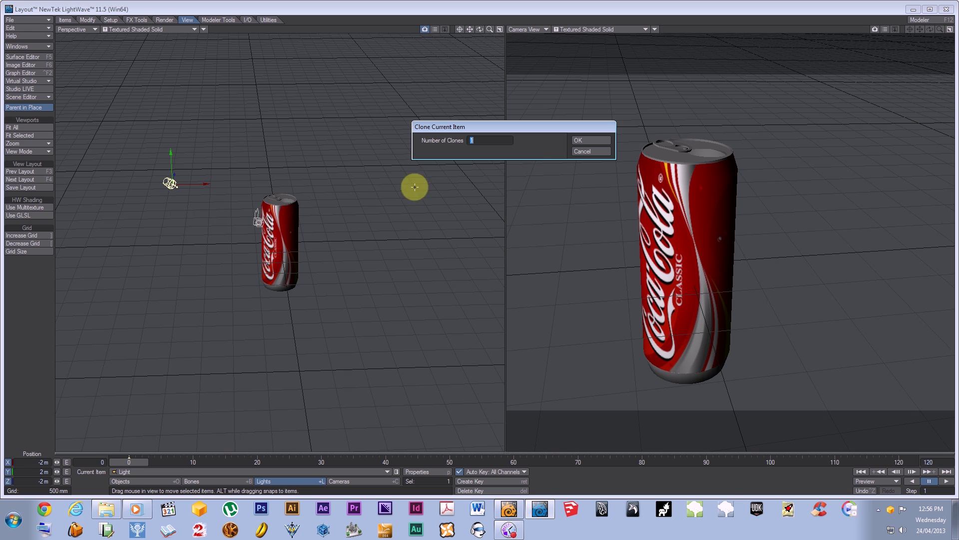
pyautogui.click(585, 141)
pyautogui.moveTo(208, 186); pyautogui.dragTo(486, 248)
pyautogui.press('y')
pyautogui.moveTo(413, 181); pyautogui.dragTo(484, 247)
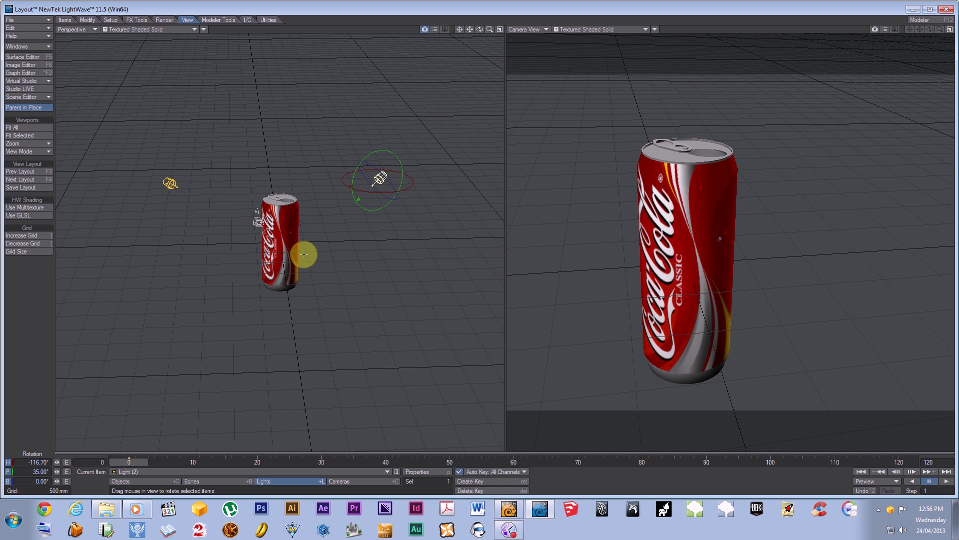
# Step: Clone the second light once, lower the copy, and tilt it to pitch -80.90°
pyautogui.hotkey('ctrl', 'c')
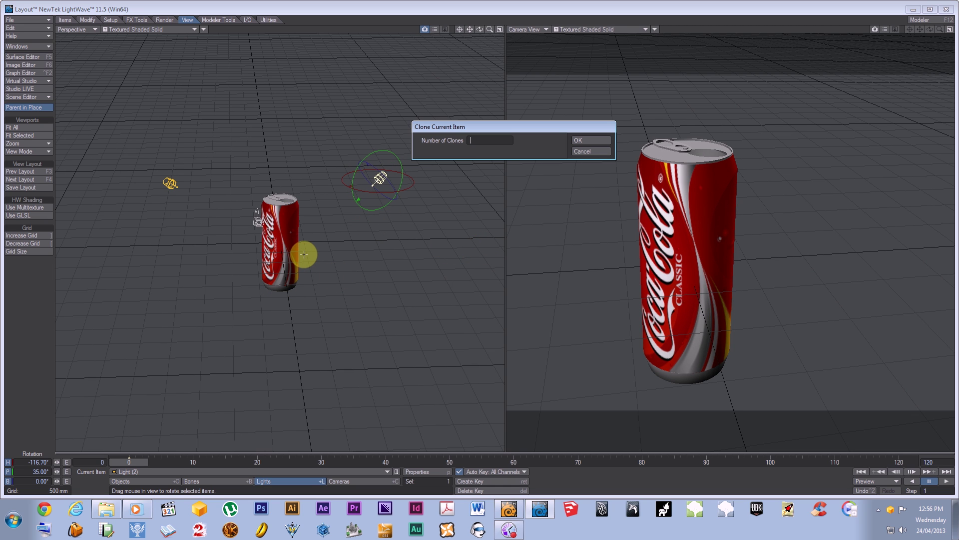
pyautogui.click(605, 151)
pyautogui.hotkey('ctrl', 'c')
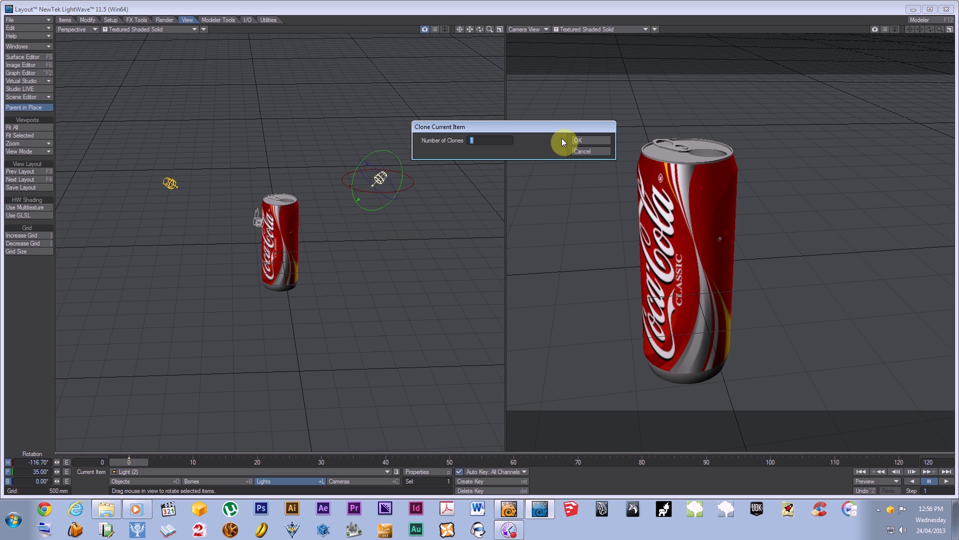
pyautogui.click(605, 142)
pyautogui.press('t')
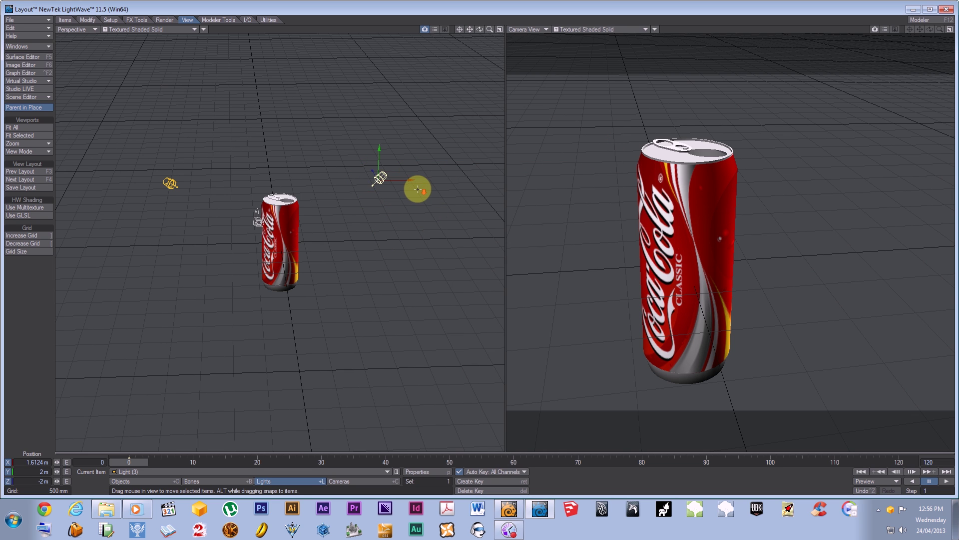
pyautogui.moveTo(368, 171); pyautogui.dragTo(476, 240)
pyautogui.press('y')
pyautogui.moveTo(405, 187)
pyautogui.mouseDown()
pyautogui.moveTo(476, 206)
pyautogui.moveTo(485, 245)
pyautogui.mouseUp()
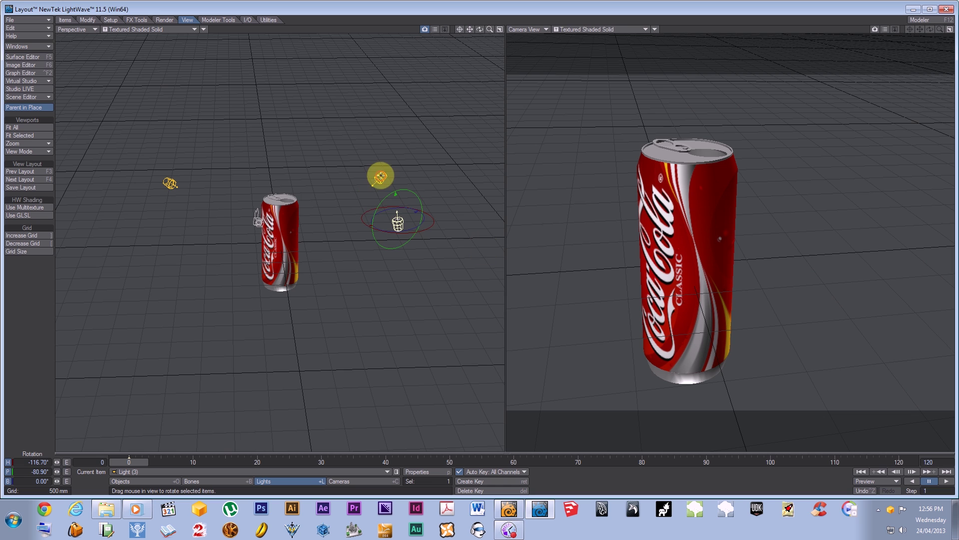
# Step: Tilt the second light to pitch 88.70°, and turn the original light to heading 49.00°
pyautogui.click(380, 177)
pyautogui.moveTo(384, 150); pyautogui.dragTo(483, 248)
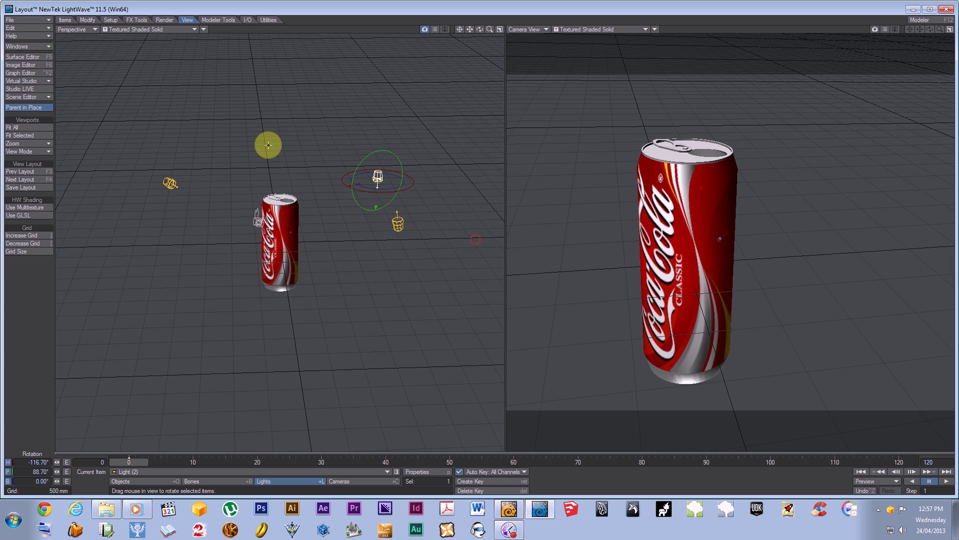
pyautogui.click(170, 184)
pyautogui.moveTo(484, 247)
pyautogui.mouseDown()
pyautogui.moveTo(493, 249)
pyautogui.moveTo(483, 248)
pyautogui.mouseUp()
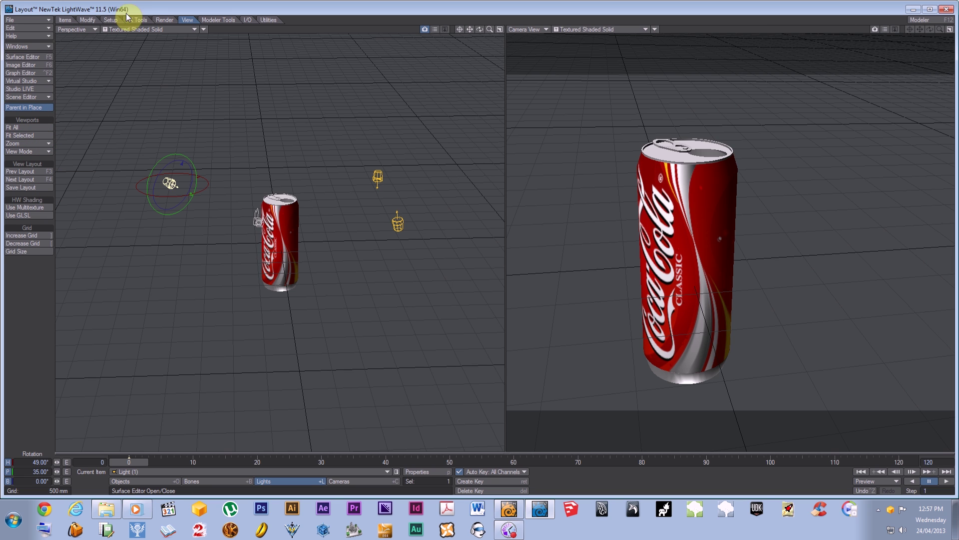
# Step: Enable radiosity in the global illumination settings of Render Globals
pyautogui.click(163, 20)
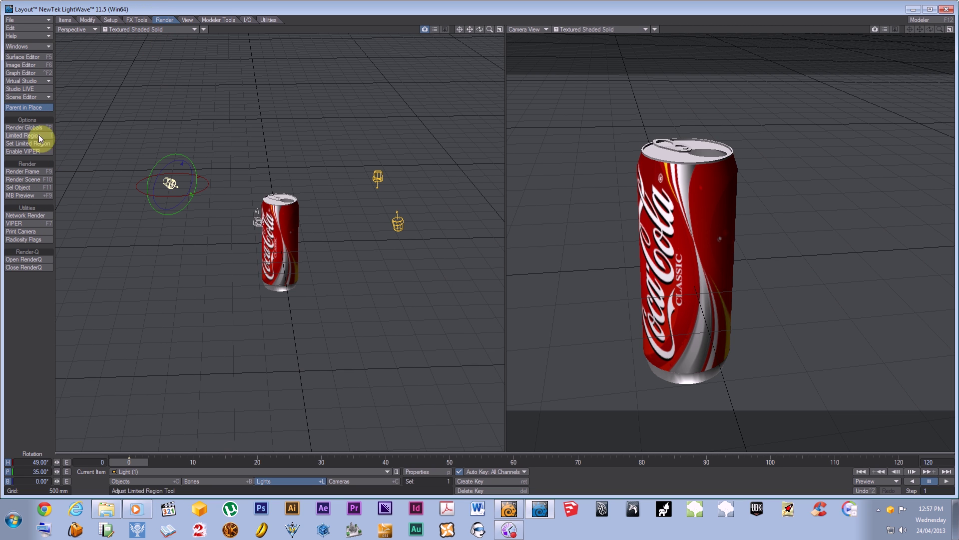
pyautogui.click(27, 127)
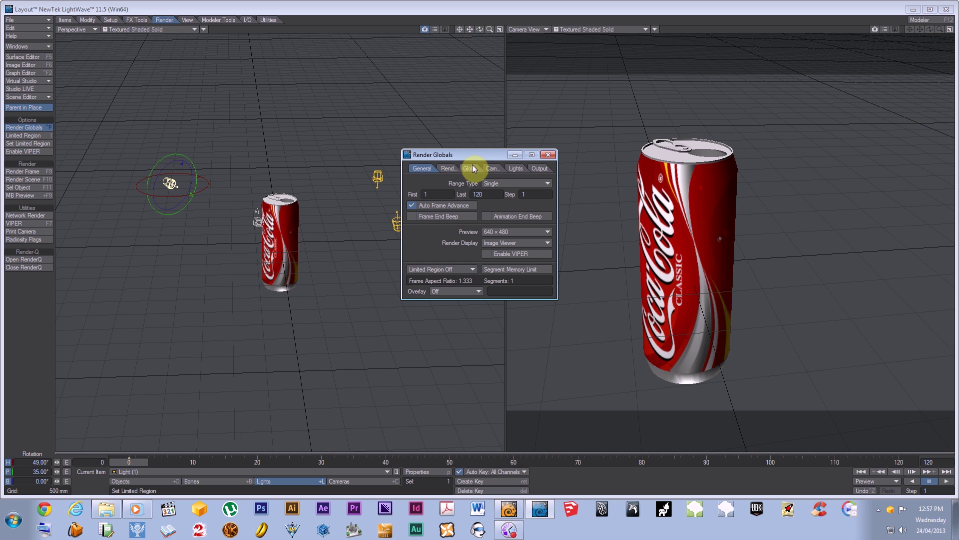
pyautogui.click(444, 168)
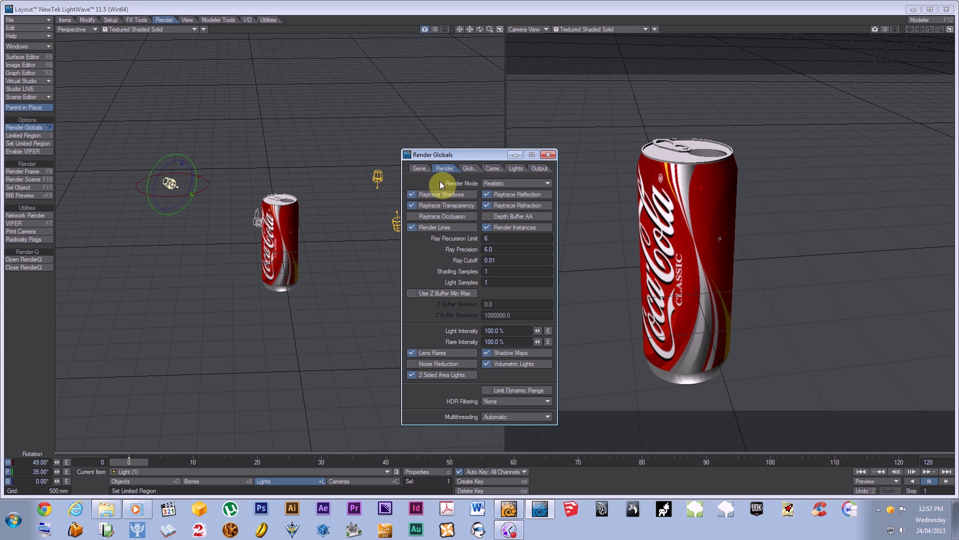
pyautogui.click(474, 168)
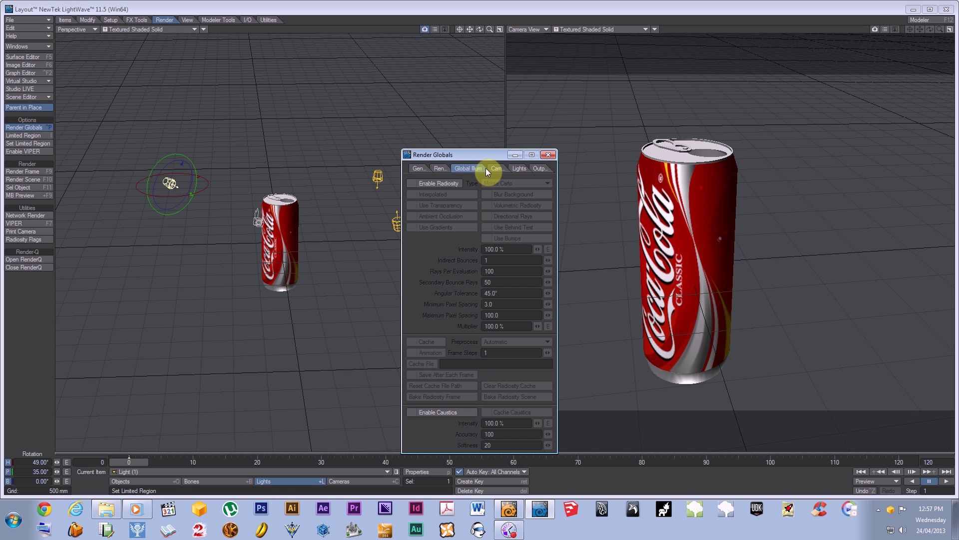
pyautogui.click(417, 182)
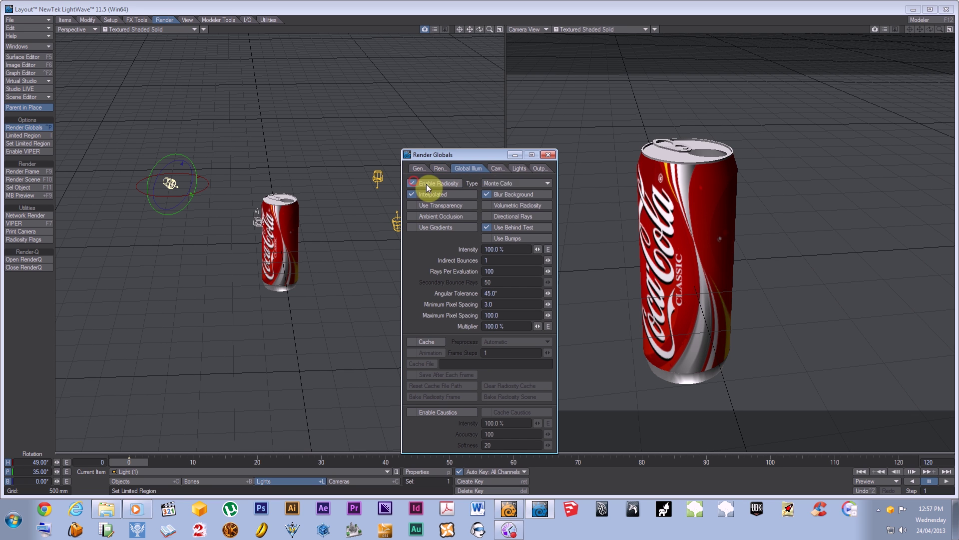
# Step: Set the camera's resolution to HDTV (1920 x 1080), with 8 minimum samples and 16 maximum samples
pyautogui.click(488, 169)
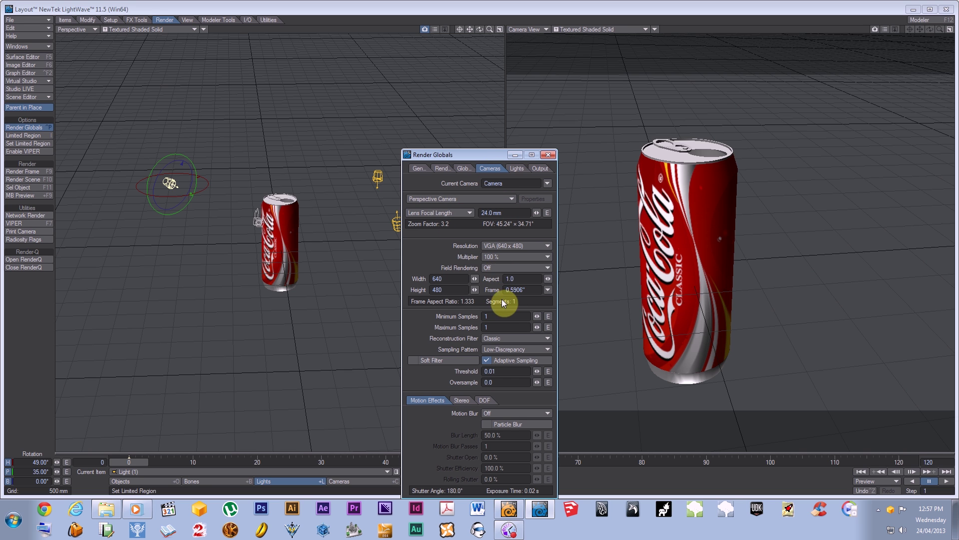
pyautogui.click(511, 246)
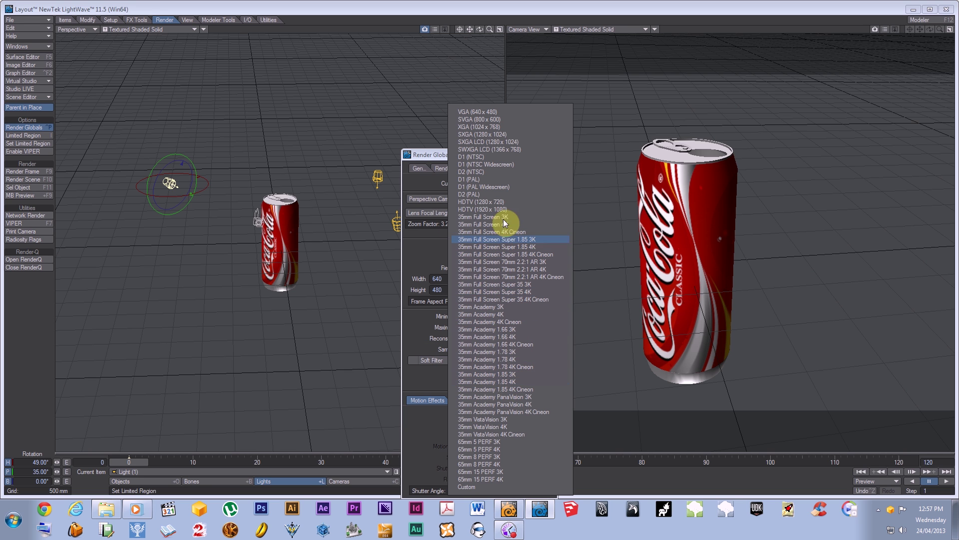
pyautogui.click(490, 209)
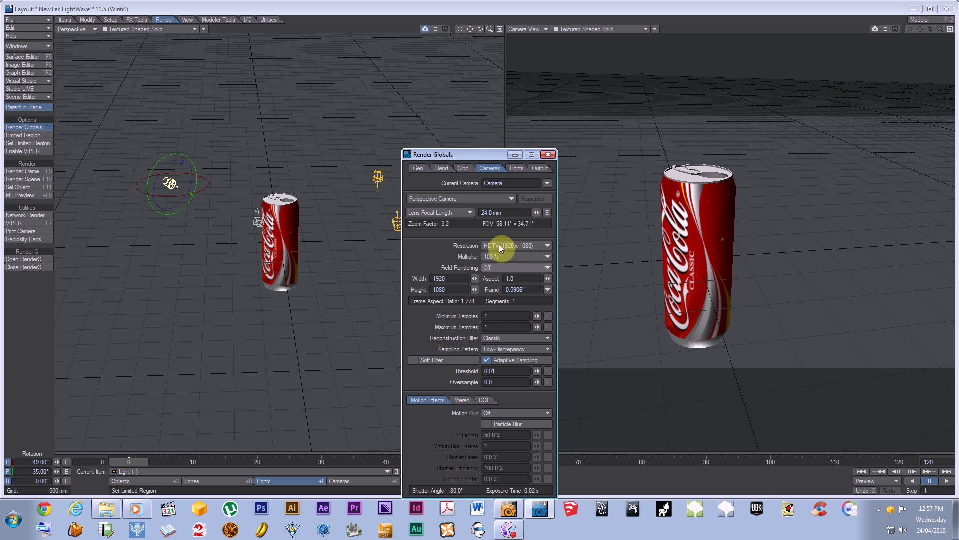
pyautogui.click(502, 315)
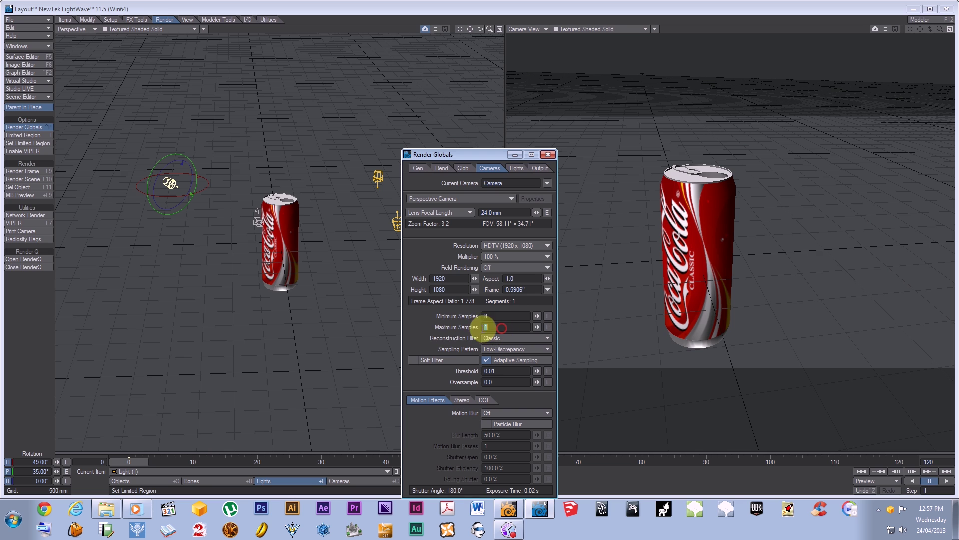
pyautogui.doubleClick(485, 326)
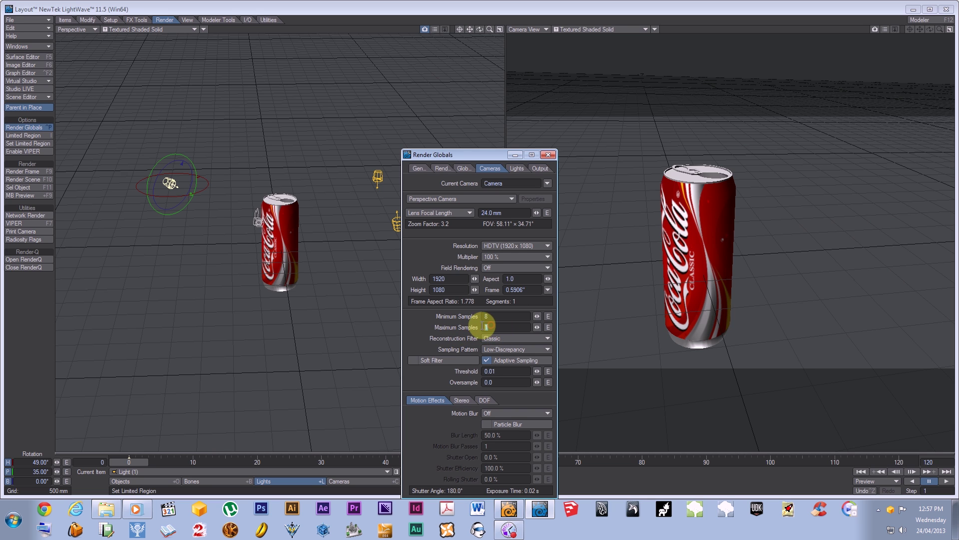
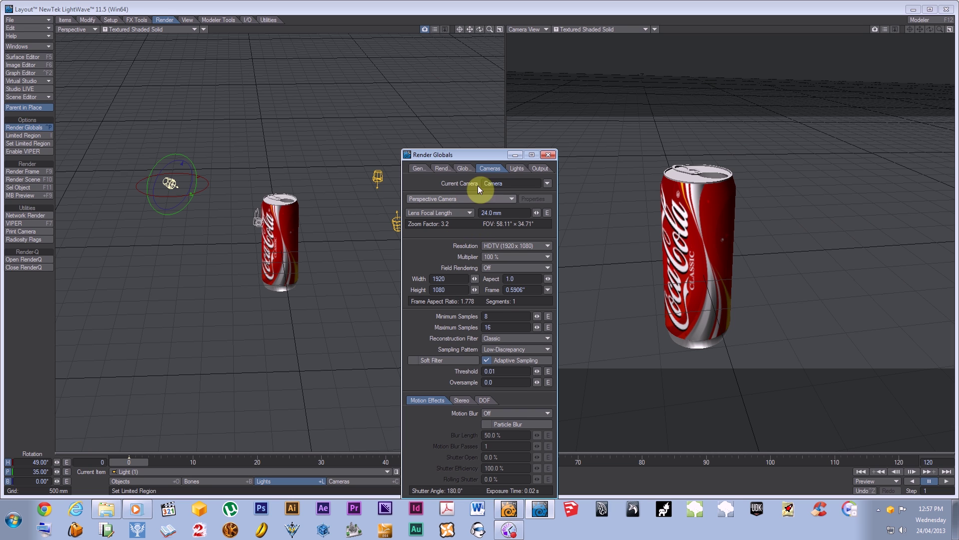
pyautogui.click(495, 154)
pyautogui.moveTo(496, 154); pyautogui.dragTo(494, 110)
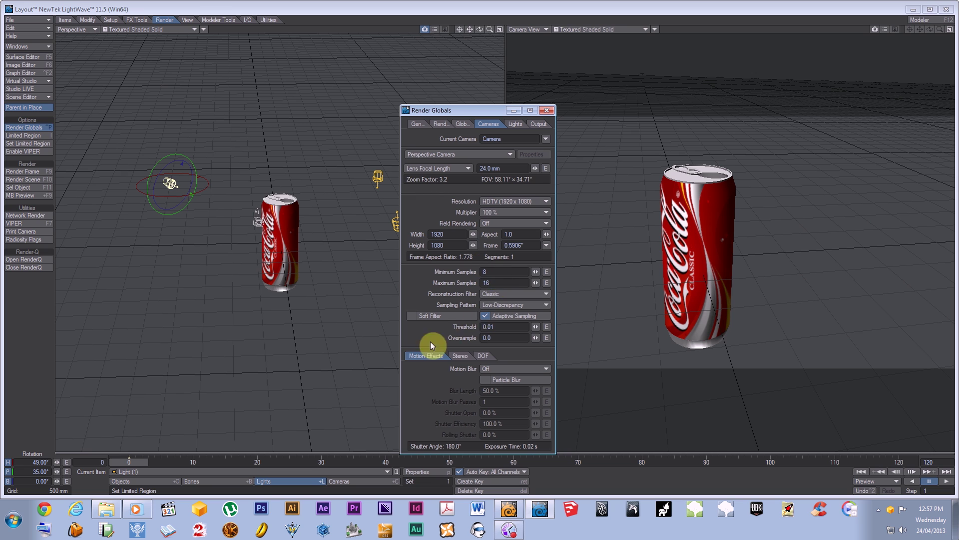
# Step: Render the current frame to check the lit can, and close the rendered image
pyautogui.click(29, 171)
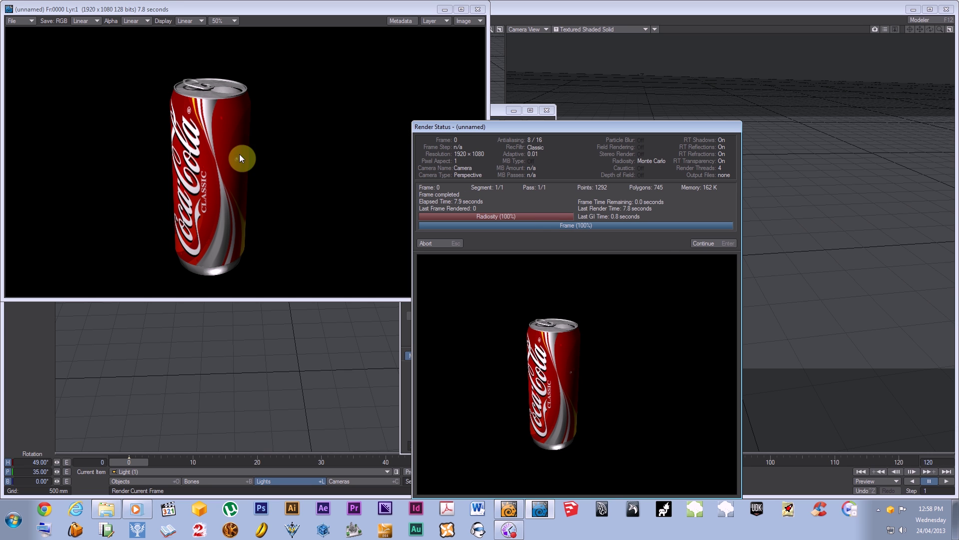
pyautogui.click(708, 243)
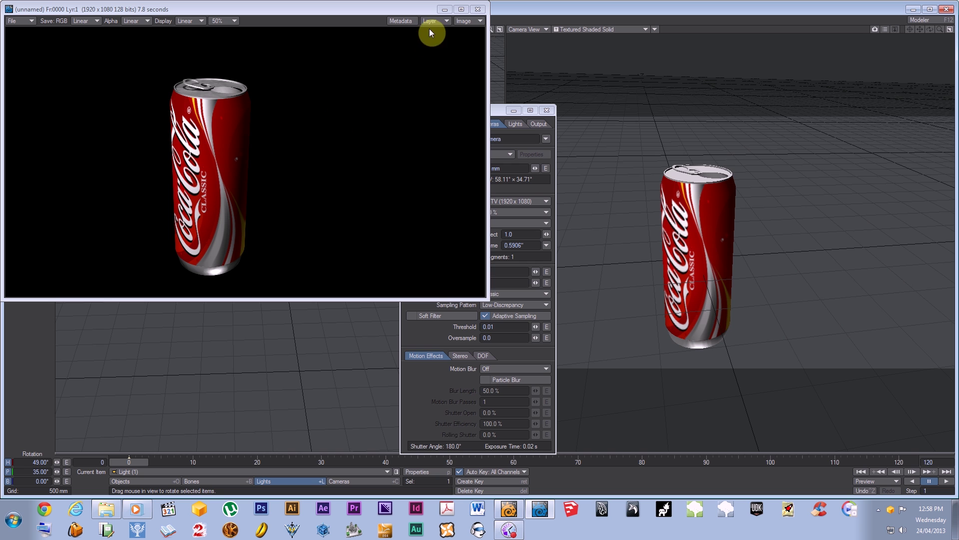
pyautogui.click(478, 9)
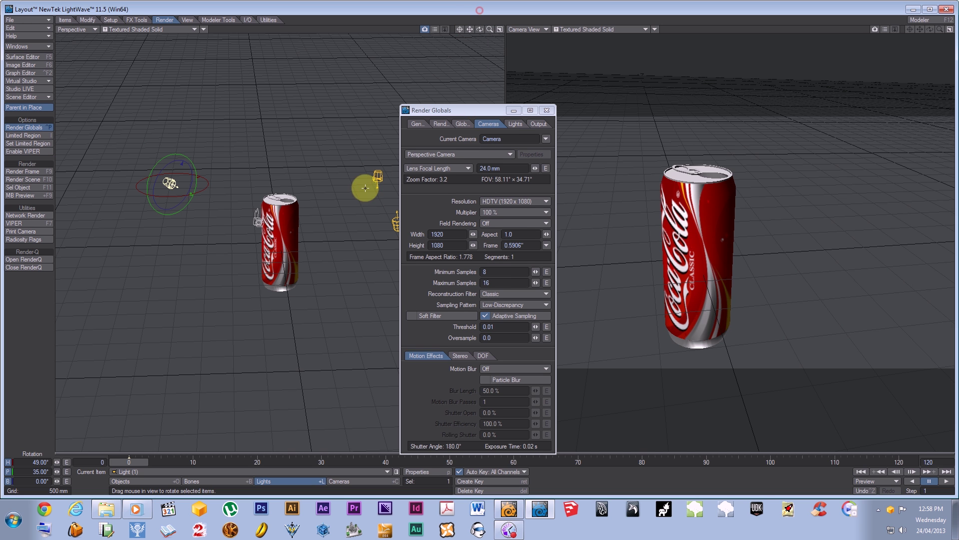
# Step: Switch to Modeler, select the bottom polygons of the can and guts, and move them straight up to shorten the can
pyautogui.click(514, 510)
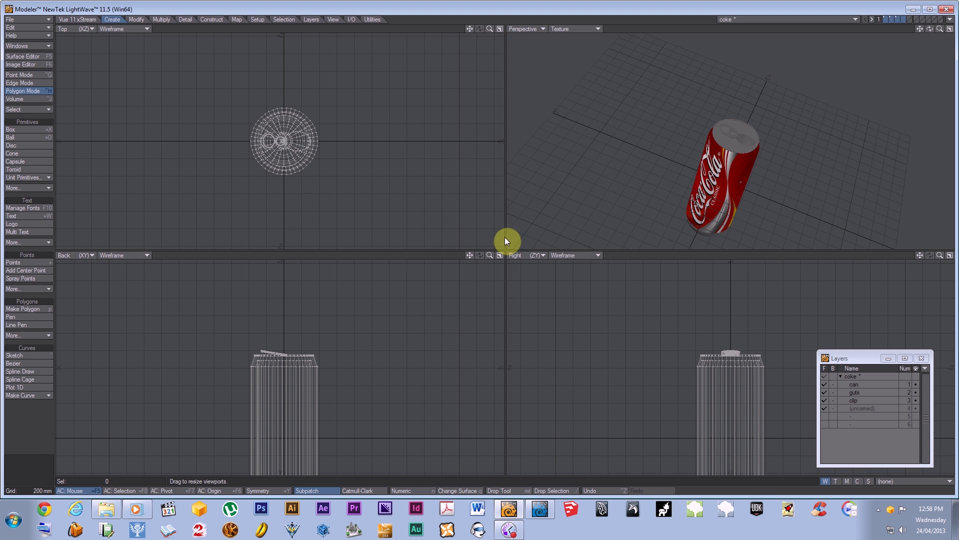
pyautogui.keyDown('alt'); pyautogui.moveTo(306, 419); pyautogui.dragTo(316, 344); pyautogui.keyUp('alt')
pyautogui.moveTo(240, 422)
pyautogui.mouseDown(button='right')
pyautogui.moveTo(270, 392)
pyautogui.moveTo(288, 465)
pyautogui.moveTo(242, 396)
pyautogui.mouseUp(button='right')
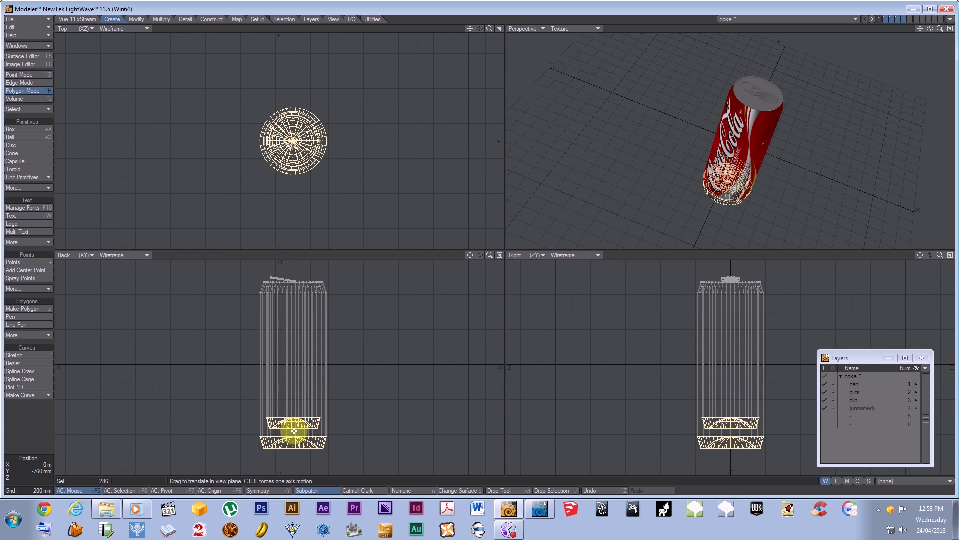
pyautogui.moveTo(293, 431); pyautogui.dragTo(293, 416)
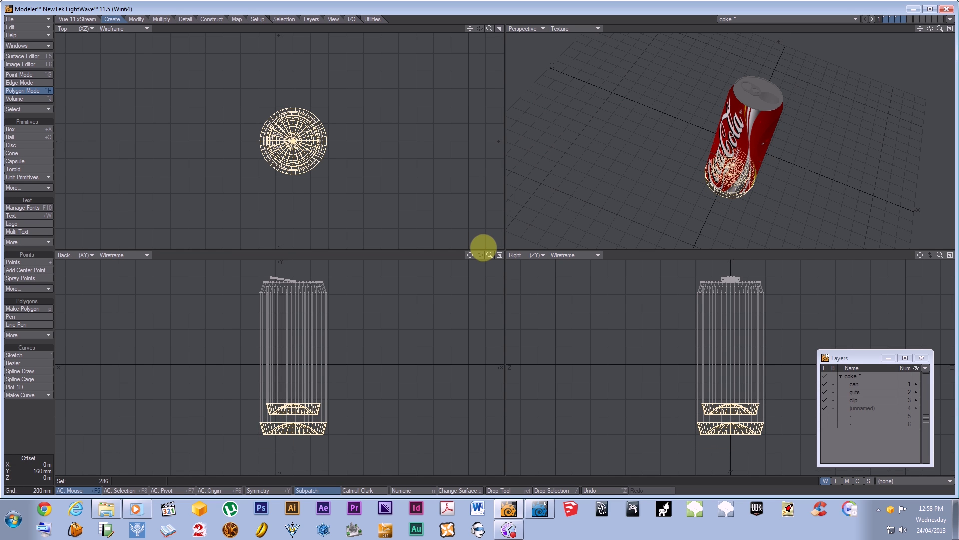
pyautogui.press('space')
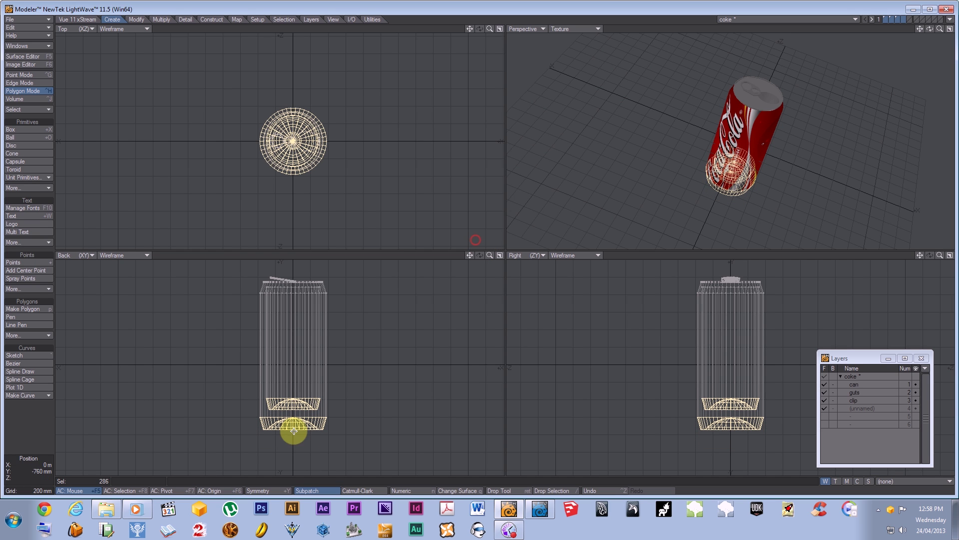
pyautogui.press('/')
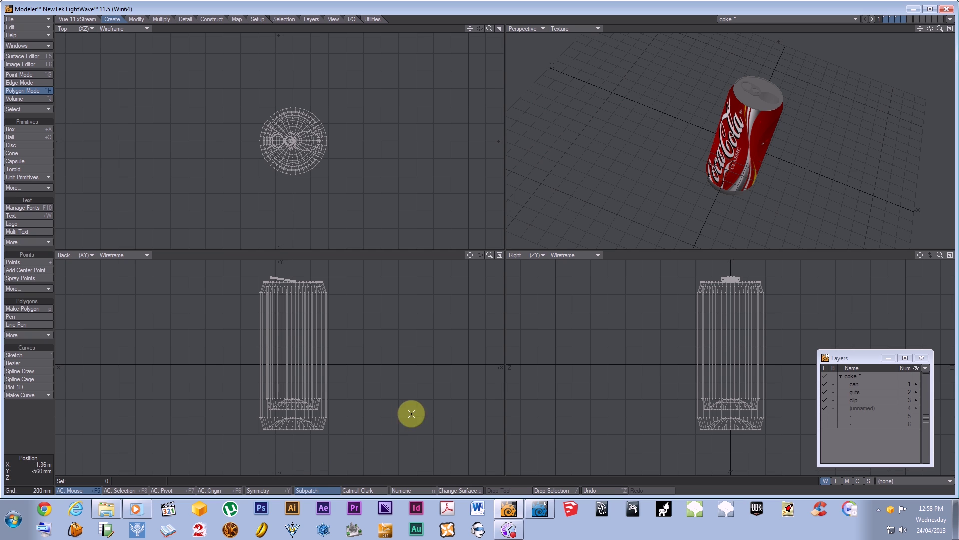
# Step: Refit the mid surface's coka cola.png color texture to the shortened can with automatic sizing
pyautogui.click(32, 92)
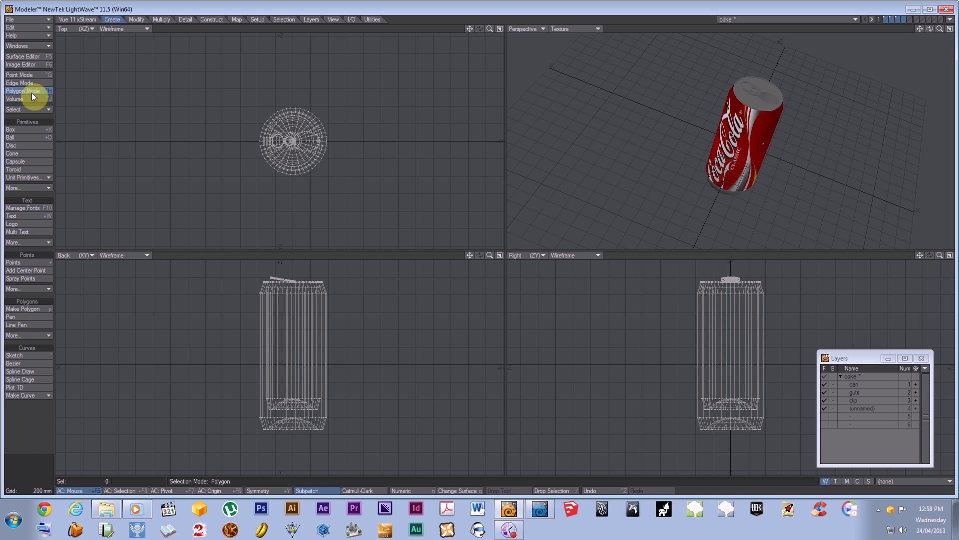
pyautogui.click(33, 57)
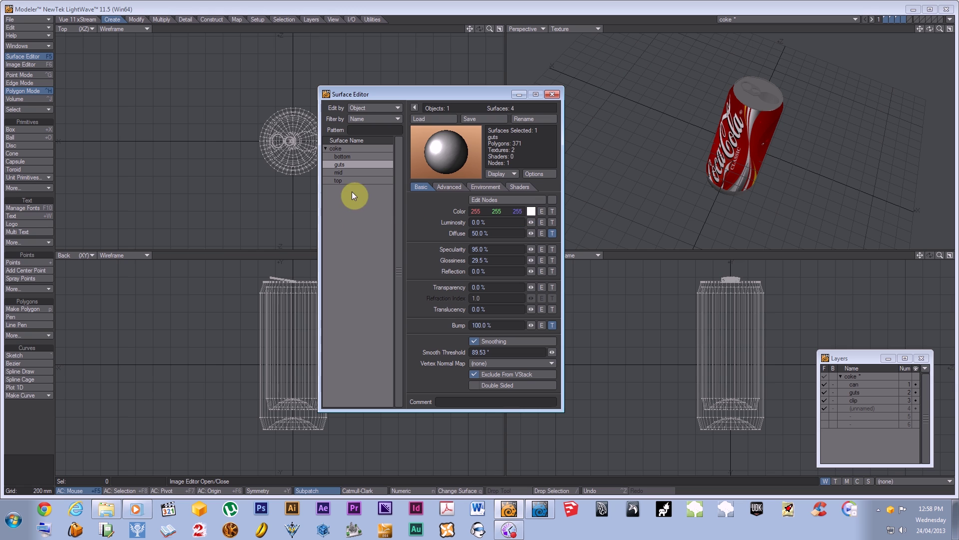
pyautogui.click(337, 173)
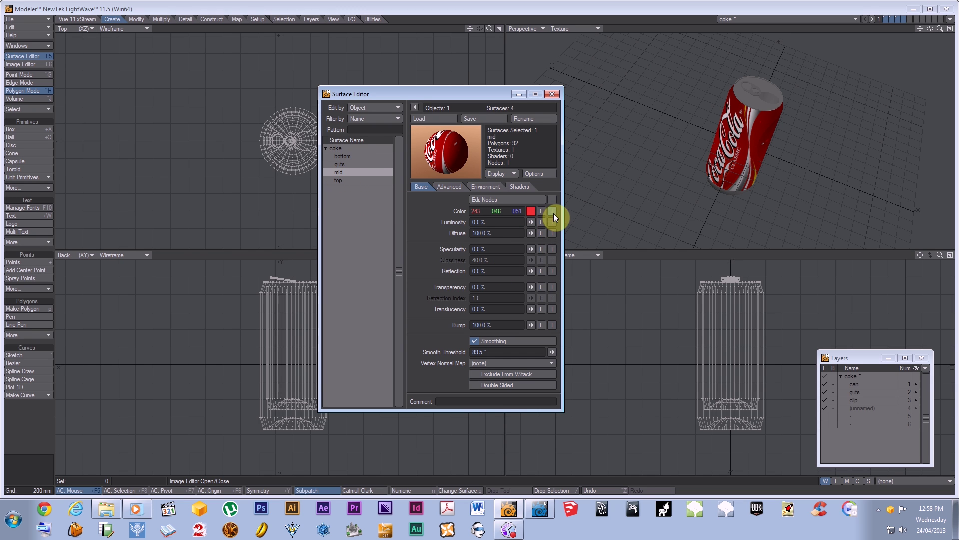
pyautogui.click(553, 212)
pyautogui.click(553, 303)
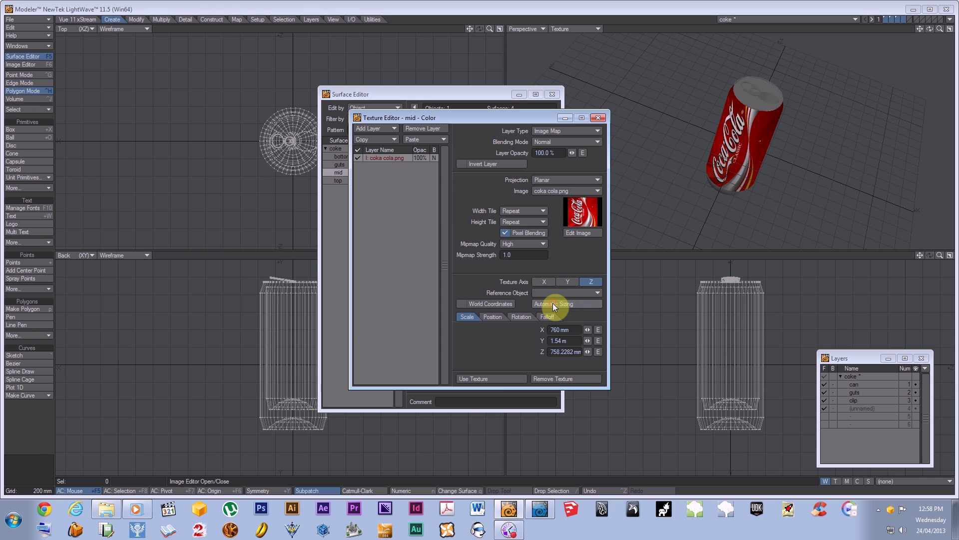
pyautogui.click(481, 378)
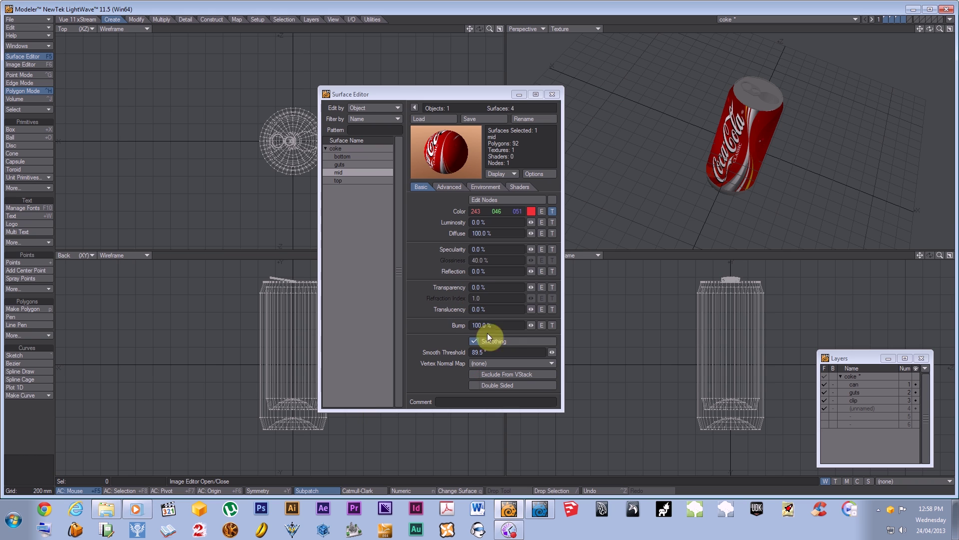
pyautogui.click(553, 94)
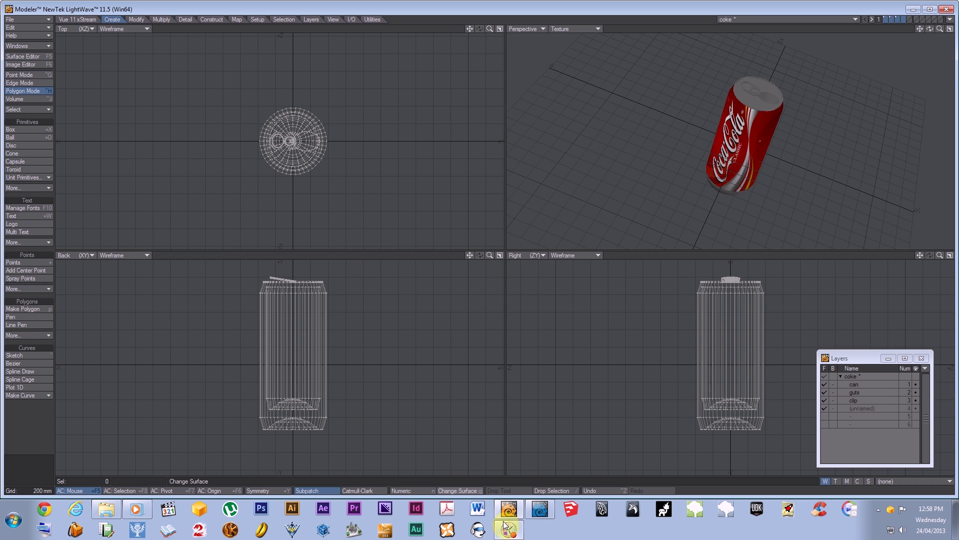
# Step: Synchronize the edited can with Layout and switch to Layout
pyautogui.click(950, 20)
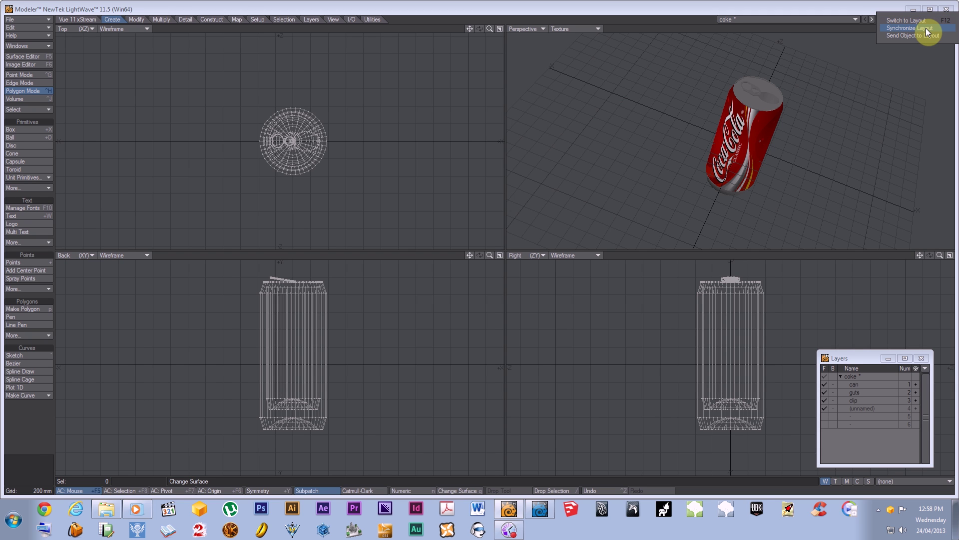
pyautogui.click(911, 28)
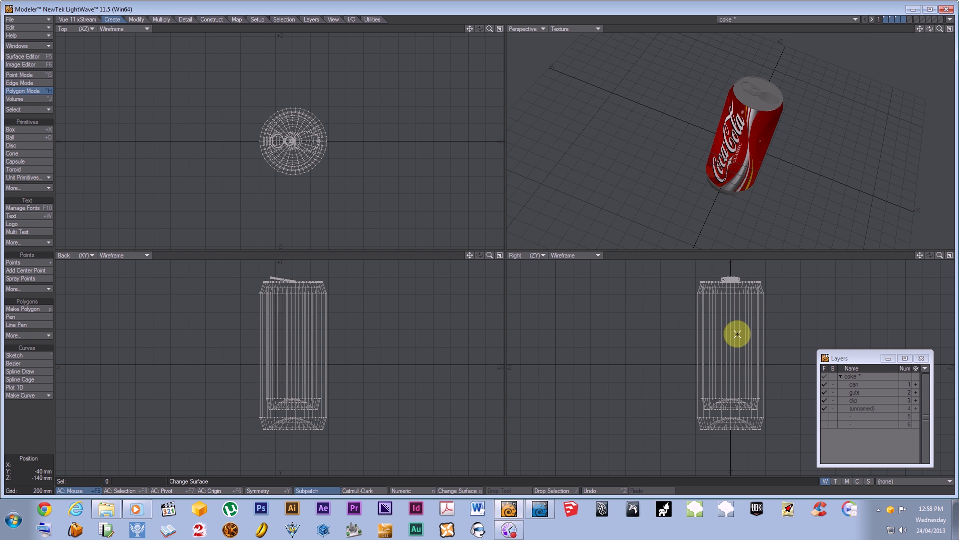
pyautogui.click(541, 510)
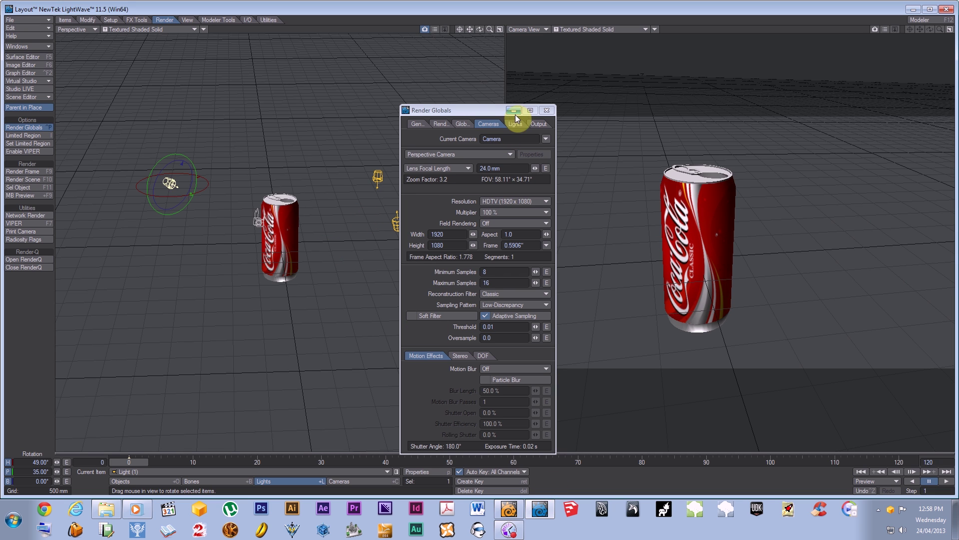
# Step: Close Render Globals, render the shortened can in the current frame, and close the rendered image
pyautogui.click(548, 110)
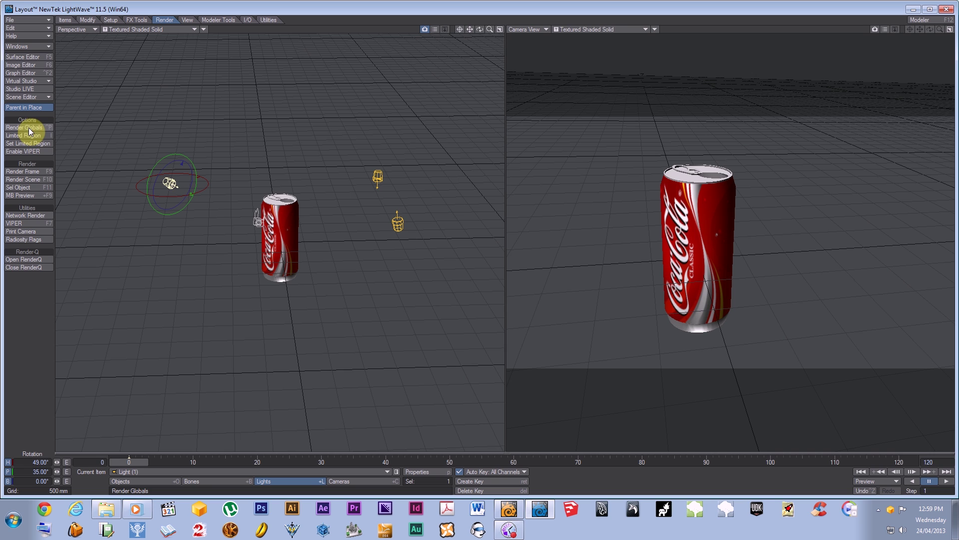
pyautogui.click(31, 172)
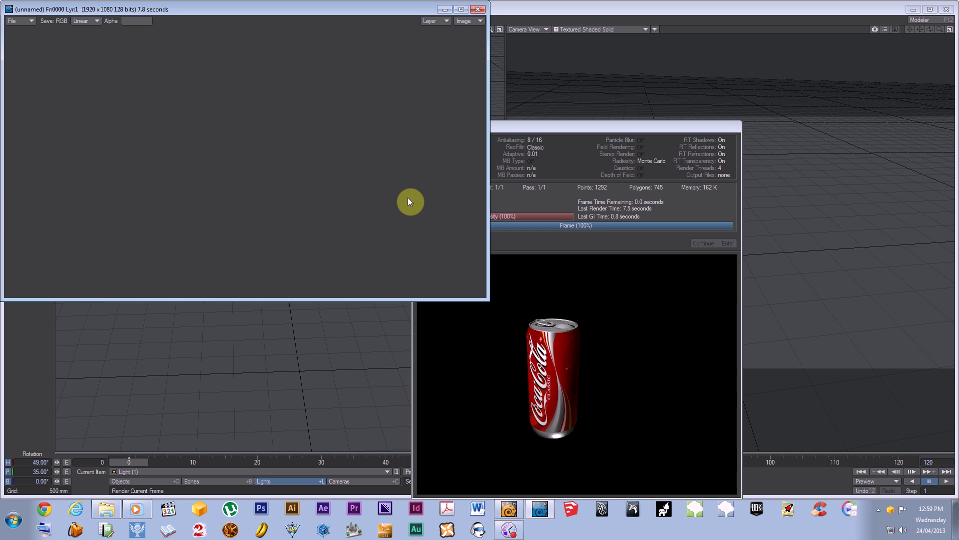
pyautogui.click(704, 244)
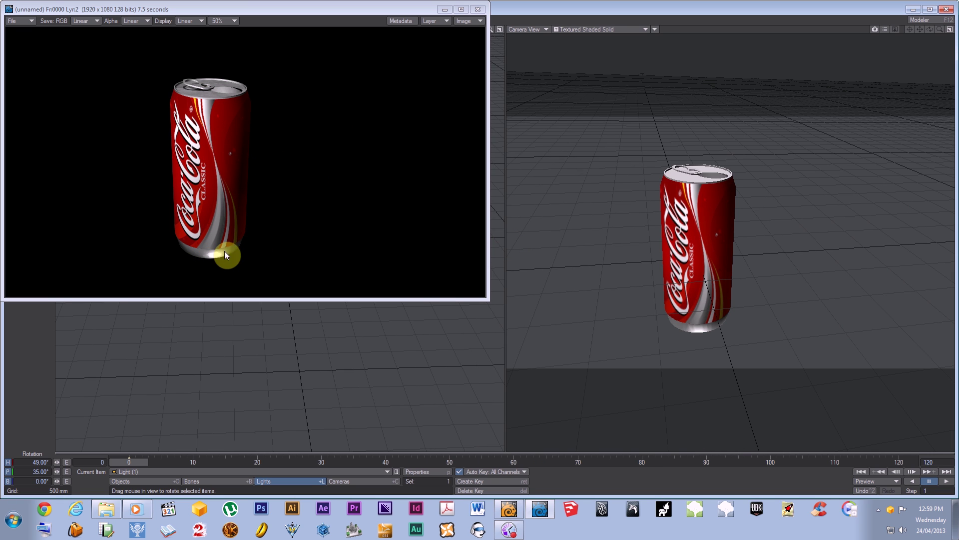
pyautogui.click(478, 10)
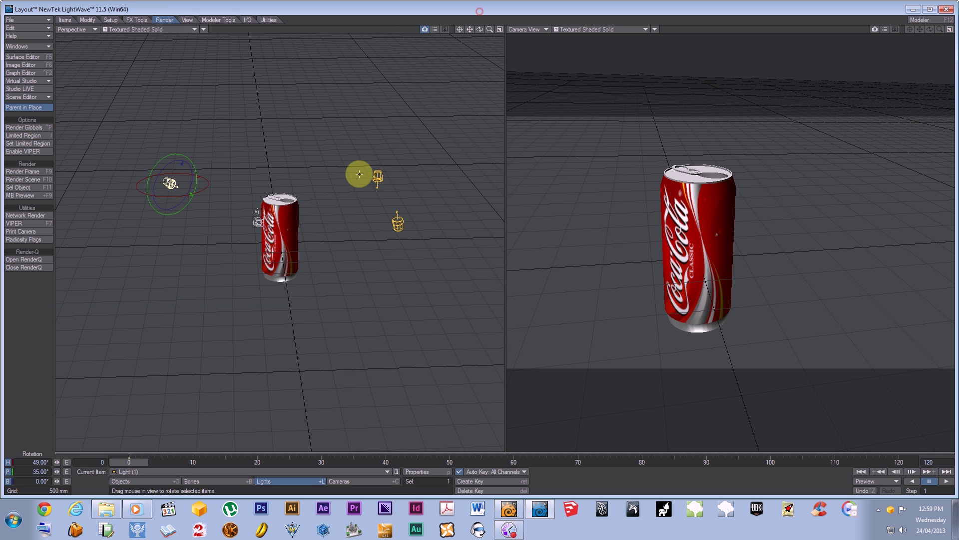
# Step: Set the coke object's top surface to 21.5% diffuse, 100% specularity, 4% glossiness and 24% reflection
pyautogui.click(31, 61)
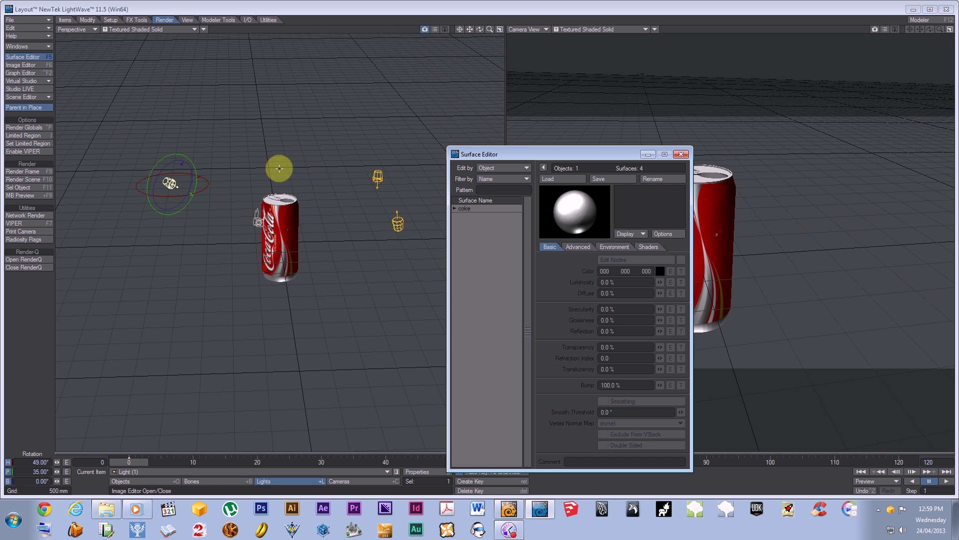
pyautogui.click(455, 207)
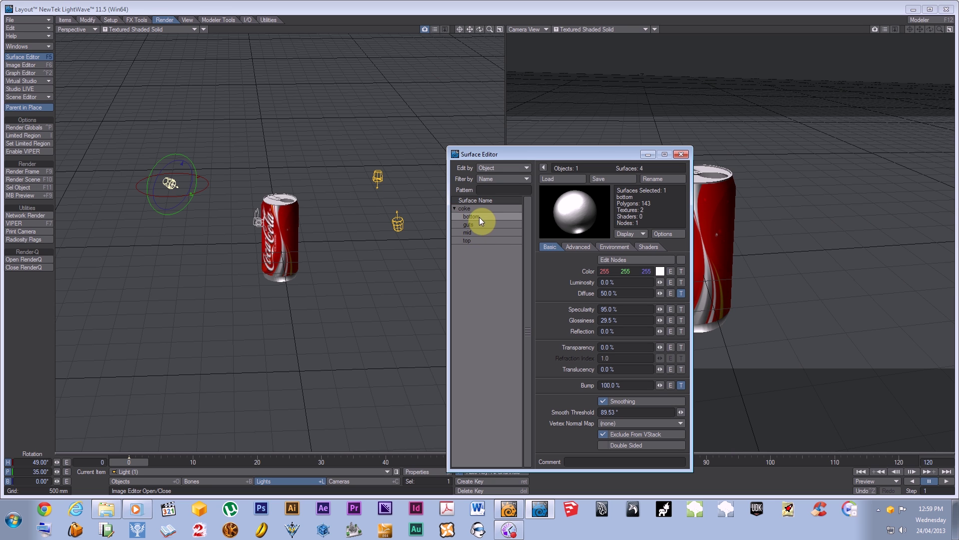
pyautogui.click(476, 239)
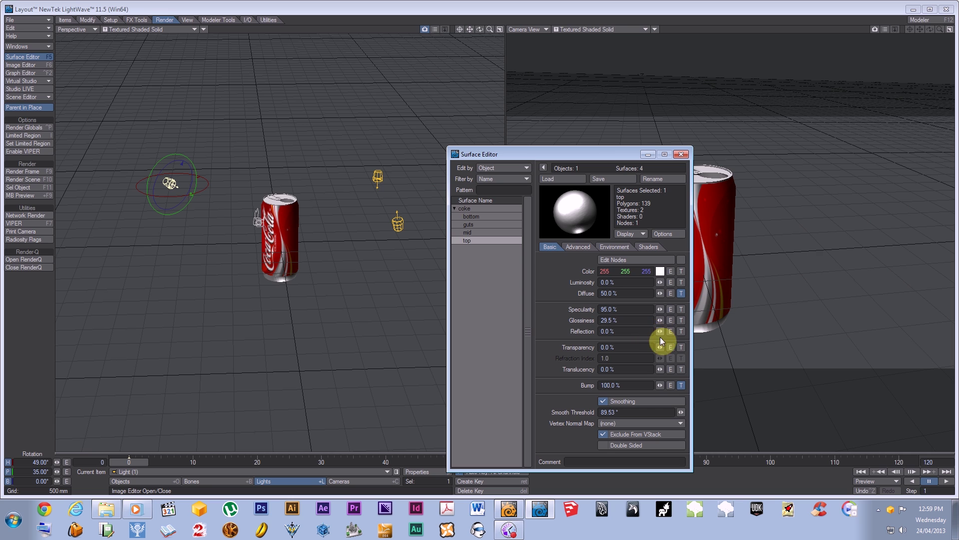
pyautogui.moveTo(659, 320); pyautogui.dragTo(120, 155)
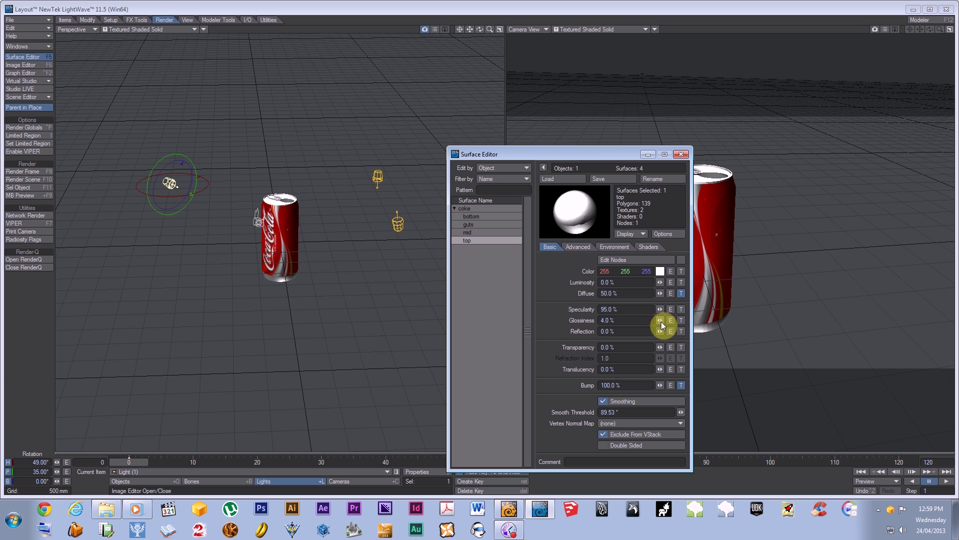
pyautogui.moveTo(662, 329); pyautogui.dragTo(659, 308)
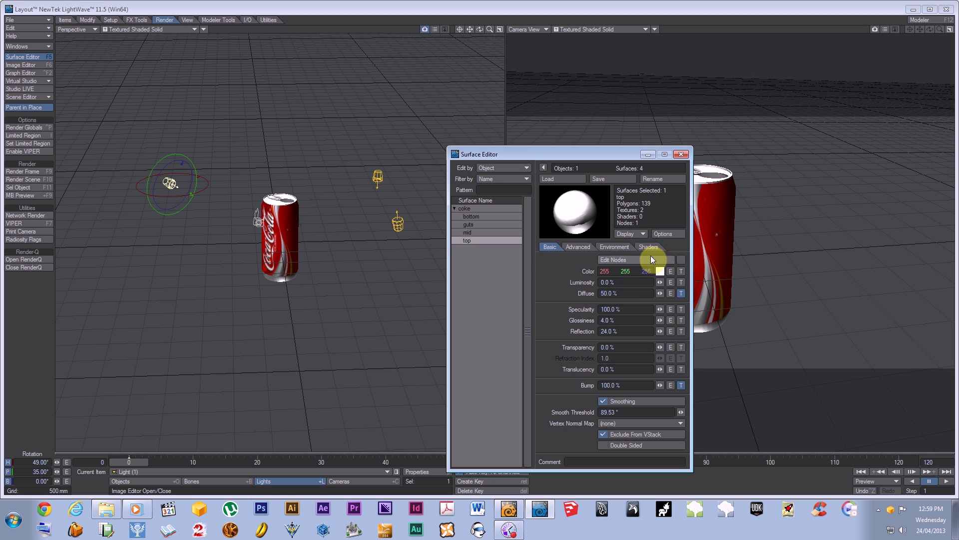
pyautogui.moveTo(658, 293)
pyautogui.mouseDown()
pyautogui.moveTo(129, 160)
pyautogui.moveTo(658, 293)
pyautogui.mouseUp()
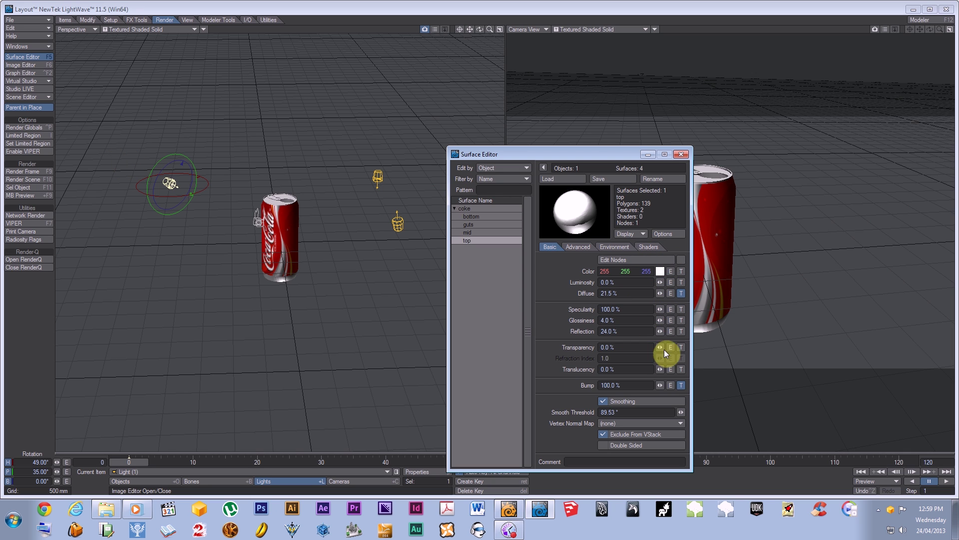
# Step: Set the top surface's bump to 60%
pyautogui.click(624, 385)
pyautogui.write('80')
pyautogui.click(578, 386)
pyautogui.write('60')
pyautogui.press('Tab')
pyautogui.click(556, 386)
# Step: Copy the top surface's settings and paste them onto the coke object's bottom surface
pyautogui.rightClick(468, 240)
pyautogui.click(467, 242)
pyautogui.click(463, 216)
pyautogui.rightClick(473, 216)
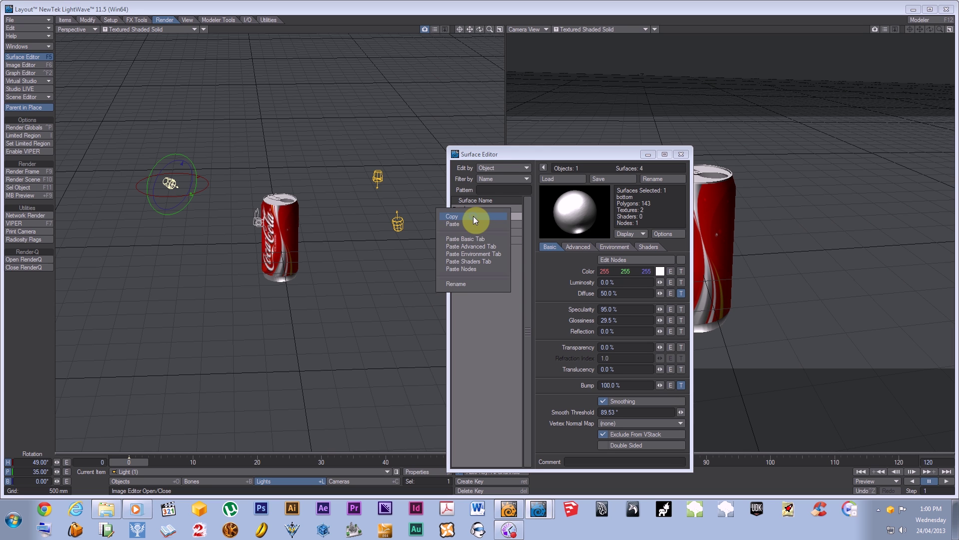
pyautogui.click(469, 225)
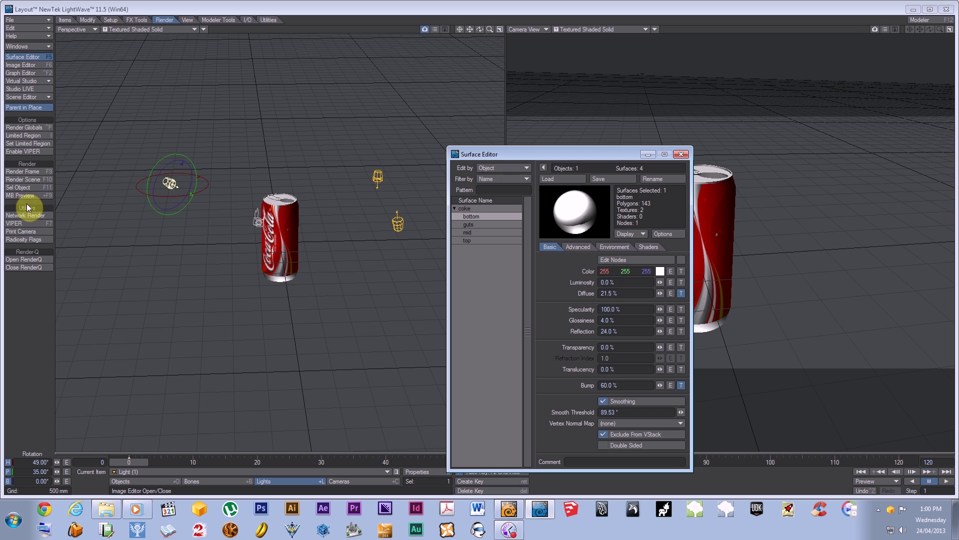
# Step: Render the current frame with the new bottom surface, then close the rendered image and the Surface Editor
pyautogui.click(23, 171)
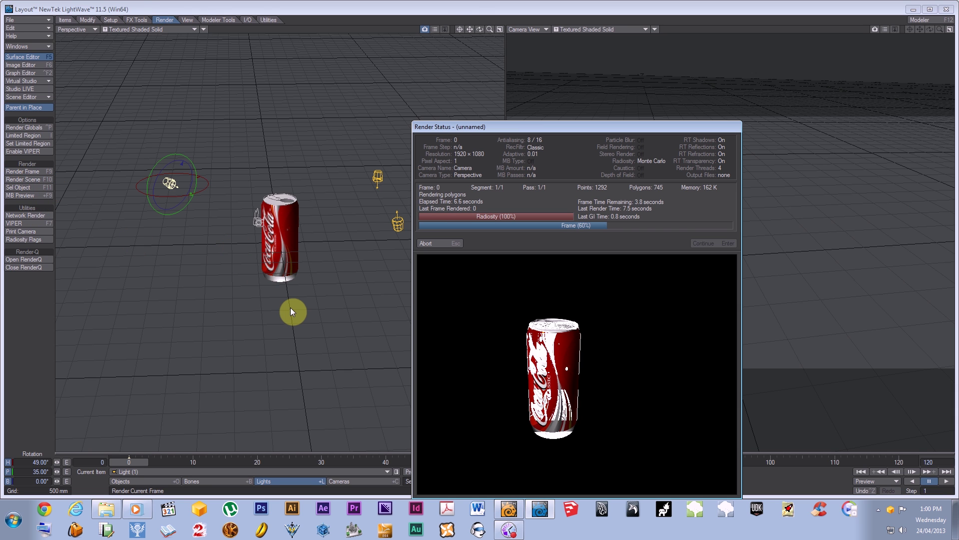
pyautogui.click(705, 243)
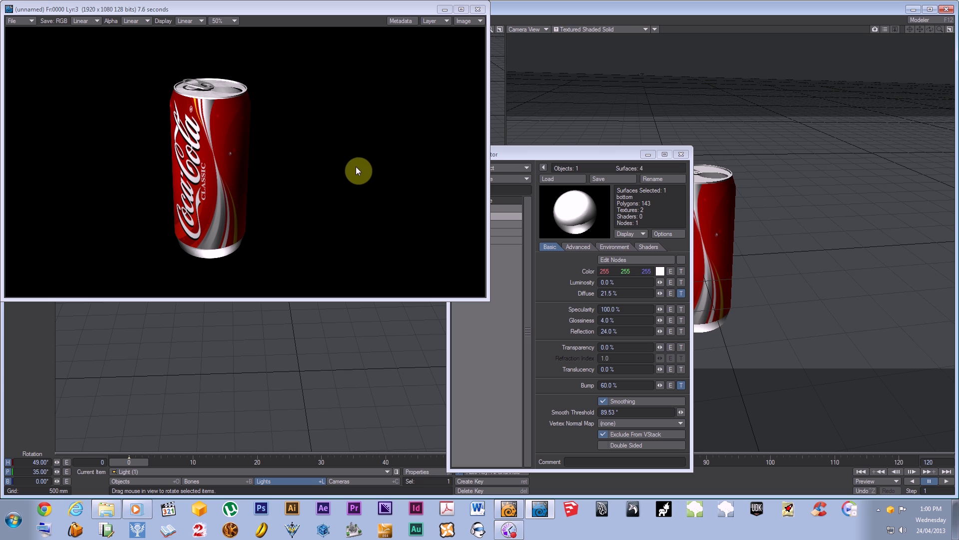
pyautogui.click(477, 10)
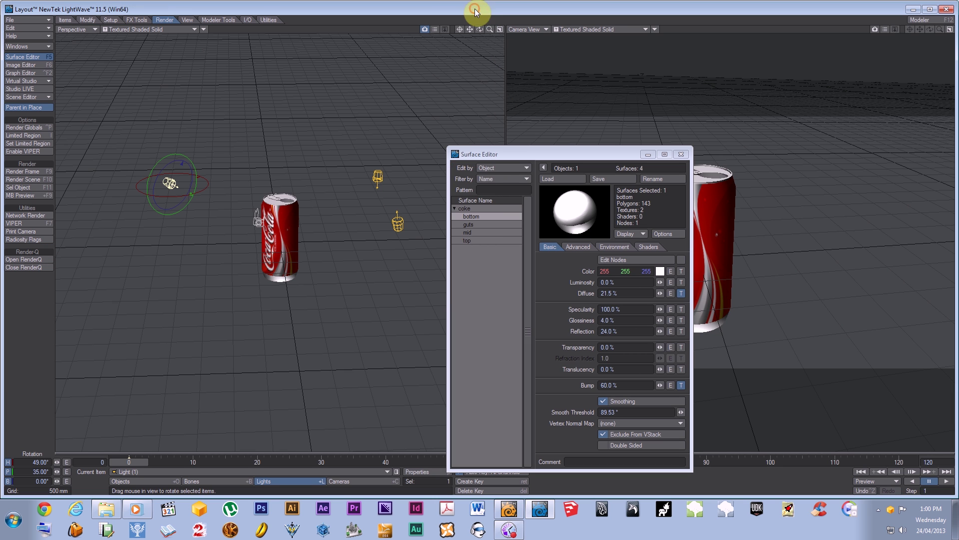
pyautogui.click(676, 155)
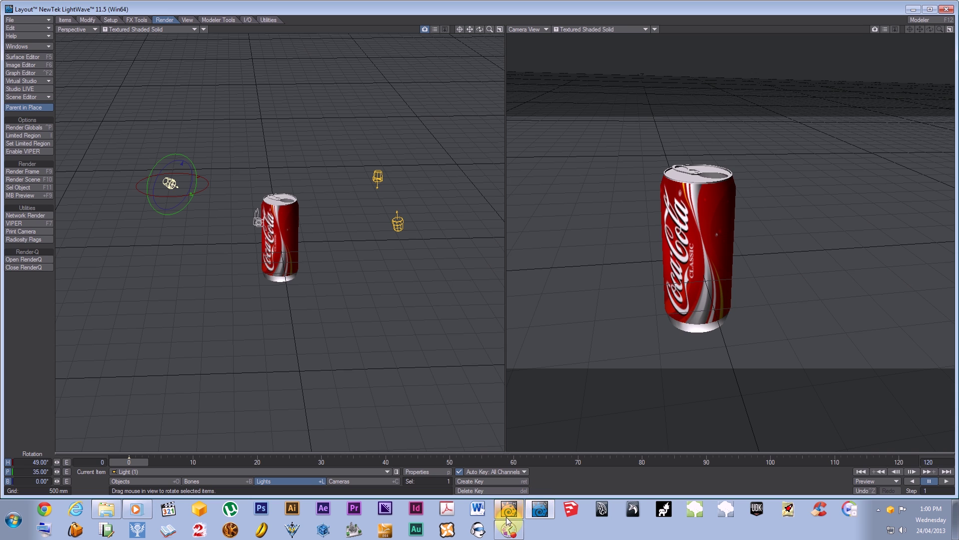
# Step: Switch to Modeler and select the polygons of the can's domed underside in the Back view, leaving out the sloping outer wall
pyautogui.click(508, 523)
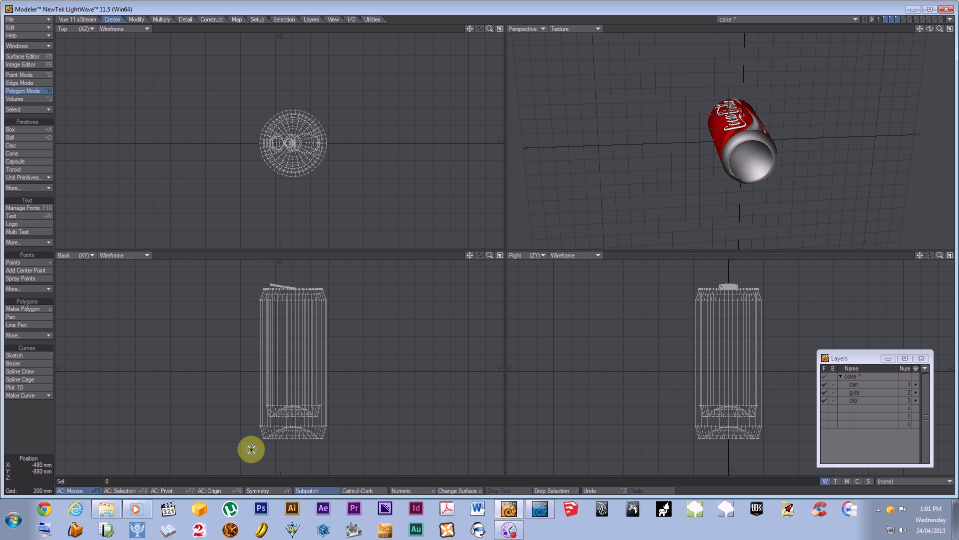
pyautogui.moveTo(251, 450)
pyautogui.mouseDown(button='right')
pyautogui.moveTo(337, 438)
pyautogui.moveTo(305, 430)
pyautogui.moveTo(256, 449)
pyautogui.moveTo(320, 465)
pyautogui.mouseUp(button='right')
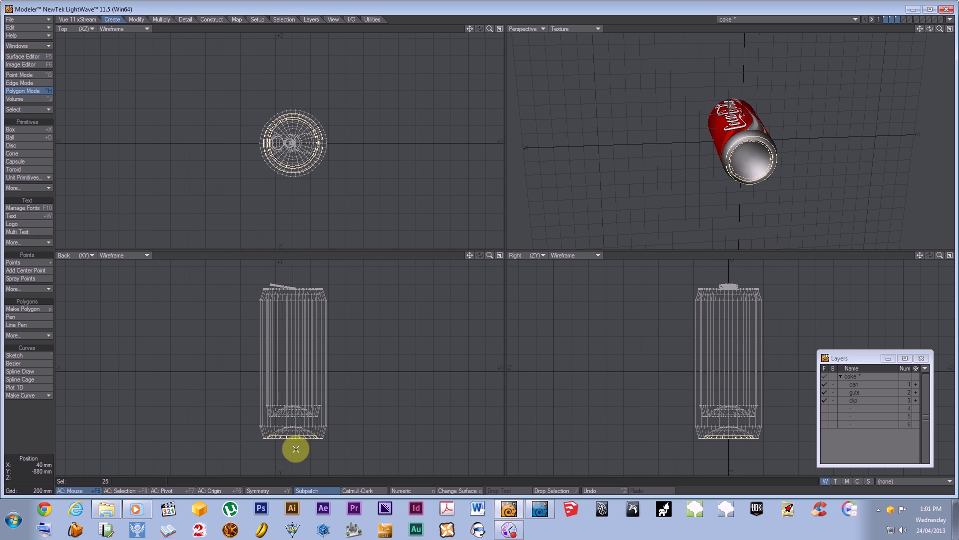
pyautogui.click(300, 431)
pyautogui.moveTo(271, 431)
pyautogui.keyDown('shift'); pyautogui.mouseDown()
pyautogui.moveTo(310, 432)
pyautogui.moveTo(279, 431)
pyautogui.moveTo(301, 429)
pyautogui.moveTo(278, 422)
pyautogui.moveTo(308, 445)
pyautogui.mouseUp(); pyautogui.keyUp('shift')
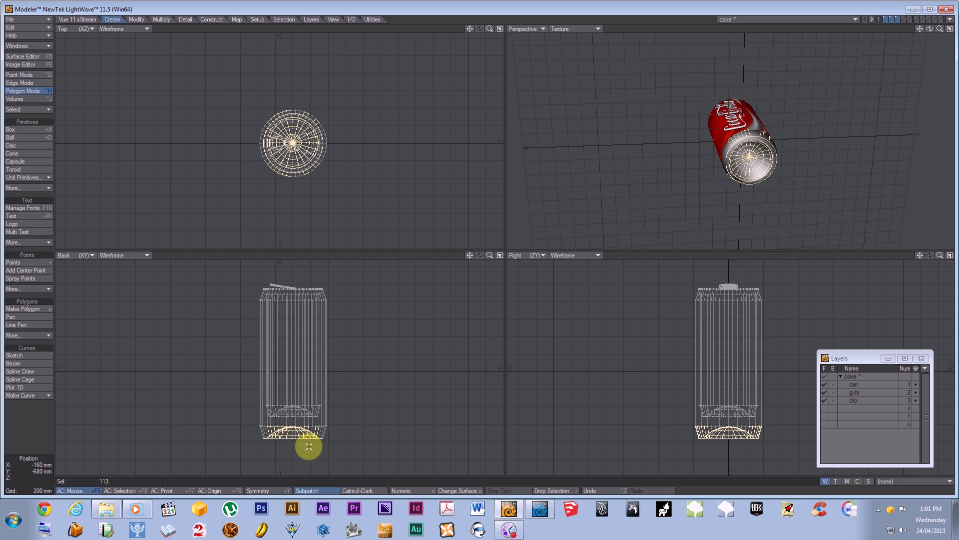
pyautogui.click(499, 255)
pyautogui.scroll(3, 574, 324)
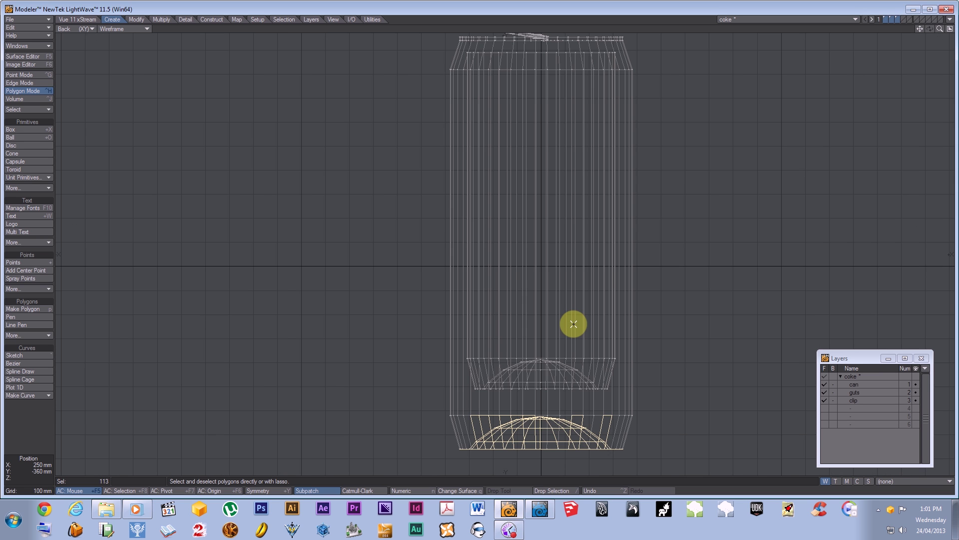
pyautogui.scroll(1, 574, 324)
pyautogui.press('g')
pyautogui.press('g')
pyautogui.moveTo(641, 273)
pyautogui.mouseDown()
pyautogui.moveTo(606, 253)
pyautogui.moveTo(420, 265)
pyautogui.moveTo(507, 260)
pyautogui.moveTo(598, 321)
pyautogui.mouseUp()
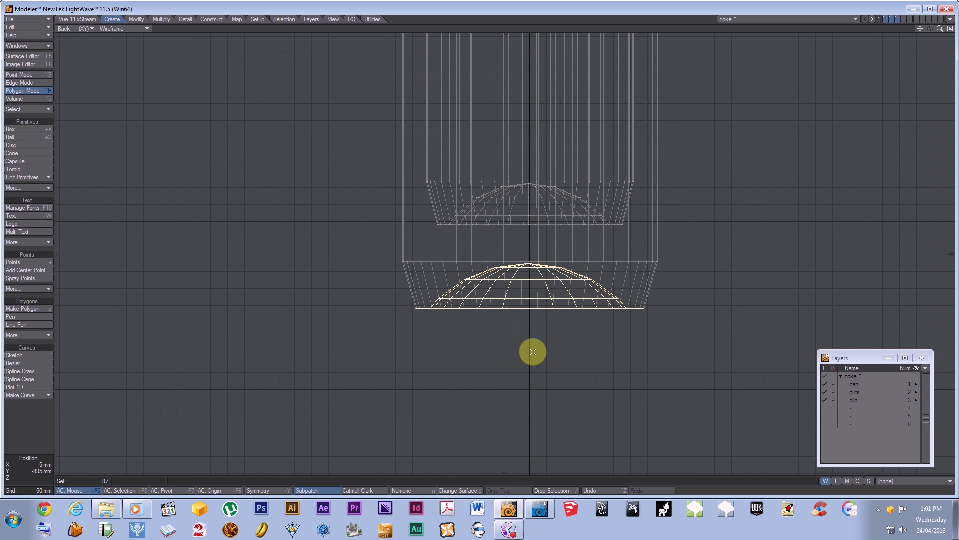
# Step: Raise the selected underside by about 35 mm, nudge it slightly higher, and clear the selection
pyautogui.press('t')
pyautogui.moveTo(536, 309); pyautogui.dragTo(536, 300)
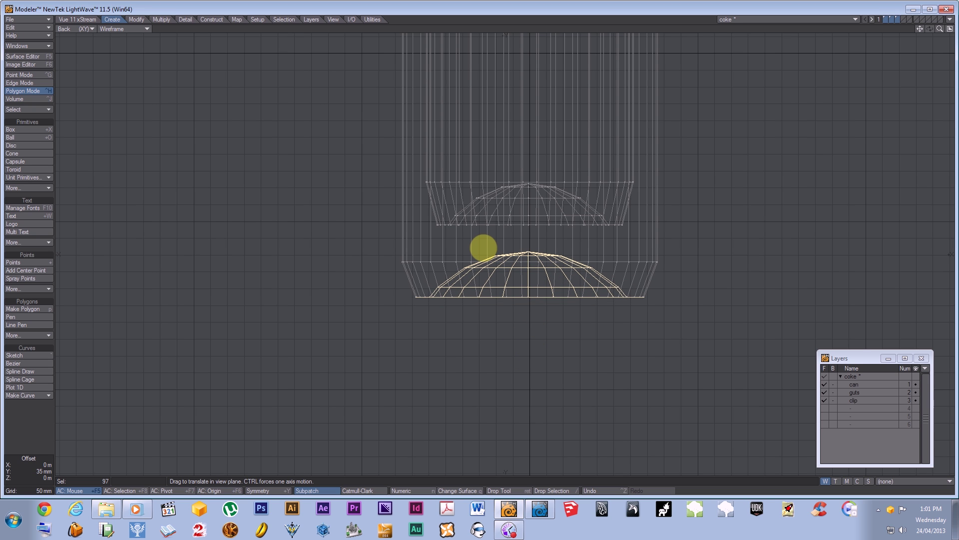
pyautogui.moveTo(536, 297); pyautogui.dragTo(534, 290)
pyautogui.press('/')
pyautogui.press('KP_0')
pyautogui.moveTo(751, 150)
pyautogui.keyDown('alt'); pyautogui.mouseDown()
pyautogui.moveTo(745, 162)
pyautogui.moveTo(751, 151)
pyautogui.mouseUp(); pyautogui.keyUp('alt')
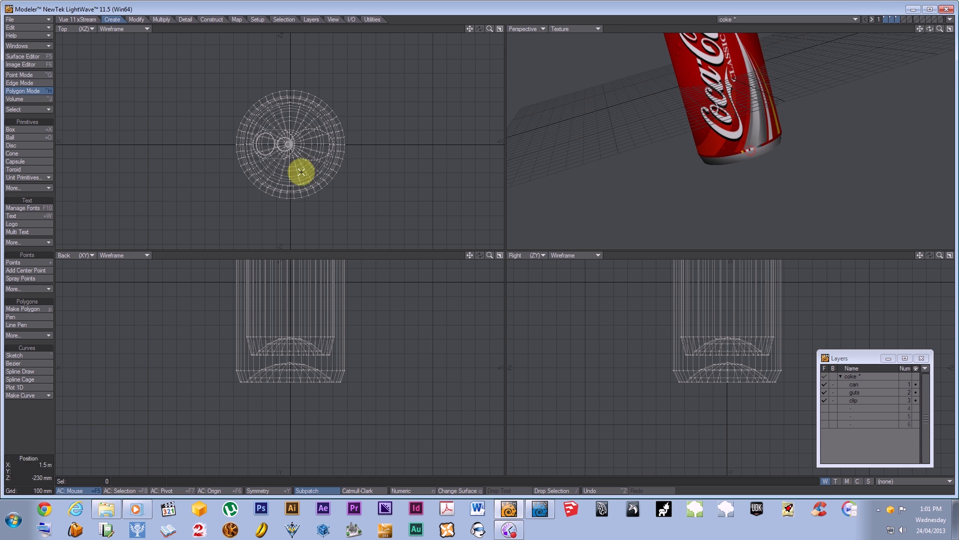
# Step: Automatically resize the mid surface's coka cola.png color texture to the edited can and close the Surface Editor
pyautogui.click(20, 56)
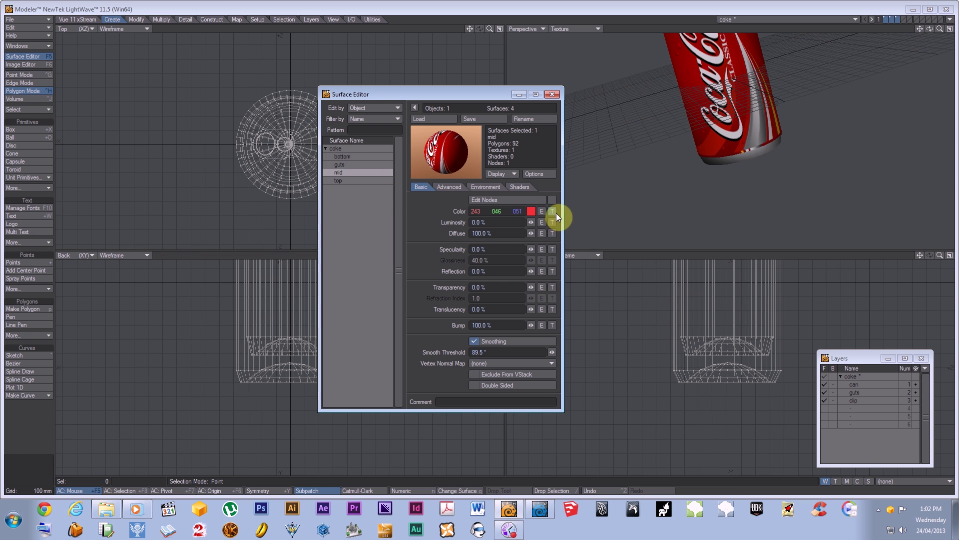
pyautogui.click(552, 211)
pyautogui.click(571, 302)
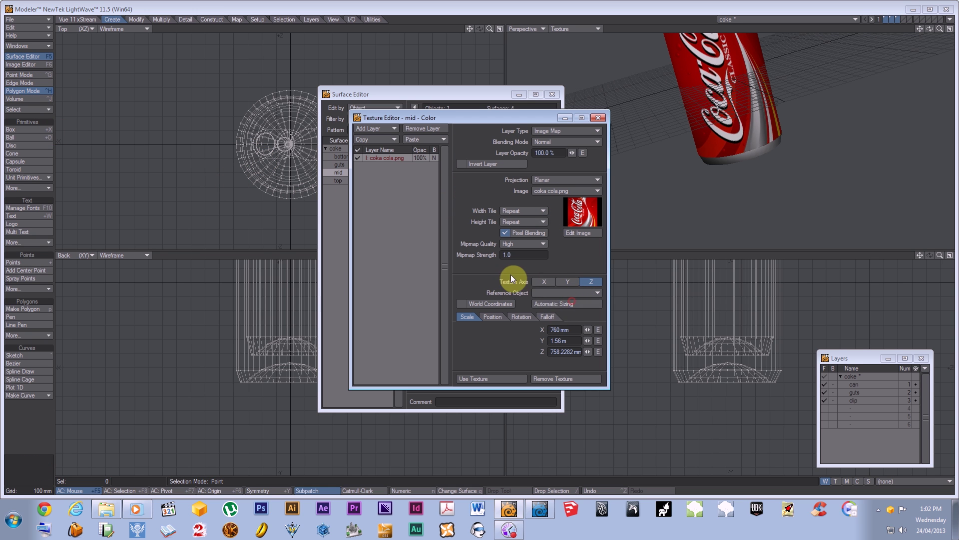
pyautogui.click(492, 379)
pyautogui.click(552, 94)
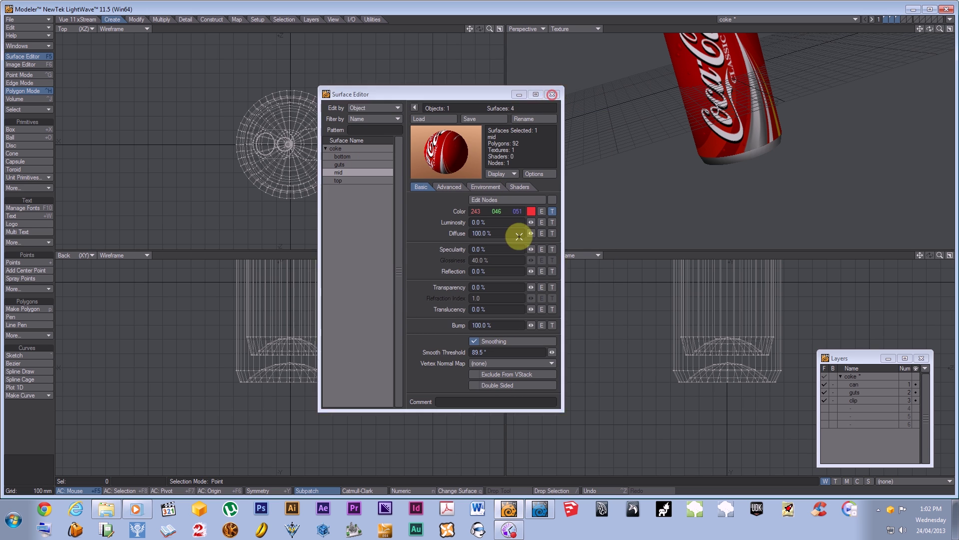
# Step: Synchronize the can with its raised underside to Layout and switch to Layout
pyautogui.click(949, 20)
pyautogui.click(941, 22)
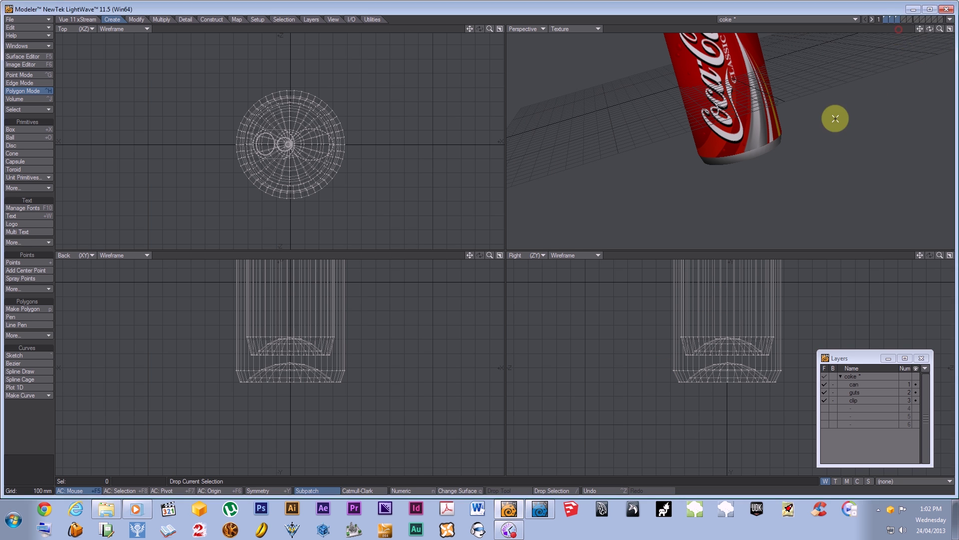
pyautogui.click(539, 510)
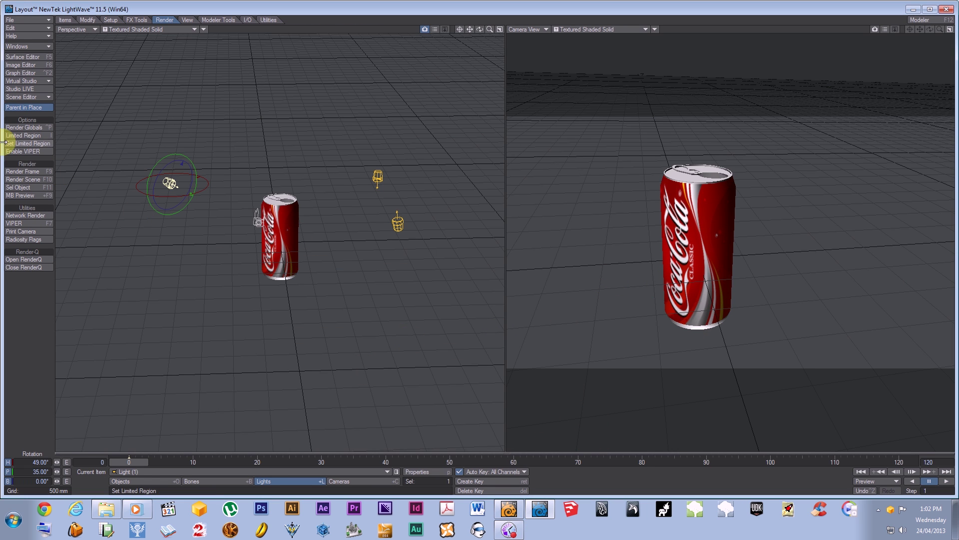
# Step: Render the can with its shortened base in the current frame and close the rendered image
pyautogui.click(28, 171)
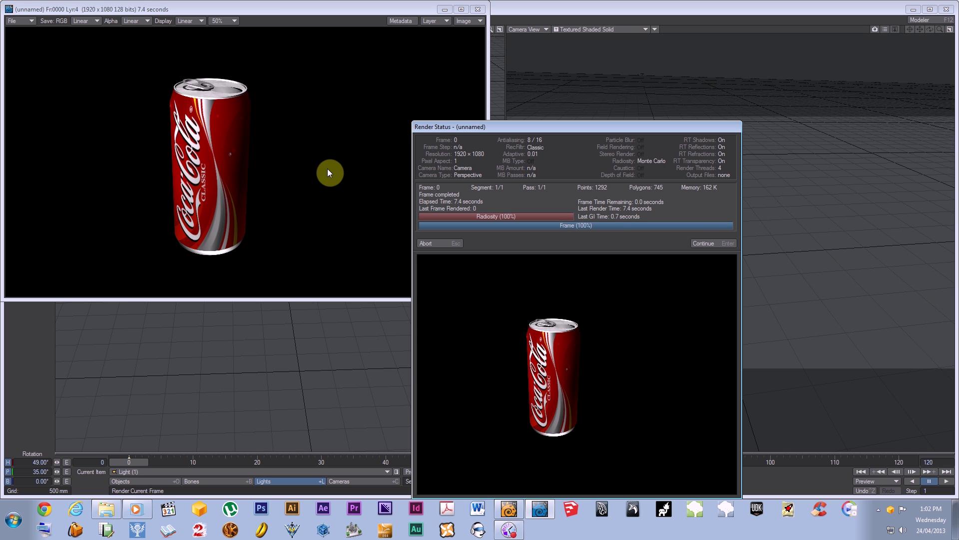
pyautogui.click(703, 243)
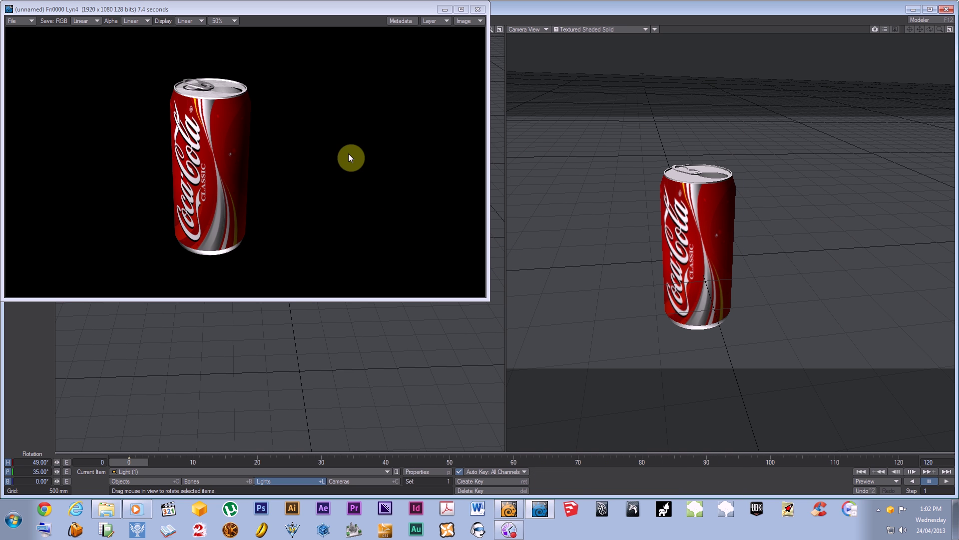
pyautogui.click(477, 11)
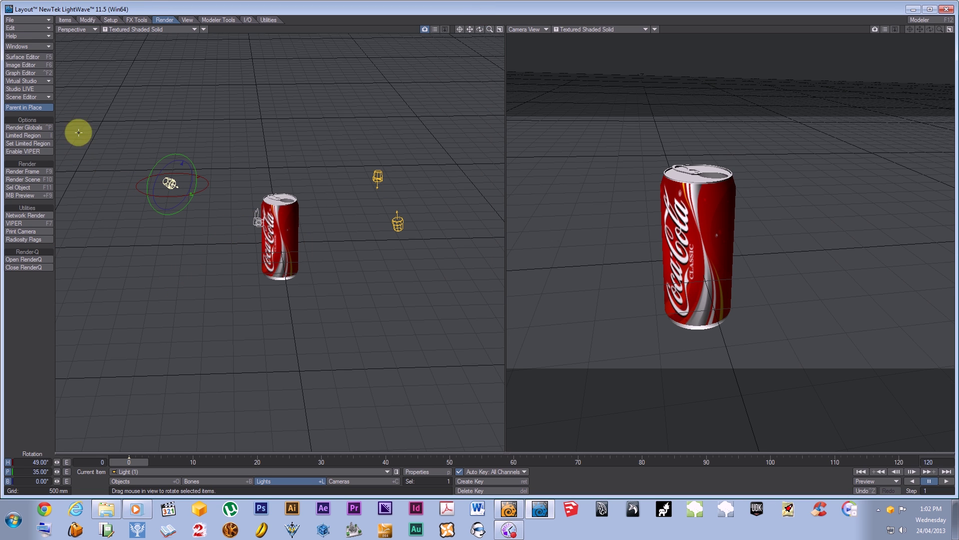
# Step: Set the bottom surface's bump to 40% in the Surface Editor
pyautogui.click(23, 56)
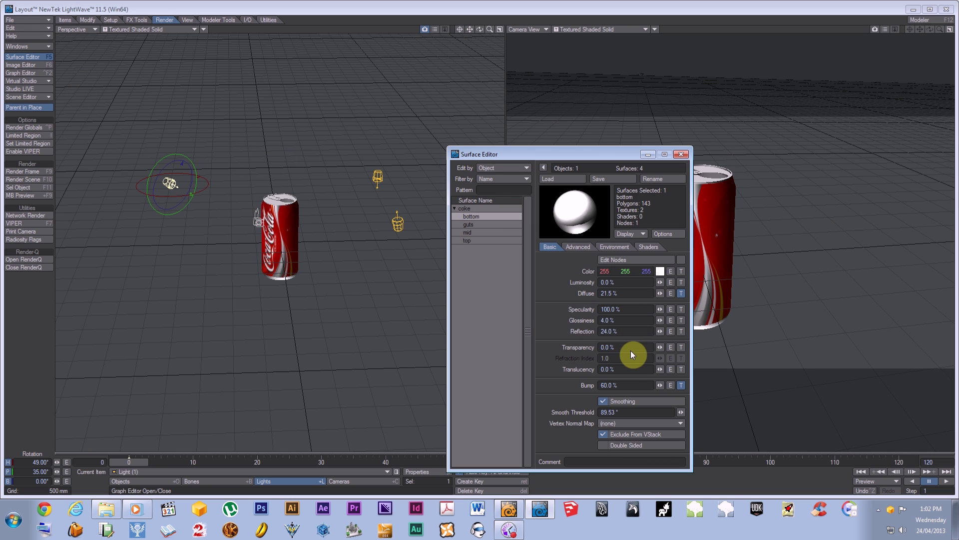
pyautogui.click(631, 385)
pyautogui.write('40')
pyautogui.press('Tab')
pyautogui.click(500, 327)
# Step: Copy the bottom surface's settings and paste them onto the guts and top surfaces
pyautogui.click(477, 217)
pyautogui.rightClick(476, 217)
pyautogui.press('Escape')
pyautogui.click(469, 224)
pyautogui.rightClick(470, 224)
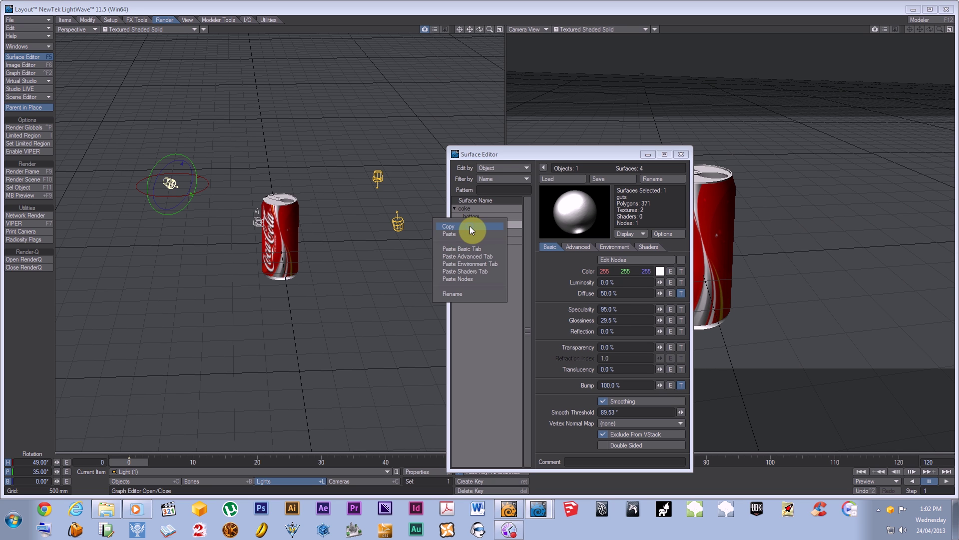
pyautogui.press('Escape')
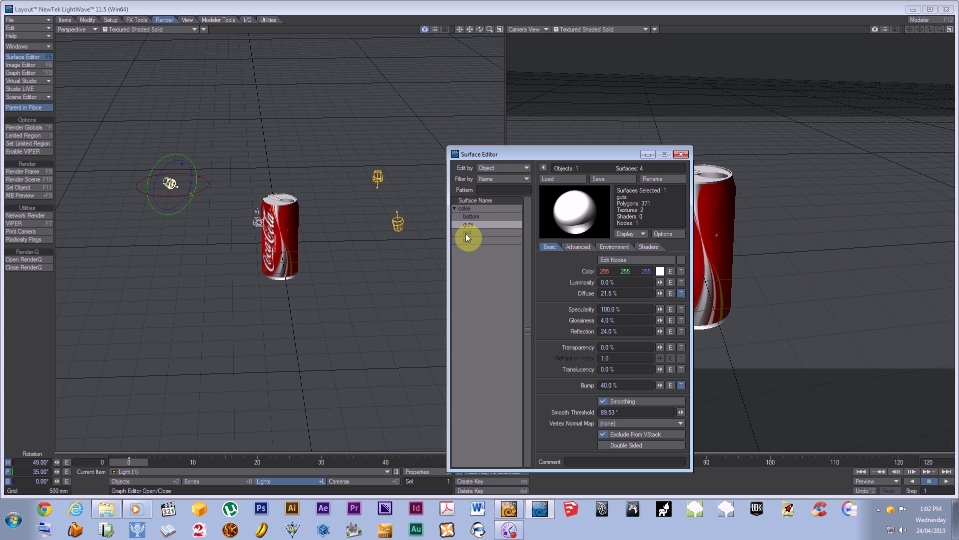
pyautogui.click(472, 238)
pyautogui.rightClick(472, 238)
pyautogui.press('Escape')
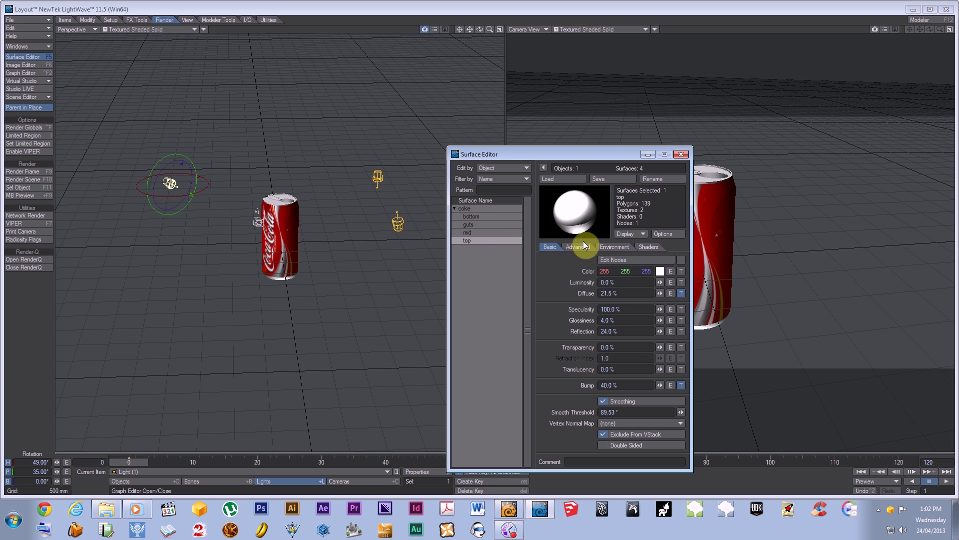
# Step: Close the Surface Editor, move the camera closer to the can, and rotate it to heading 13.30°, pitch 33.50° and bank -8.30°
pyautogui.click(675, 154)
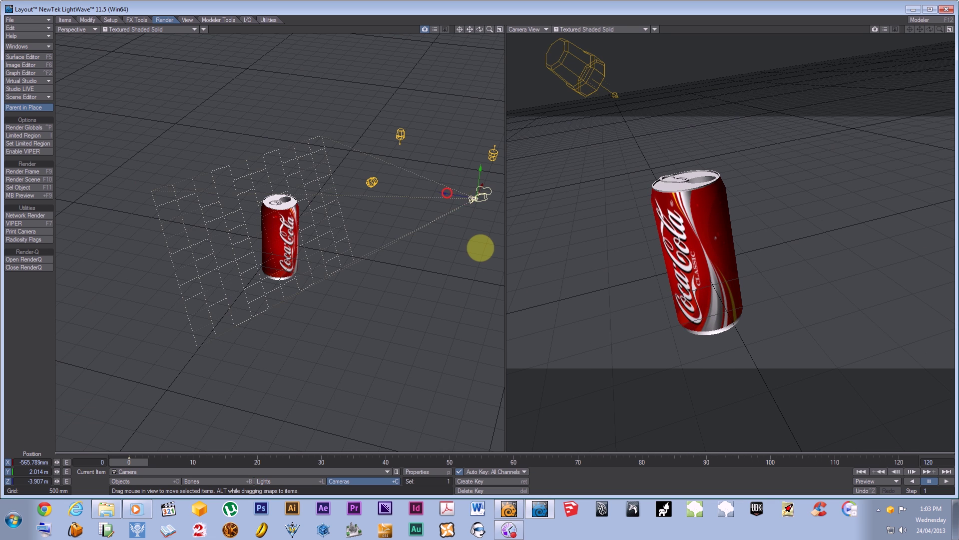
pyautogui.moveTo(480, 248); pyautogui.dragTo(483, 248)
pyautogui.press('y')
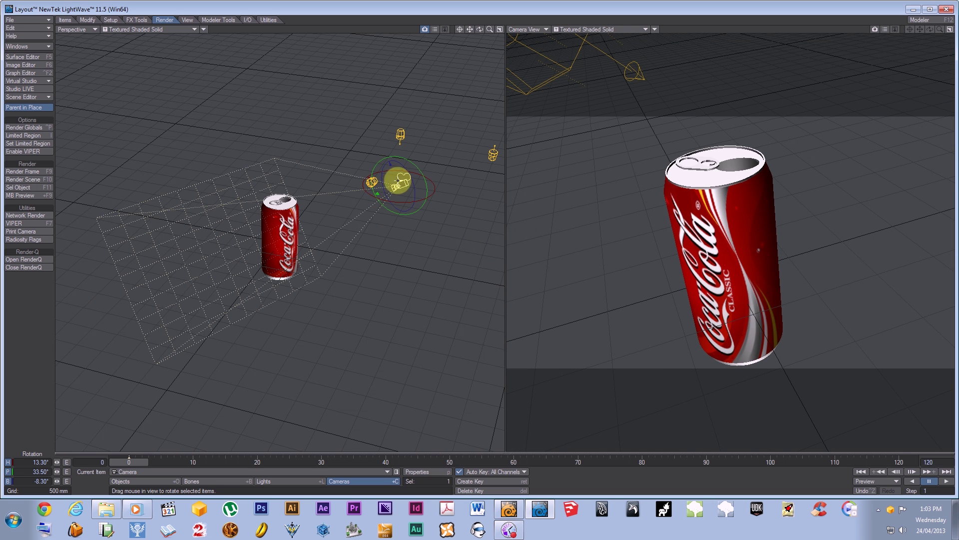
# Step: Render the can from the new camera angle and close the rendered image
pyautogui.click(31, 171)
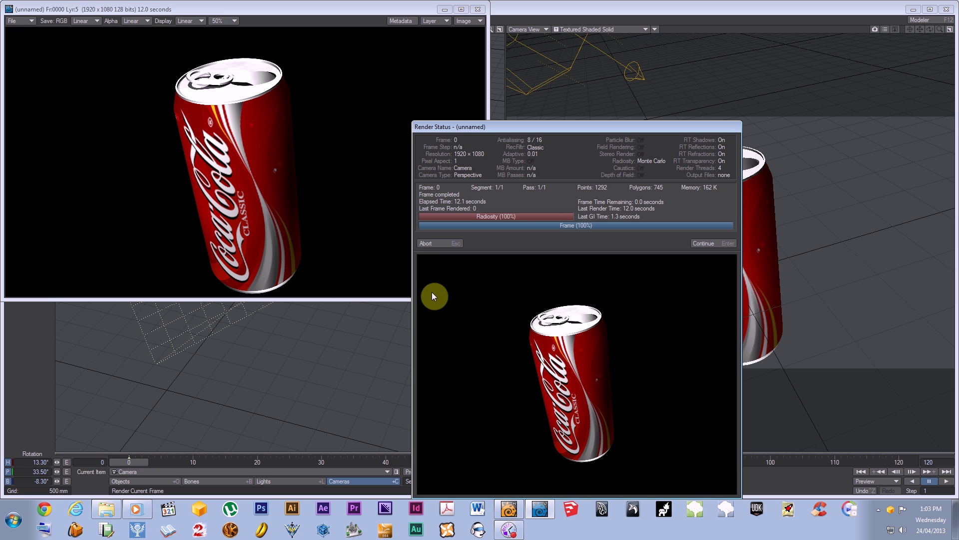
pyautogui.click(696, 244)
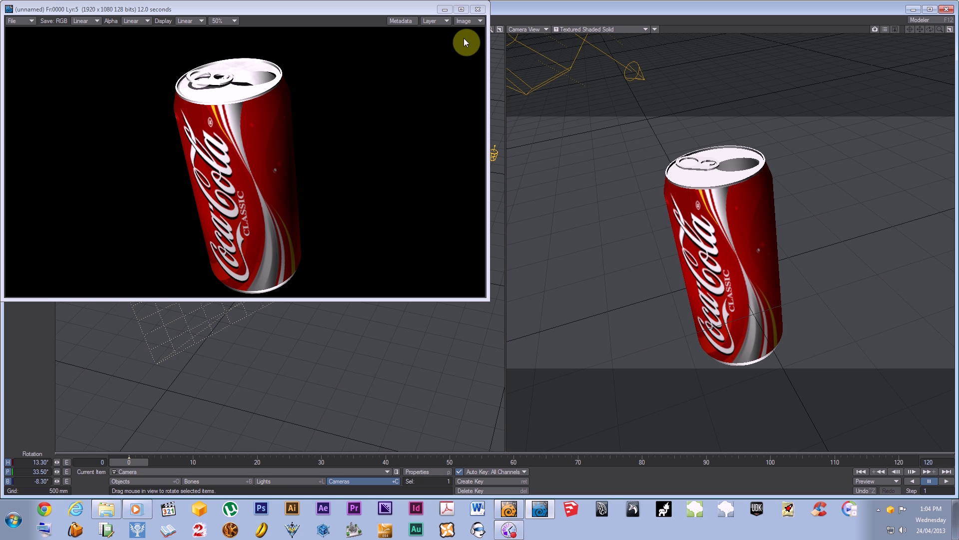
pyautogui.click(479, 9)
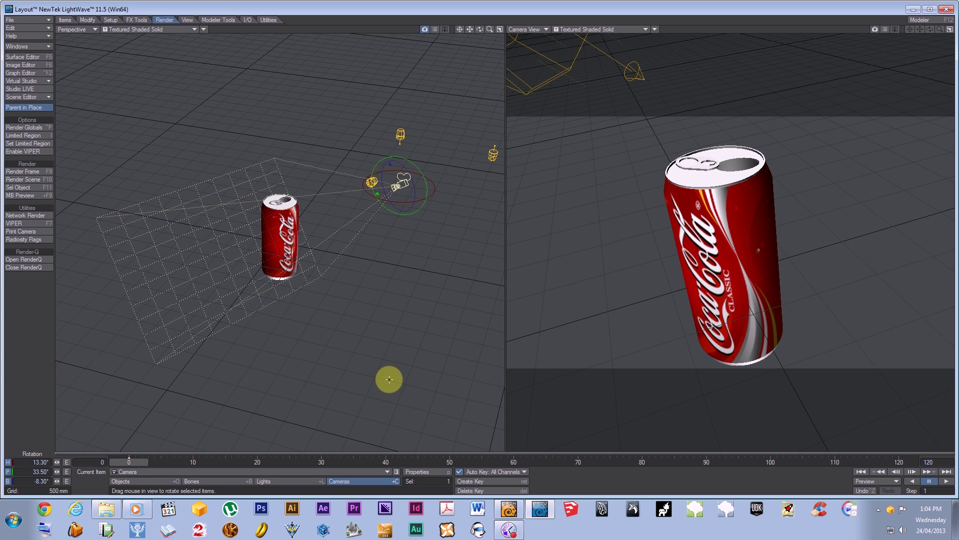
# Step: Rotate the coke object's heading at frame 100 to animate a spin, and play the animation
pyautogui.click(315, 235)
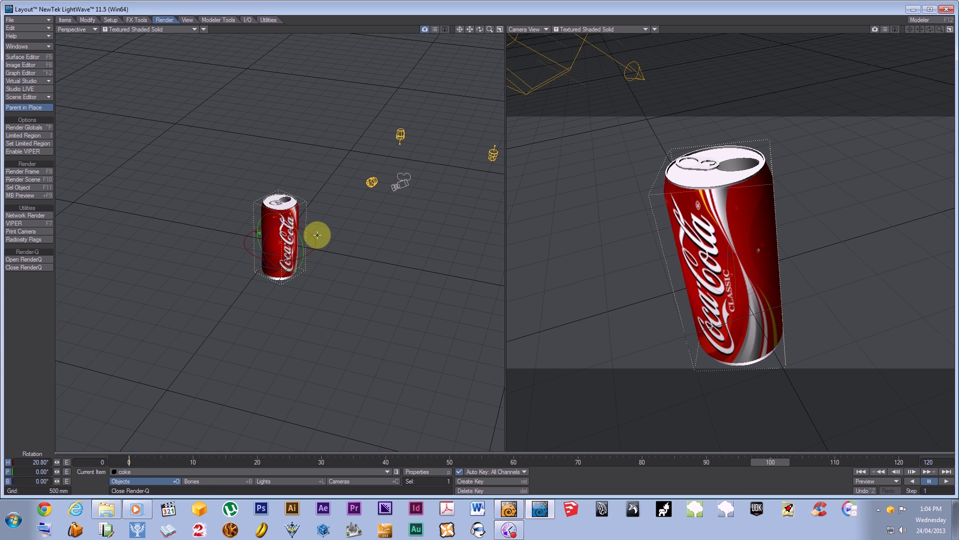
pyautogui.moveTo(312, 233); pyautogui.dragTo(392, 263)
pyautogui.moveTo(776, 461); pyautogui.dragTo(484, 249)
pyautogui.click(929, 483)
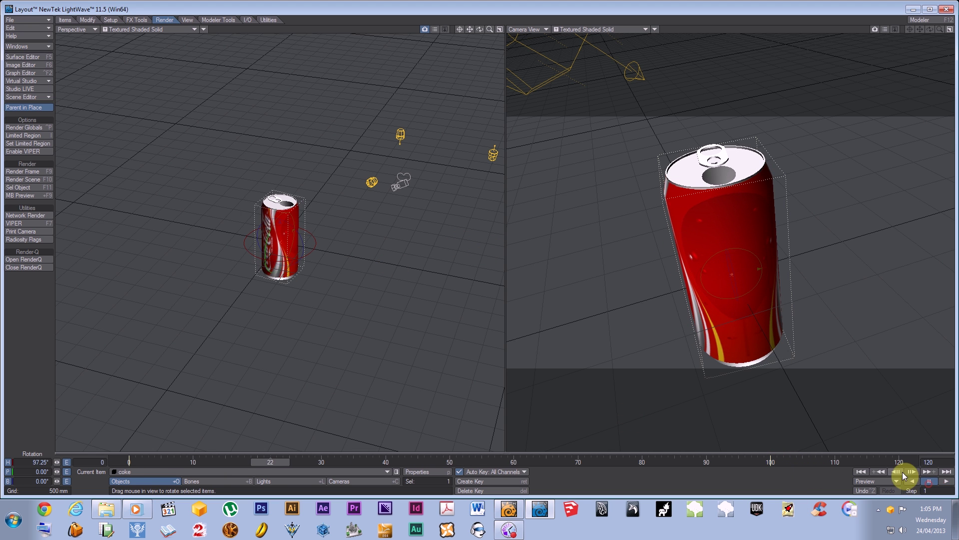
# Step: Open Render Globals and review the render, global illumination, camera, general and output settings
pyautogui.click(15, 127)
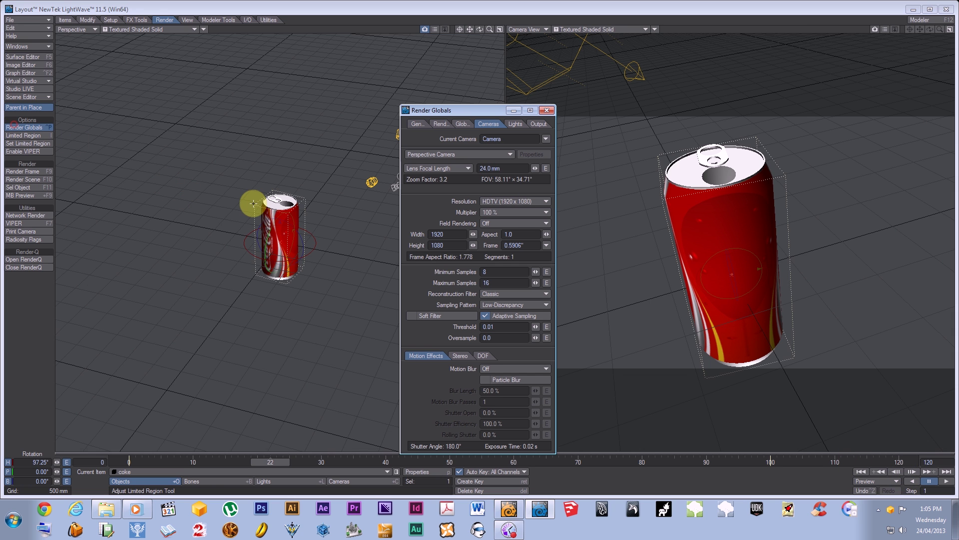
pyautogui.click(422, 124)
pyautogui.click(441, 124)
pyautogui.click(469, 123)
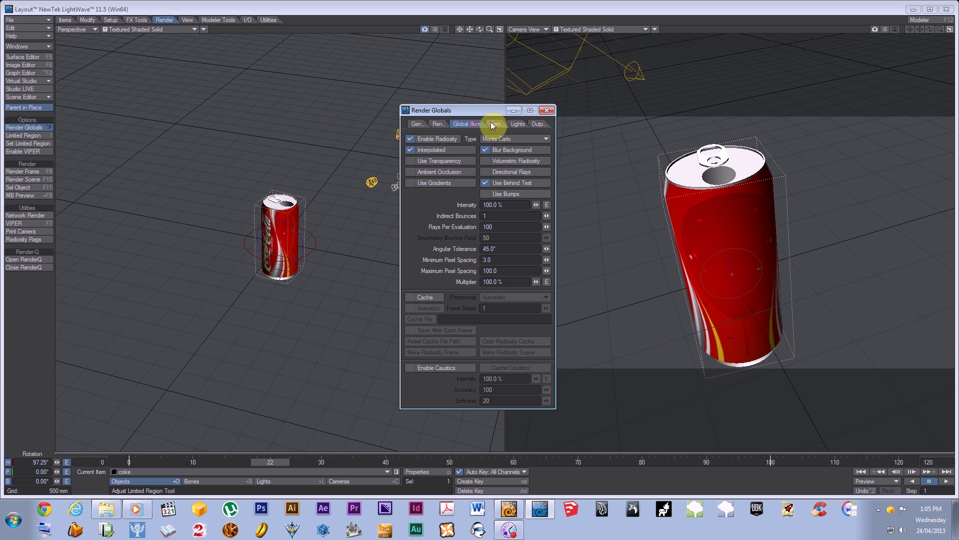
pyautogui.click(492, 124)
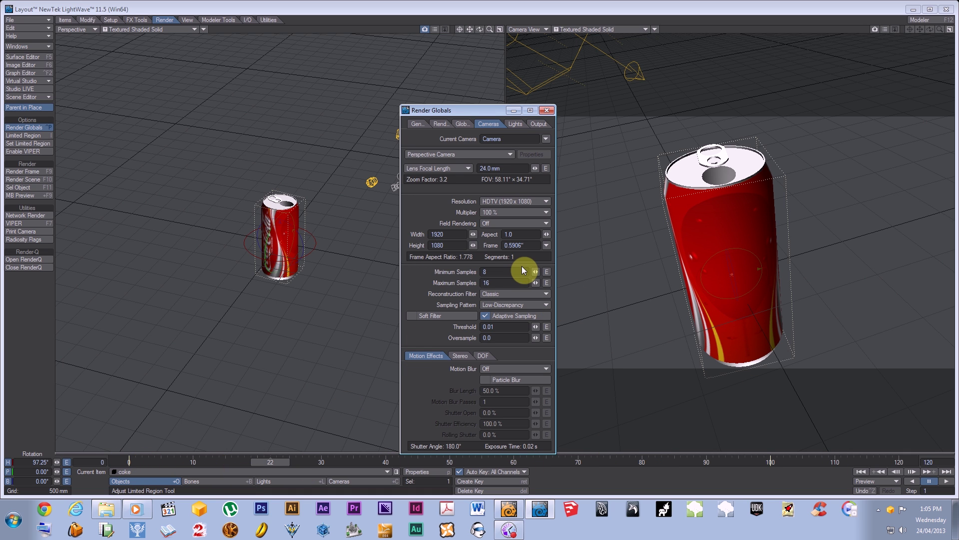
pyautogui.click(463, 125)
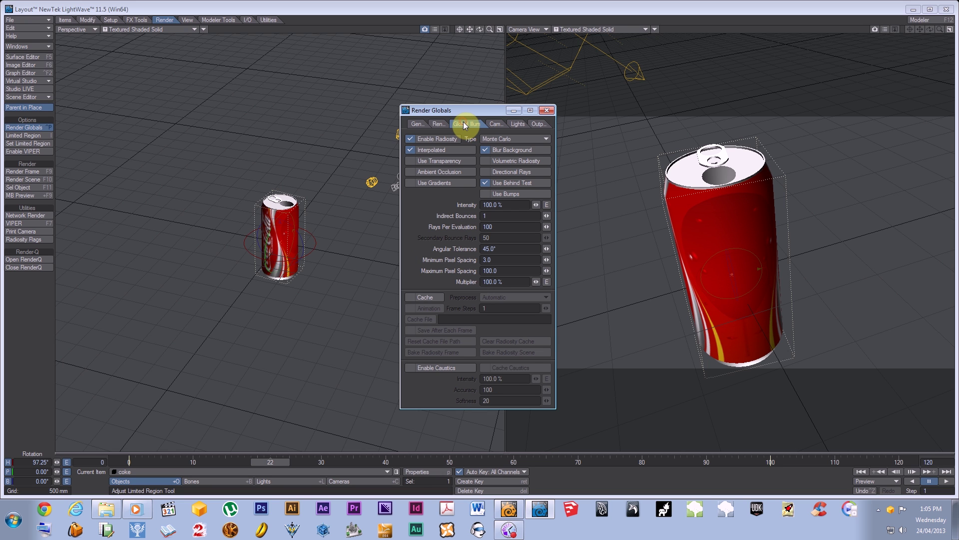
pyautogui.click(434, 124)
pyautogui.click(415, 124)
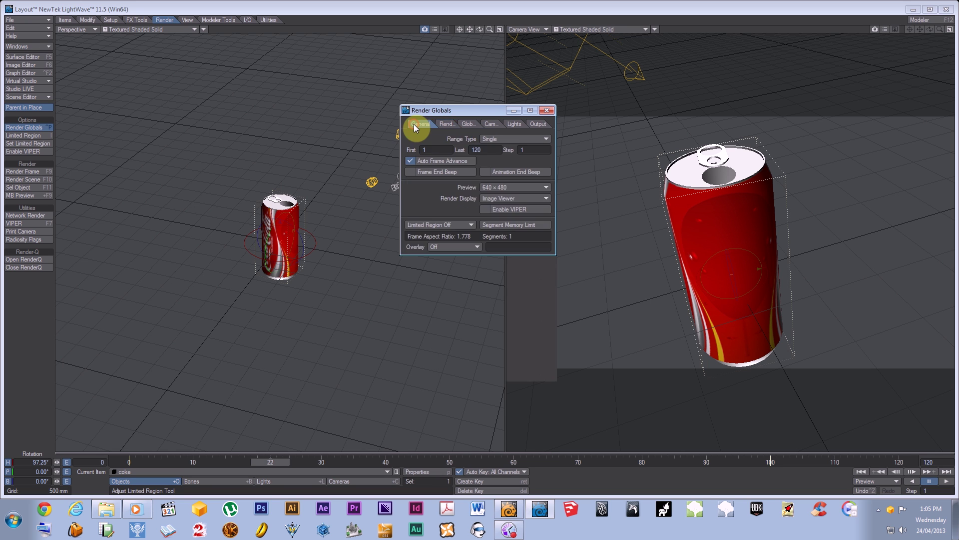
pyautogui.click(534, 124)
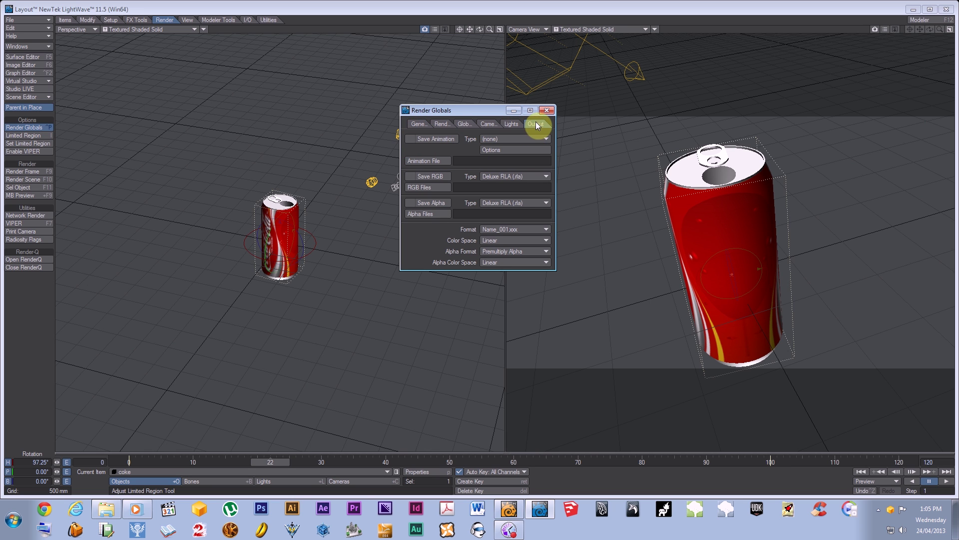
# Step: Set the last frame of the render range to 100 in the general render settings
pyautogui.click(418, 125)
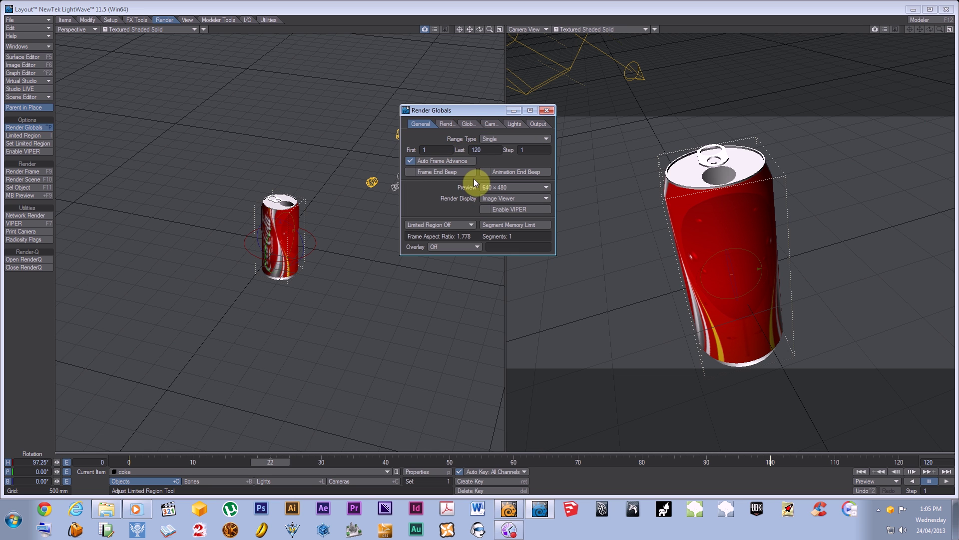
pyautogui.moveTo(486, 150); pyautogui.dragTo(454, 150)
pyautogui.write('100')
# Step: Enable saving the rendered animation to a file named coke on the Desktop
pyautogui.click(538, 123)
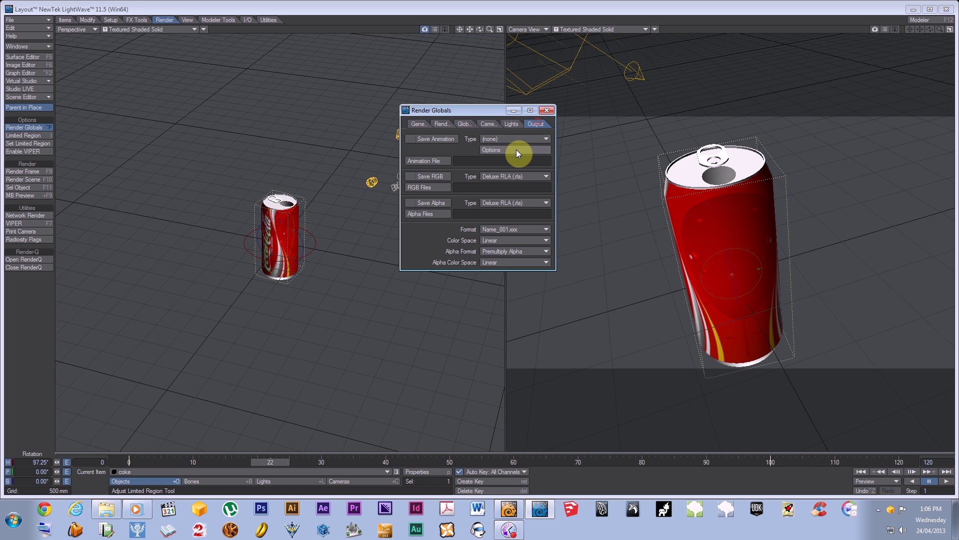
pyautogui.click(413, 140)
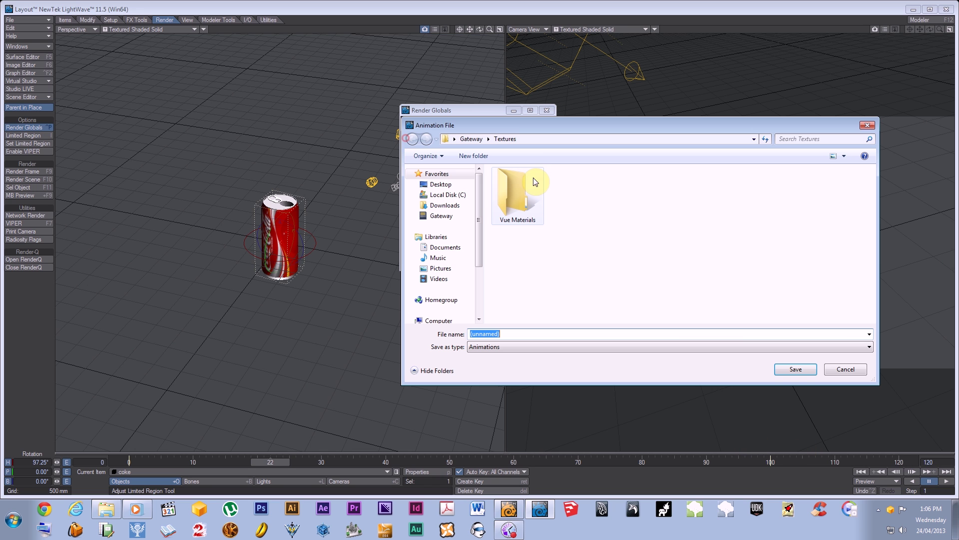
pyautogui.click(440, 183)
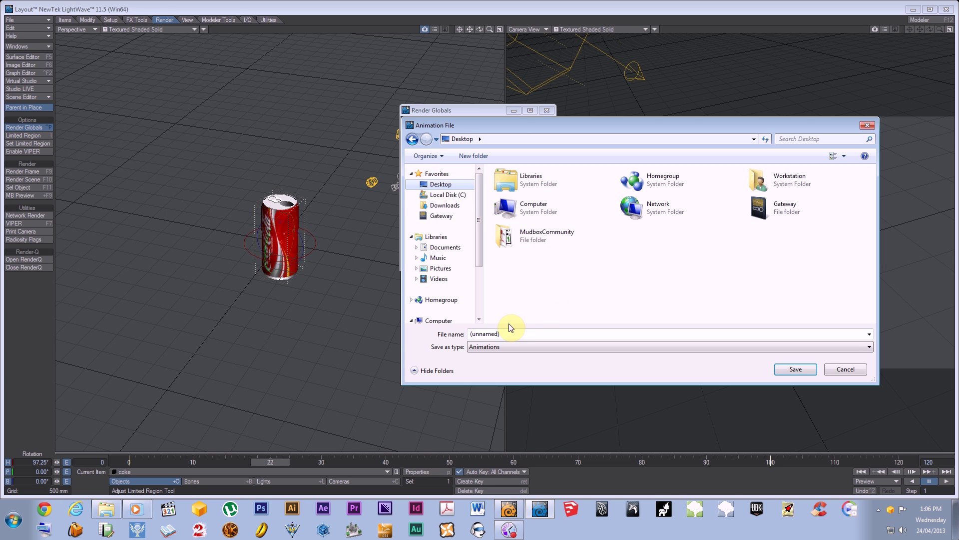
pyautogui.moveTo(513, 333); pyautogui.dragTo(453, 332)
pyautogui.write('tes')
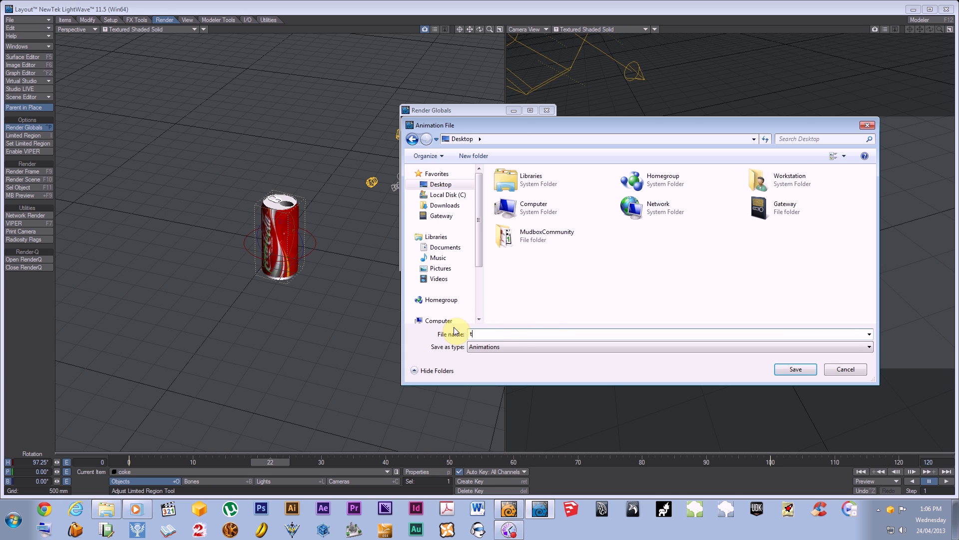
pyautogui.press('BackSpace')
pyautogui.press('BackSpace')
pyautogui.press('BackSpace')
pyautogui.write('coke')
pyautogui.click(786, 371)
# Step: Set the animation output type to AVI with Full Frames (Uncompressed) compression, and close Render Globals
pyautogui.click(496, 140)
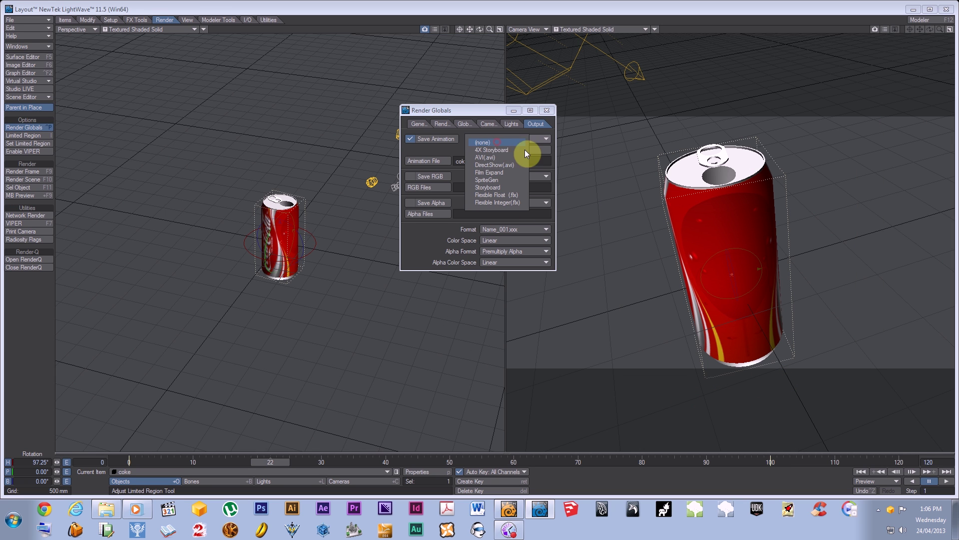
pyautogui.click(500, 158)
pyautogui.click(507, 151)
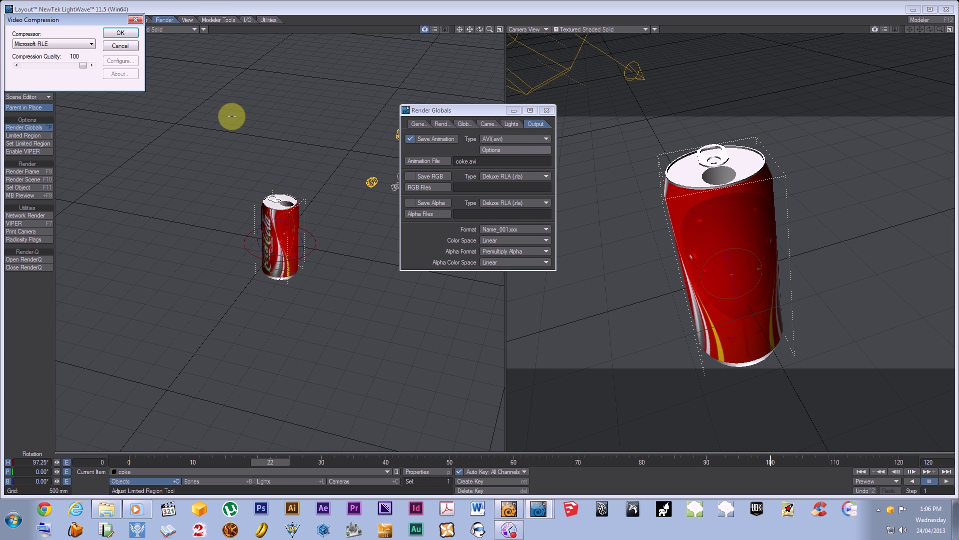
pyautogui.click(38, 43)
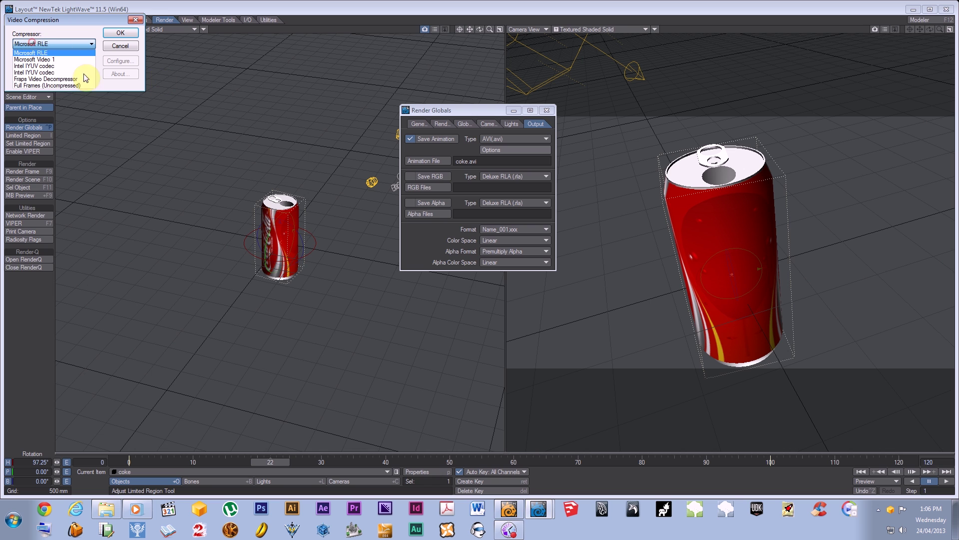
pyautogui.click(38, 86)
pyautogui.click(121, 33)
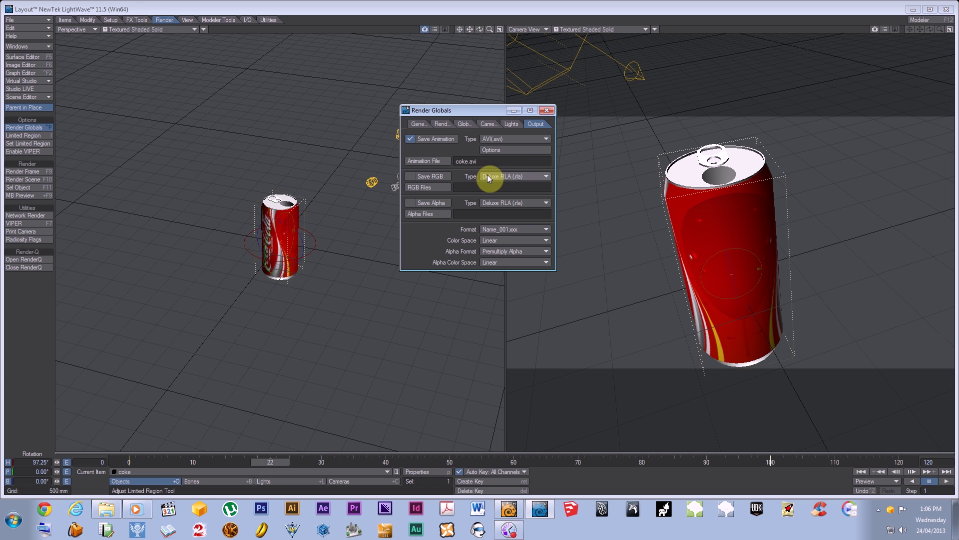
pyautogui.click(545, 111)
# Step: Set the timeline's end frame to 100 and scrub through the can's spin back to frame 0
pyautogui.click(924, 462)
pyautogui.write('100')
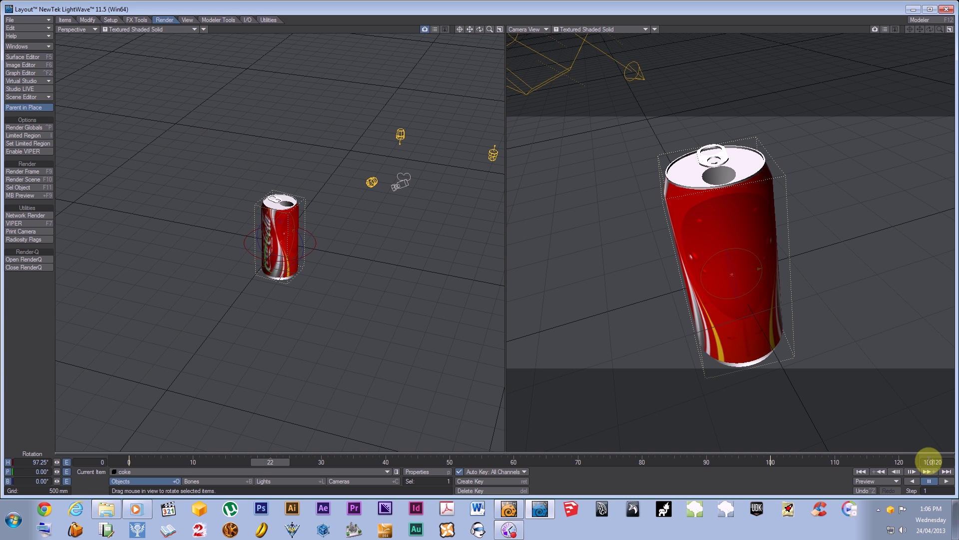
pyautogui.click(940, 460)
pyautogui.press('BackSpace')
pyautogui.press('BackSpace')
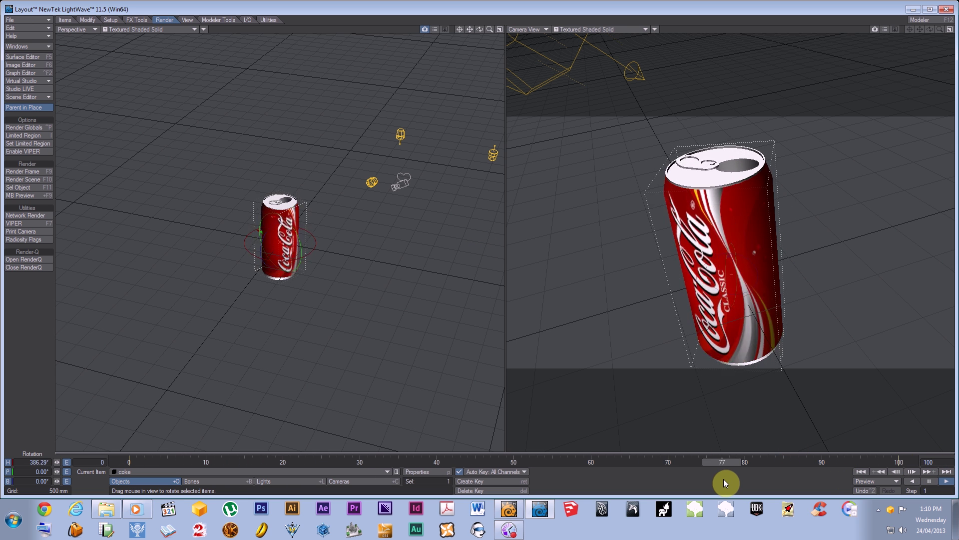
pyautogui.moveTo(466, 462); pyautogui.dragTo(513, 461)
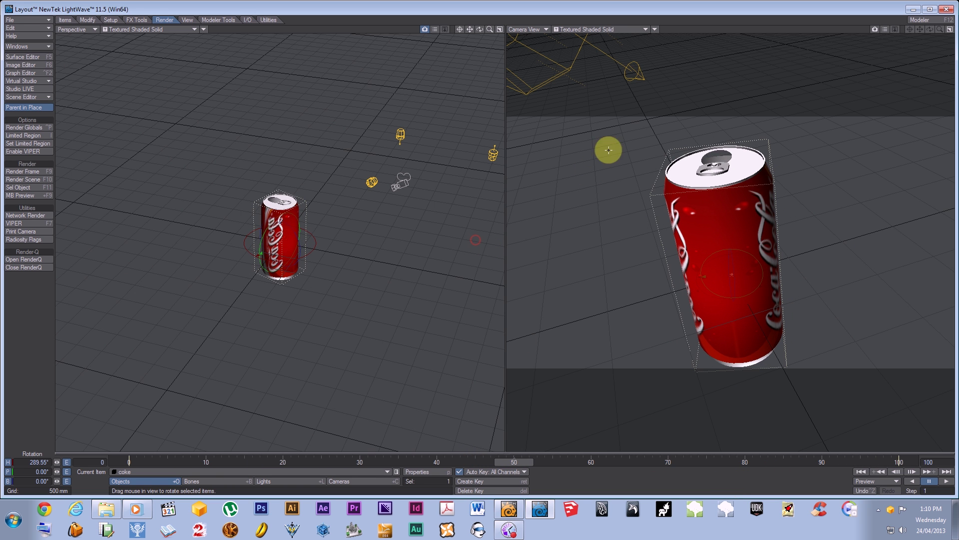
pyautogui.moveTo(520, 462); pyautogui.dragTo(129, 462)
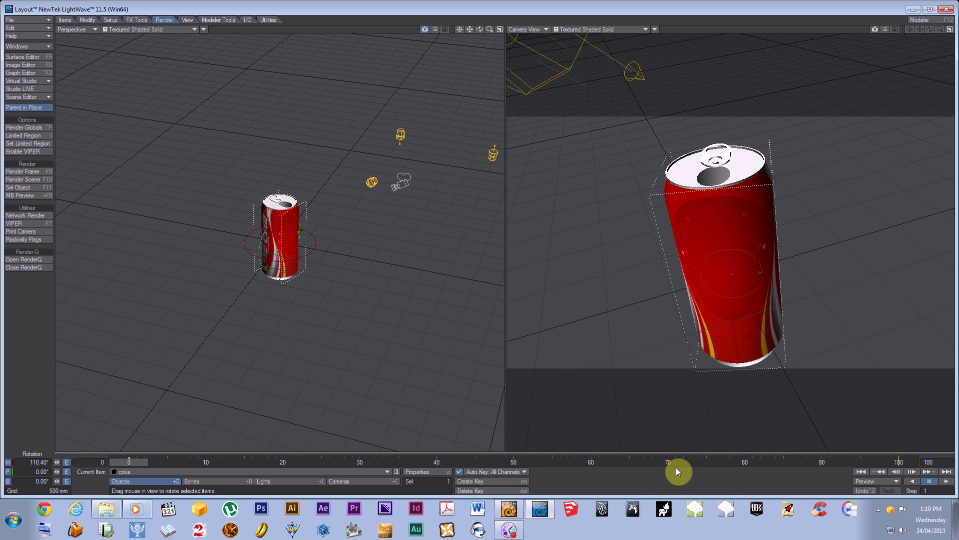
# Step: Switch to Modeler, isolate the guts layer and move it upward to meet the can's top rim
pyautogui.click(509, 508)
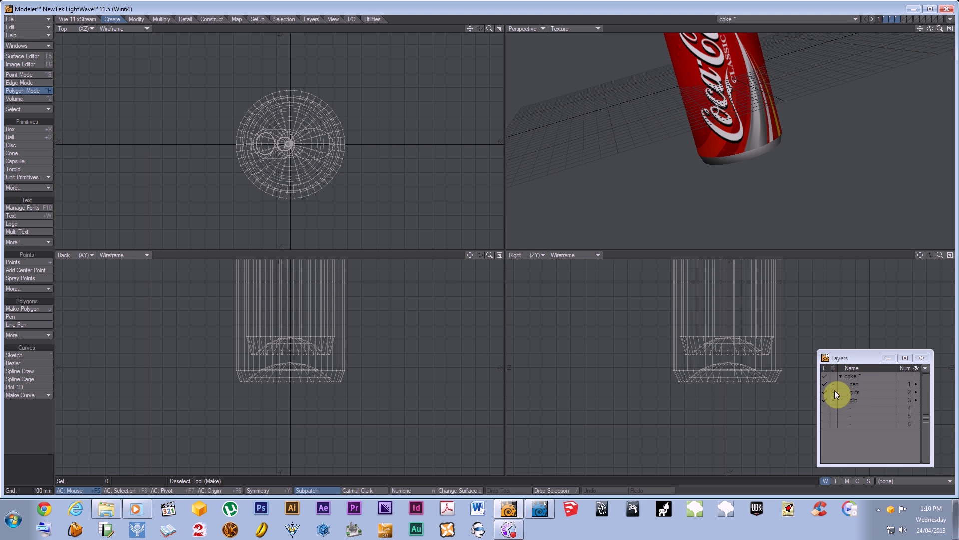
pyautogui.click(825, 393)
pyautogui.moveTo(337, 313); pyautogui.dragTo(332, 443)
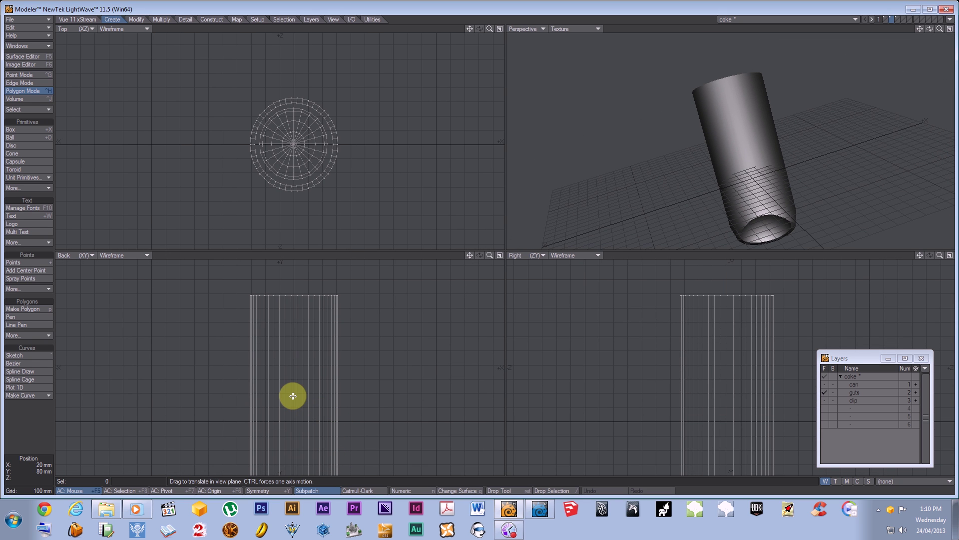
pyautogui.moveTo(292, 395); pyautogui.dragTo(292, 387)
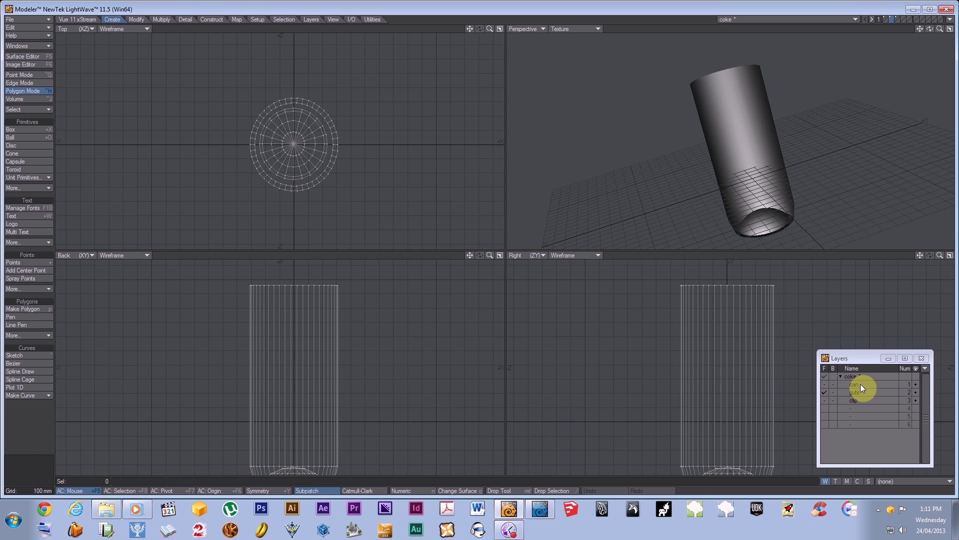
# Step: Check the guts' fit with the can layer in the background, and inspect the complete can from several angles
pyautogui.click(825, 377)
pyautogui.keyDown('alt'); pyautogui.moveTo(709, 139); pyautogui.dragTo(707, 197); pyautogui.keyUp('alt')
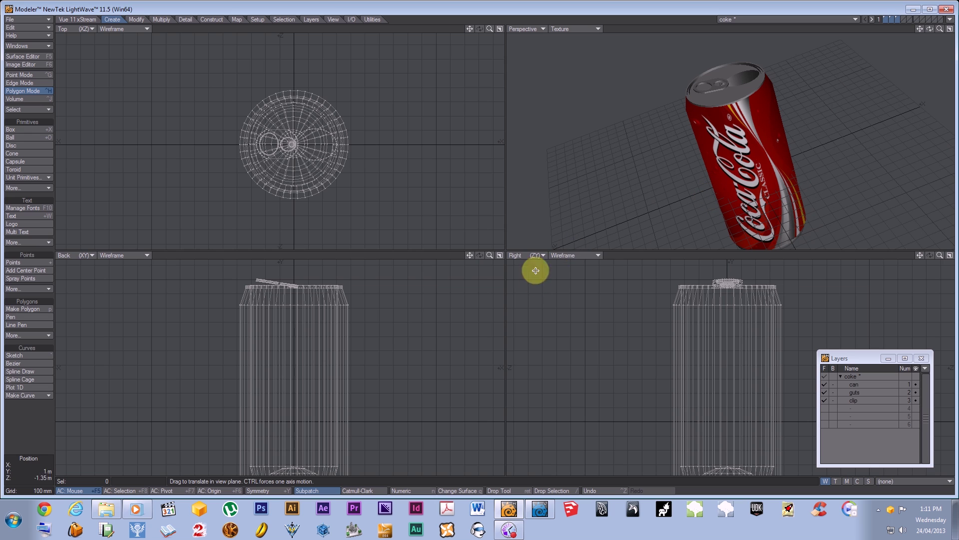
pyautogui.click(824, 392)
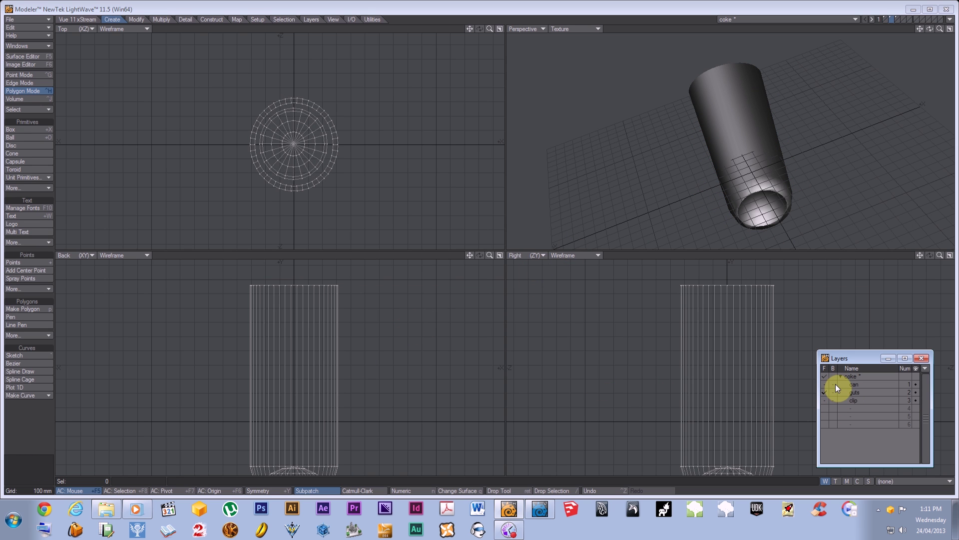
pyautogui.click(835, 384)
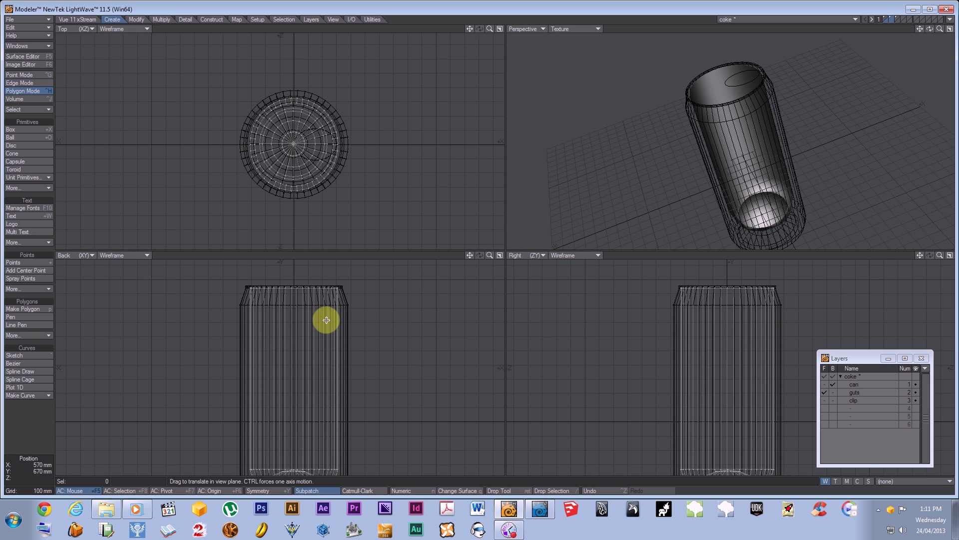
pyautogui.click(825, 376)
pyautogui.keyDown('alt'); pyautogui.moveTo(682, 174); pyautogui.dragTo(779, 200); pyautogui.keyUp('alt')
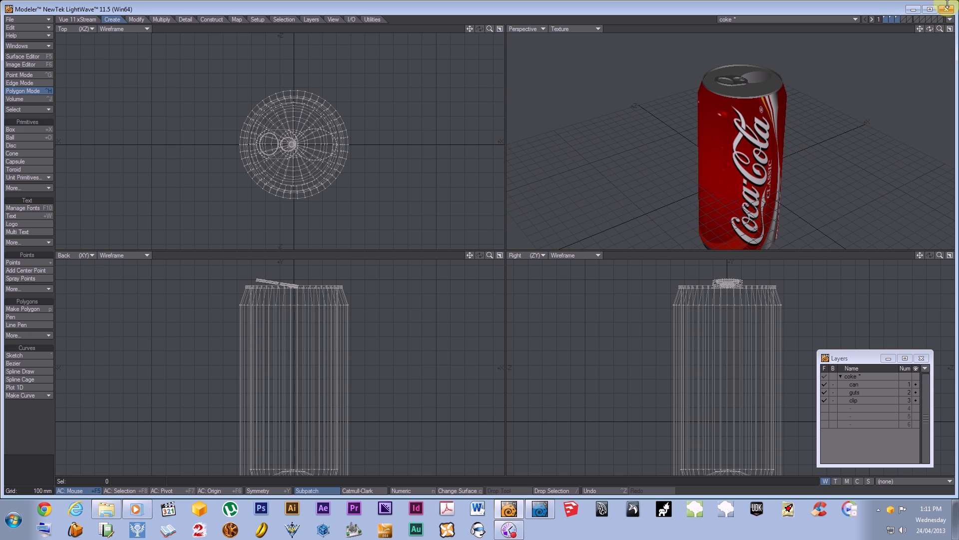
pyautogui.click(950, 19)
pyautogui.click(947, 26)
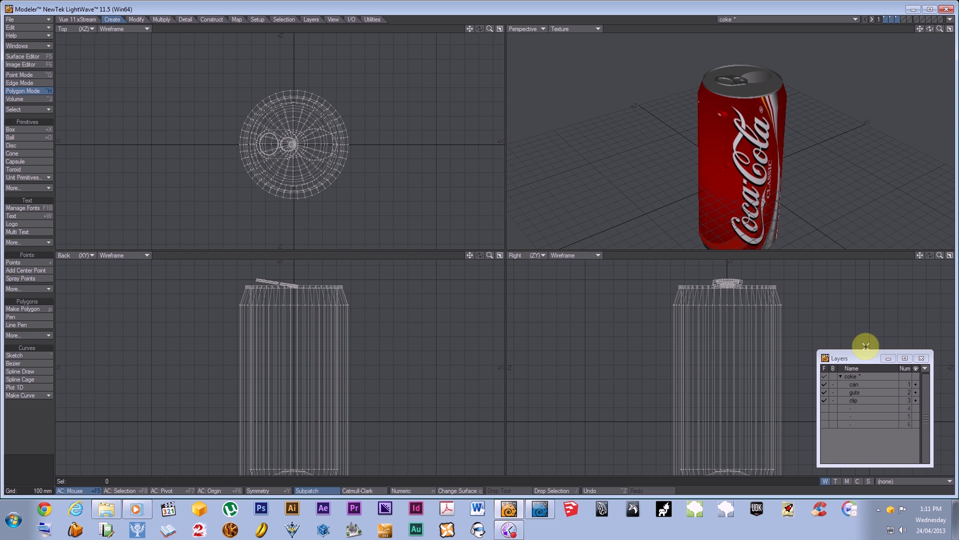
# Step: Switch back to Layout, render the can at frame 0 and close the rendered image
pyautogui.click(539, 509)
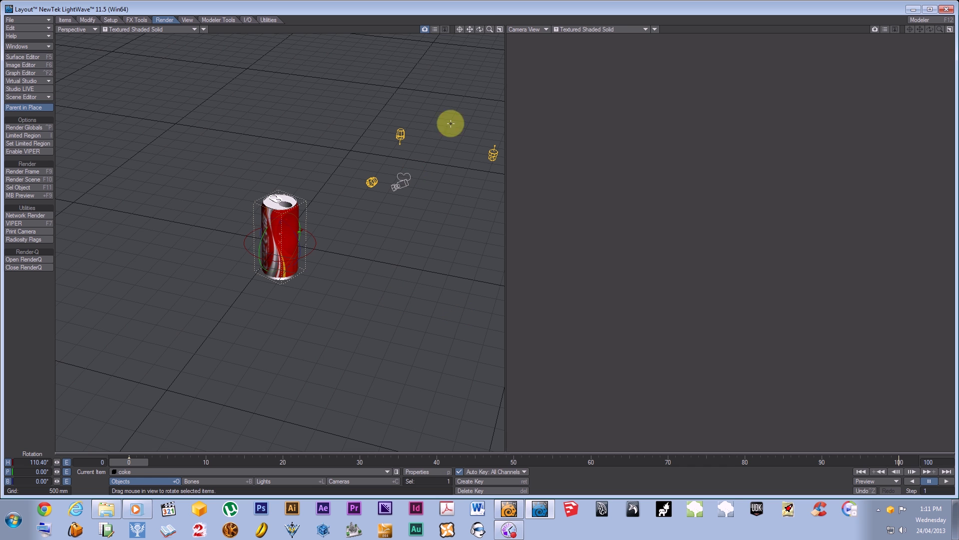
pyautogui.moveTo(489, 29)
pyautogui.mouseDown()
pyautogui.moveTo(483, 246)
pyautogui.moveTo(481, 43)
pyautogui.mouseUp()
pyautogui.keyDown('alt'); pyautogui.moveTo(394, 287); pyautogui.dragTo(520, 270); pyautogui.keyUp('alt')
pyautogui.click(28, 171)
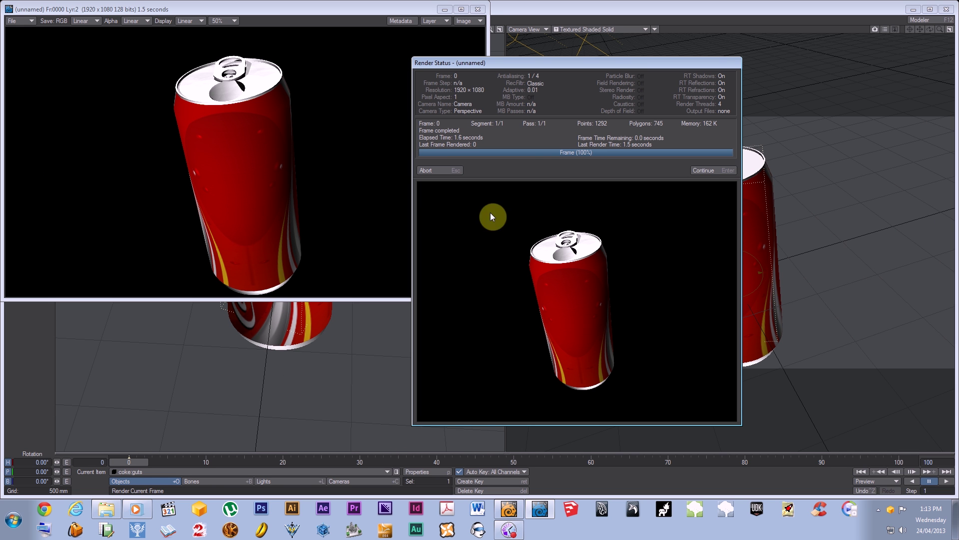
pyautogui.click(703, 170)
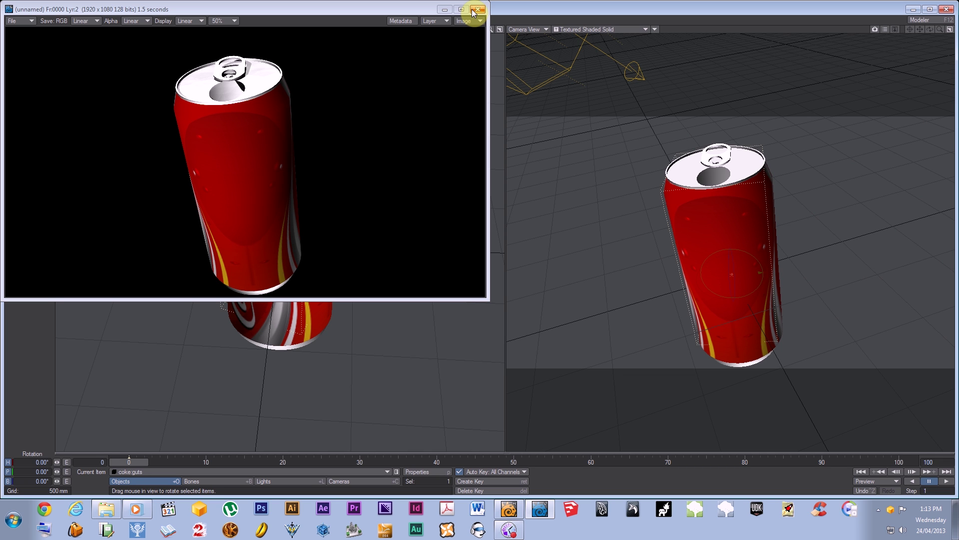
pyautogui.click(473, 10)
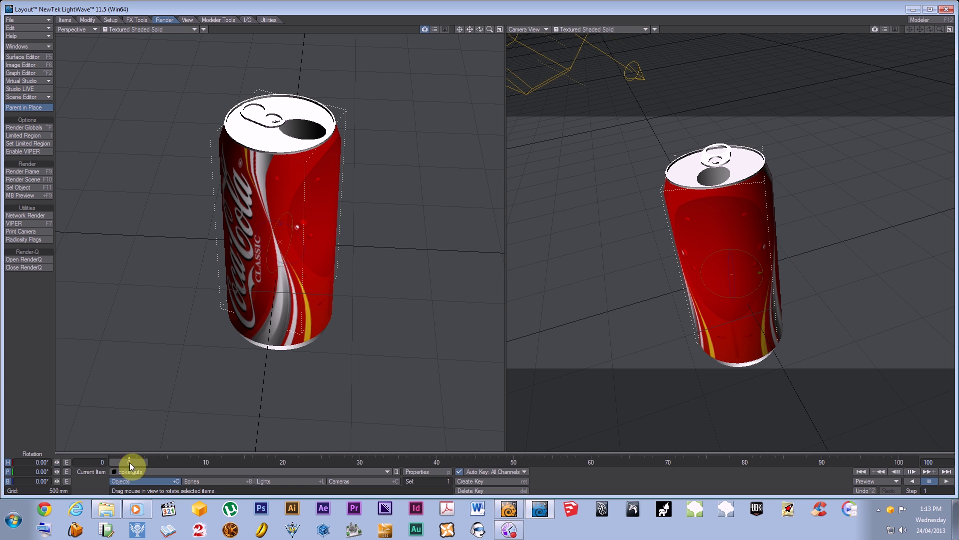
# Step: Go to frame 33, render the rotated can and close the rendered image
pyautogui.moveTo(130, 462); pyautogui.dragTo(237, 462)
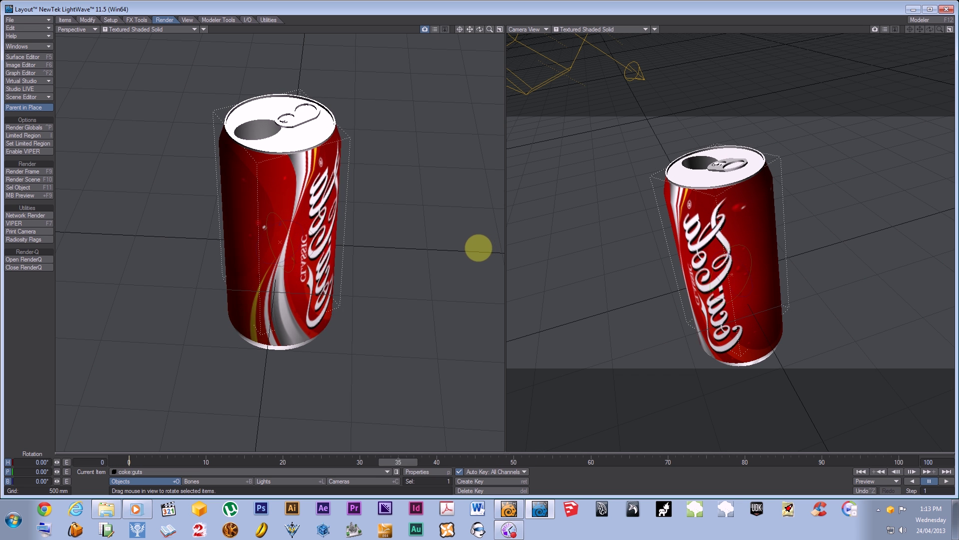
pyautogui.click(29, 172)
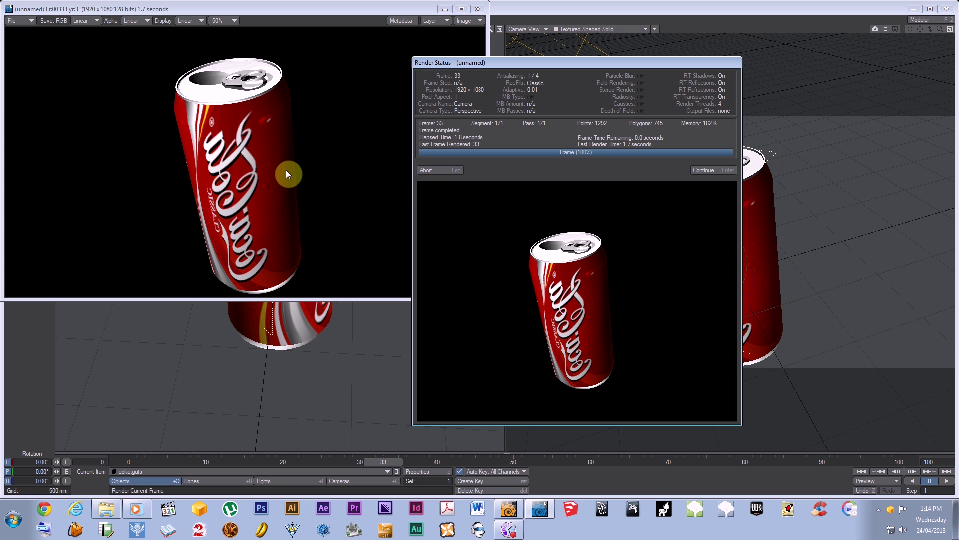
pyautogui.click(704, 170)
pyautogui.click(478, 9)
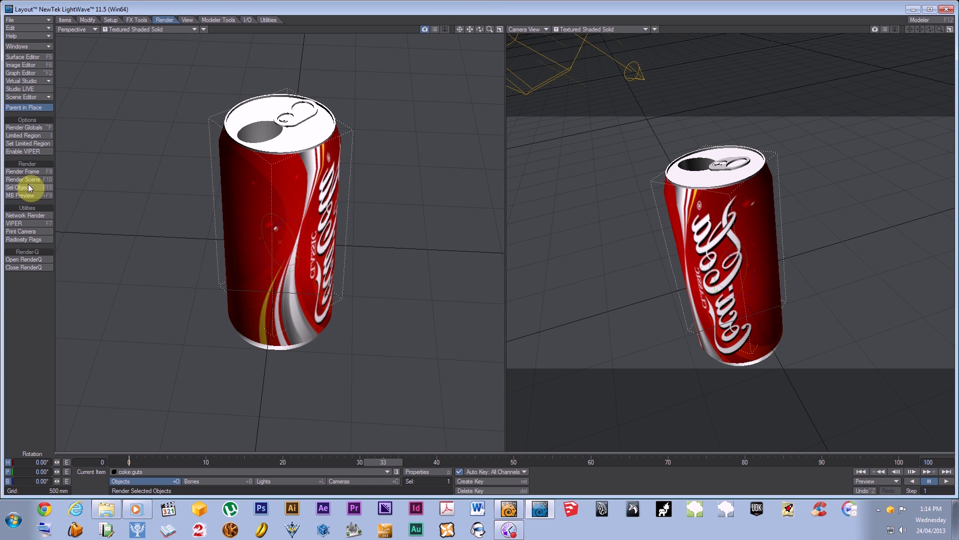
# Step: Turn on saving the animation as AVI to coke.avi and render the whole scene with the render display turned off
pyautogui.click(31, 128)
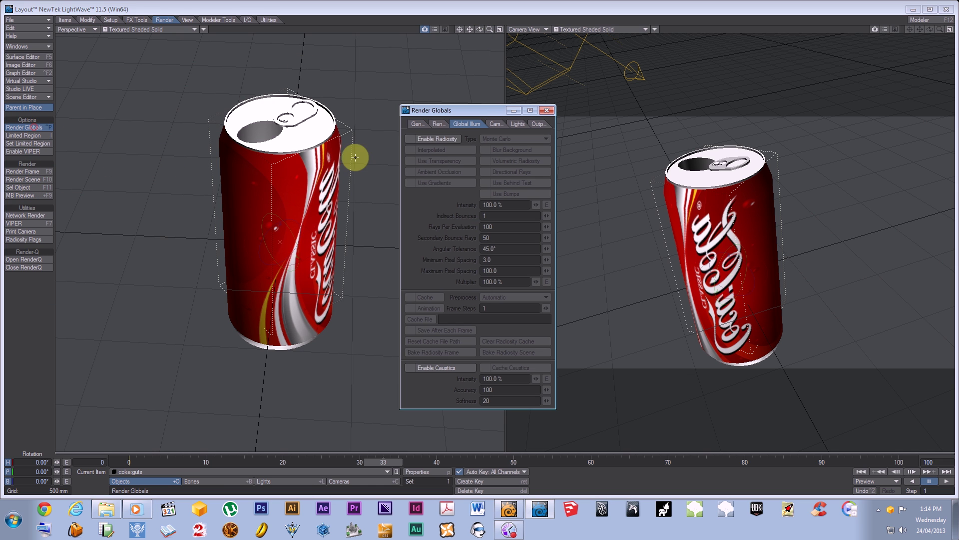
pyautogui.click(540, 124)
pyautogui.click(411, 139)
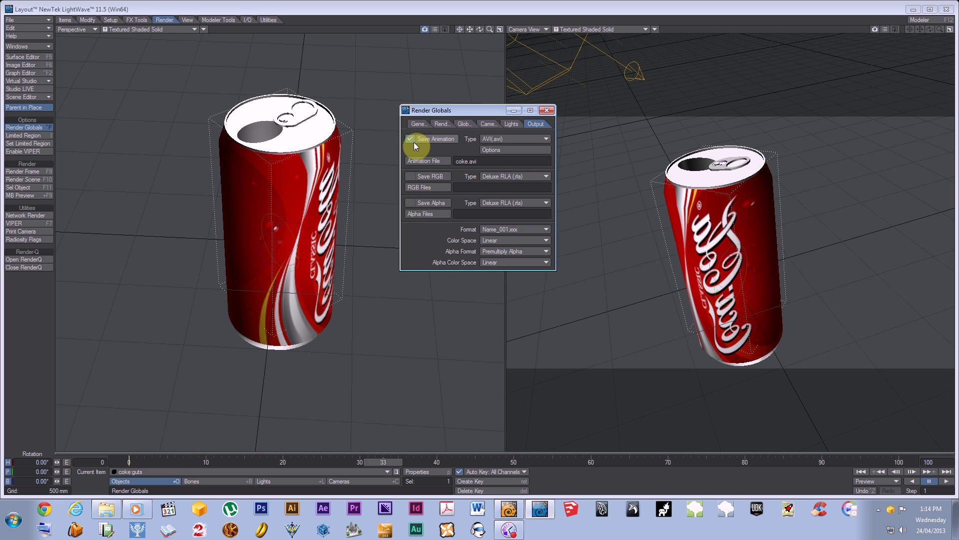
pyautogui.click(547, 110)
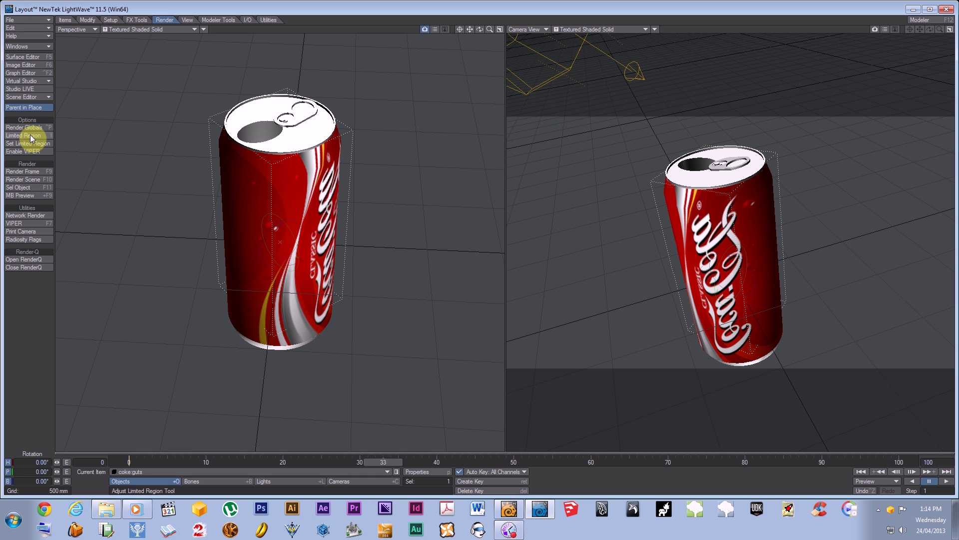
pyautogui.click(33, 179)
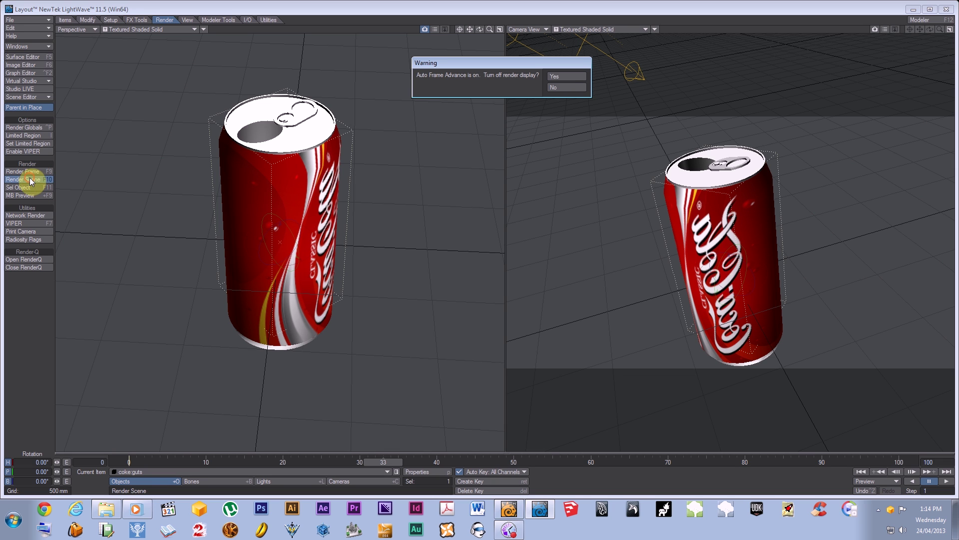
pyautogui.click(560, 76)
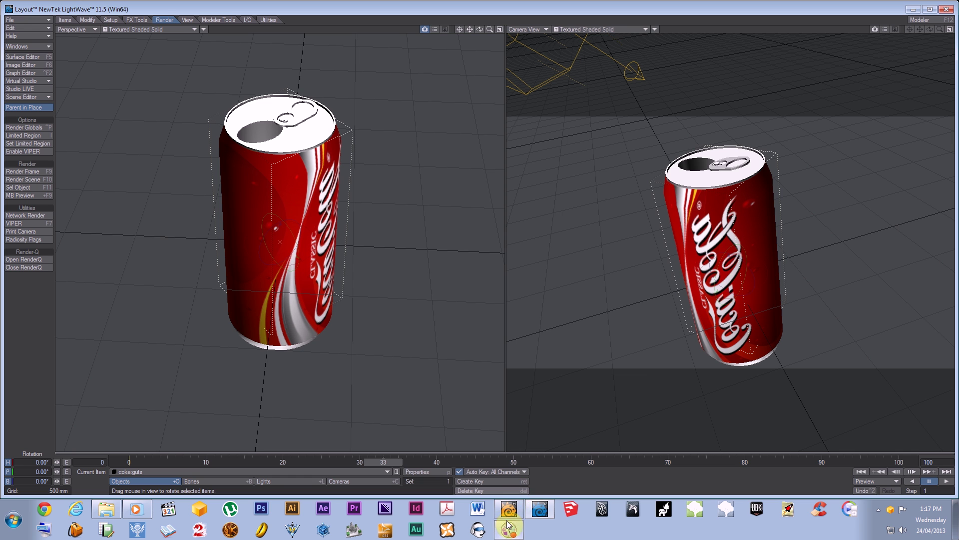
# Step: Minimize the LightWave windows and the Music folder window to reveal the rendered coke video on the desktop
pyautogui.click(912, 9)
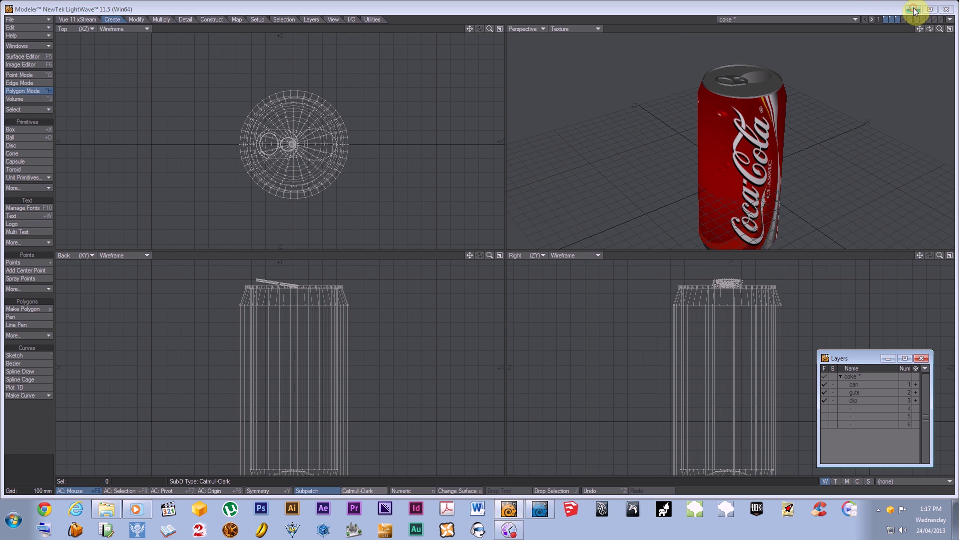
pyautogui.click(912, 9)
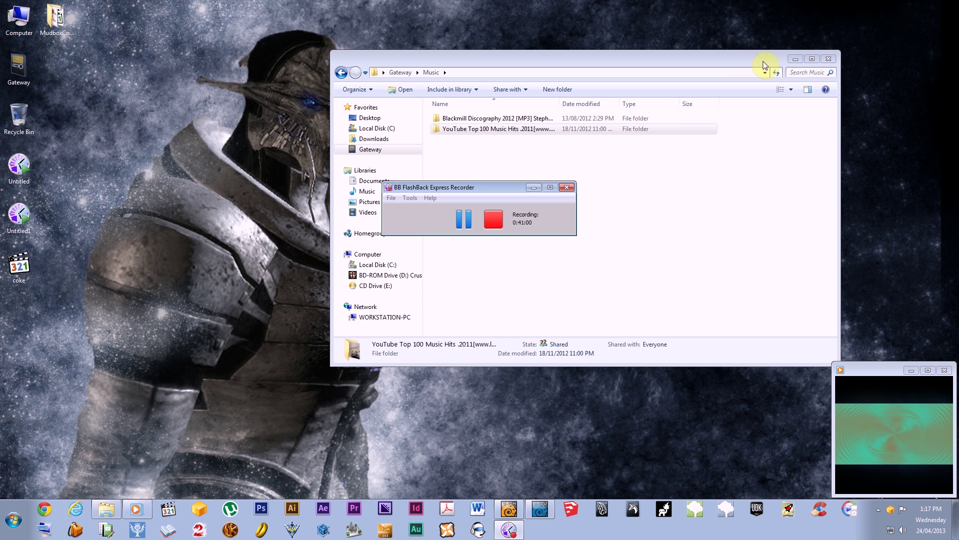
pyautogui.click(663, 131)
pyautogui.click(795, 58)
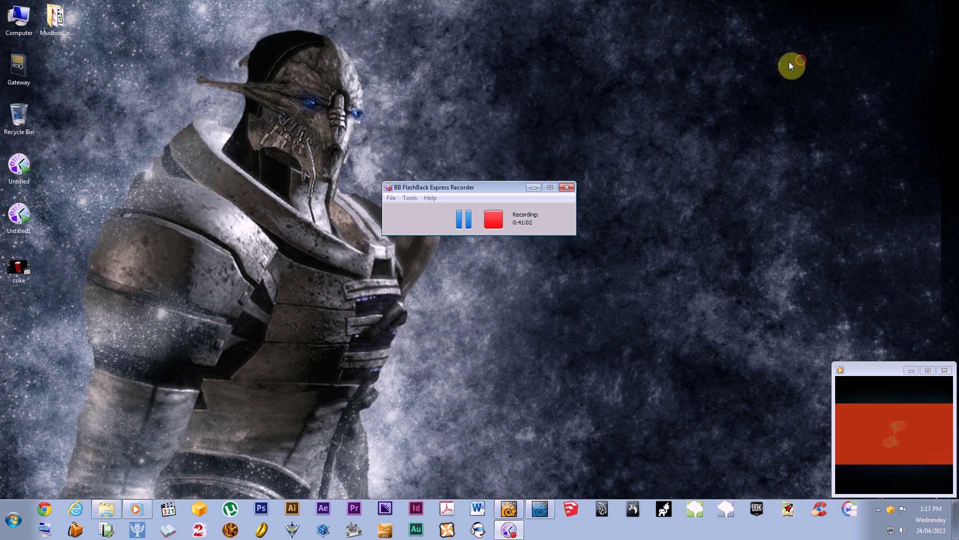
pyautogui.click(459, 221)
# Step: Check the file properties of the coke video on the desktop, play it in the video player and close the player
pyautogui.rightClick(9, 267)
pyautogui.click(35, 265)
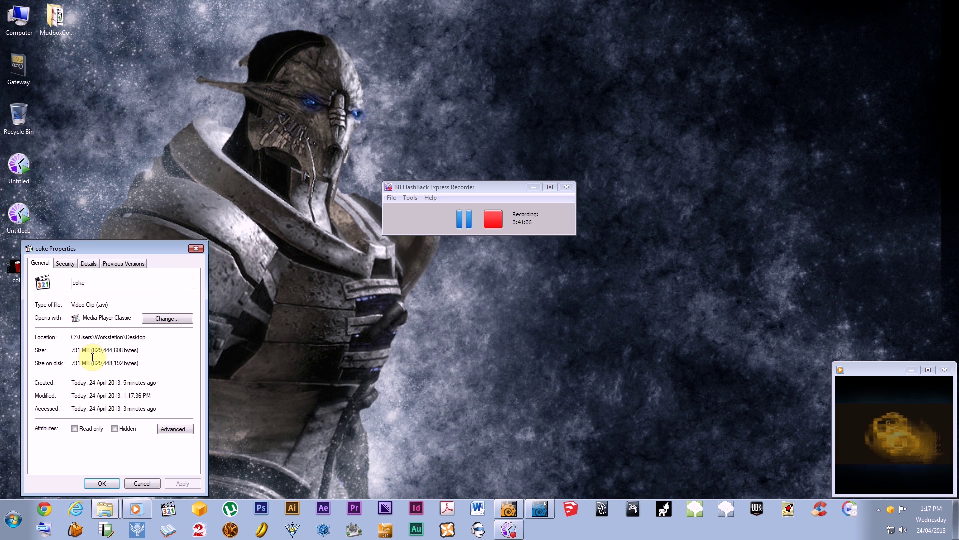
pyautogui.click(195, 249)
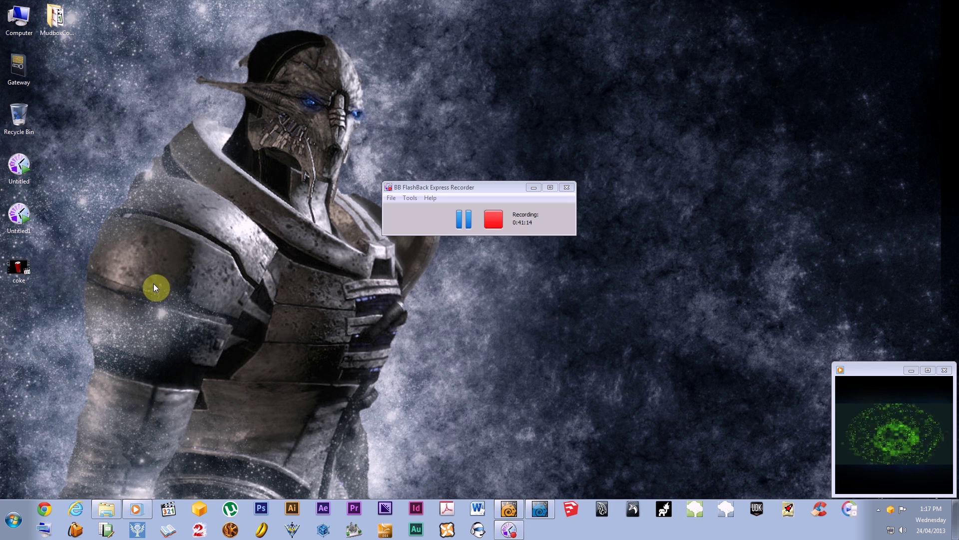
pyautogui.doubleClick(19, 267)
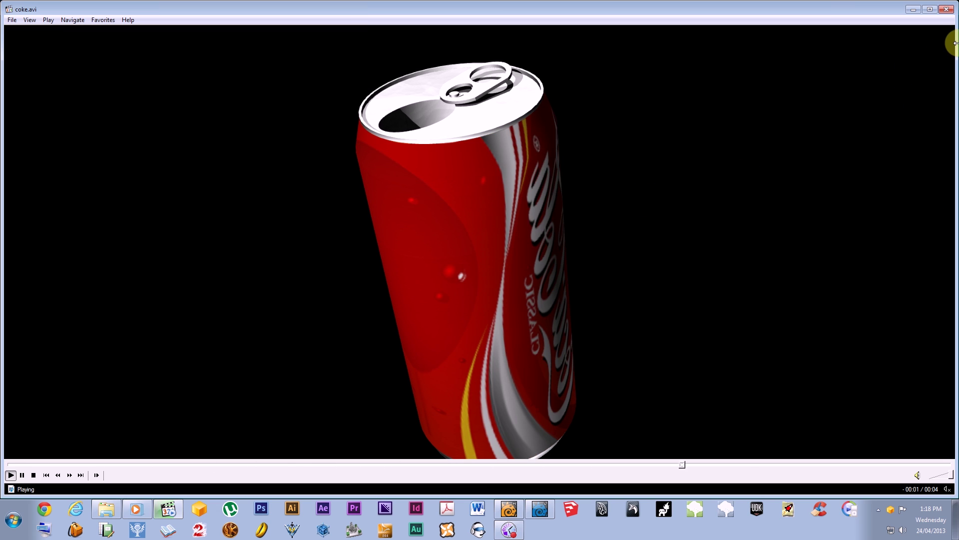
pyautogui.click(945, 9)
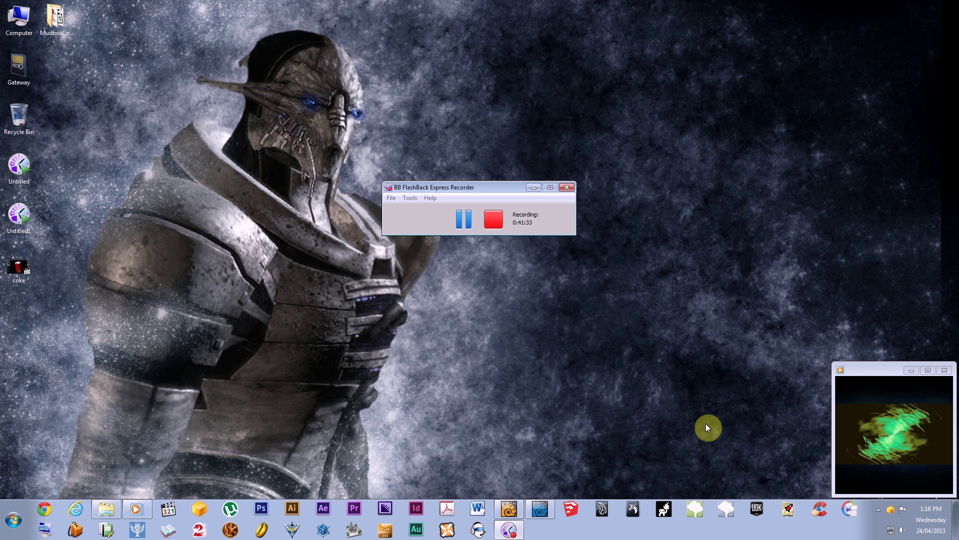
# Step: Switch to Any Video Converter, dismiss the update notice, add coke.avi from the desktop and convert it with the Customized MP4 Movie profile
pyautogui.click(851, 513)
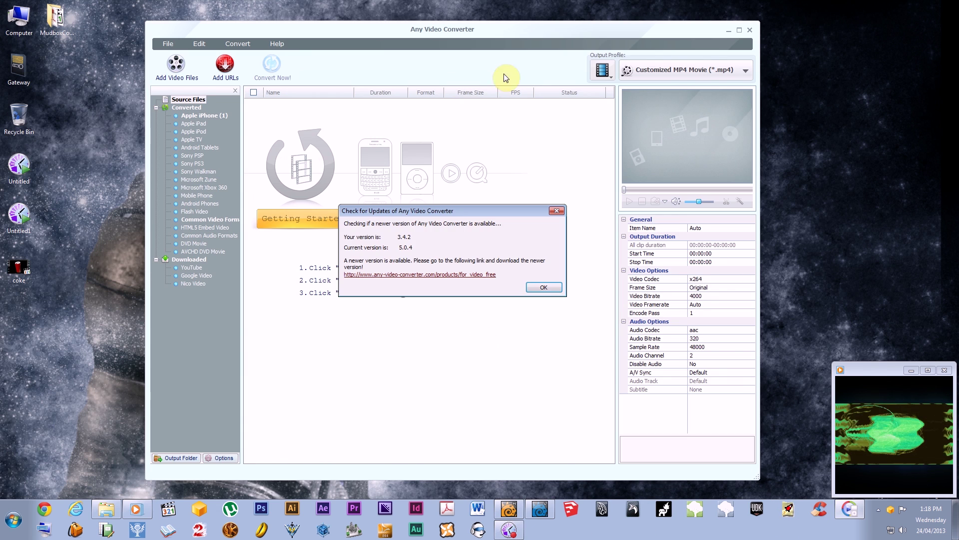
pyautogui.click(547, 286)
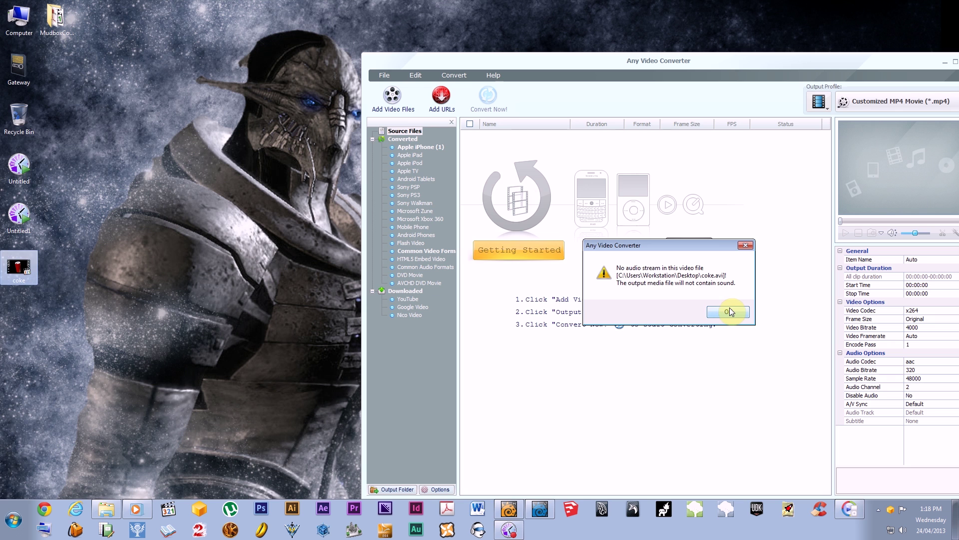
pyautogui.click(728, 312)
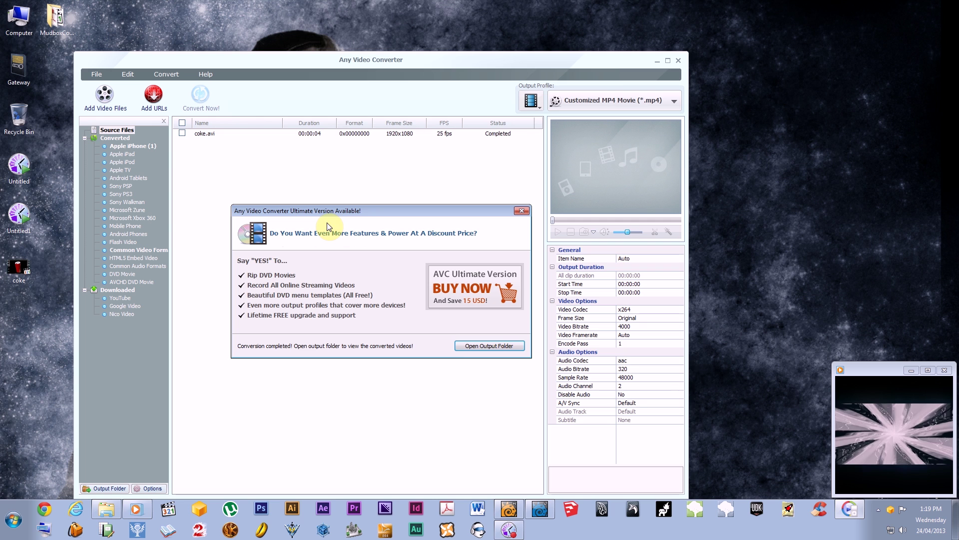
# Step: Open the converter's output folder, play the converted coke_x264 video and leave full-screen playback
pyautogui.click(465, 348)
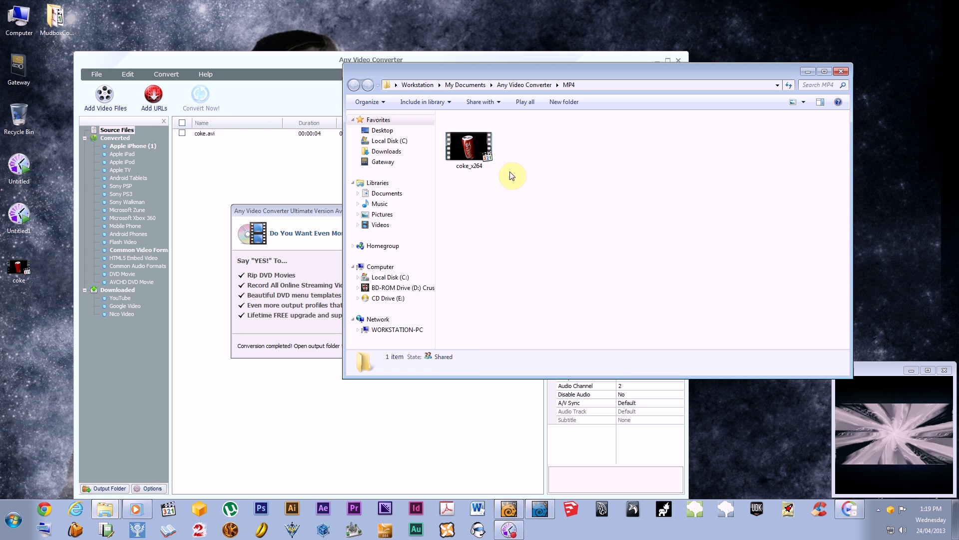
pyautogui.click(472, 138)
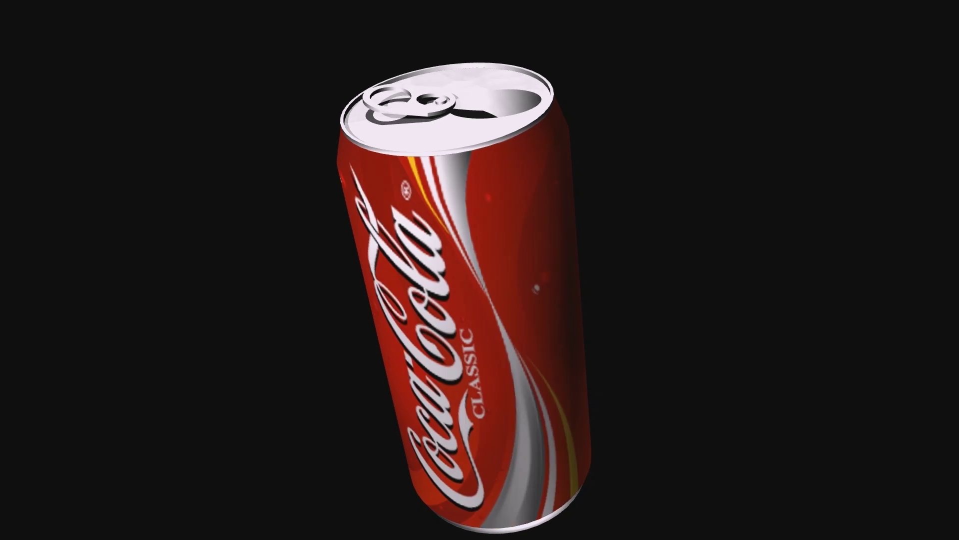
pyautogui.doubleClick(753, 281)
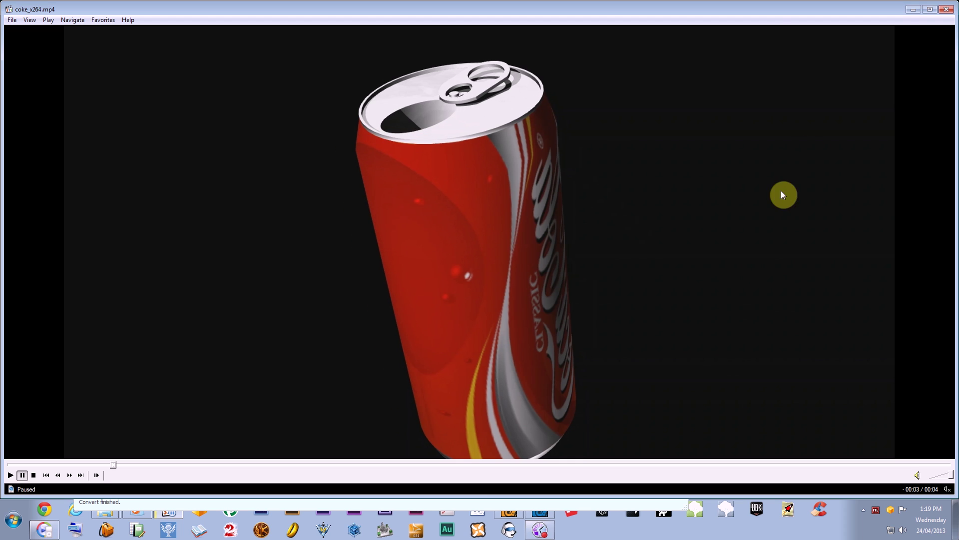